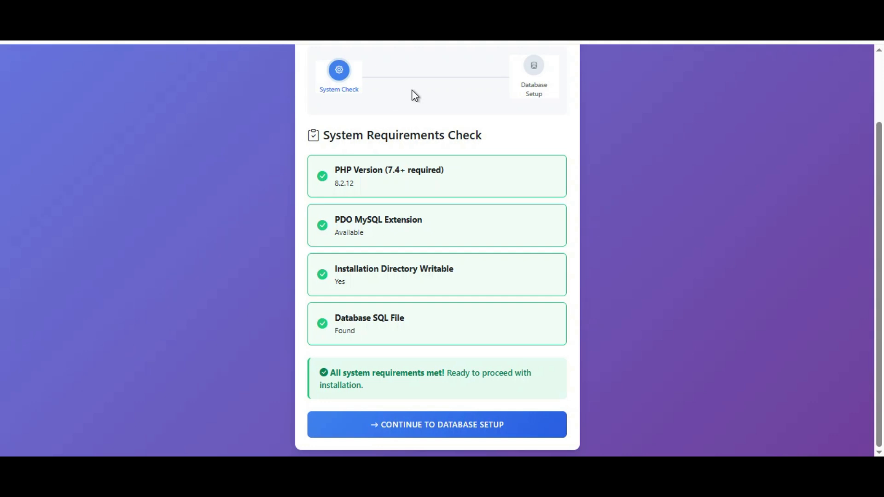
Step: Continue the installer to database setup, and create a new database named "acc" in phpMyAdmin
{"action": "left_click", "coordinate": [455, 431]}
{"action": "scroll", "coordinate": [626, 264], "scroll_direction": "down", "scroll_amount": 2}
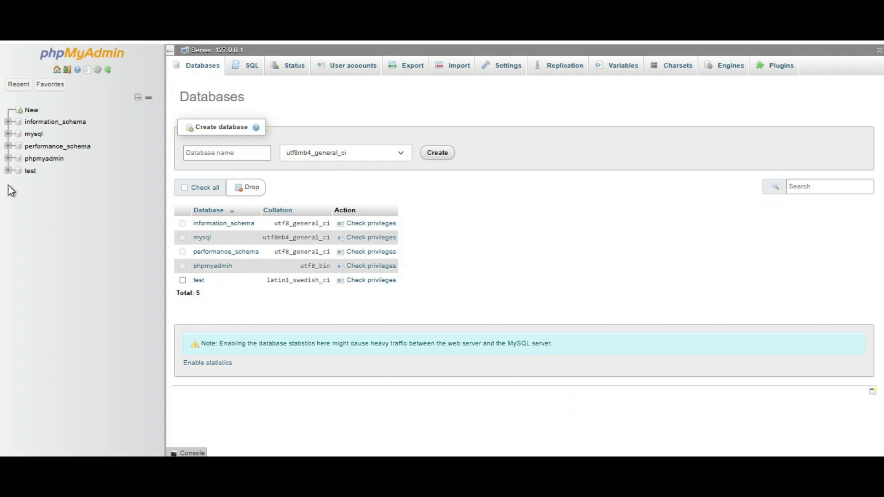
{"action": "left_click", "coordinate": [206, 153]}
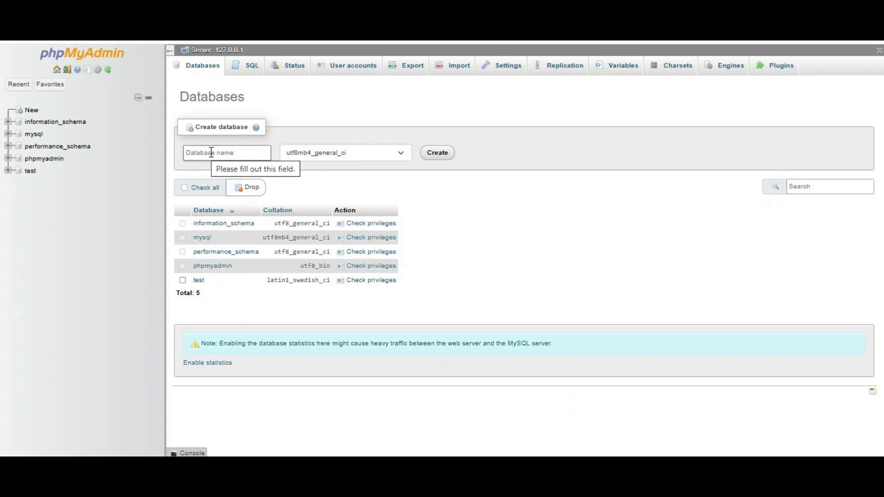
{"action": "type", "text": "acc"}
{"action": "left_click", "coordinate": [438, 153]}
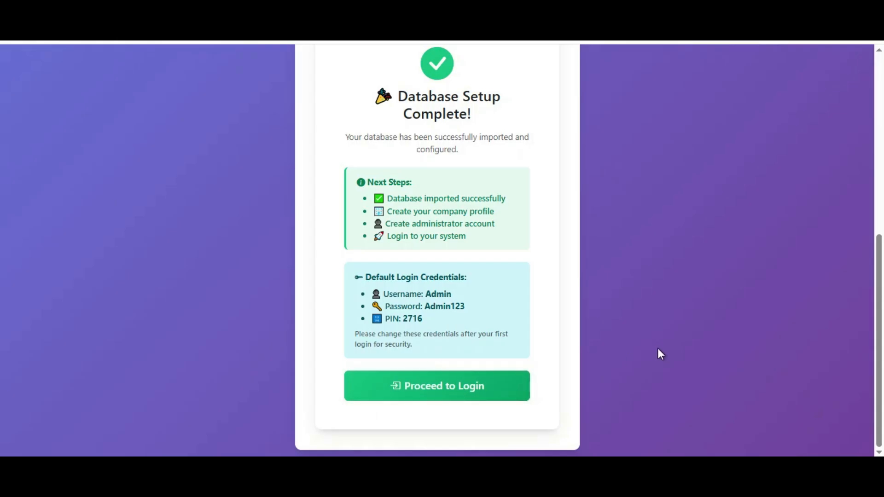
Step: Proceed from the completed installation to the login, sign in as Admin, and verify with the 4-digit PIN
{"action": "left_click", "coordinate": [431, 394]}
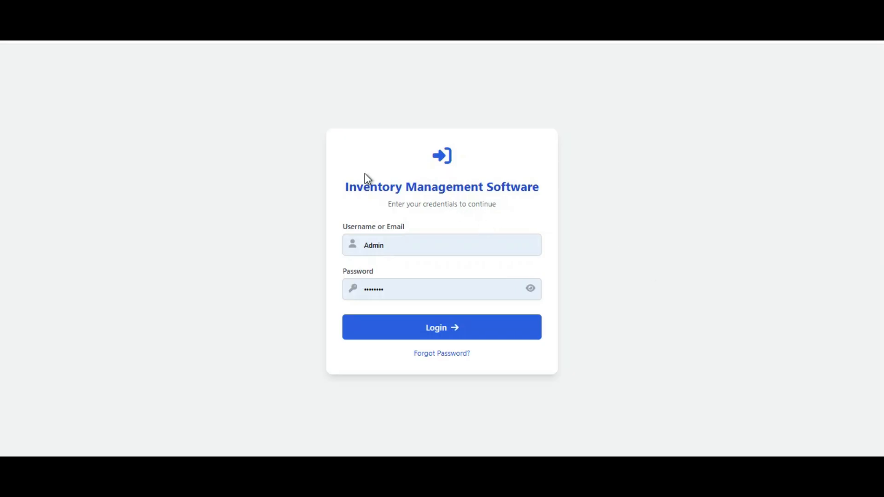
{"action": "left_click", "coordinate": [442, 328]}
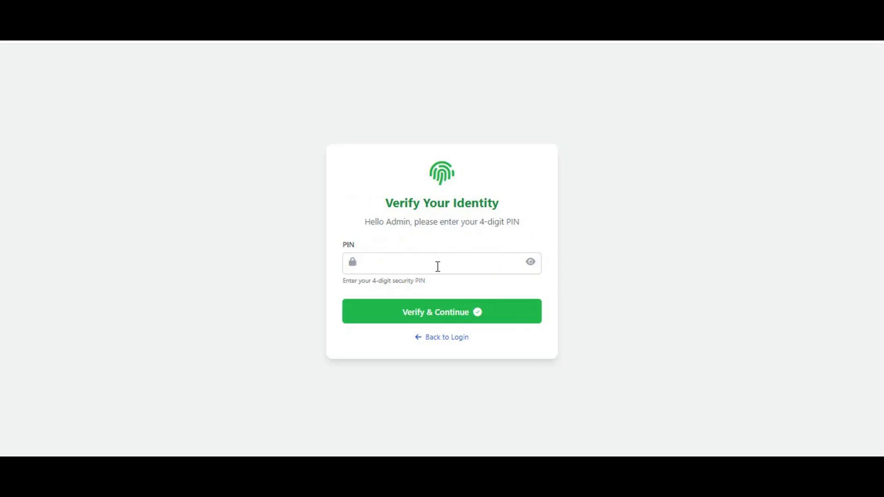
{"action": "type", "text": "••••"}
{"action": "left_click", "coordinate": [447, 322]}
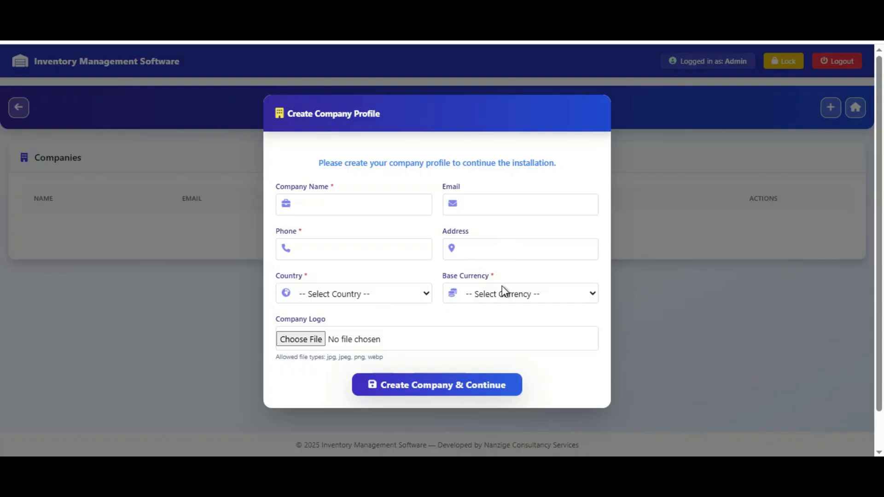
Step: Browse the base currencies available for the new company profile
{"action": "left_click", "coordinate": [561, 300]}
{"action": "scroll", "coordinate": [546, 236], "scroll_direction": "down", "scroll_amount": 1}
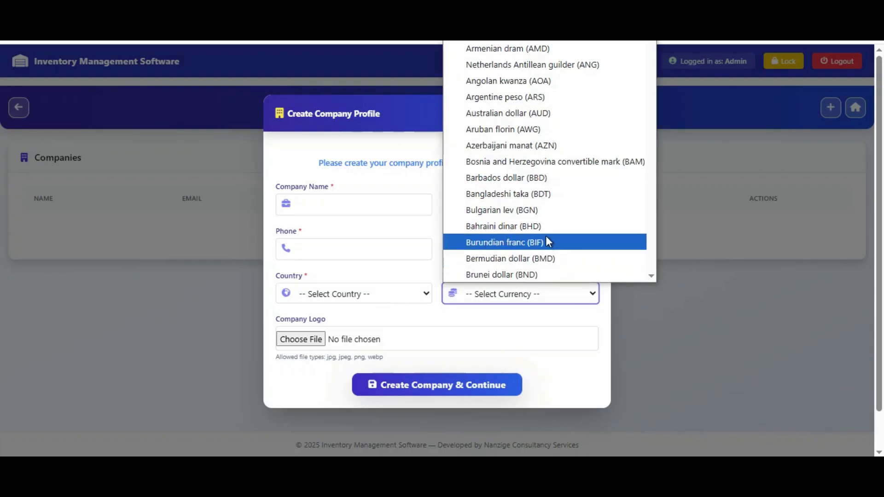
{"action": "scroll", "coordinate": [545, 236], "scroll_direction": "down", "scroll_amount": 5}
{"action": "scroll", "coordinate": [546, 236], "scroll_direction": "up", "scroll_amount": 3}
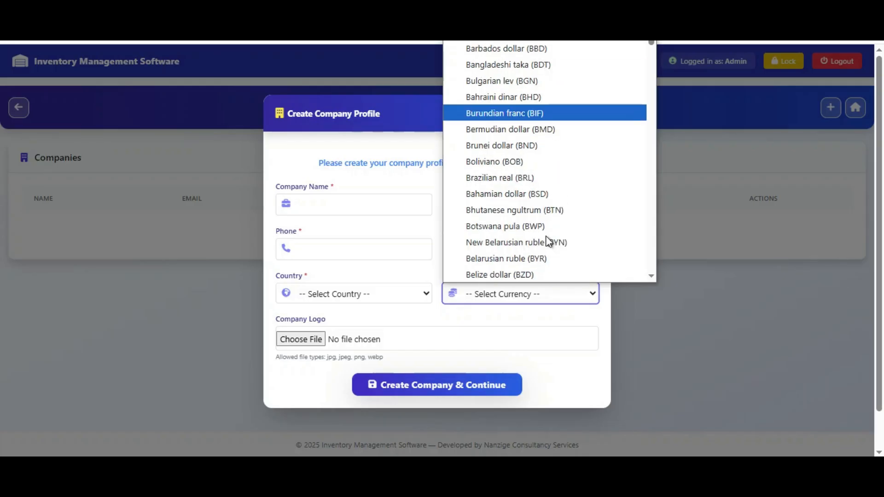
{"action": "scroll", "coordinate": [548, 240], "scroll_direction": "down", "scroll_amount": 5}
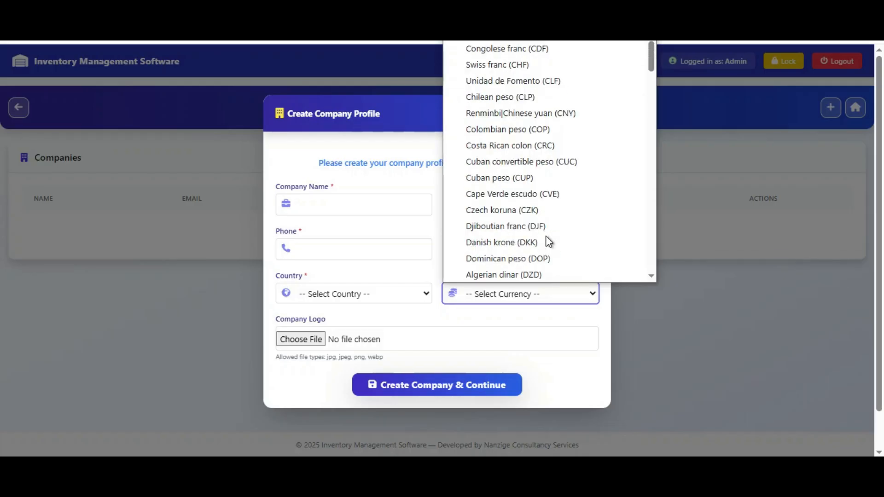
{"action": "left_click", "coordinate": [751, 410]}
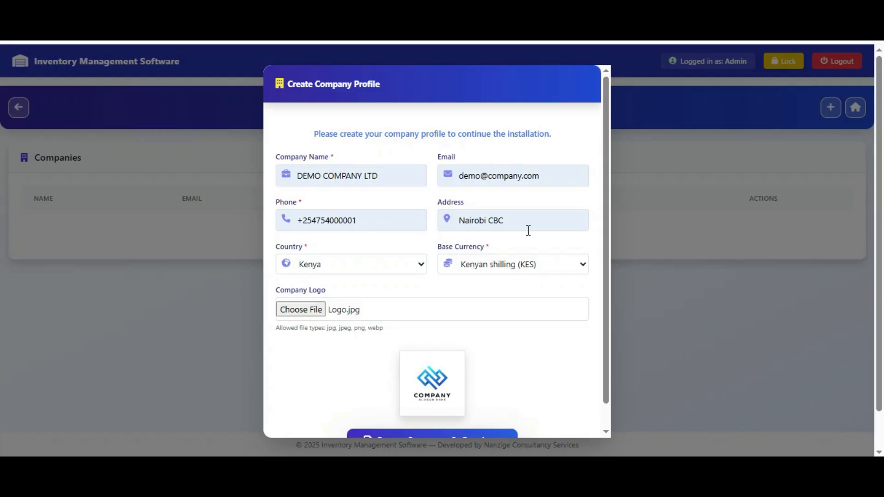
Step: Set the country to Kenya and the base currency to Kenyan shilling (KES), and create the company profile
{"action": "left_click", "coordinate": [335, 266]}
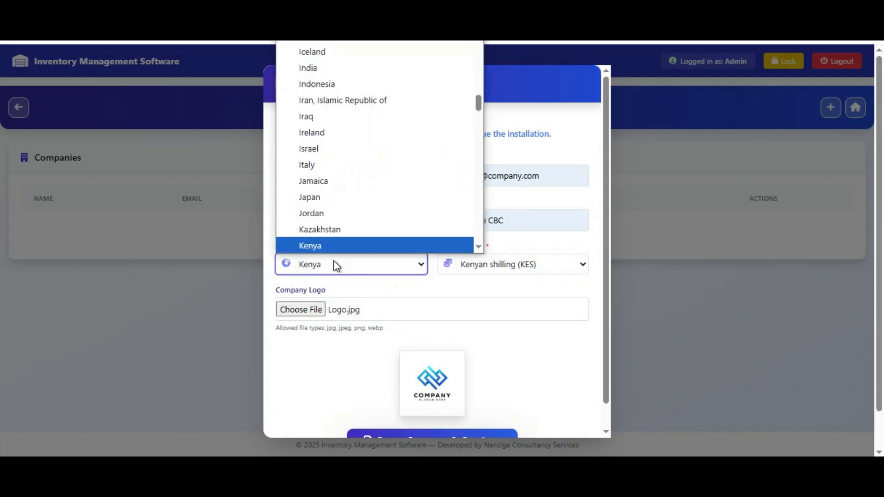
{"action": "left_click", "coordinate": [350, 244]}
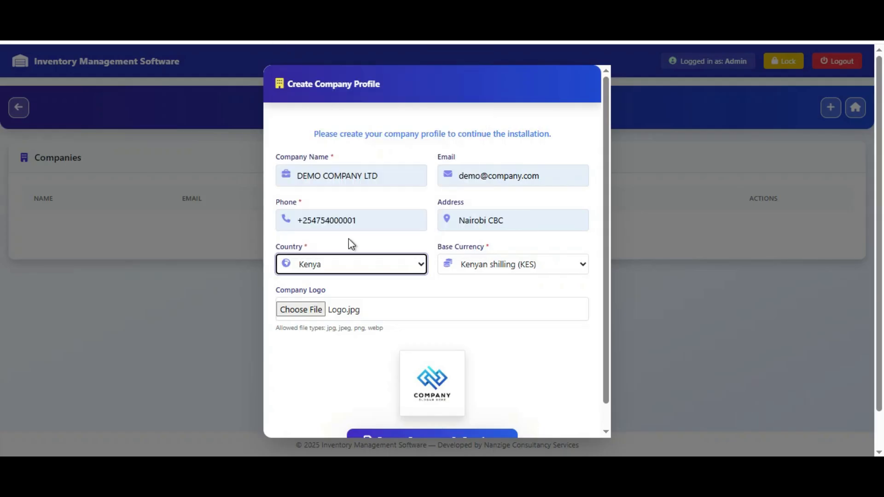
{"action": "left_click", "coordinate": [526, 271]}
{"action": "left_click", "coordinate": [524, 244]}
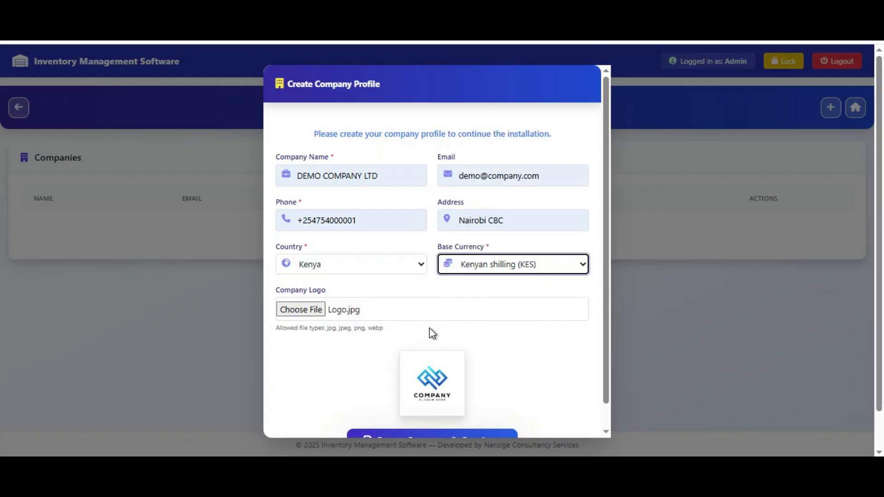
{"action": "scroll", "coordinate": [433, 334], "scroll_direction": "down", "scroll_amount": 1}
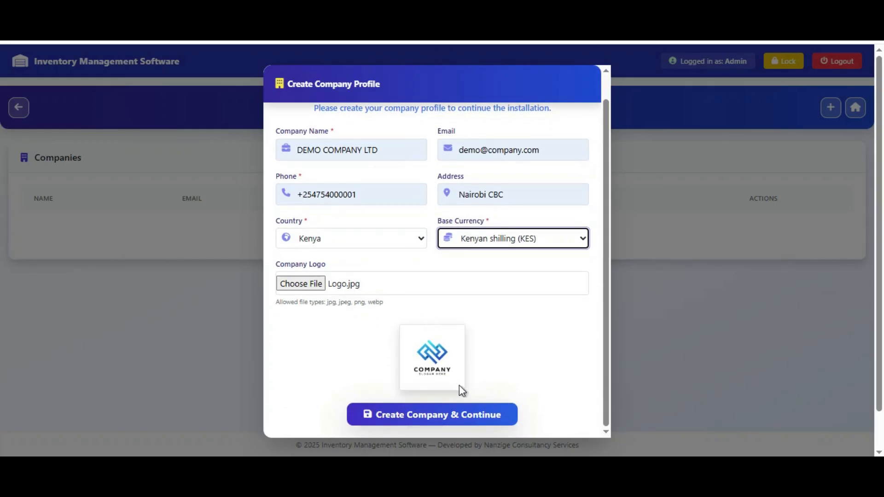
{"action": "left_click", "coordinate": [419, 416]}
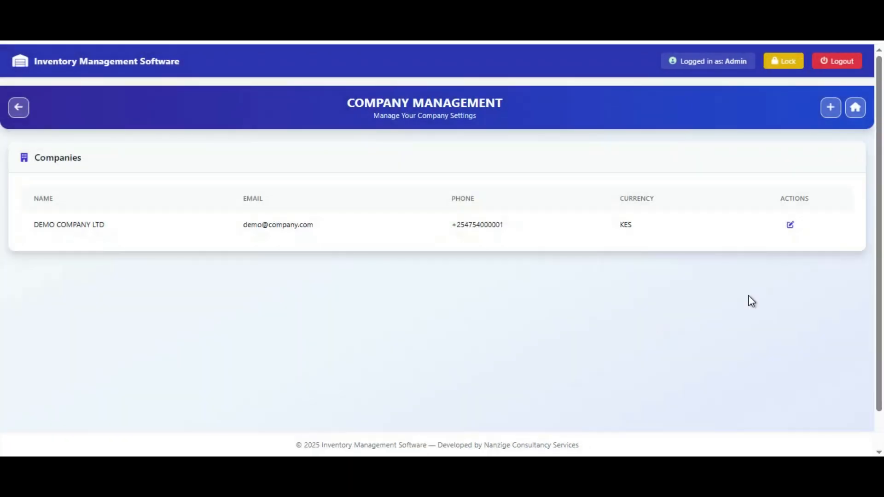
Step: Open DEMO COMPANY LTD for editing, check its details and logo, and close it without saving
{"action": "left_click", "coordinate": [790, 227]}
{"action": "scroll", "coordinate": [494, 239], "scroll_direction": "down", "scroll_amount": 2}
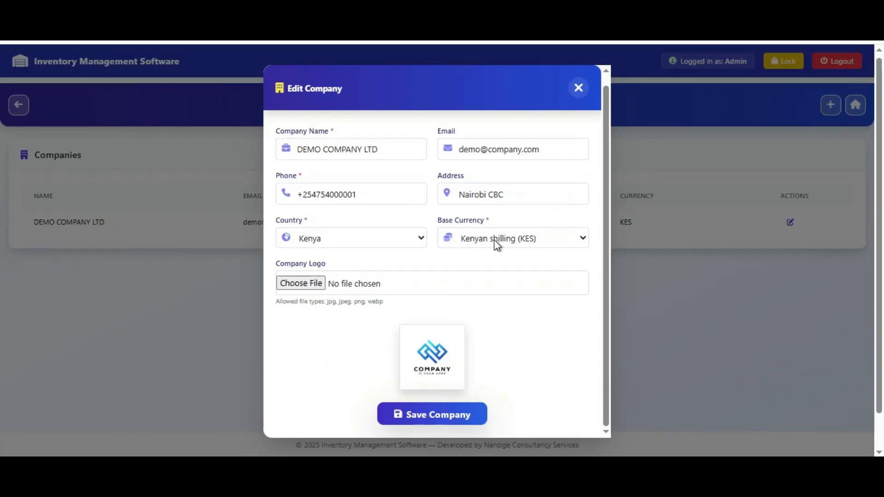
{"action": "scroll", "coordinate": [698, 263], "scroll_direction": "up", "scroll_amount": 1}
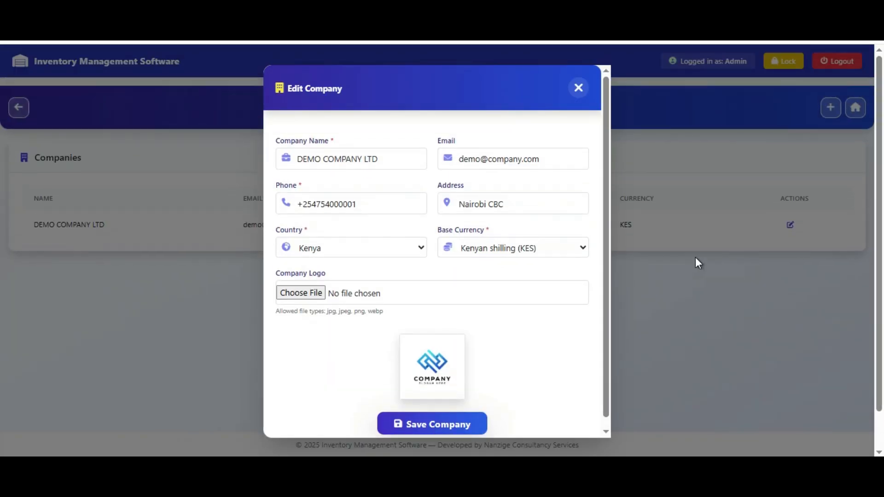
{"action": "left_click", "coordinate": [578, 88]}
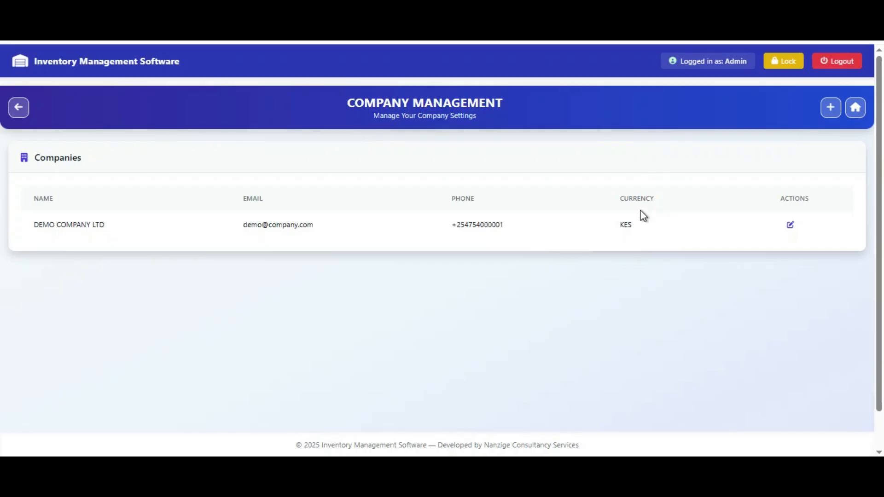
Step: Log out, sign back in as Admin, and verify with the 4-digit PIN
{"action": "left_click", "coordinate": [840, 64]}
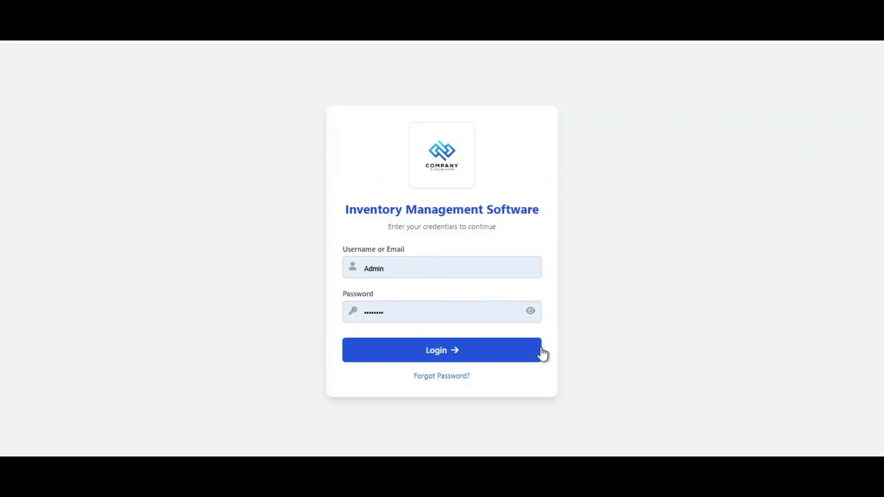
{"action": "left_click", "coordinate": [443, 354]}
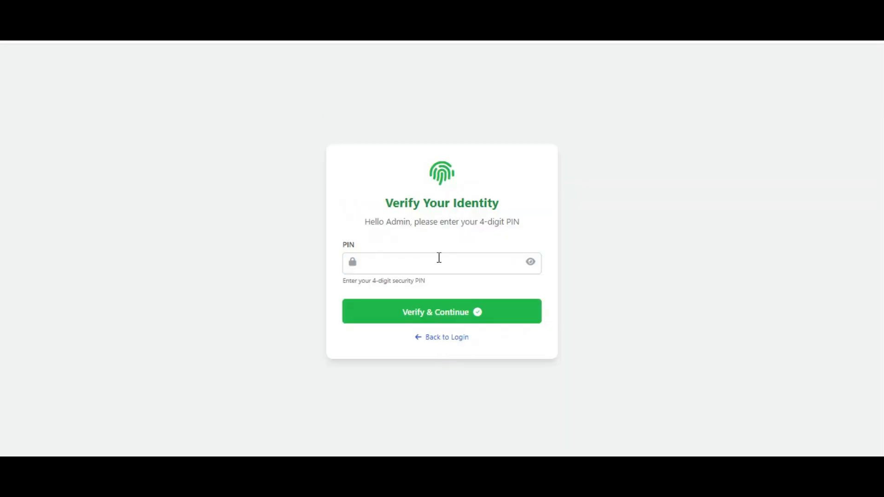
{"action": "type", "text": "••••"}
{"action": "key", "text": "Return"}
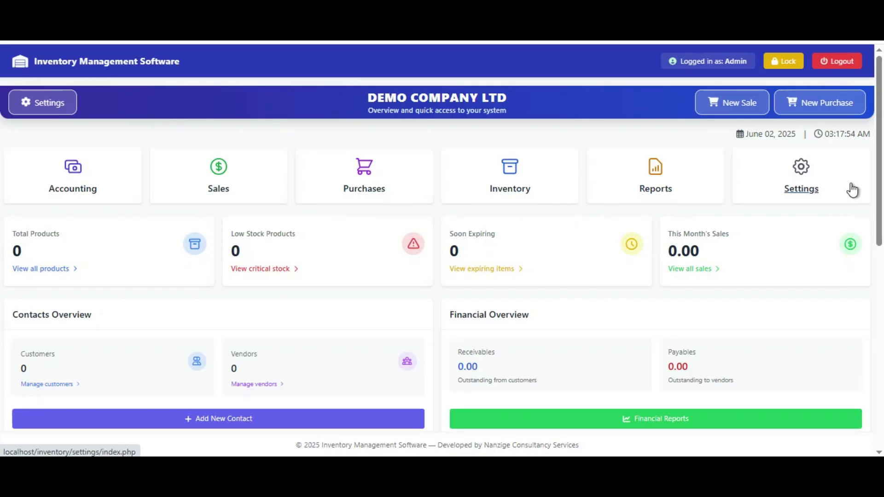
Step: Look over the dashboard sections and open the system settings overview
{"action": "scroll", "coordinate": [836, 191], "scroll_direction": "down", "scroll_amount": 1}
{"action": "scroll", "coordinate": [574, 212], "scroll_direction": "down", "scroll_amount": 3}
{"action": "scroll", "coordinate": [542, 255], "scroll_direction": "down", "scroll_amount": 2}
{"action": "scroll", "coordinate": [706, 292], "scroll_direction": "up", "scroll_amount": 6}
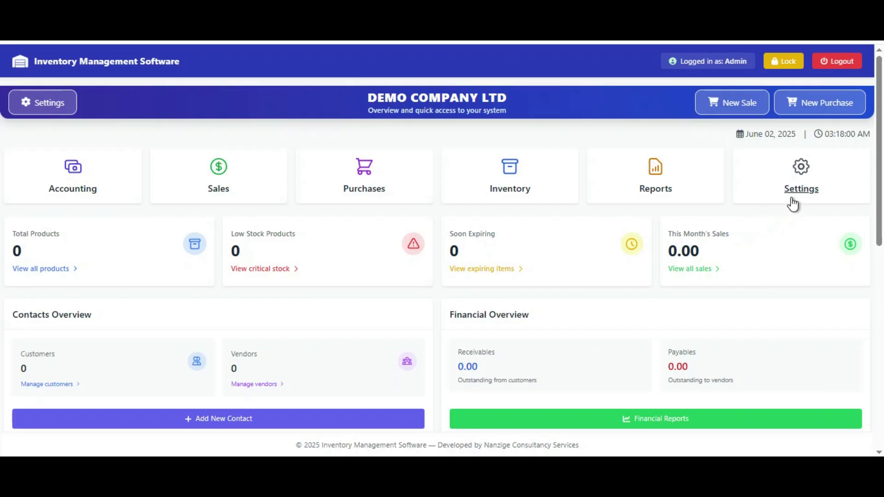
{"action": "left_click", "coordinate": [802, 193]}
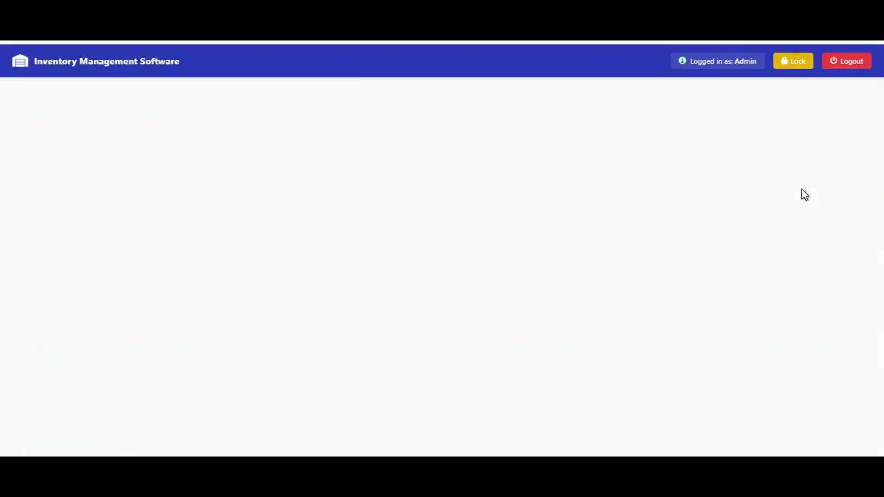
{"action": "scroll", "coordinate": [578, 221], "scroll_direction": "down", "scroll_amount": 1}
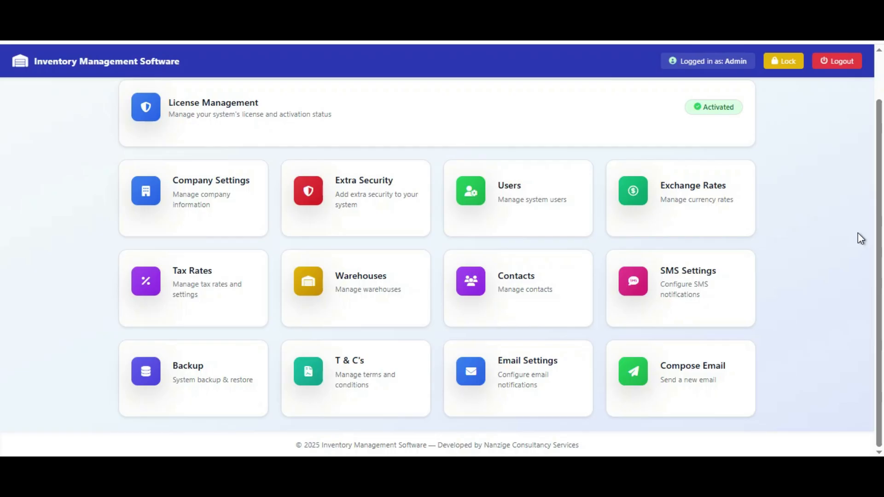
{"action": "left_click", "coordinate": [785, 66]}
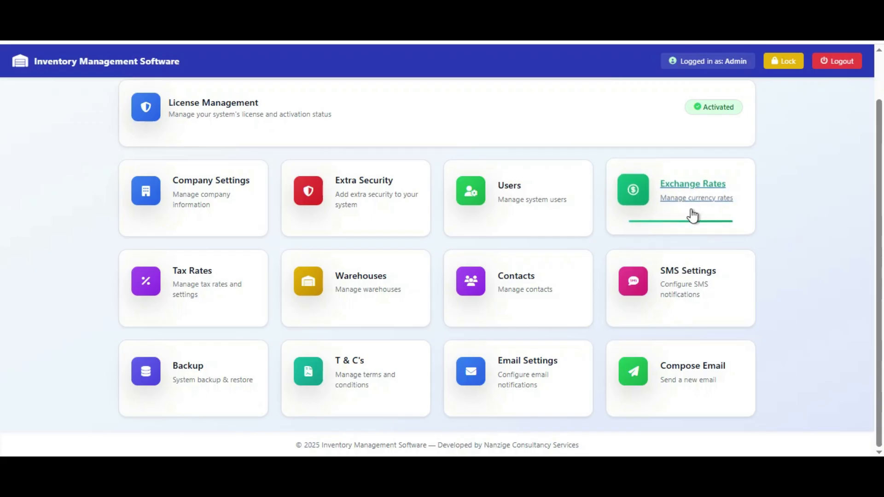
Step: In the exchange rates settings, add a Kenyan shilling to United States dollar rate fetched from the API
{"action": "left_click", "coordinate": [687, 195]}
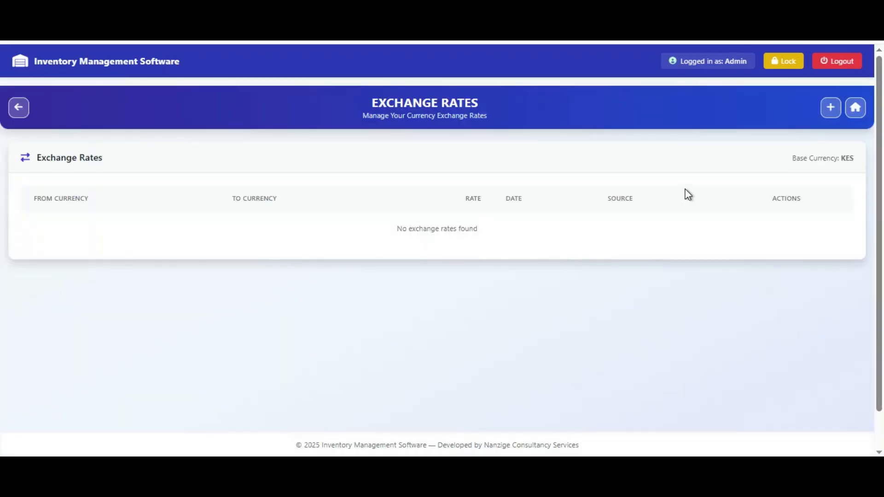
{"action": "left_click", "coordinate": [832, 111]}
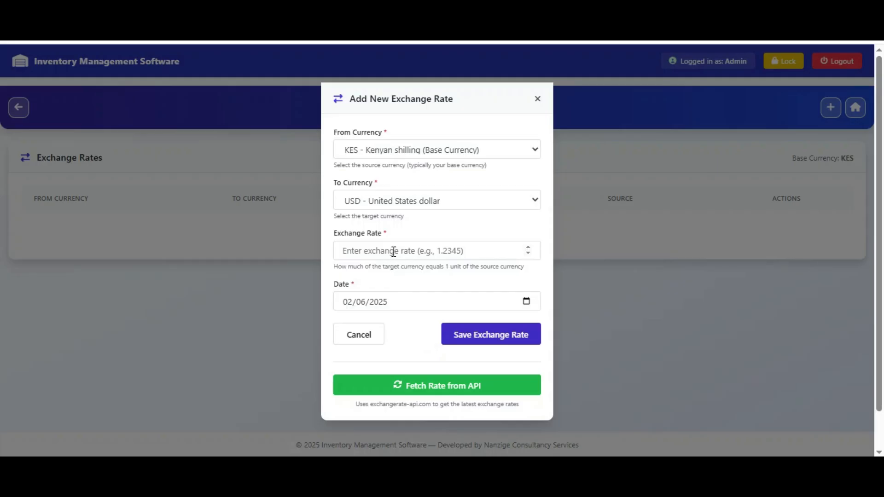
{"action": "left_click", "coordinate": [432, 390]}
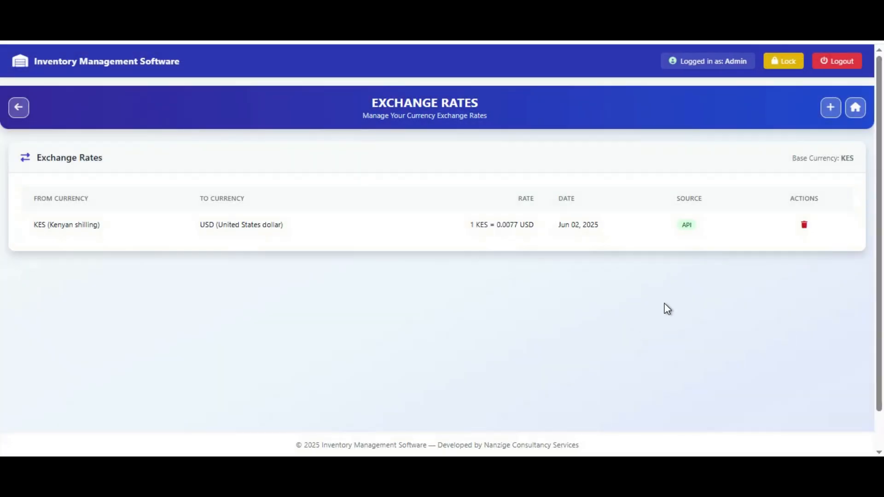
Step: Add a Kenyan shilling to Nigerian naira (NGN) exchange rate fetched from the API
{"action": "left_click", "coordinate": [830, 108]}
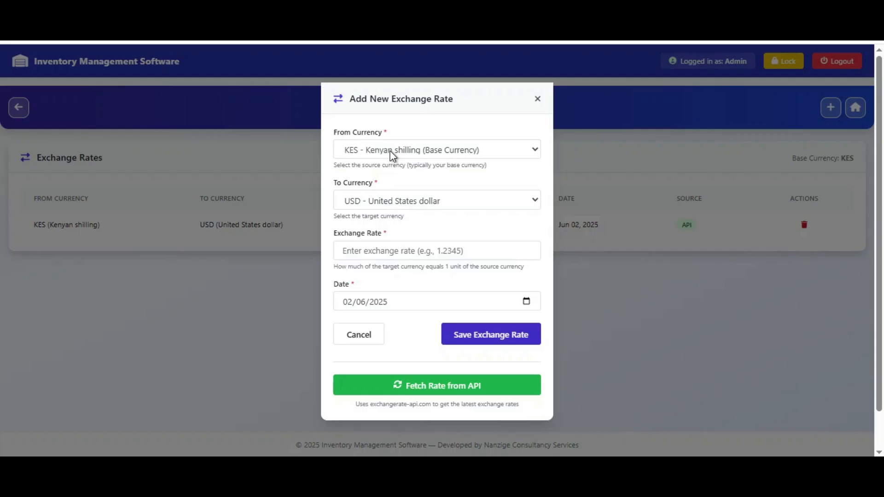
{"action": "left_click", "coordinate": [414, 202]}
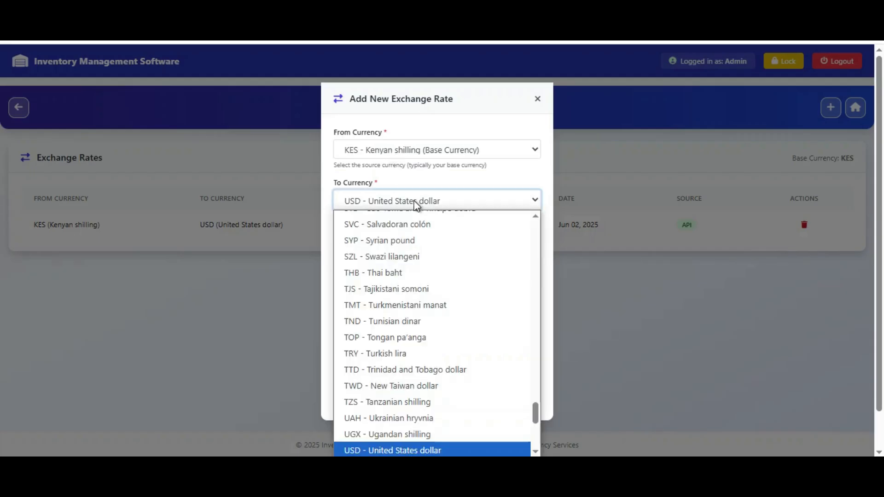
{"action": "type", "text": "ni"}
{"action": "key", "text": "Down"}
{"action": "key", "text": "Up"}
{"action": "key", "text": "Up"}
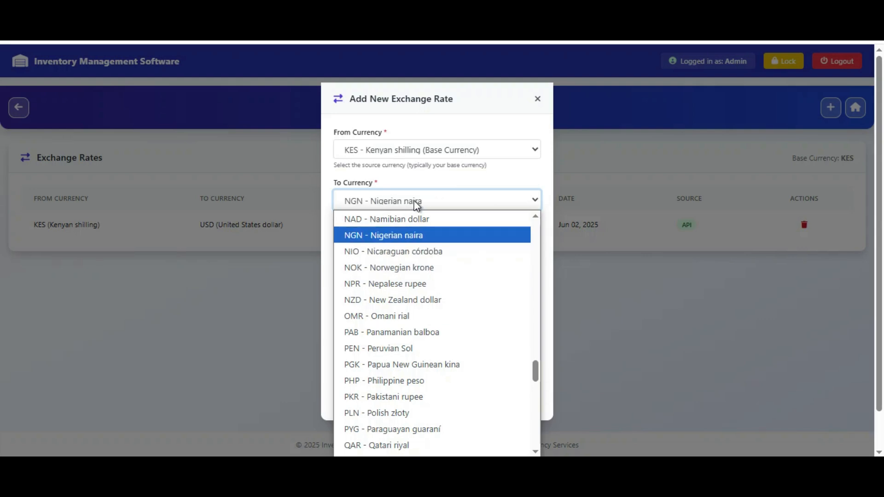
{"action": "key", "text": "Return"}
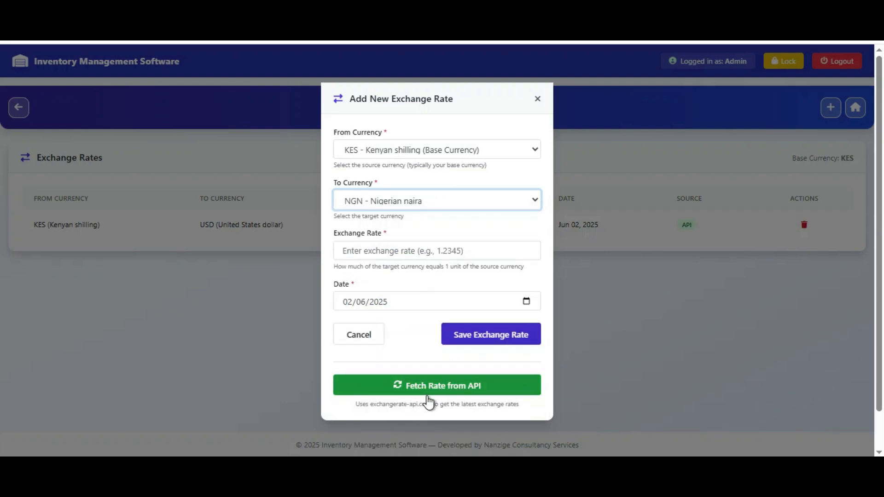
{"action": "left_click", "coordinate": [432, 396]}
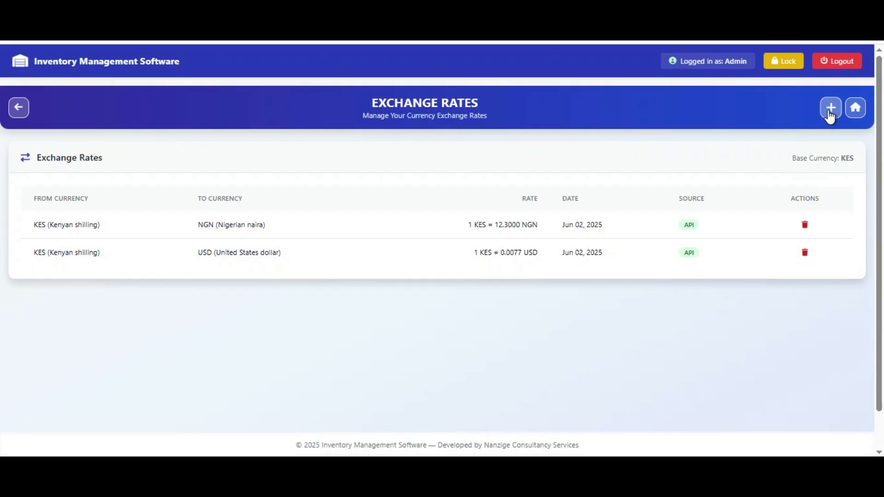
Step: Add a Nigerian naira (NGN) to Kenyan shilling (KES) exchange rate fetched from the API
{"action": "left_click", "coordinate": [830, 110]}
{"action": "left_click", "coordinate": [381, 152]}
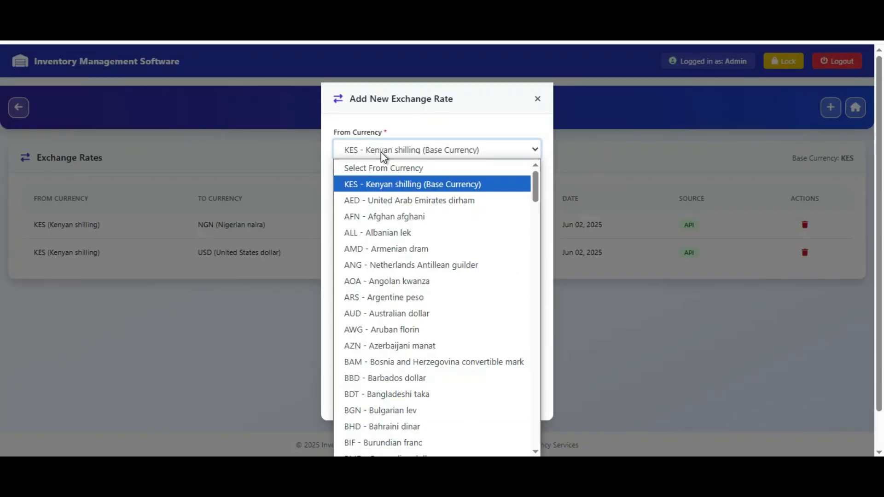
{"action": "key", "text": "n"}
{"action": "key", "text": "i"}
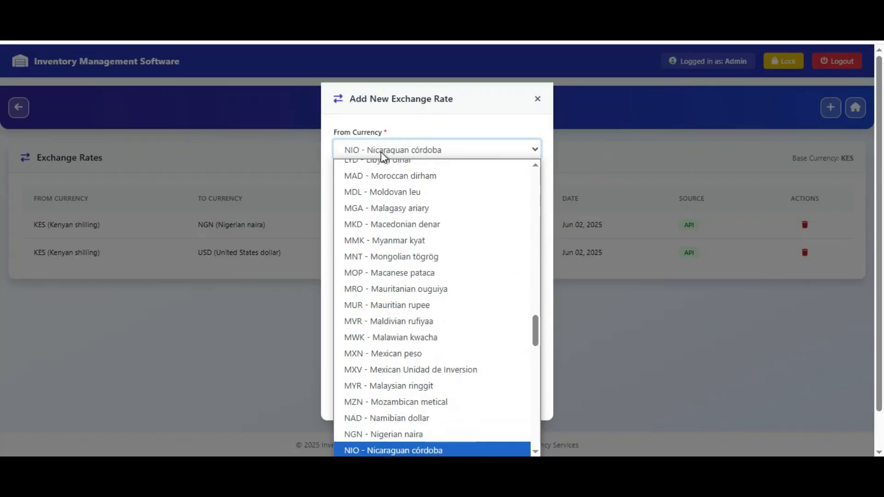
{"action": "key", "text": "Up"}
{"action": "key", "text": "Return"}
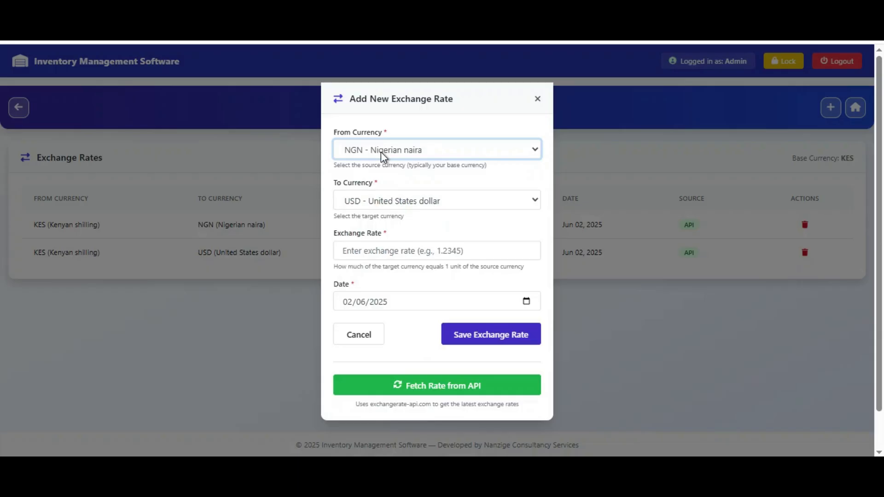
{"action": "left_click", "coordinate": [388, 203]}
{"action": "key", "text": "k"}
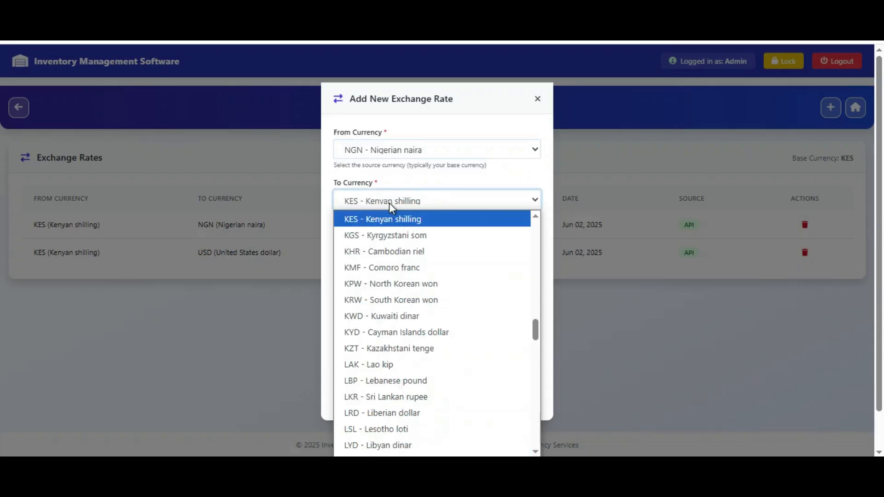
{"action": "key", "text": "Return"}
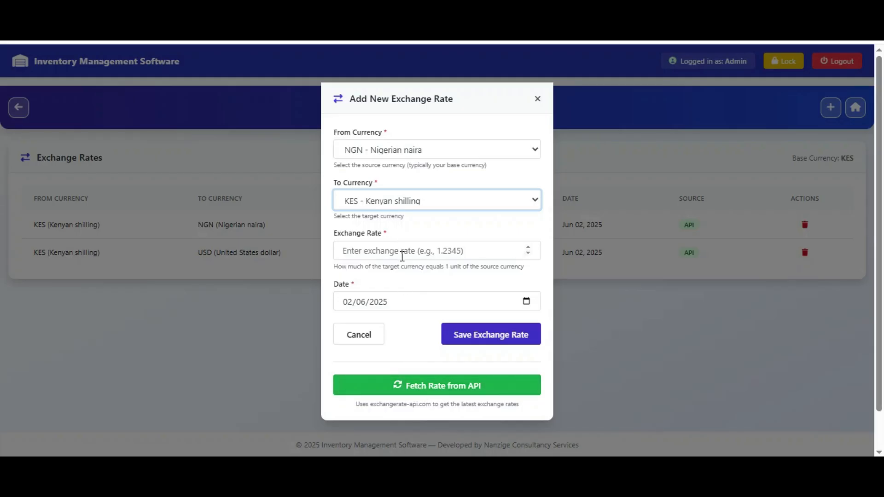
{"action": "left_click", "coordinate": [432, 390]}
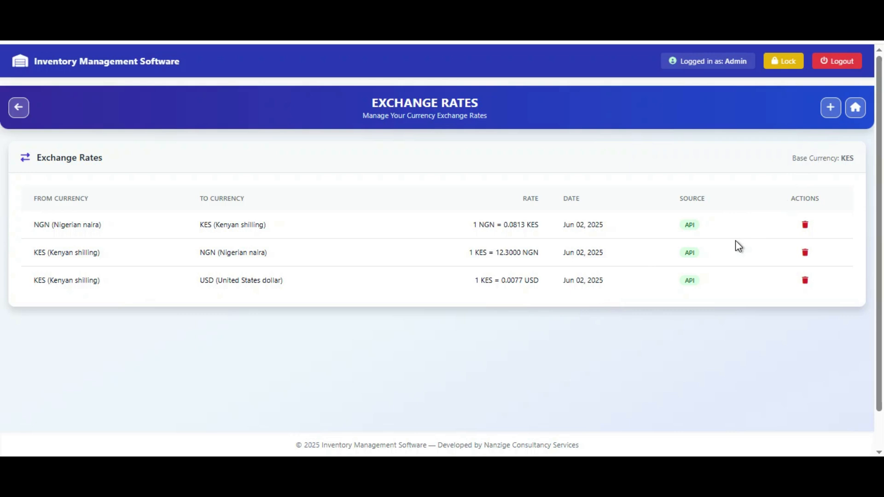
Step: Add a United States dollar (USD) to Kenyan shilling (KES) exchange rate fetched from the API
{"action": "left_click", "coordinate": [830, 108]}
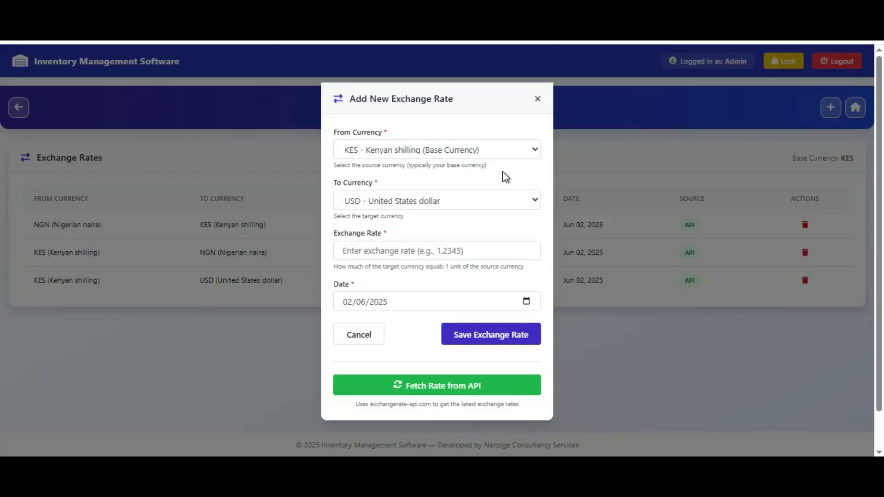
{"action": "left_click", "coordinate": [396, 152]}
{"action": "key", "text": "u"}
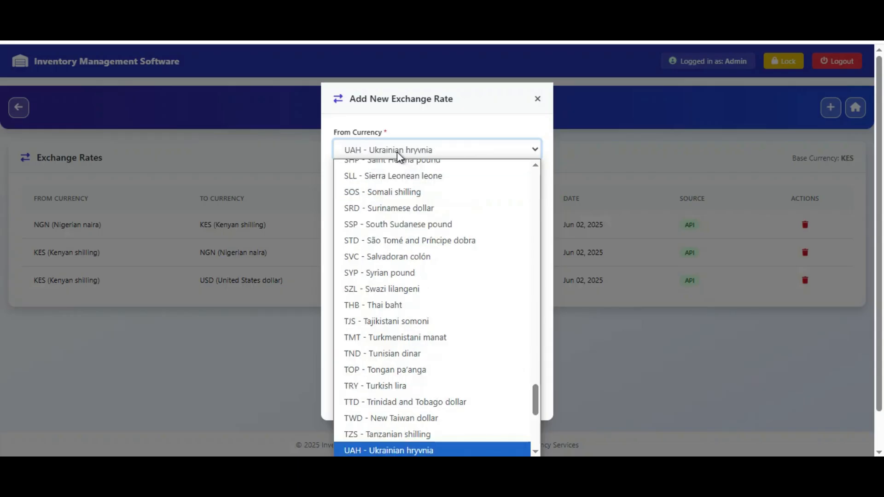
{"action": "key", "text": "u"}
{"action": "key", "text": "u"}
{"action": "key", "text": "Return"}
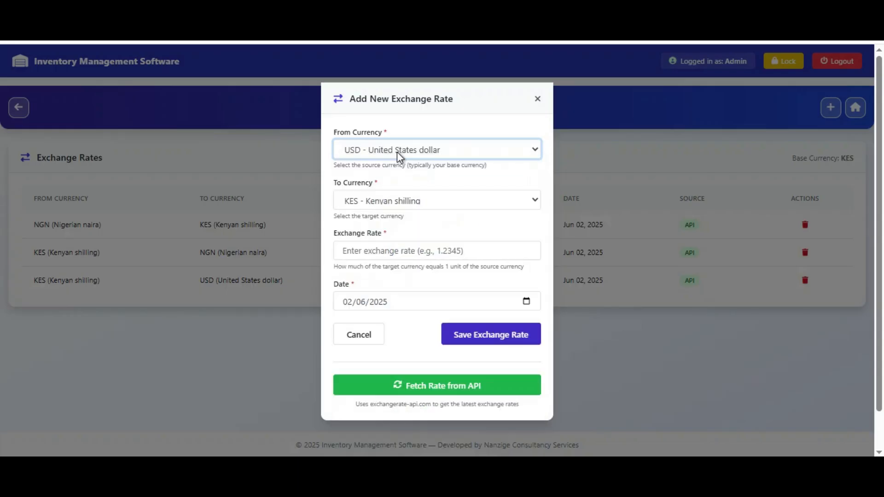
{"action": "left_click", "coordinate": [428, 392]}
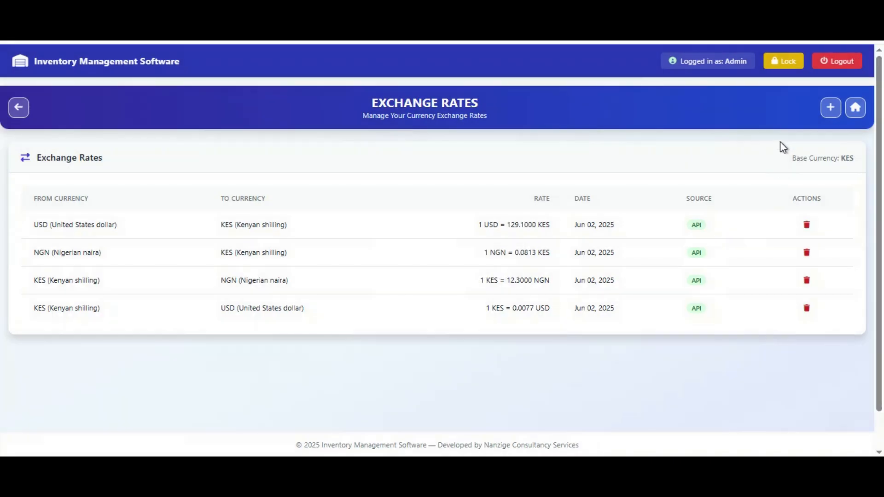
Step: Add a Ugandan shilling (UGX) to Kenyan shilling (KES) exchange rate fetched from the API
{"action": "left_click", "coordinate": [831, 108]}
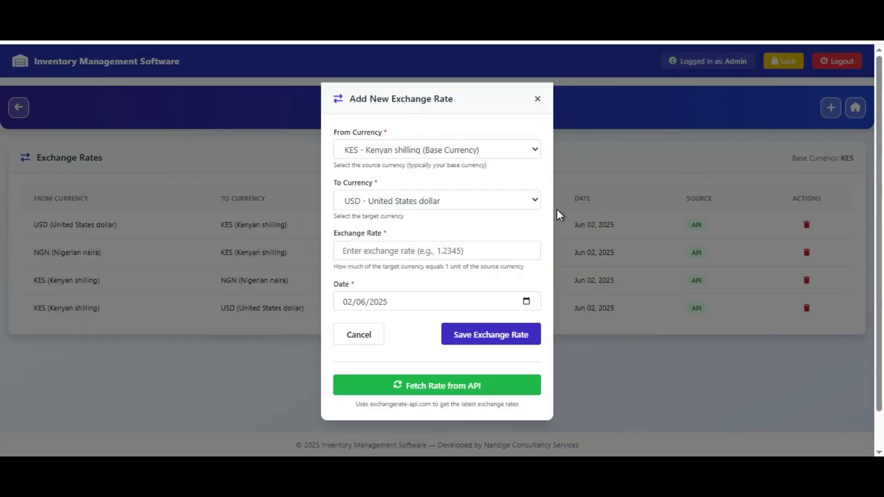
{"action": "left_click", "coordinate": [414, 148]}
{"action": "key", "text": "u"}
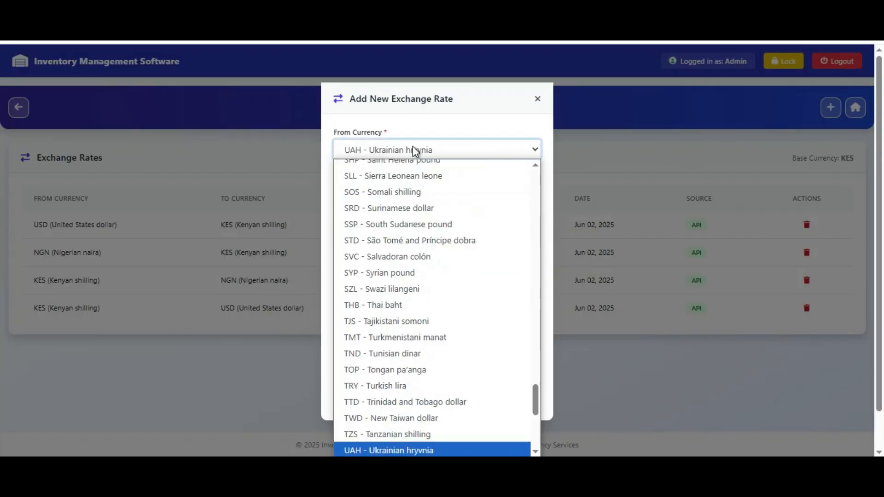
{"action": "key", "text": "Down"}
{"action": "key", "text": "Return"}
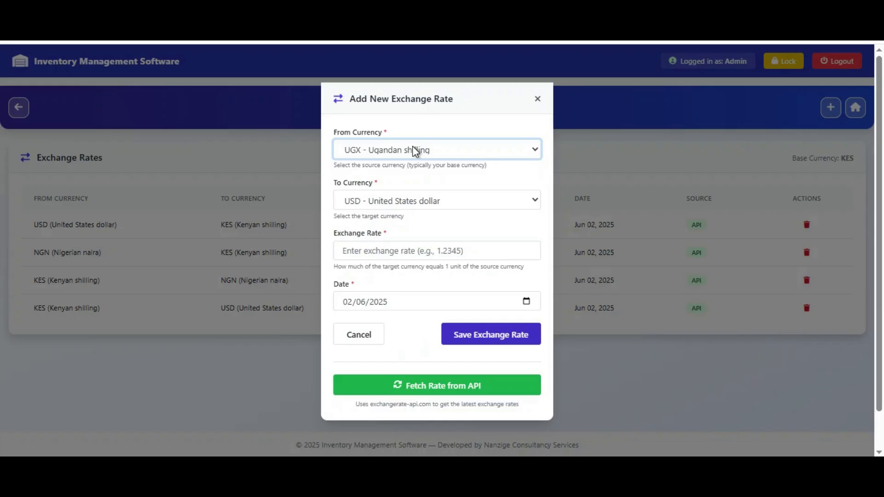
{"action": "left_click", "coordinate": [410, 200]}
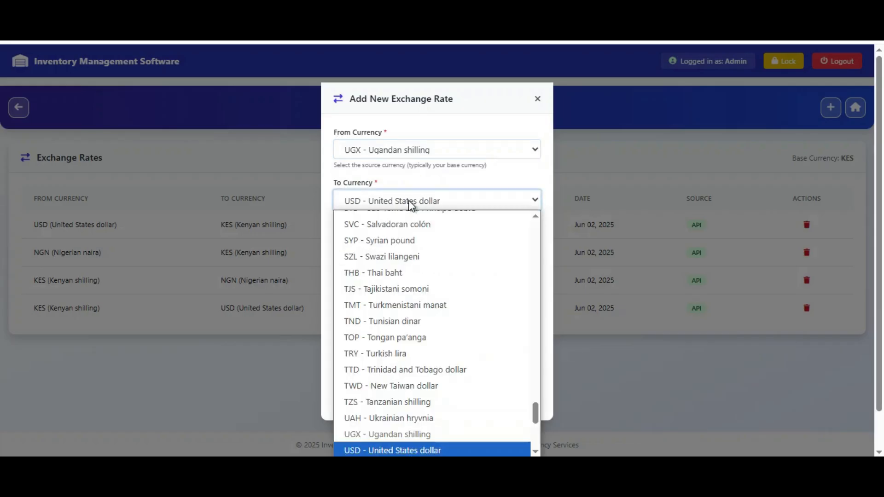
{"action": "key", "text": "k"}
{"action": "key", "text": "Return"}
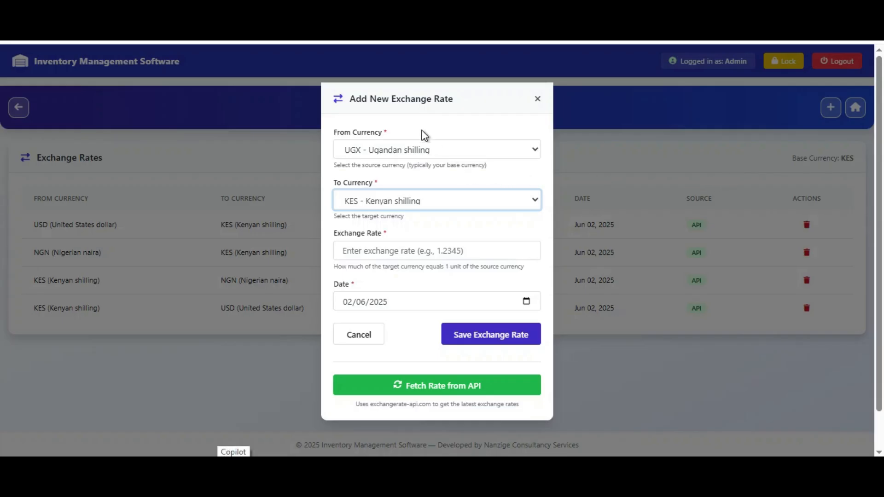
{"action": "left_click", "coordinate": [426, 385]}
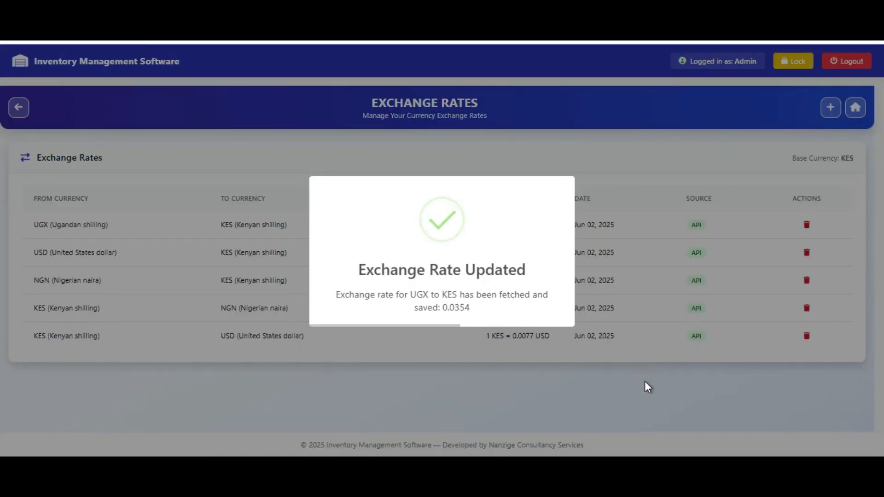
{"action": "left_click", "coordinate": [610, 345]}
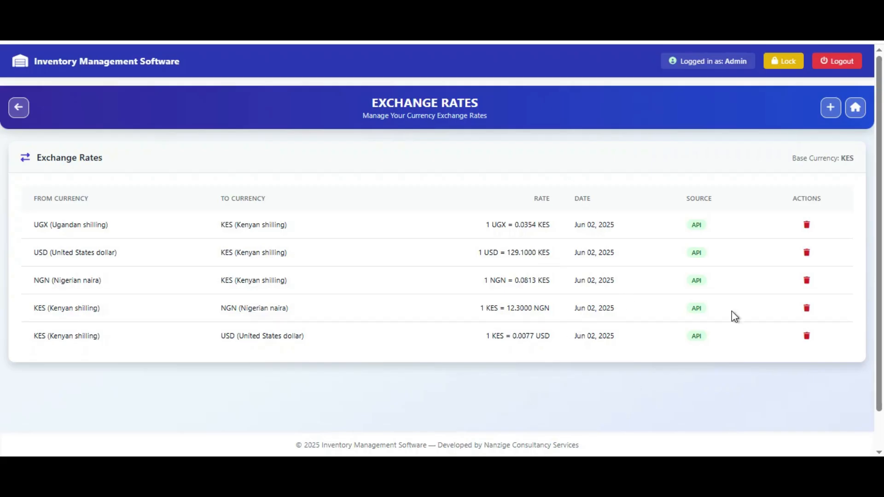
Step: In the tax rates settings, examine the new tax form with the Group (Compound Tax) type, and leave without saving
{"action": "left_click", "coordinate": [18, 109]}
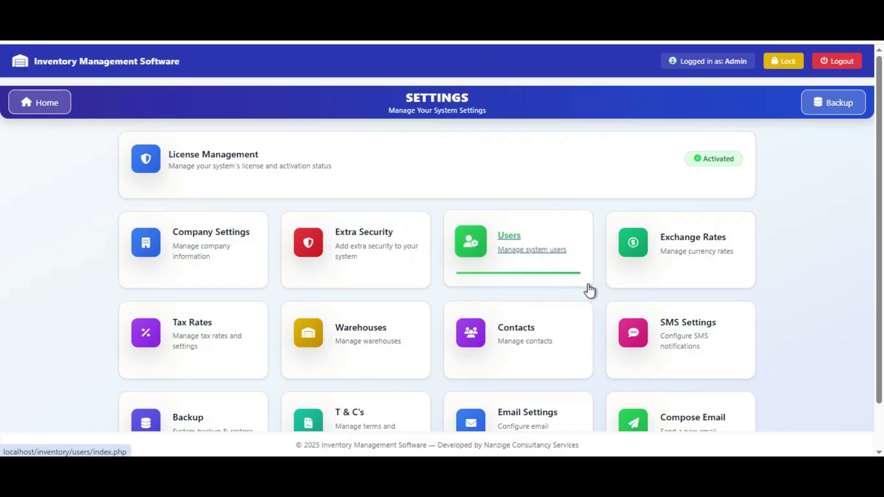
{"action": "scroll", "coordinate": [460, 291], "scroll_direction": "down", "scroll_amount": 2}
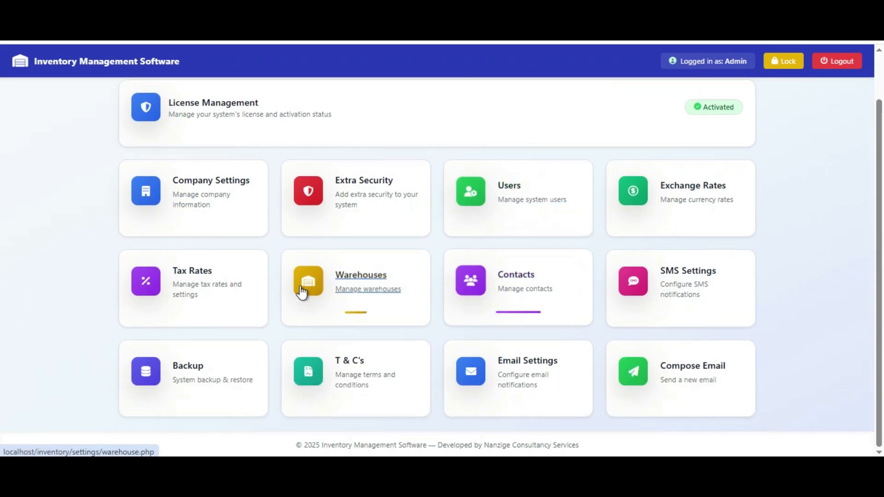
{"action": "left_click", "coordinate": [192, 279]}
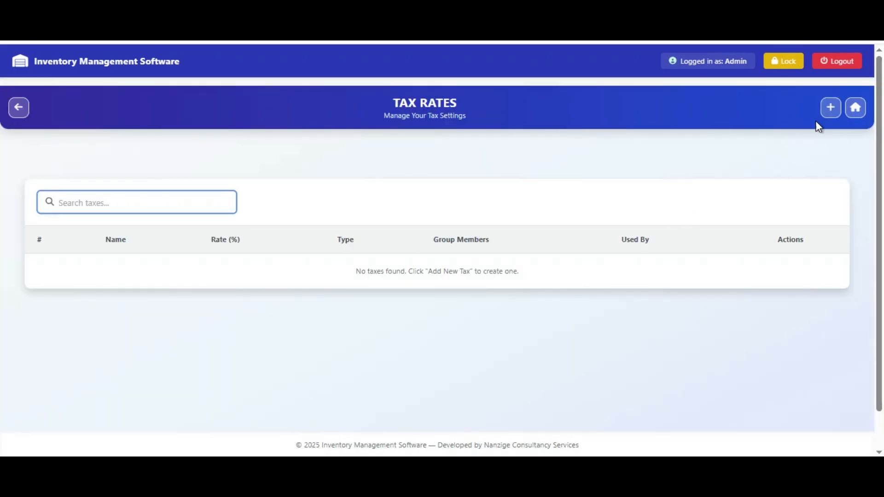
{"action": "left_click", "coordinate": [830, 109]}
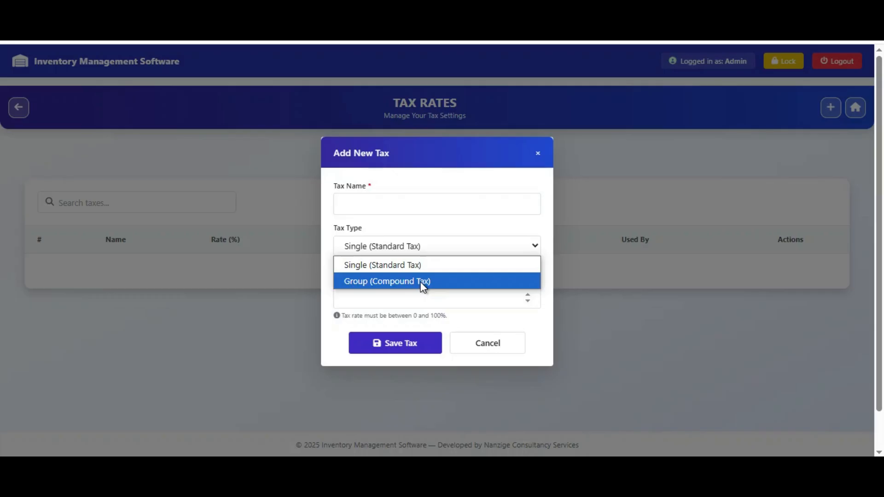
{"action": "left_click", "coordinate": [423, 281]}
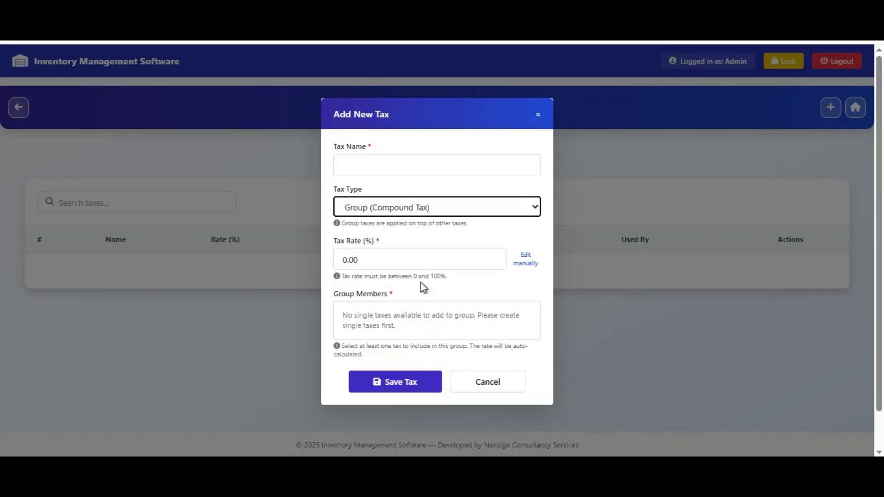
{"action": "left_click", "coordinate": [496, 382]}
{"action": "left_click", "coordinate": [20, 110]}
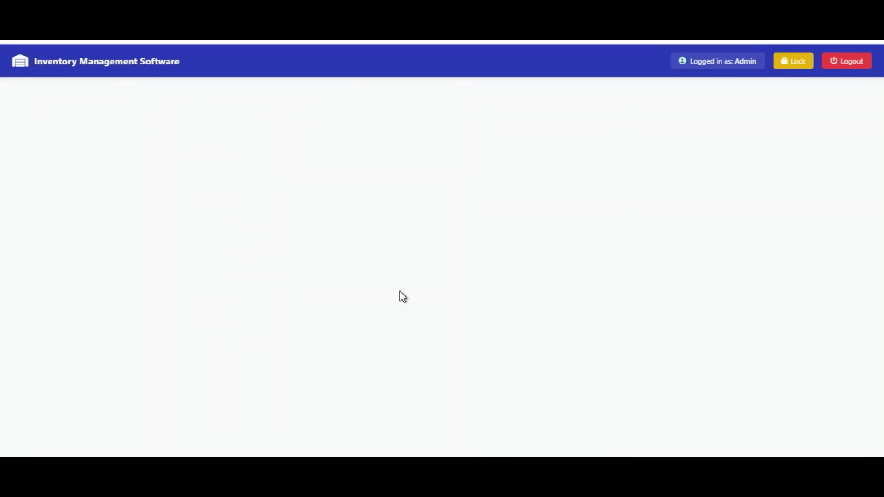
Step: In the warehouse settings, start adding the first warehouse and name it Main Store
{"action": "scroll", "coordinate": [351, 331], "scroll_direction": "down", "scroll_amount": 2}
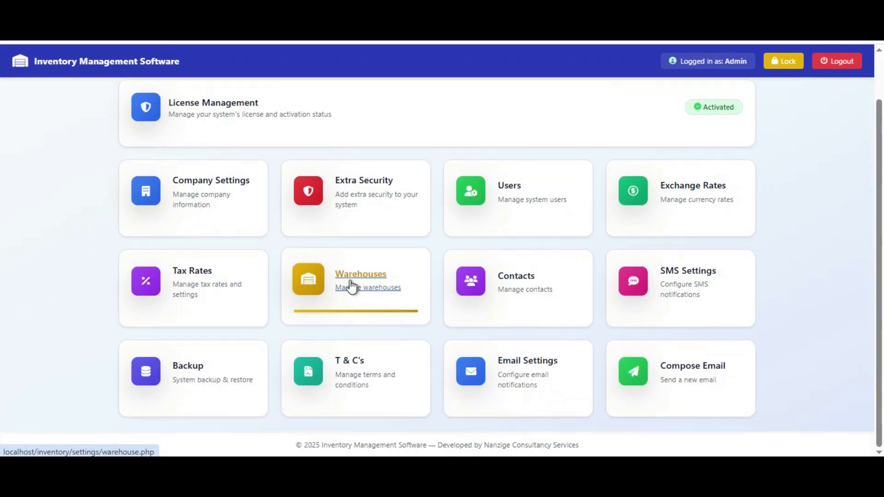
{"action": "left_click", "coordinate": [351, 286]}
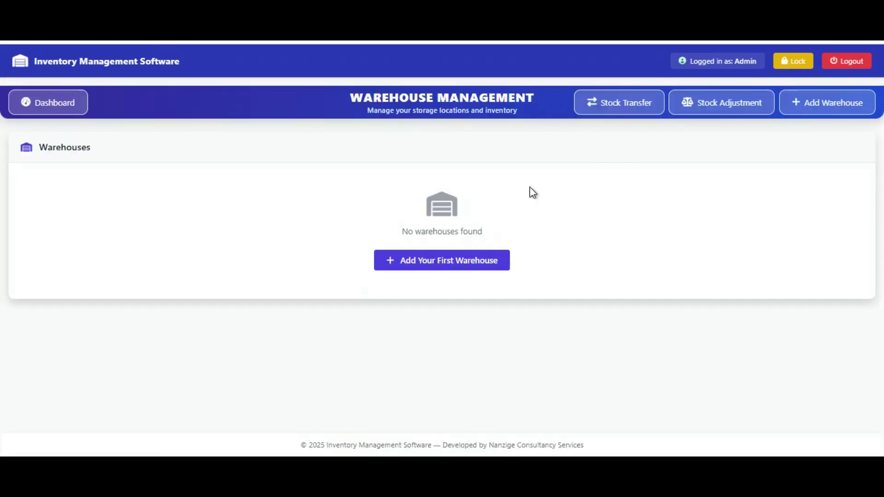
{"action": "left_click", "coordinate": [422, 259]}
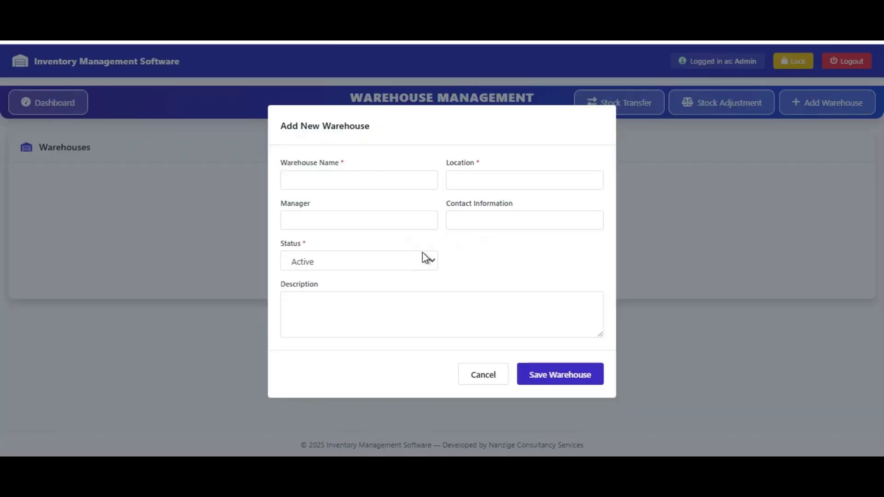
{"action": "left_click", "coordinate": [310, 184]}
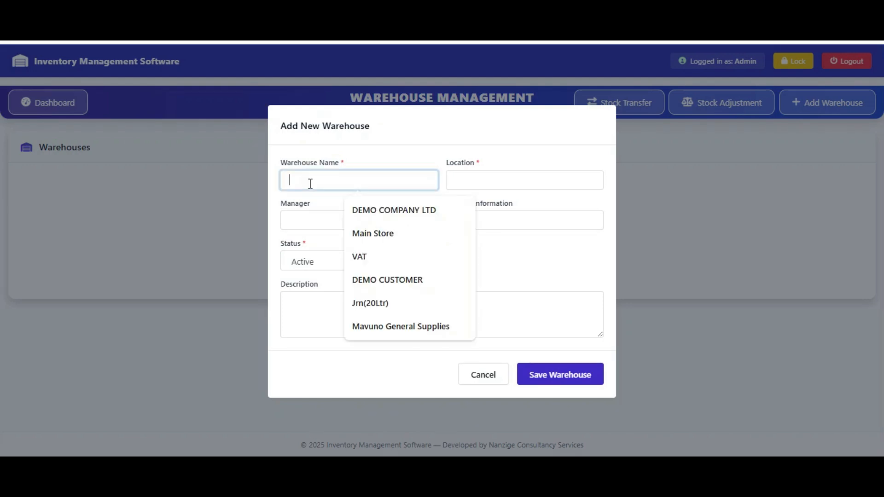
{"action": "type", "text": "mAl"}
{"action": "key", "text": "BackSpace"}
{"action": "key", "text": "BackSpace"}
{"action": "key", "text": "BackSpace"}
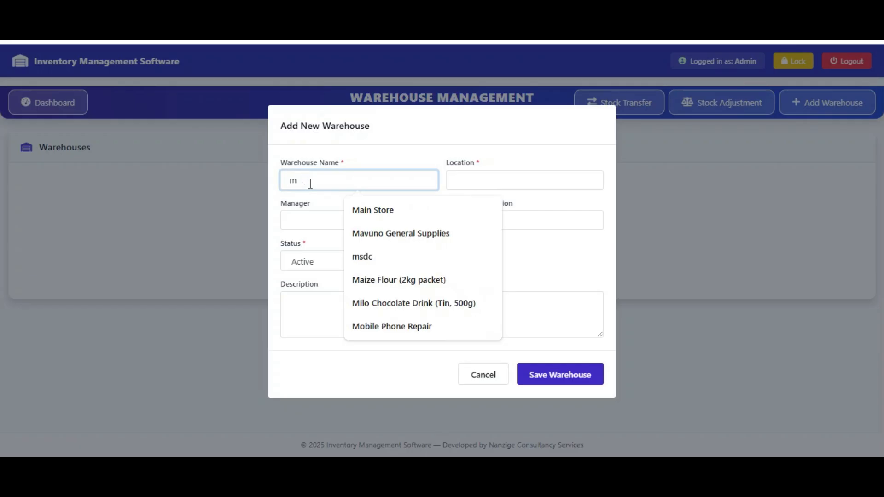
{"action": "type", "text": "mAl"}
{"action": "key", "text": "BackSpace"}
{"action": "key", "text": "BackSpace"}
{"action": "key", "text": "BackSpace"}
{"action": "type", "text": "Main Store"}
{"action": "key", "text": "Tab"}
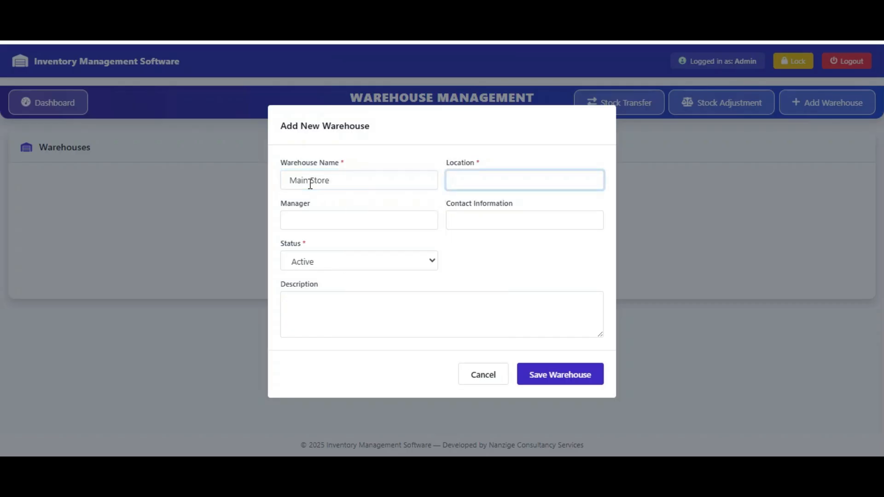
Step: Set the new warehouse's location to Default and save the warehouse
{"action": "type", "text": "Df"}
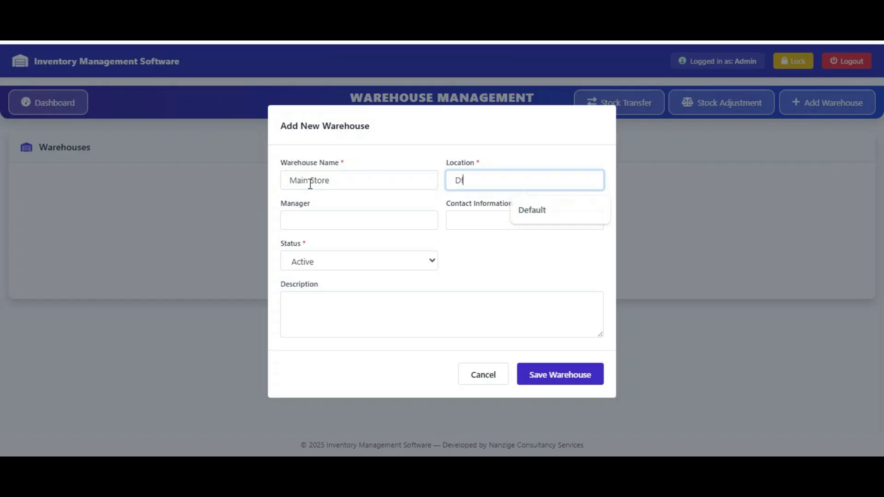
{"action": "key", "text": "BackSpace"}
{"action": "type", "text": "efault"}
{"action": "left_click", "coordinate": [550, 209]}
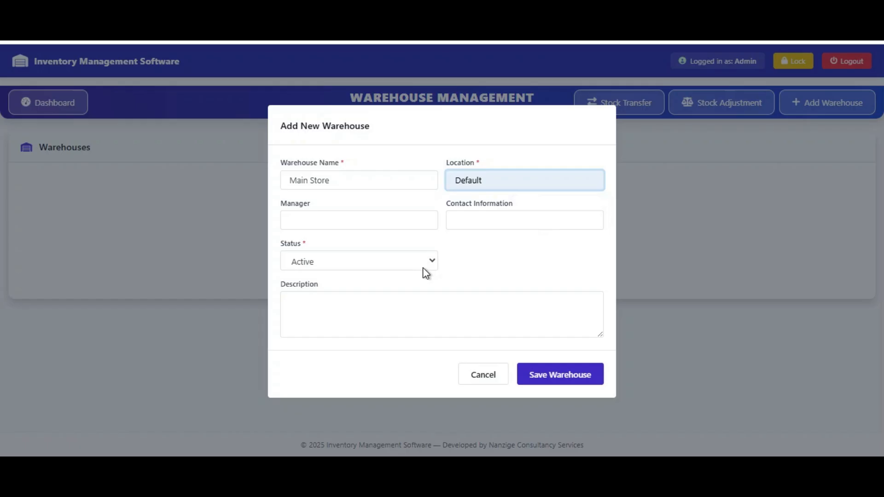
{"action": "left_click", "coordinate": [569, 380]}
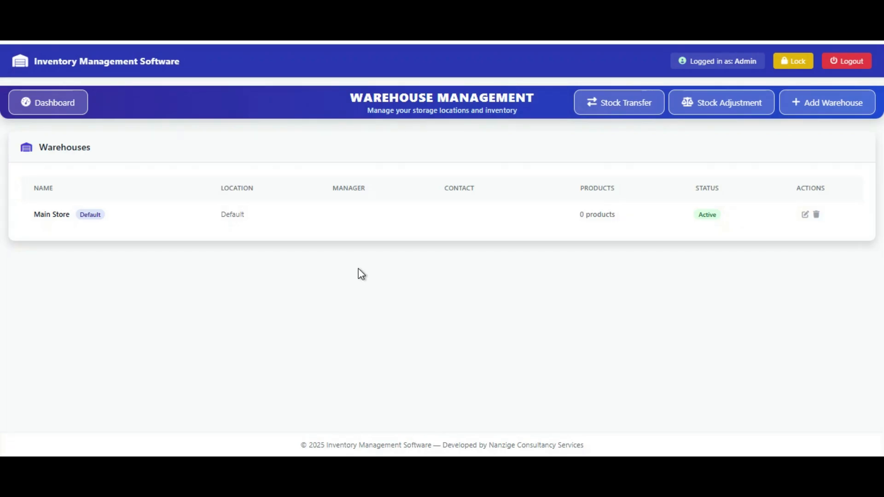
Step: Look over the new stock transfer form without creating a transfer, and open the stock adjustments list
{"action": "left_click", "coordinate": [627, 112]}
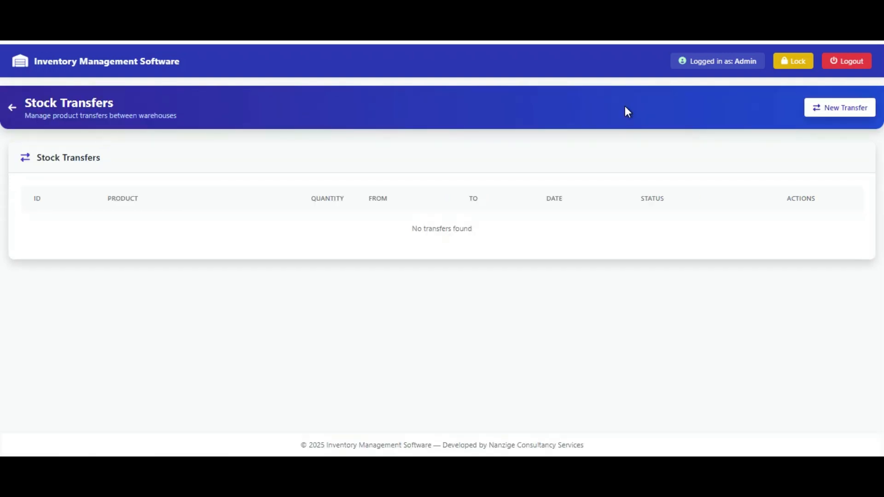
{"action": "left_click", "coordinate": [859, 116]}
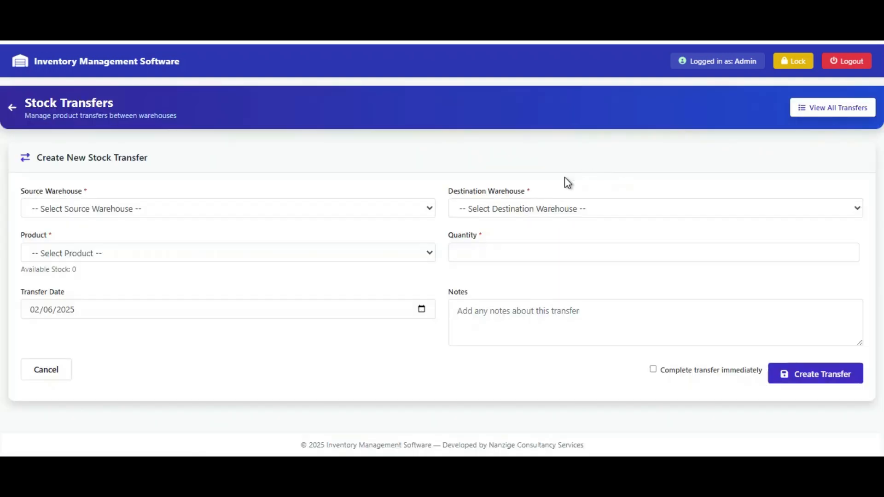
{"action": "left_click", "coordinate": [12, 113]}
{"action": "left_click", "coordinate": [738, 110]}
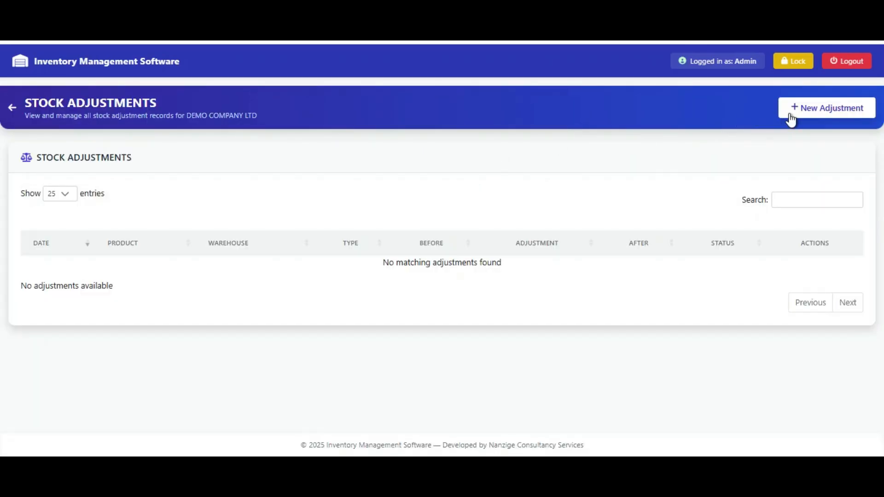
Step: Examine the new stock adjustment form and its warehouse choices, cancel it without saving, and return to the warehouse list
{"action": "left_click", "coordinate": [824, 110]}
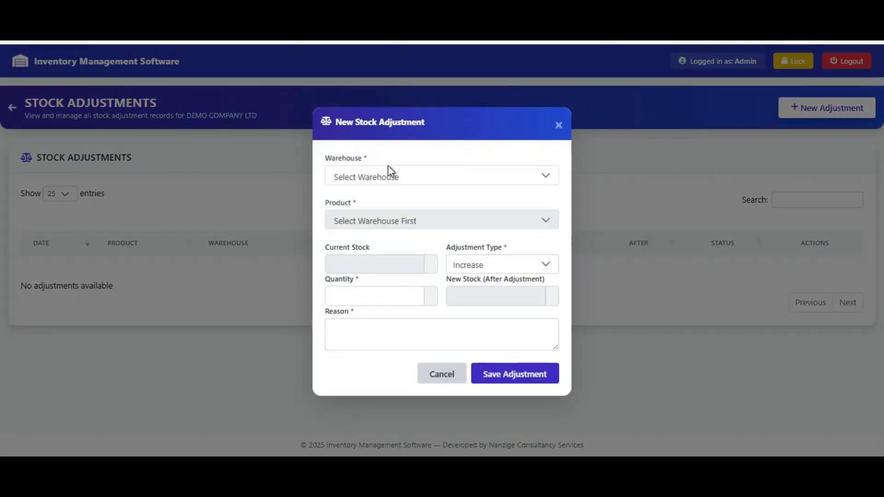
{"action": "left_click", "coordinate": [397, 175]}
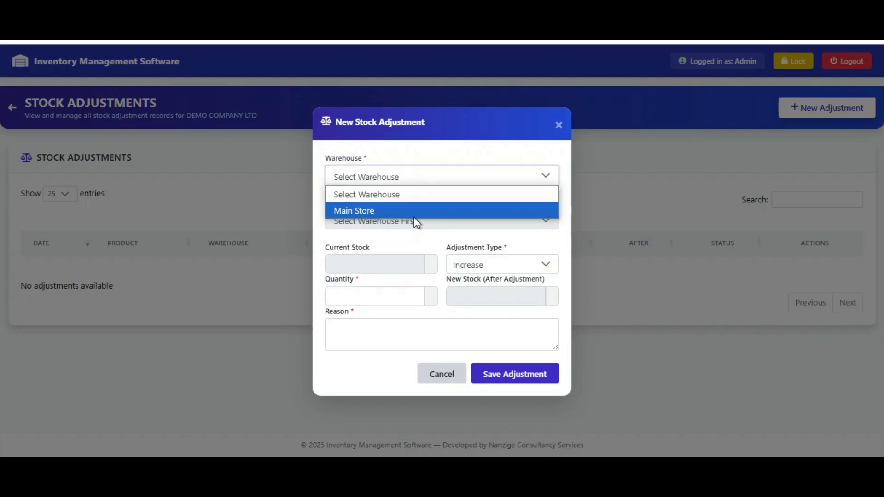
{"action": "left_click", "coordinate": [441, 385]}
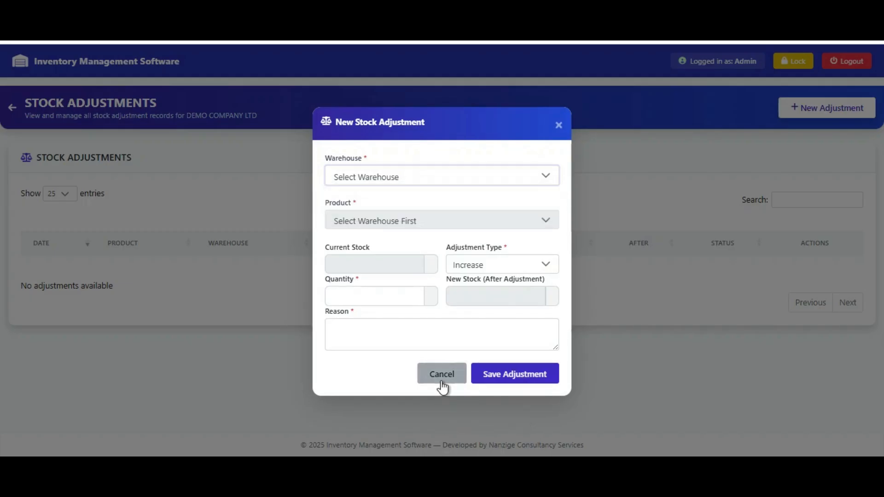
{"action": "left_click", "coordinate": [442, 384]}
{"action": "left_click", "coordinate": [11, 107]}
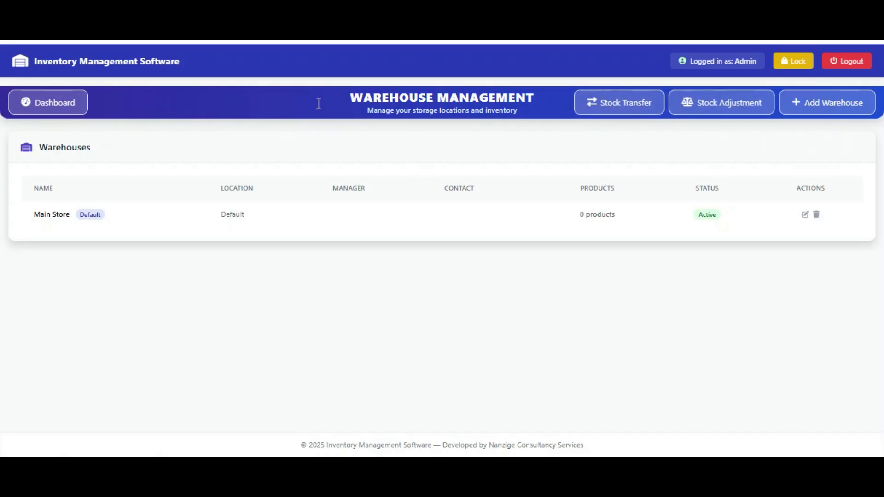
Step: Return to the system settings, open the SMS settings, and look over the gateway configuration page
{"action": "left_click", "coordinate": [47, 112]}
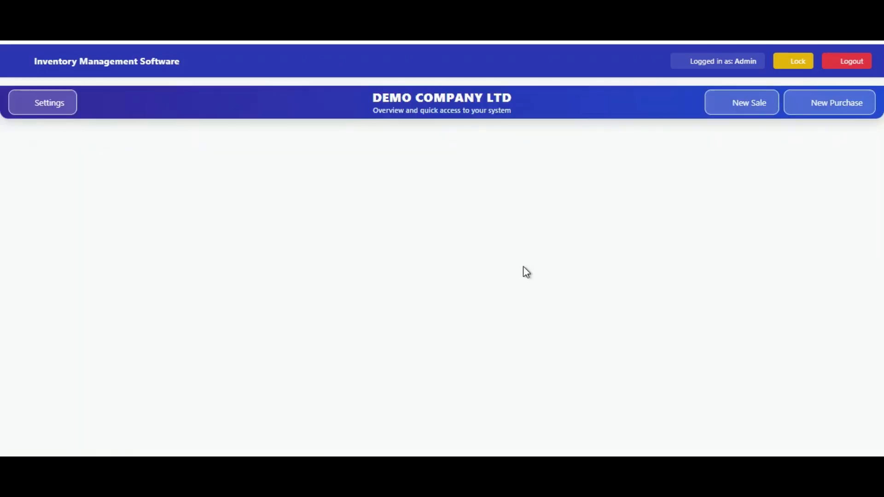
{"action": "left_click", "coordinate": [815, 182]}
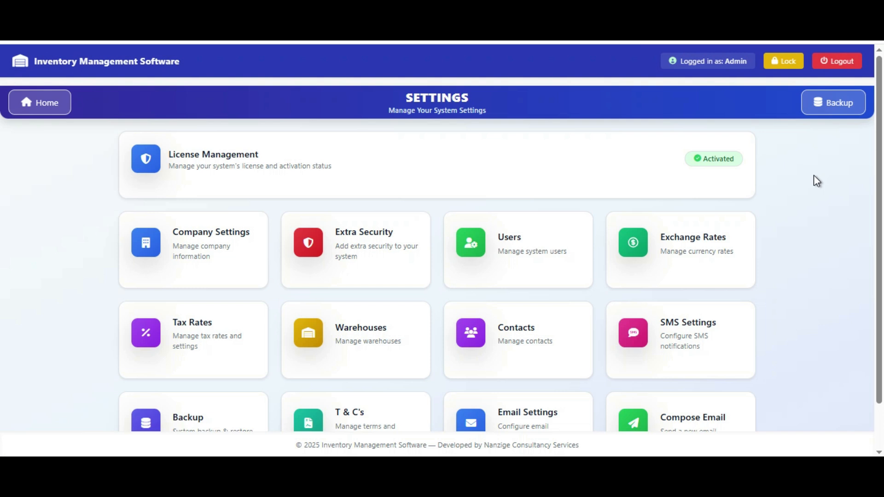
{"action": "scroll", "coordinate": [523, 262], "scroll_direction": "down", "scroll_amount": 1}
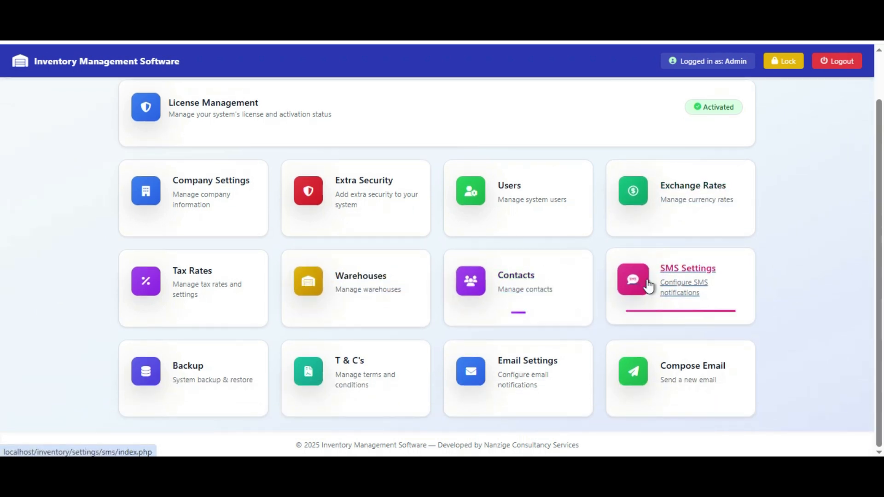
{"action": "left_click", "coordinate": [695, 277]}
{"action": "scroll", "coordinate": [466, 263], "scroll_direction": "down", "scroll_amount": 2}
{"action": "scroll", "coordinate": [472, 259], "scroll_direction": "up", "scroll_amount": 2}
{"action": "scroll", "coordinate": [483, 253], "scroll_direction": "down", "scroll_amount": 2}
{"action": "scroll", "coordinate": [486, 251], "scroll_direction": "up", "scroll_amount": 2}
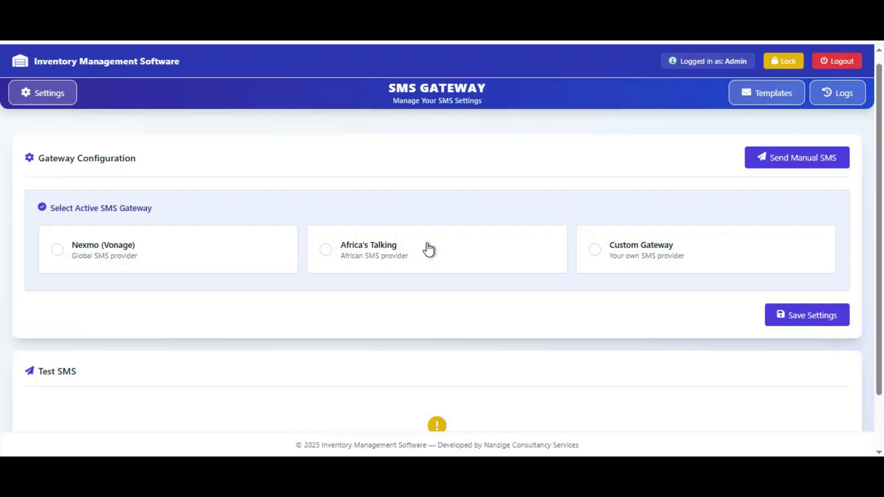
Step: Examine the configuration fields of the Custom Gateway, Africa's Talking and Nexmo (Vonage) SMS gateways without saving any settings
{"action": "left_click", "coordinate": [652, 257]}
{"action": "scroll", "coordinate": [640, 269], "scroll_direction": "down", "scroll_amount": 5}
{"action": "scroll", "coordinate": [585, 275], "scroll_direction": "up", "scroll_amount": 4}
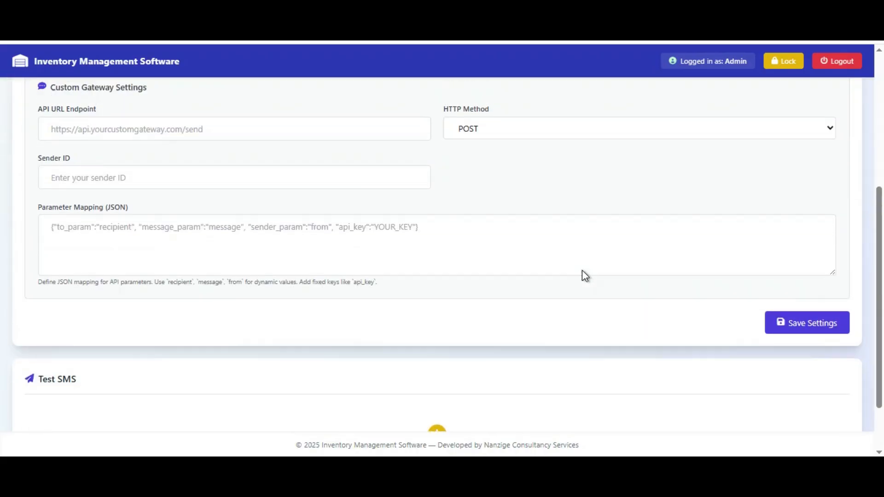
{"action": "left_click", "coordinate": [369, 177]}
{"action": "scroll", "coordinate": [304, 276], "scroll_direction": "down", "scroll_amount": 2}
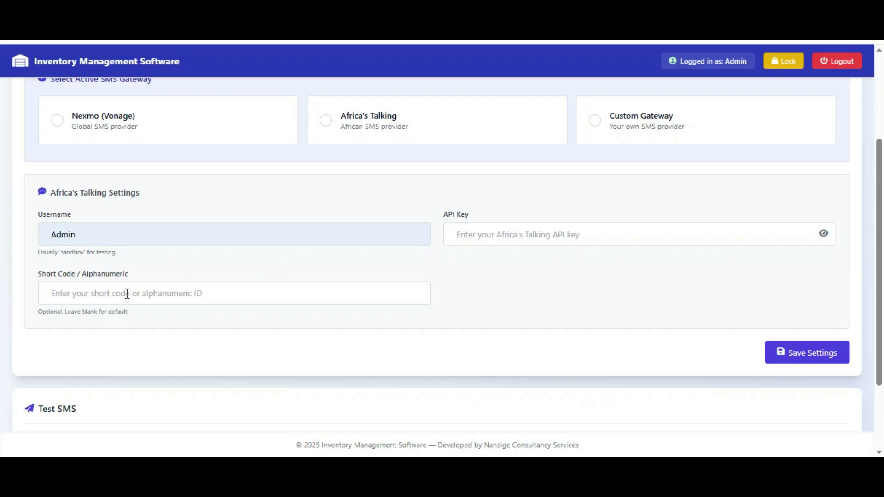
{"action": "scroll", "coordinate": [127, 294], "scroll_direction": "up", "scroll_amount": 2}
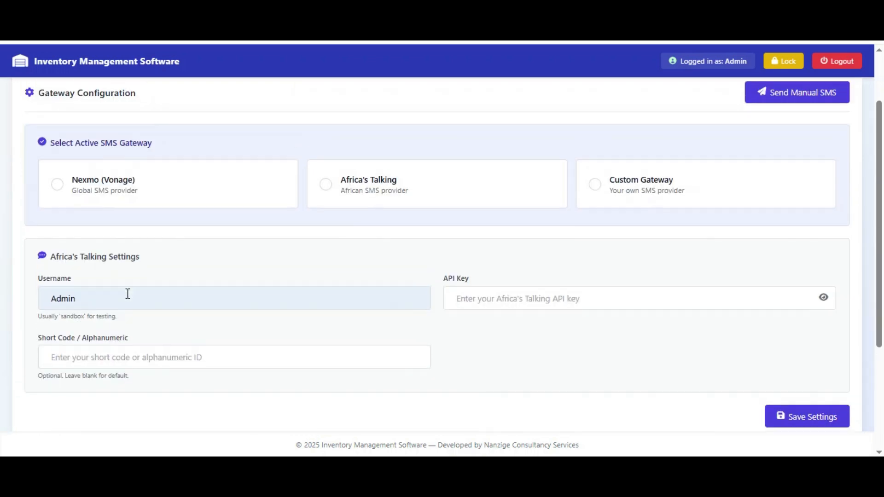
{"action": "left_click", "coordinate": [88, 194]}
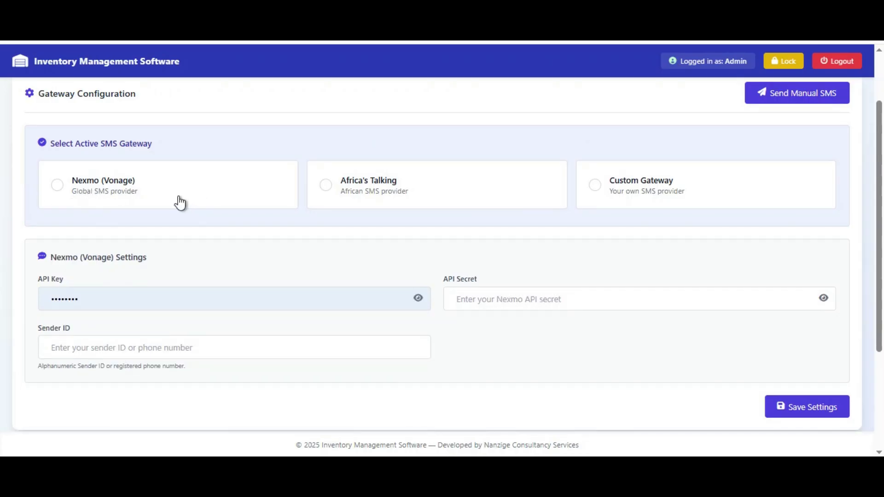
{"action": "left_click", "coordinate": [660, 193]}
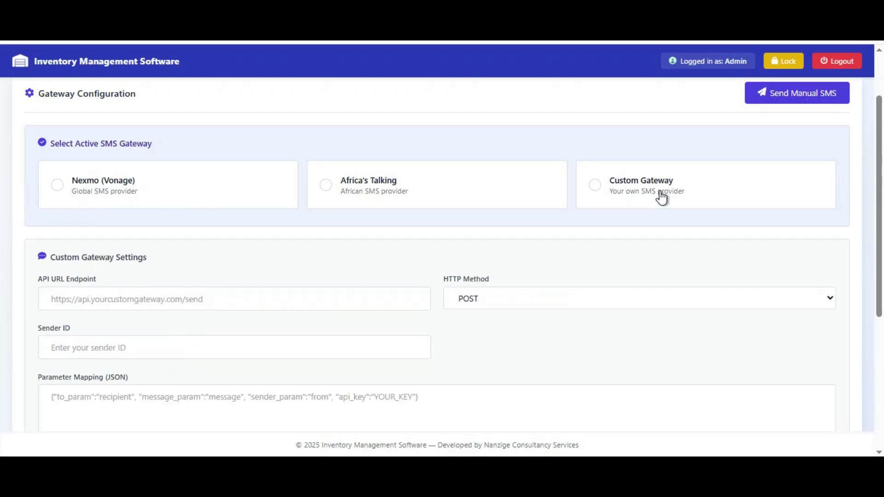
{"action": "scroll", "coordinate": [657, 243], "scroll_direction": "down", "scroll_amount": 3}
{"action": "scroll", "coordinate": [658, 271], "scroll_direction": "up", "scroll_amount": 5}
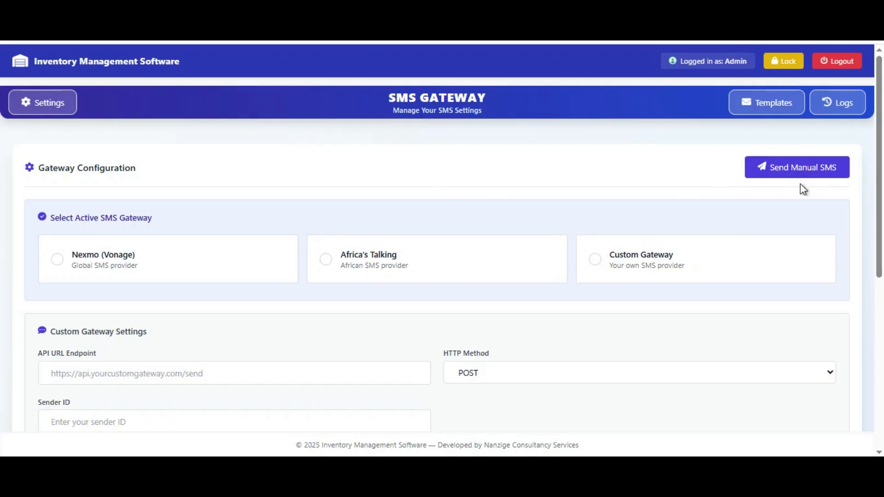
Step: Look over the manual SMS form with its Contacts, Custom Numbers and Recent Numbers recipient options, without sending a message
{"action": "left_click", "coordinate": [805, 170]}
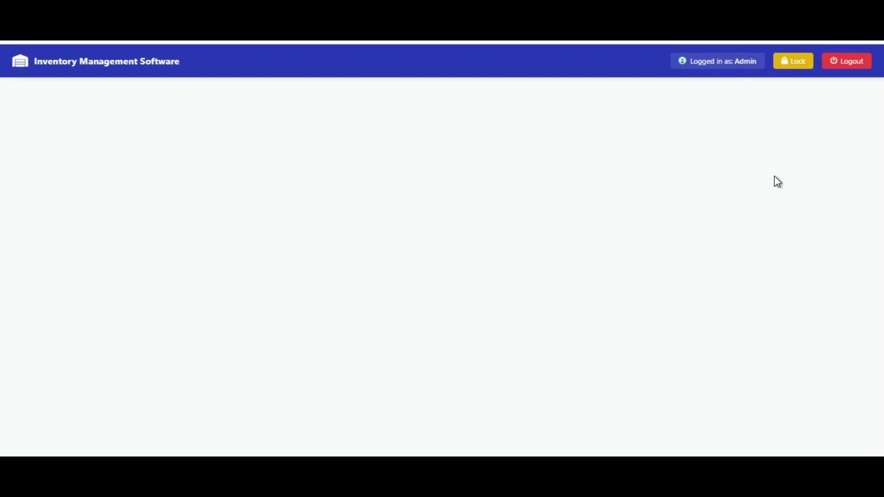
{"action": "scroll", "coordinate": [442, 251], "scroll_direction": "down", "scroll_amount": 2}
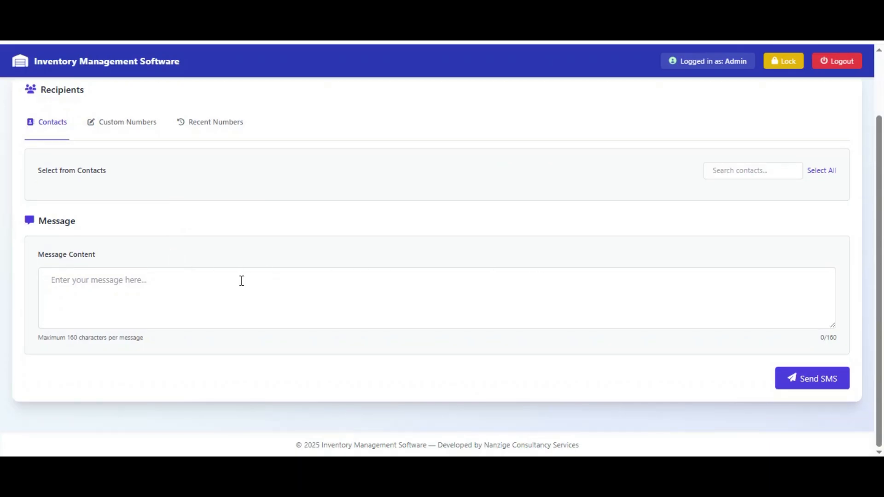
{"action": "scroll", "coordinate": [310, 293], "scroll_direction": "up", "scroll_amount": 2}
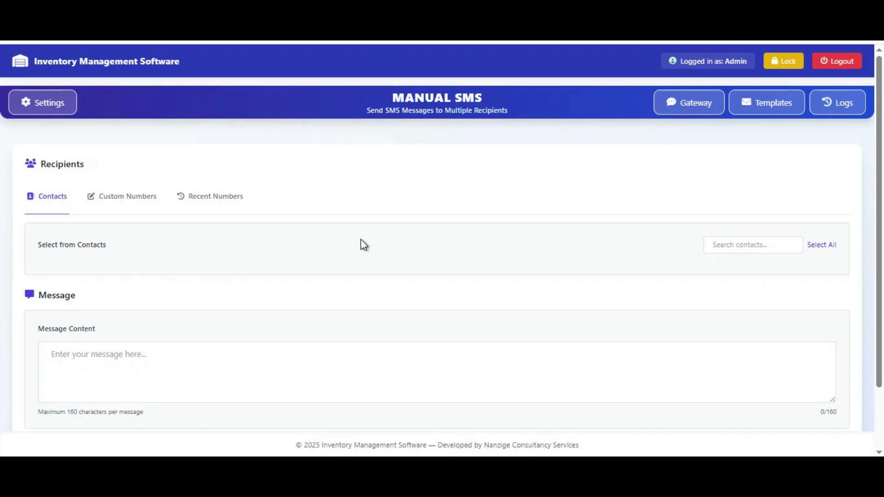
{"action": "left_click", "coordinate": [102, 197]}
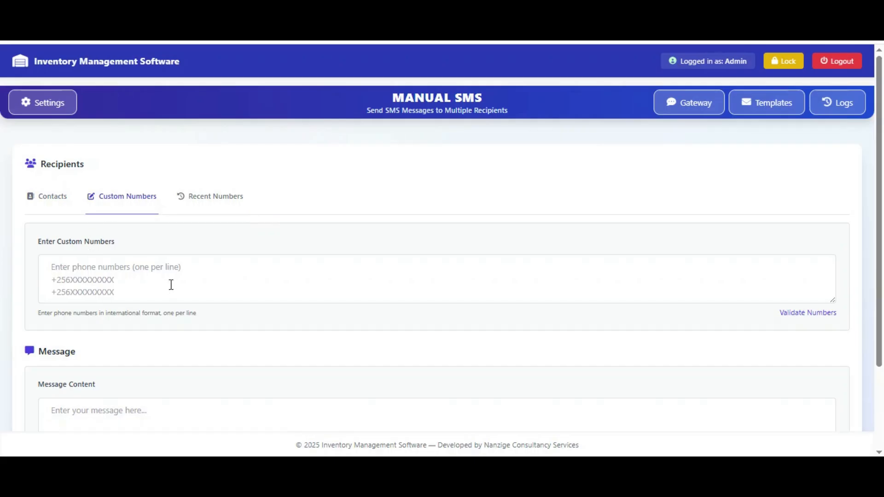
{"action": "left_click", "coordinate": [218, 198]}
{"action": "scroll", "coordinate": [535, 275], "scroll_direction": "down", "scroll_amount": 1}
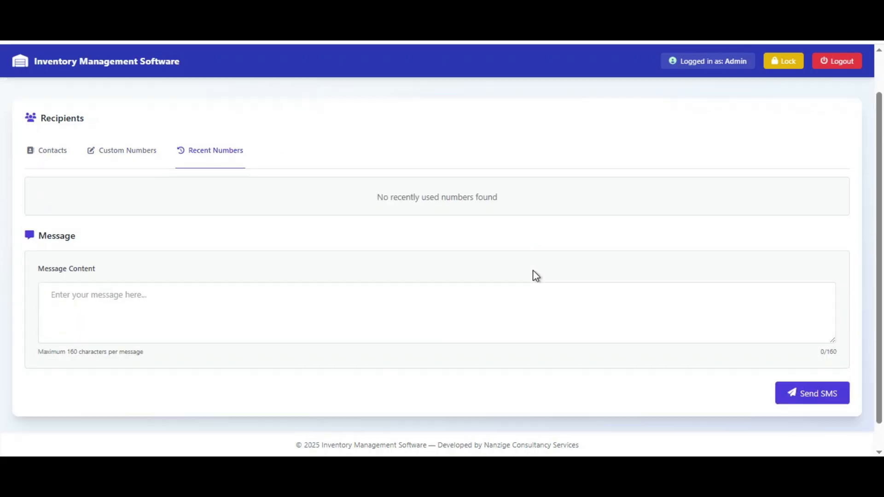
{"action": "scroll", "coordinate": [537, 282], "scroll_direction": "up", "scroll_amount": 2}
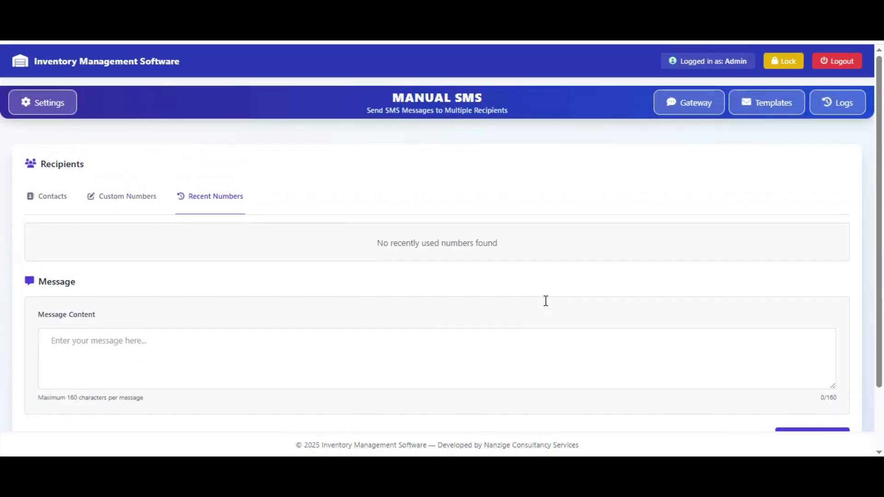
Step: In the SMS templates section, generate the default SMS templates
{"action": "left_click", "coordinate": [762, 109]}
{"action": "scroll", "coordinate": [660, 218], "scroll_direction": "down", "scroll_amount": 2}
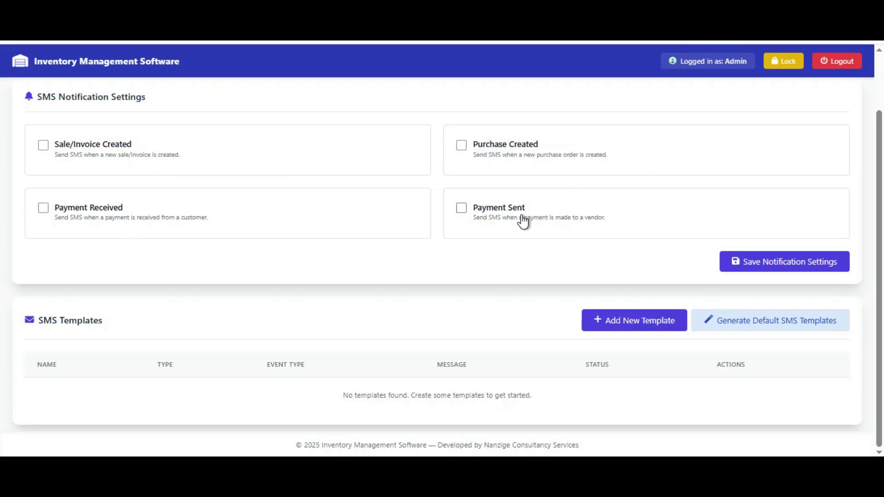
{"action": "left_click", "coordinate": [773, 328]}
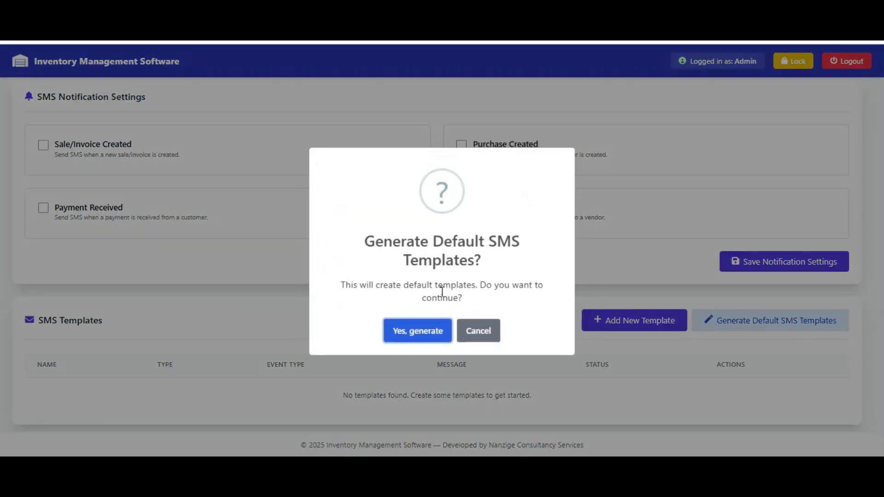
{"action": "left_click", "coordinate": [416, 329]}
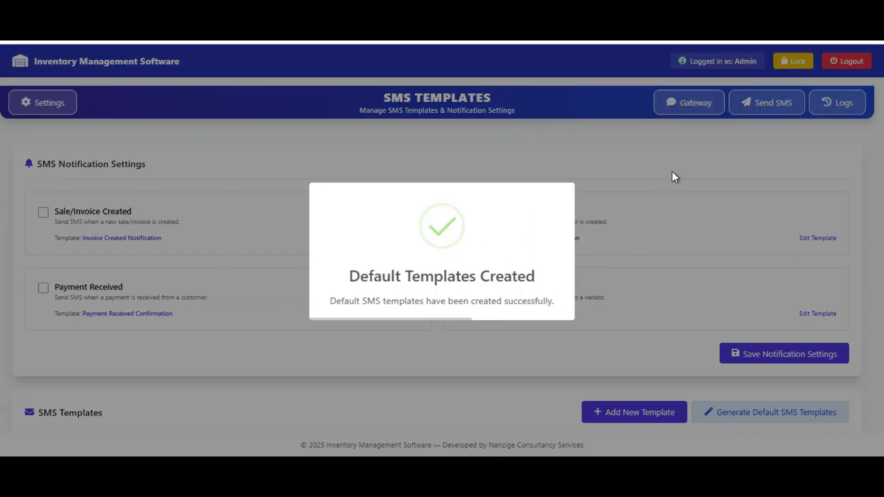
Step: Review the generated template list and the Invoice Created Notification template's contents, and close the template without saving
{"action": "scroll", "coordinate": [593, 248], "scroll_direction": "down", "scroll_amount": 5}
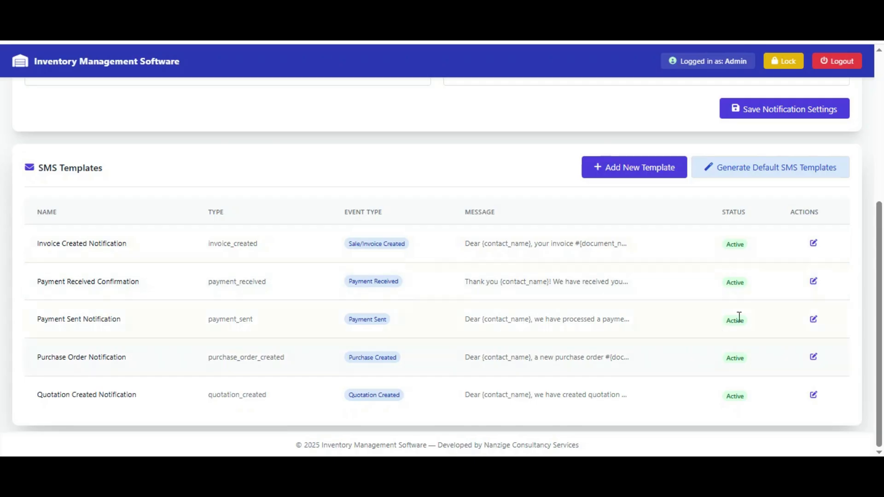
{"action": "left_click", "coordinate": [814, 243]}
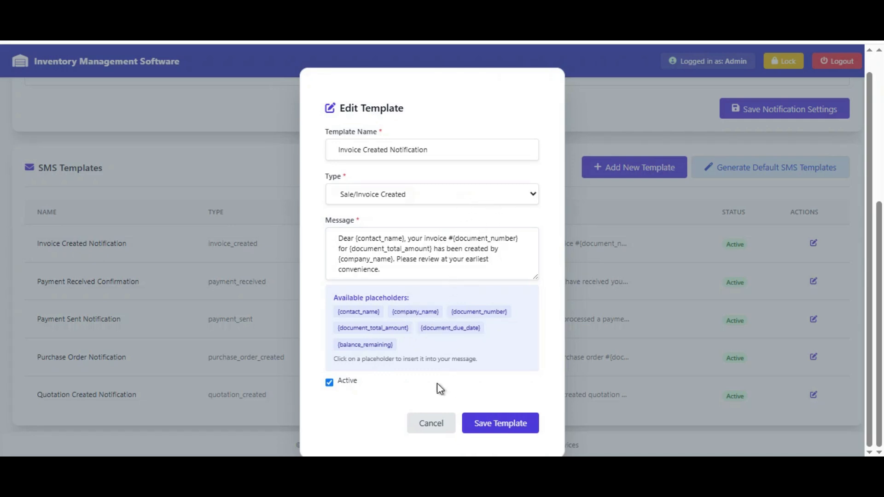
{"action": "left_click", "coordinate": [429, 424]}
{"action": "scroll", "coordinate": [649, 299], "scroll_direction": "up", "scroll_amount": 5}
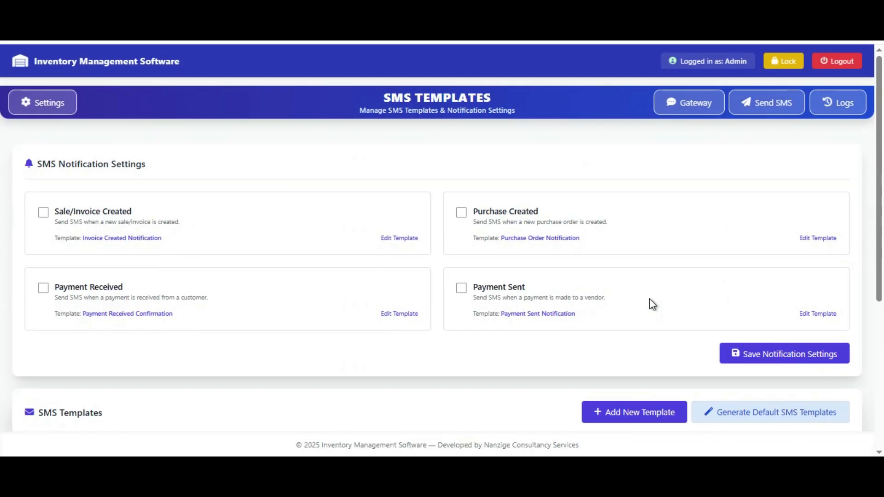
Step: Enable SMS notifications for Sale/Invoice Created, Purchase Created, Payment Received and Payment Sent, and save the notification settings
{"action": "left_click", "coordinate": [117, 212]}
{"action": "left_click", "coordinate": [516, 220]}
{"action": "left_click", "coordinate": [125, 291]}
{"action": "left_click", "coordinate": [803, 355]}
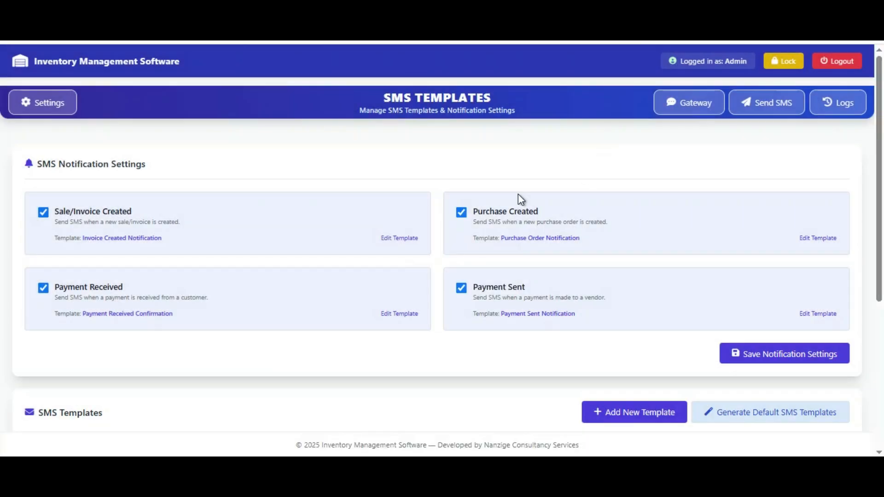
{"action": "scroll", "coordinate": [286, 272], "scroll_direction": "down", "scroll_amount": 5}
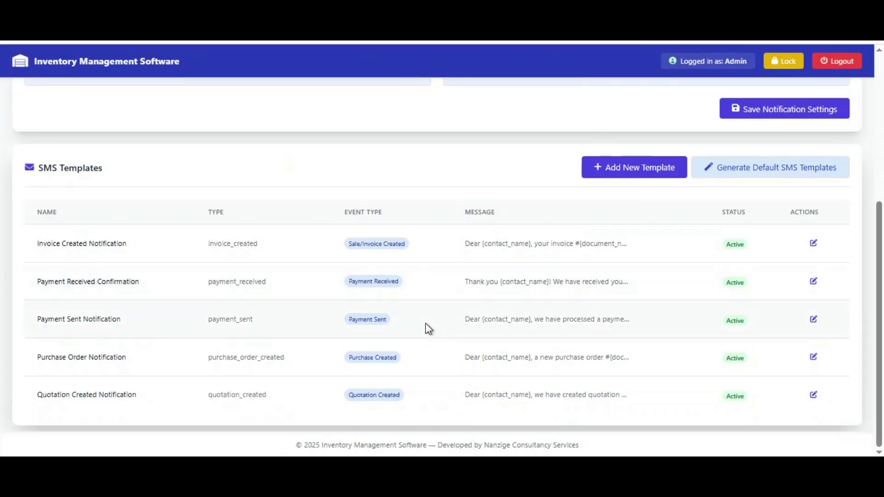
{"action": "scroll", "coordinate": [426, 330], "scroll_direction": "up", "scroll_amount": 5}
Step: Disable the Sale/Invoice Created, Payment Received, Purchase Created and Payment Sent SMS notifications, and save the notification settings
{"action": "left_click", "coordinate": [139, 220]}
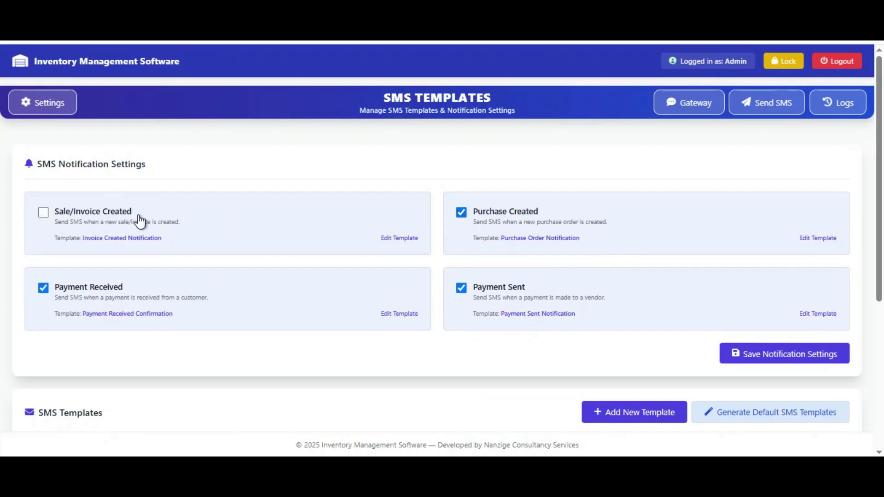
{"action": "left_click", "coordinate": [178, 291]}
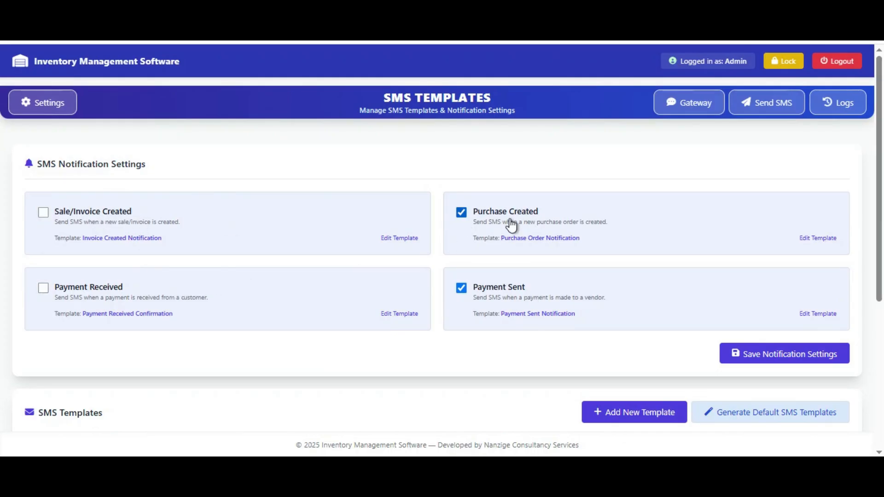
{"action": "left_click", "coordinate": [517, 224]}
{"action": "left_click", "coordinate": [517, 293]}
{"action": "left_click", "coordinate": [778, 364]}
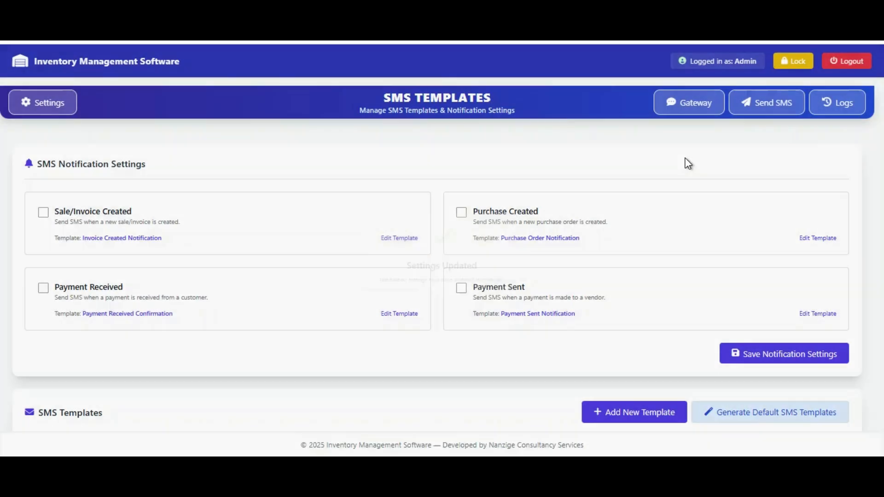
Step: Look over the SMS logs, and open the backup and restore page from the system settings
{"action": "left_click", "coordinate": [783, 113]}
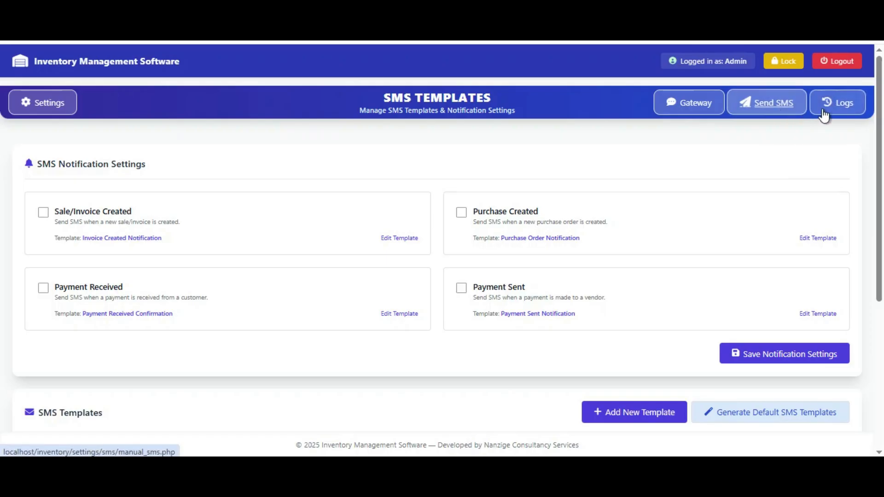
{"action": "left_click", "coordinate": [807, 116]}
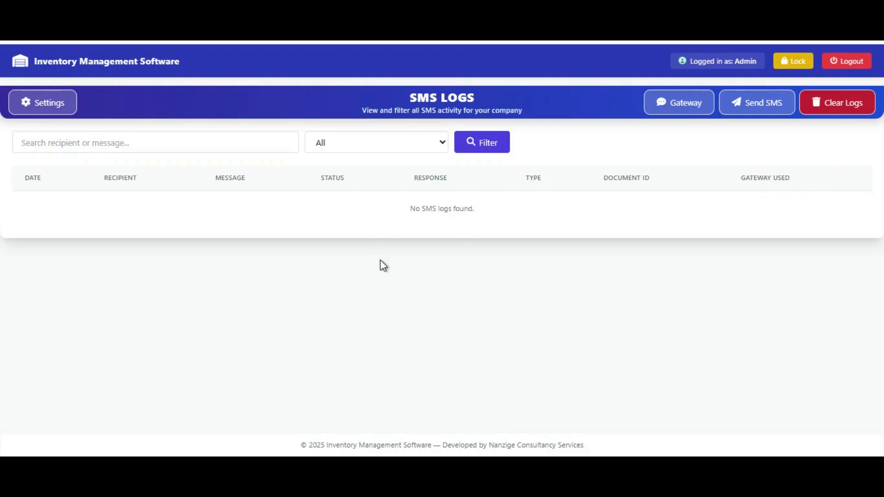
{"action": "left_click", "coordinate": [40, 109]}
{"action": "scroll", "coordinate": [663, 301], "scroll_direction": "down", "scroll_amount": 1}
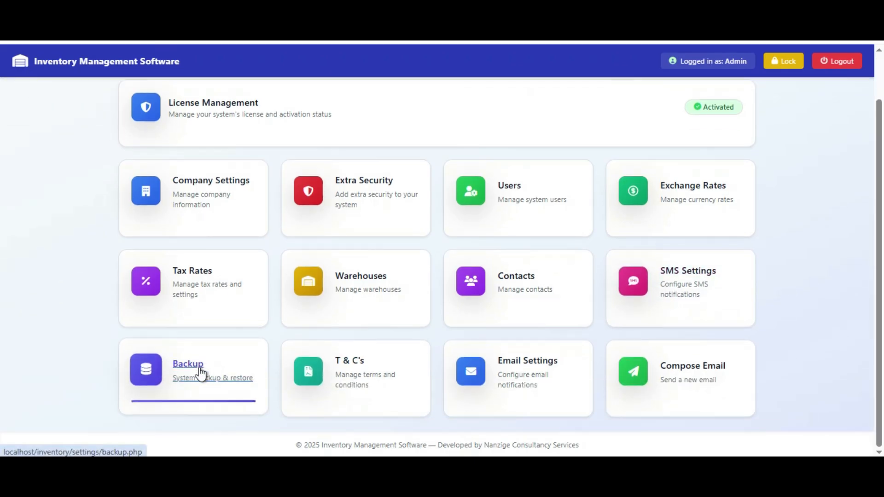
{"action": "left_click", "coordinate": [248, 368]}
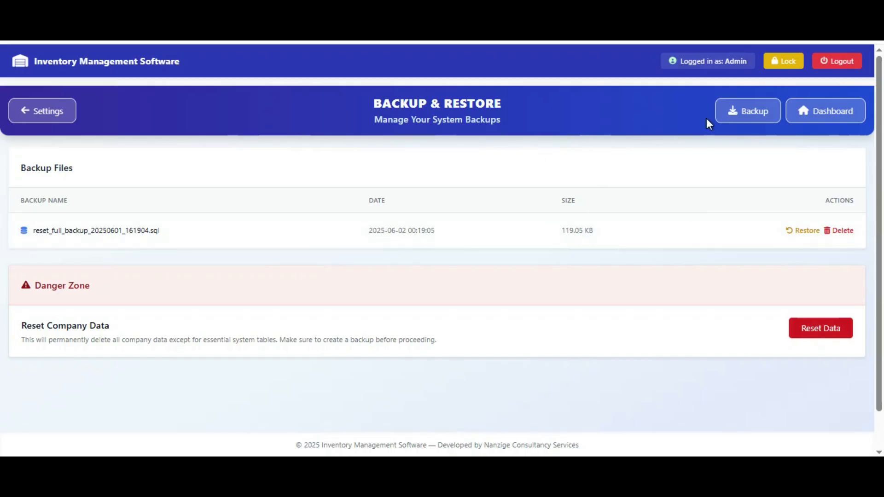
Step: Create a new database backup, and look at the company data reset confirmation without resetting anything
{"action": "left_click", "coordinate": [748, 113]}
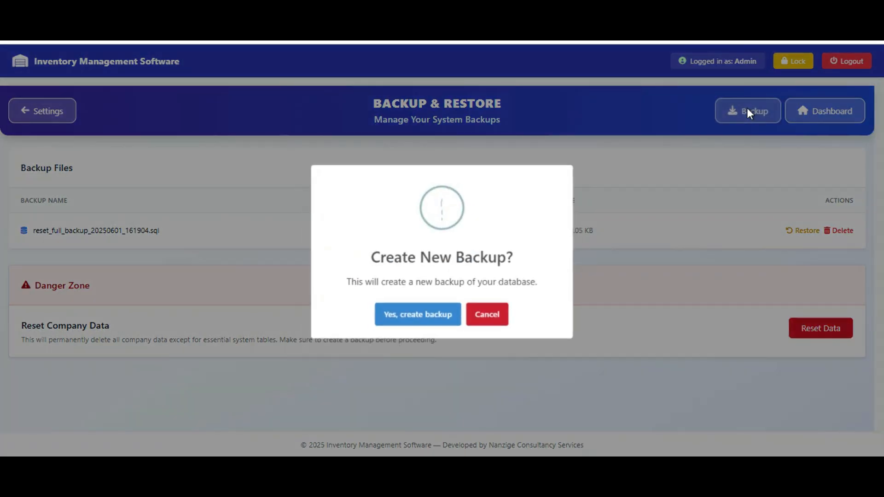
{"action": "left_click", "coordinate": [418, 317]}
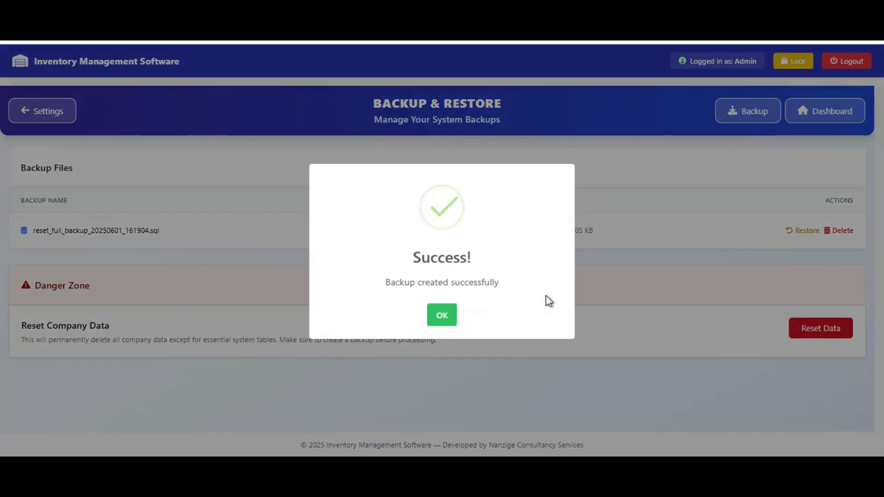
{"action": "left_click", "coordinate": [443, 315]}
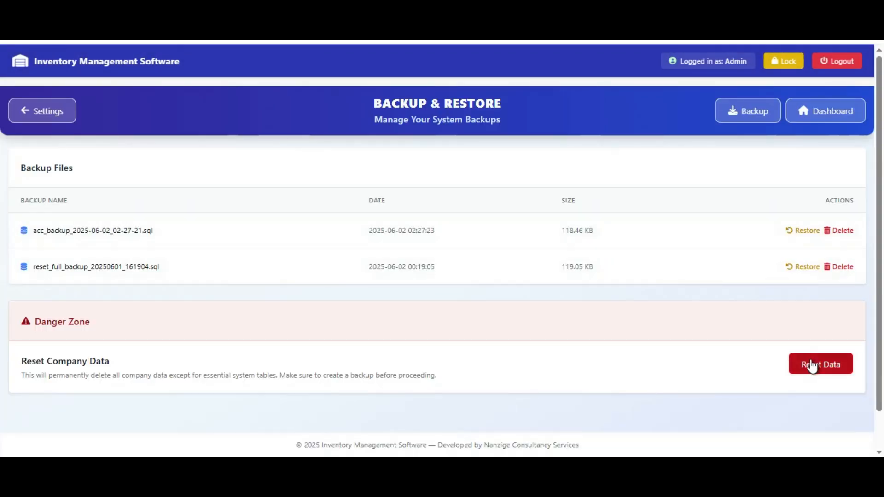
{"action": "left_click", "coordinate": [827, 369]}
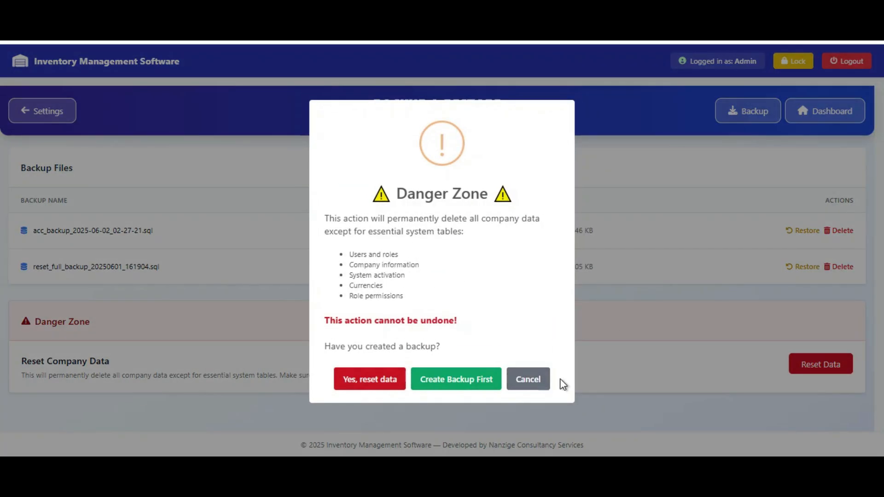
{"action": "left_click", "coordinate": [546, 385]}
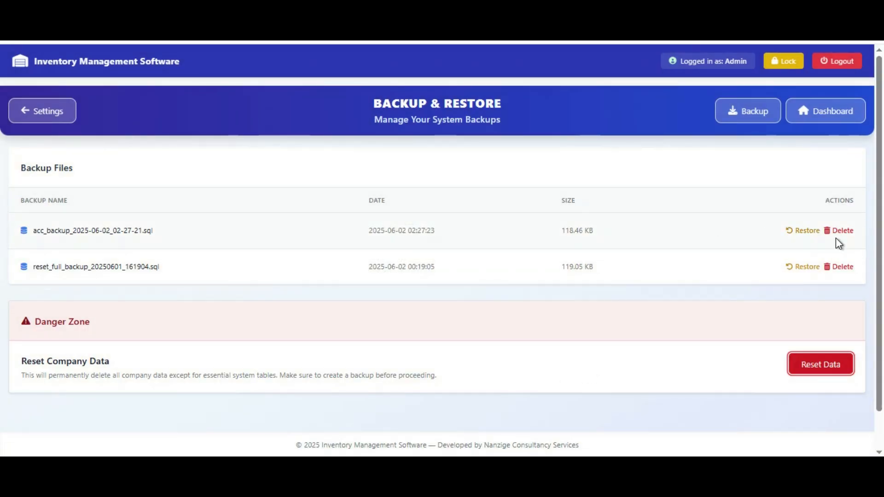
Step: Restore the database from the backup file acc_backup_2025-06-02_02-27-21.sql
{"action": "left_click", "coordinate": [803, 232]}
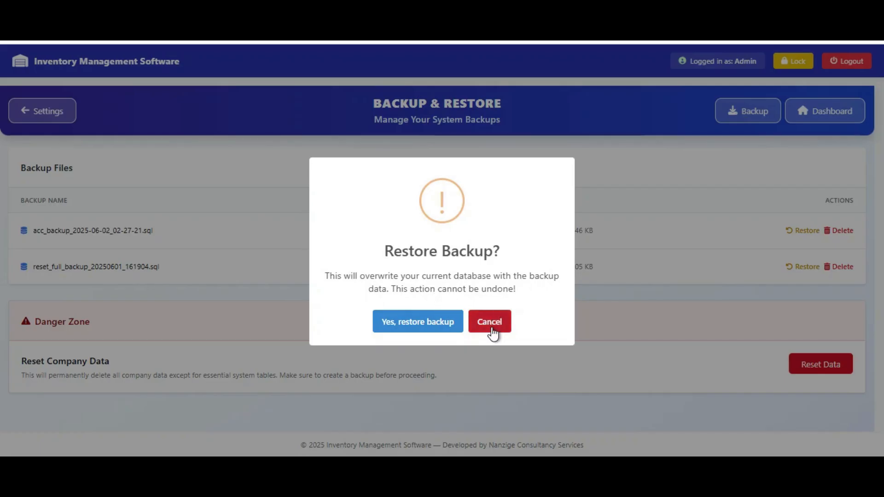
{"action": "left_click", "coordinate": [407, 327]}
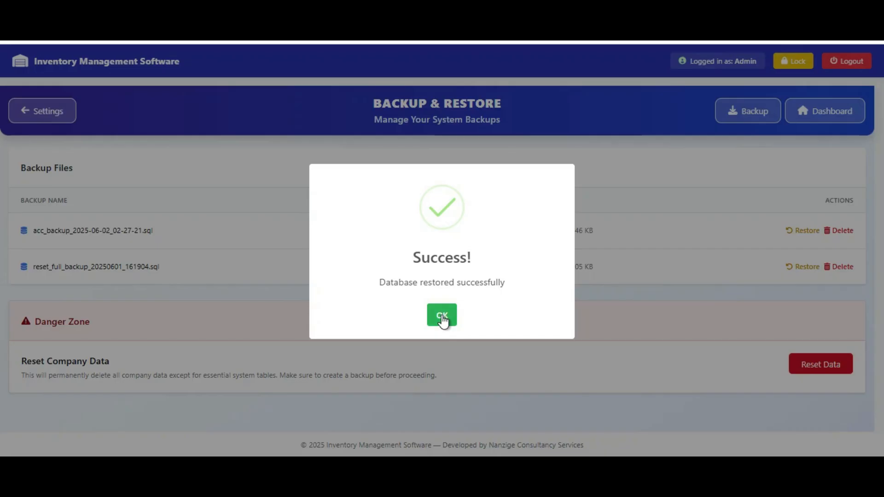
{"action": "left_click", "coordinate": [442, 317]}
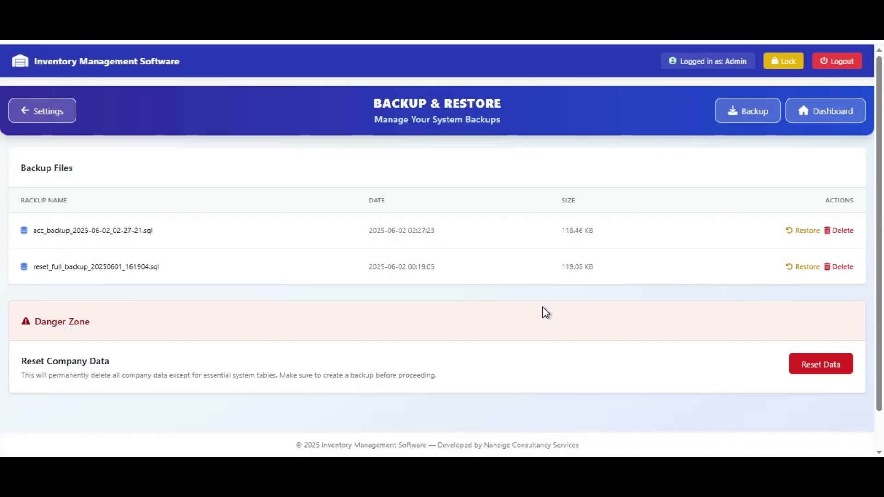
Step: Add a terms and conditions template titled Sales Terms with the content "Sales Terms", not set as default, and save it
{"action": "left_click", "coordinate": [45, 115]}
{"action": "scroll", "coordinate": [520, 262], "scroll_direction": "down", "scroll_amount": 1}
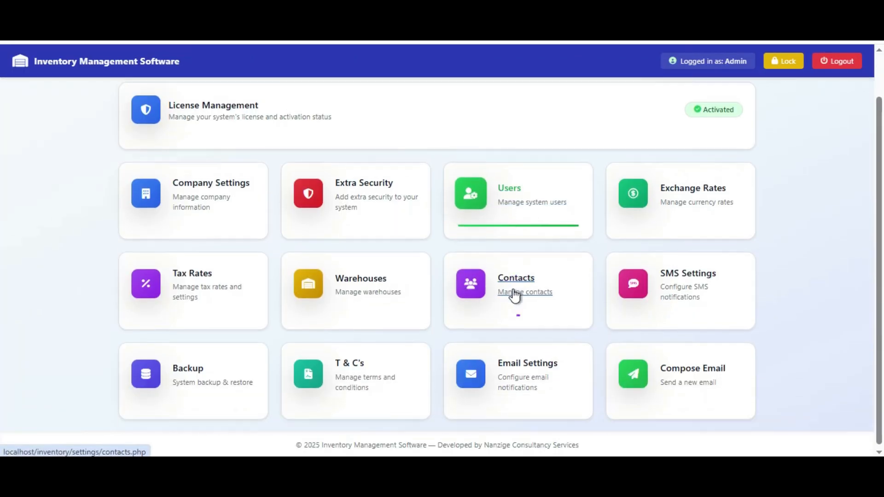
{"action": "left_click", "coordinate": [340, 367]}
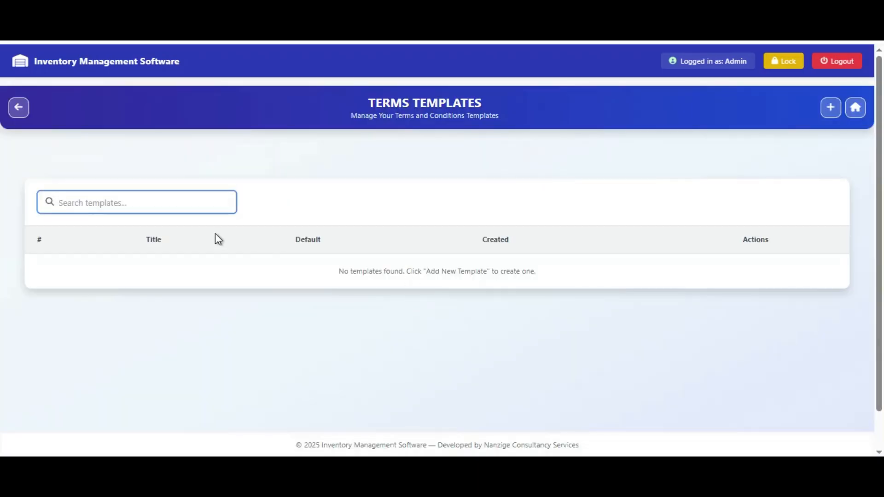
{"action": "left_click", "coordinate": [829, 110]}
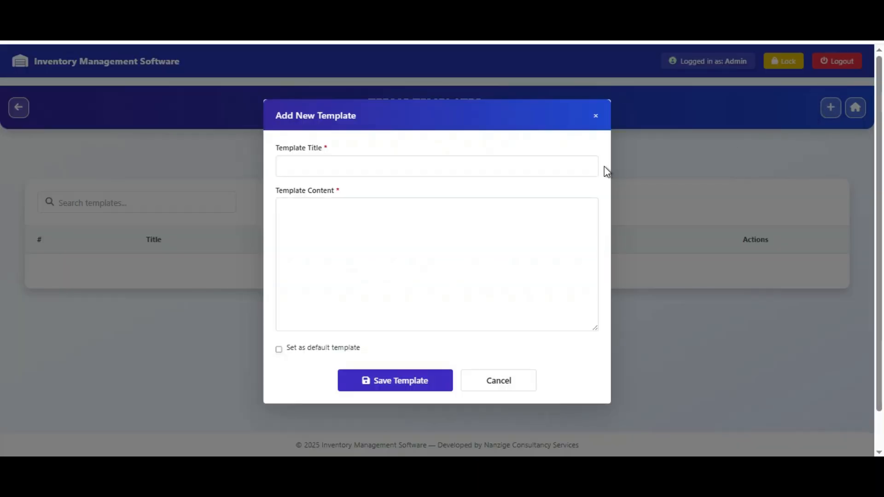
{"action": "left_click", "coordinate": [340, 170]}
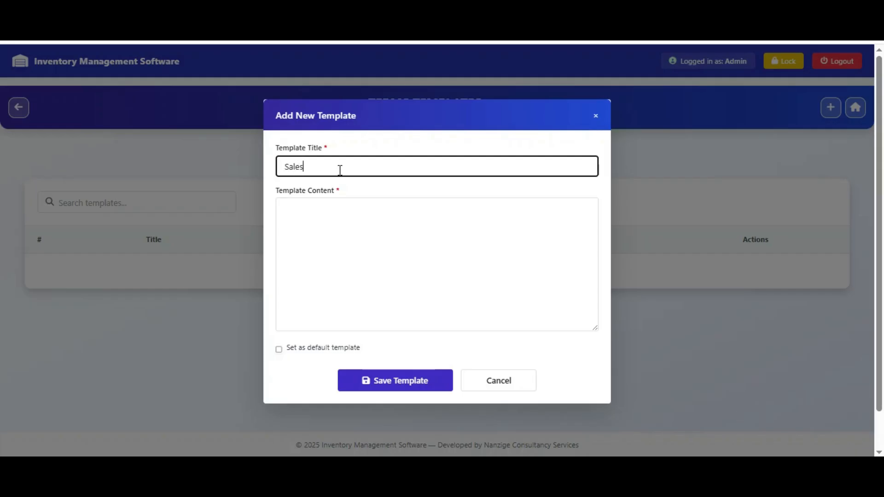
{"action": "type", "text": "Sales Terms"}
{"action": "key", "text": "Tab"}
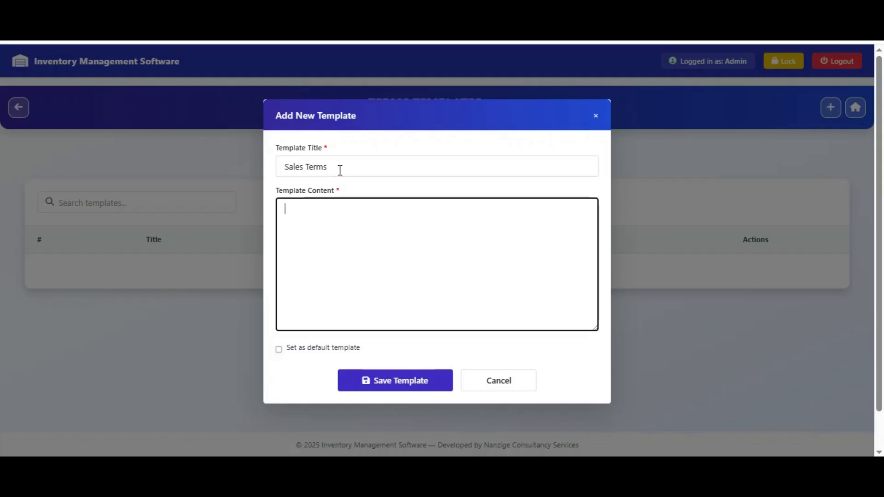
{"action": "type", "text": "Sale"}
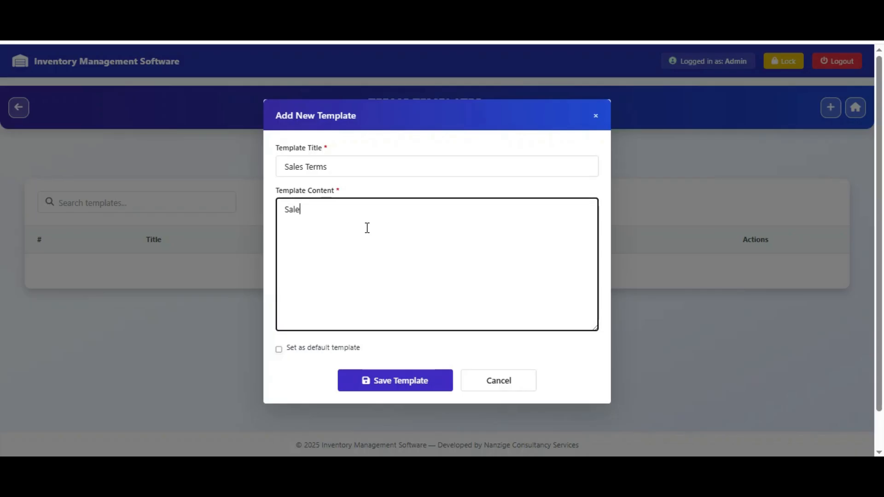
{"action": "type", "text": "s Terms"}
{"action": "left_click", "coordinate": [418, 394]}
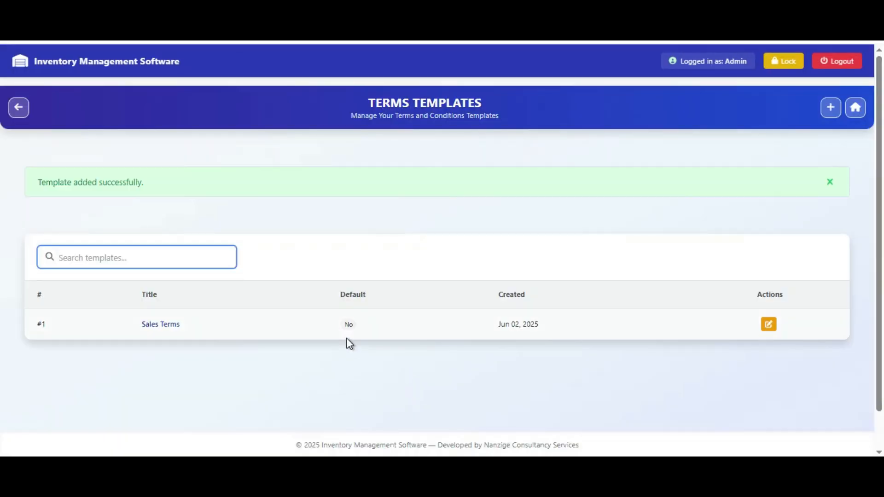
{"action": "left_click", "coordinate": [830, 182]}
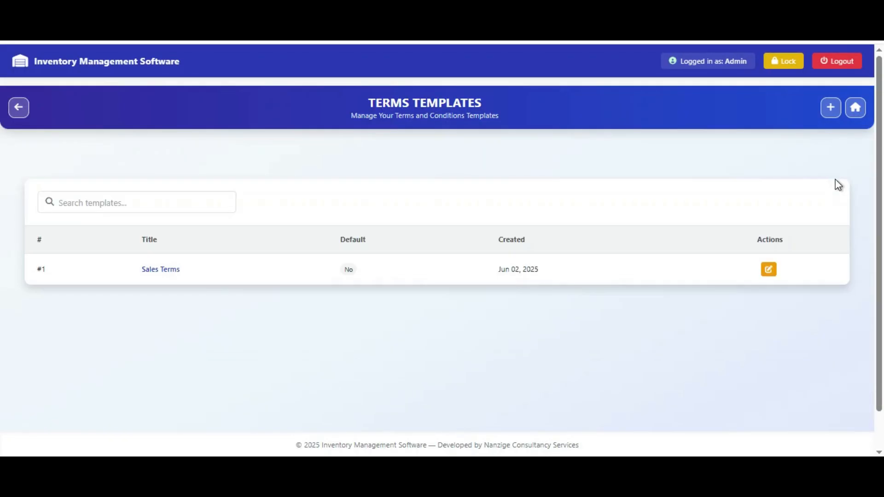
Step: Open the SMTP configuration in the email settings and examine its fields and the security type choices
{"action": "left_click", "coordinate": [13, 113]}
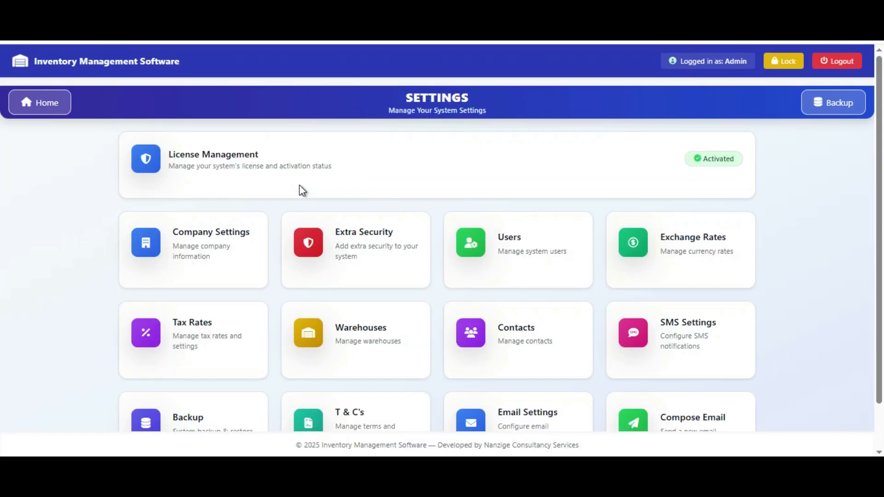
{"action": "scroll", "coordinate": [515, 285], "scroll_direction": "down", "scroll_amount": 1}
{"action": "left_click", "coordinate": [528, 359]}
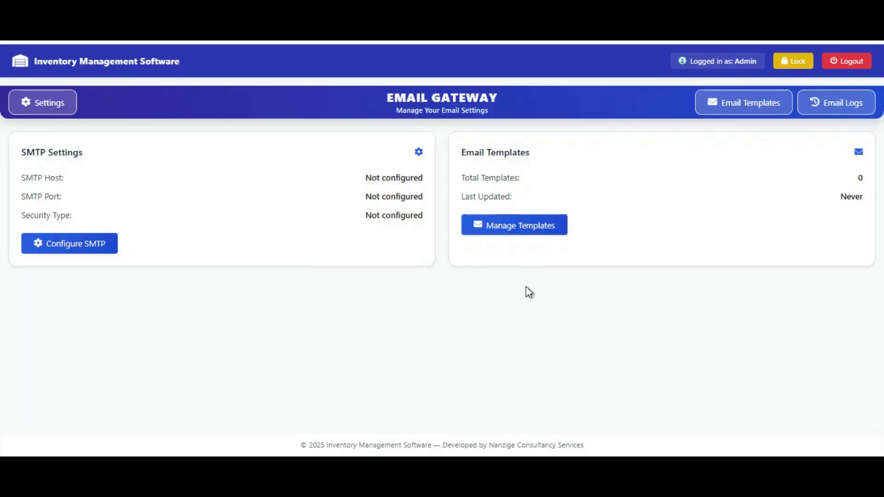
{"action": "left_click", "coordinate": [78, 255]}
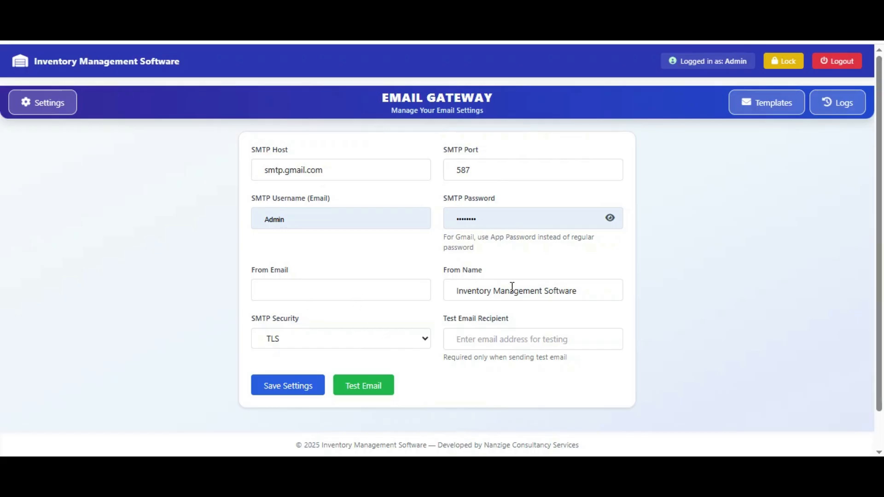
{"action": "left_click", "coordinate": [349, 343]}
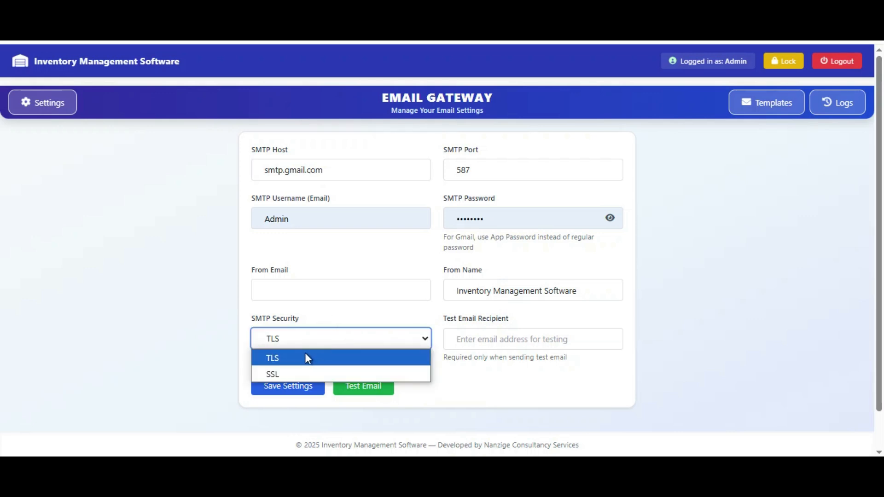
{"action": "left_click", "coordinate": [583, 391]}
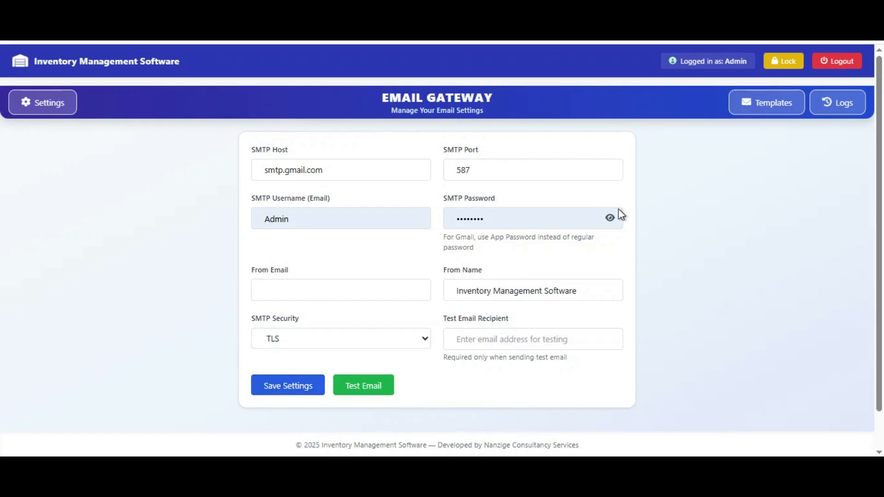
Step: Generate the default email templates for the company
{"action": "left_click", "coordinate": [757, 114]}
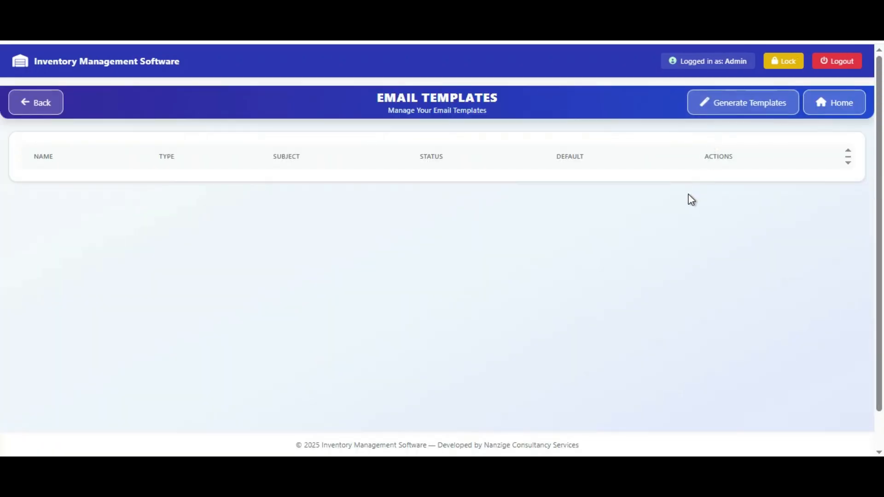
{"action": "left_click", "coordinate": [750, 107]}
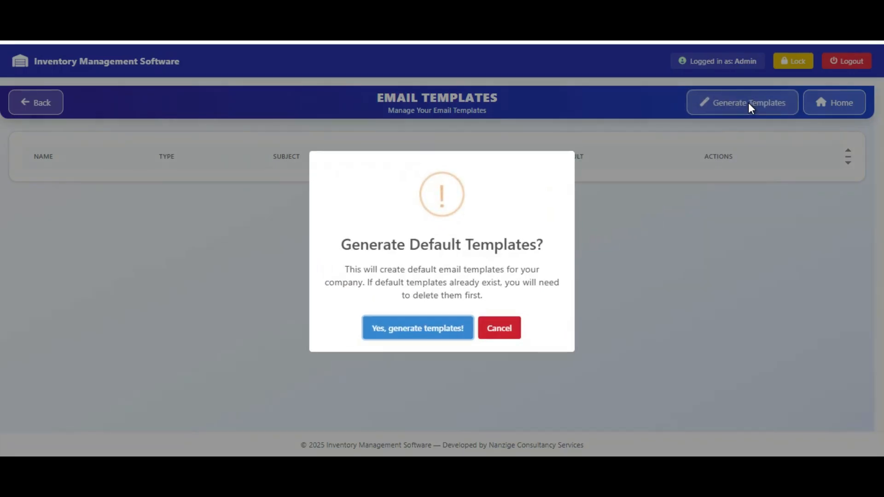
{"action": "left_click", "coordinate": [400, 328]}
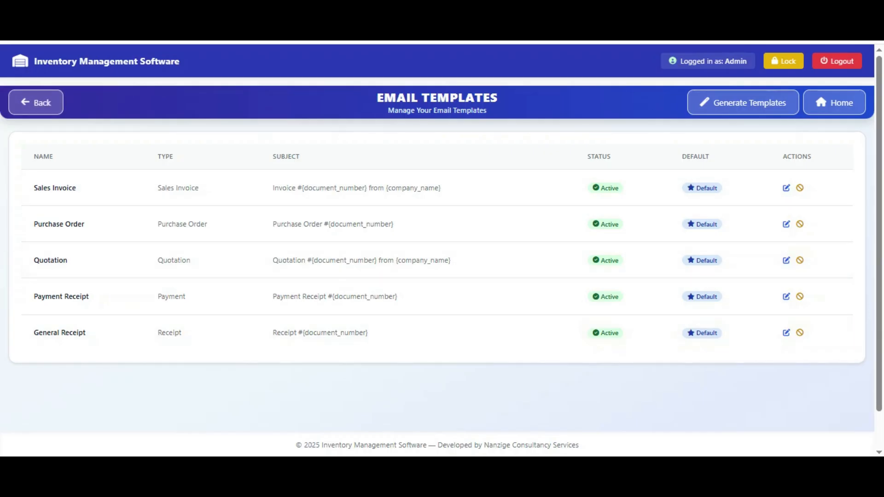
Step: Return to the system settings, open a new email for composing, and check its contact choices and recipient field
{"action": "left_click", "coordinate": [41, 103]}
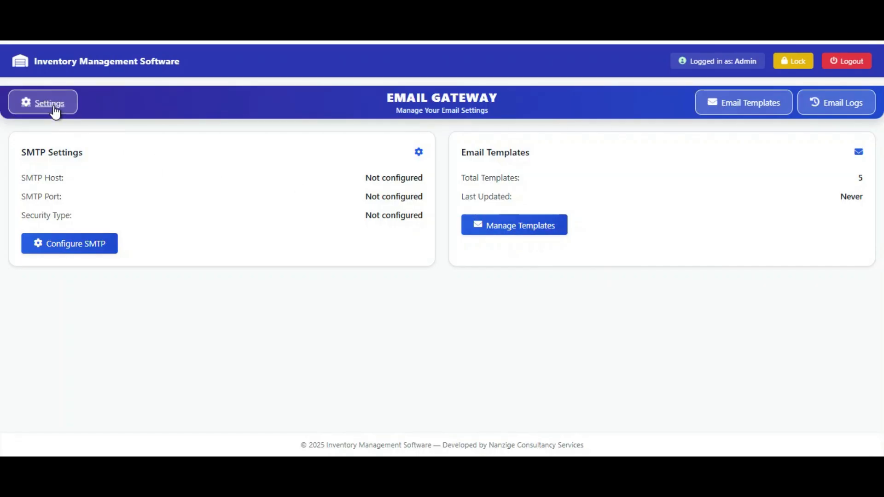
{"action": "left_click", "coordinate": [41, 103]}
{"action": "scroll", "coordinate": [689, 360], "scroll_direction": "down", "scroll_amount": 2}
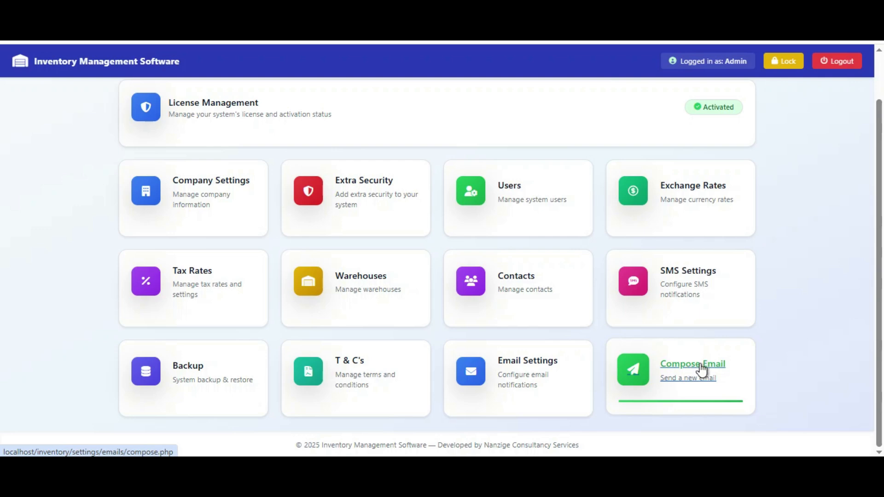
{"action": "left_click", "coordinate": [702, 370]}
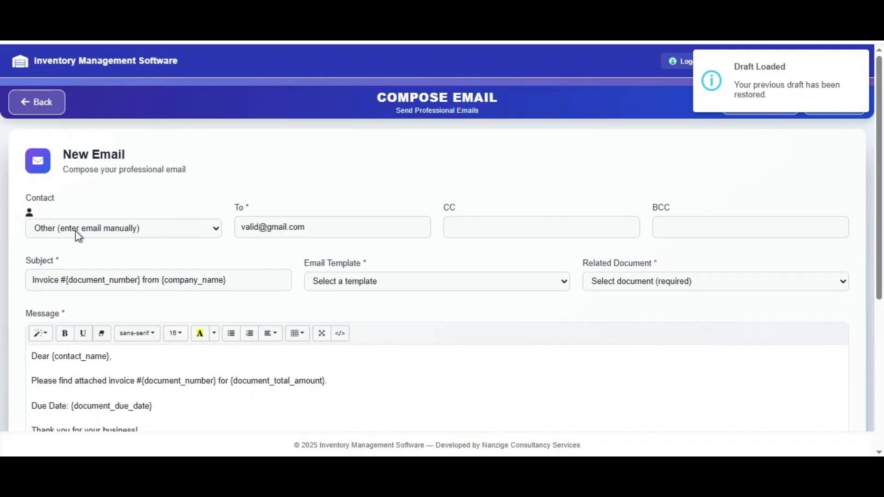
{"action": "left_click", "coordinate": [169, 228]}
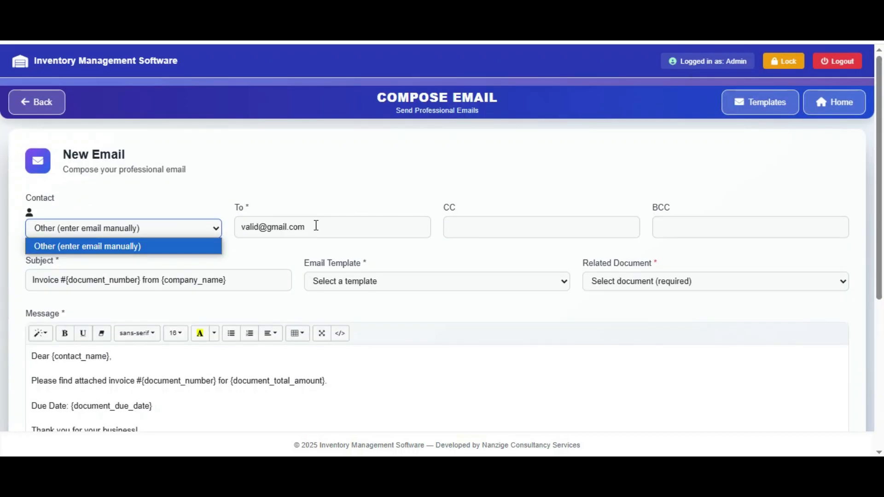
{"action": "left_click", "coordinate": [354, 235]}
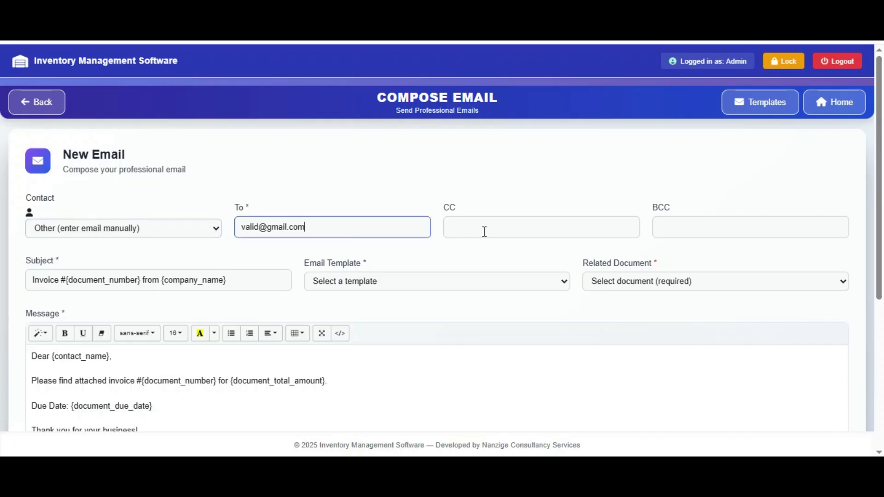
Step: Apply the Sales Invoice template to the email, and switch the template to Purchase Order
{"action": "left_click", "coordinate": [396, 284]}
{"action": "left_click", "coordinate": [385, 317]}
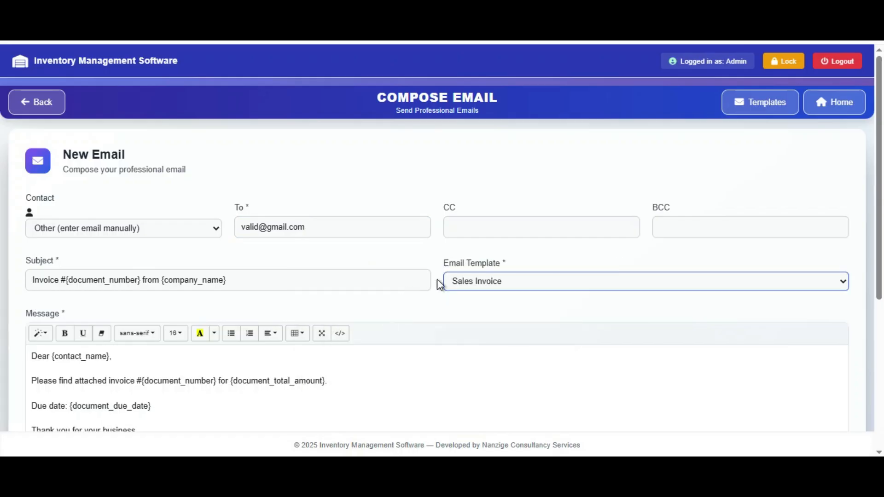
{"action": "left_click", "coordinate": [525, 282]}
{"action": "left_click", "coordinate": [520, 329]}
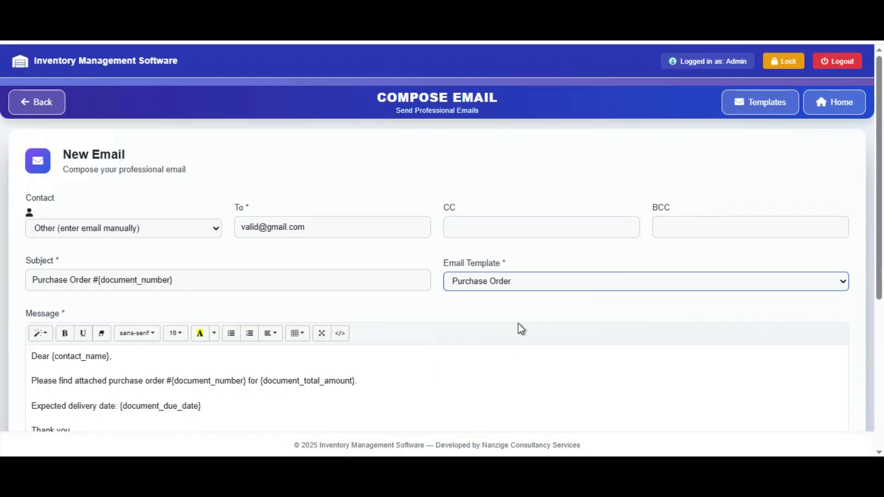
Step: Look over the composed email's Purchase Order message, contact choices and formatting tools
{"action": "scroll", "coordinate": [522, 326], "scroll_direction": "down", "scroll_amount": 2}
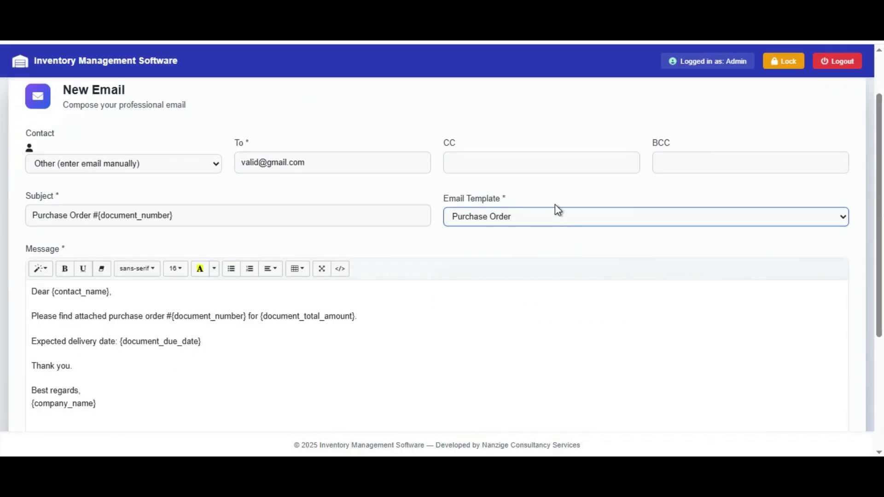
{"action": "left_click", "coordinate": [107, 167]}
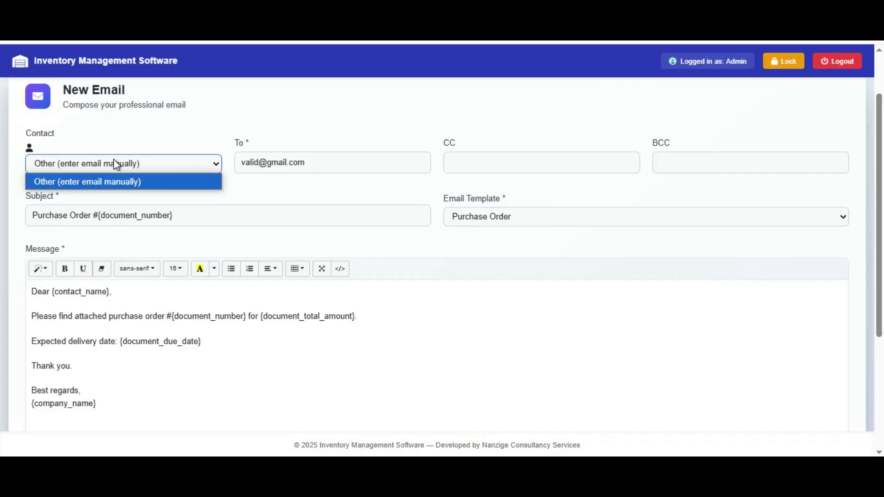
{"action": "scroll", "coordinate": [115, 163], "scroll_direction": "up", "scroll_amount": 2}
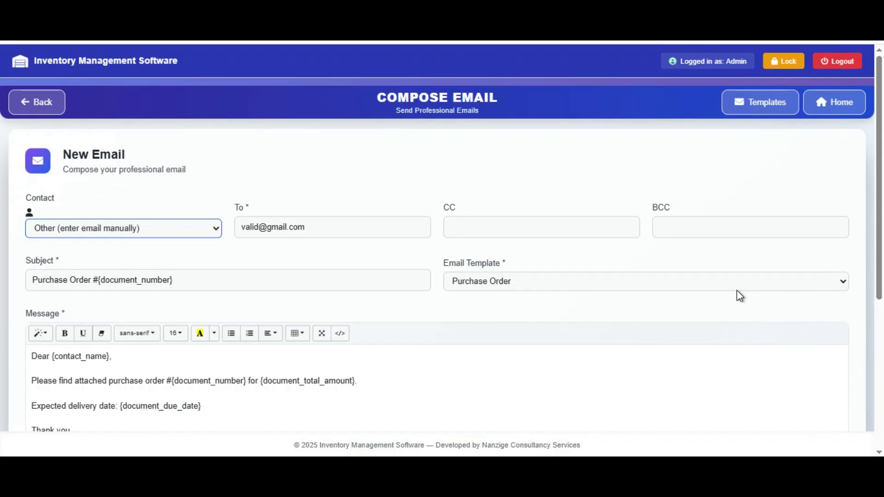
{"action": "scroll", "coordinate": [343, 332], "scroll_direction": "down", "scroll_amount": 5}
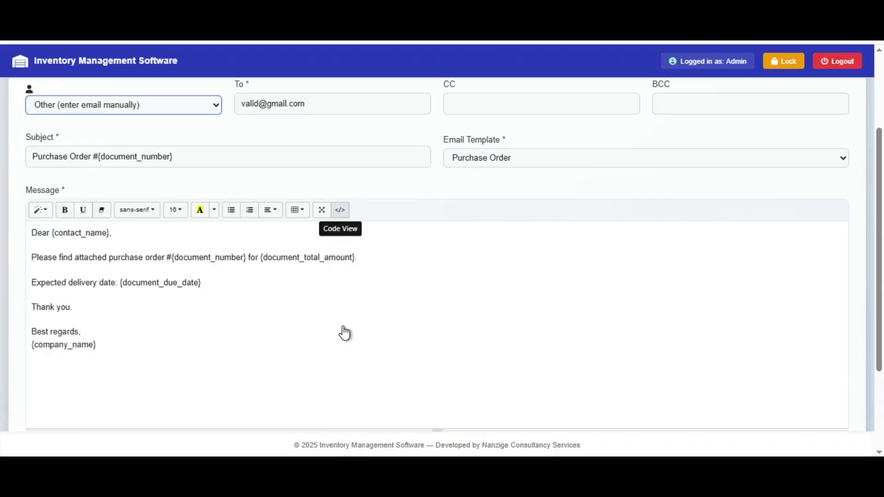
Step: Review the composed email's attachment field and its options for sending, saving as a draft and previewing
{"action": "scroll", "coordinate": [400, 306], "scroll_direction": "down", "scroll_amount": 2}
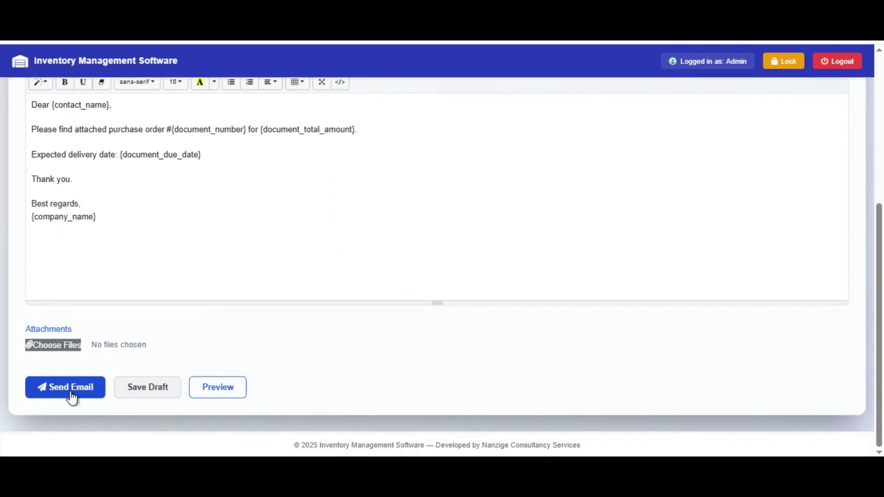
{"action": "scroll", "coordinate": [70, 355], "scroll_direction": "up", "scroll_amount": 3}
{"action": "scroll", "coordinate": [73, 357], "scroll_direction": "down", "scroll_amount": 3}
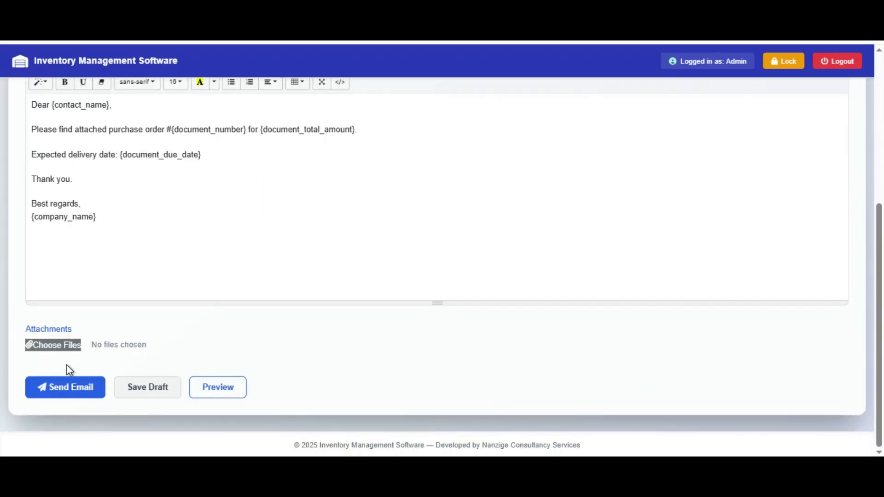
{"action": "scroll", "coordinate": [221, 376], "scroll_direction": "up", "scroll_amount": 1}
{"action": "scroll", "coordinate": [220, 373], "scroll_direction": "up", "scroll_amount": 6}
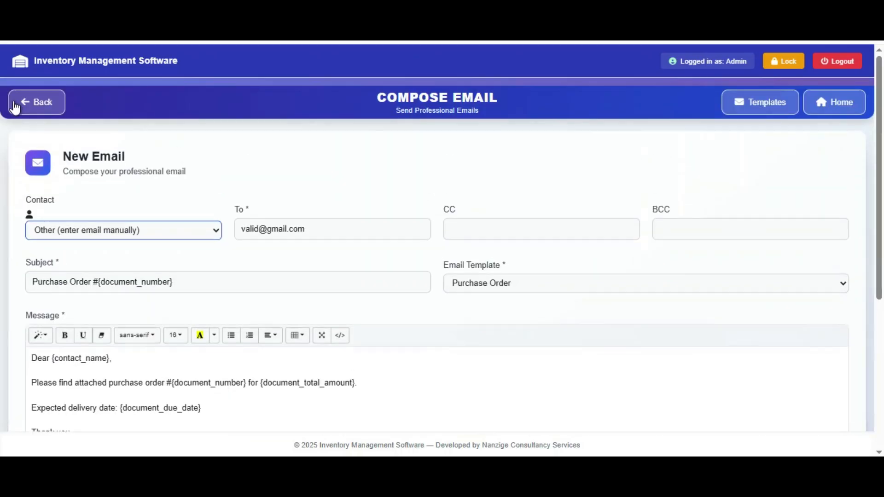
Step: Leave the email unsent, return to the system settings, and open the contacts list
{"action": "left_click", "coordinate": [42, 111]}
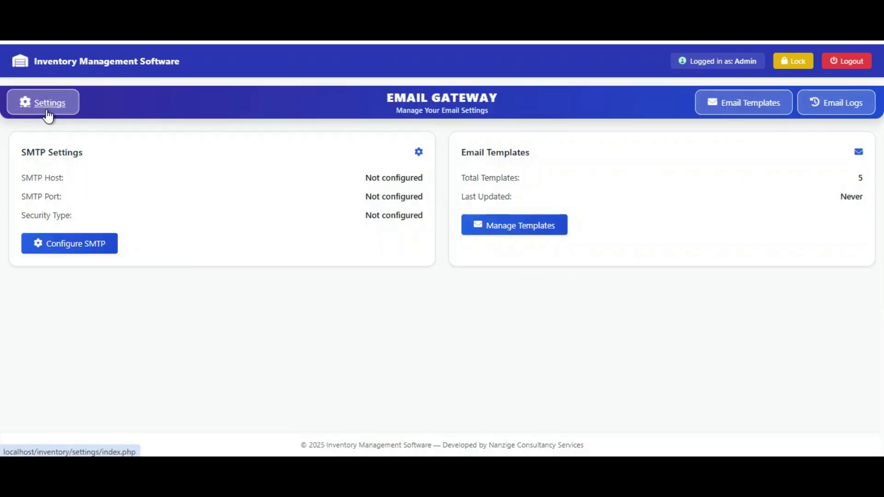
{"action": "left_click", "coordinate": [67, 105]}
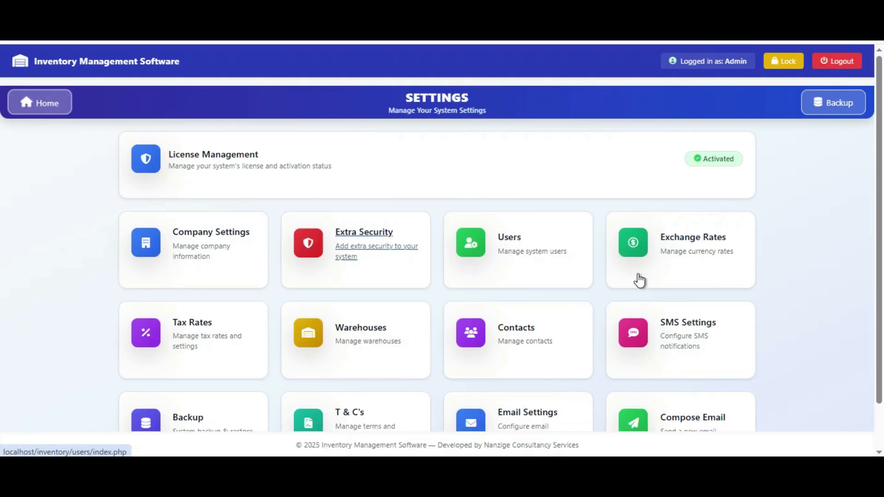
{"action": "scroll", "coordinate": [750, 293], "scroll_direction": "down", "scroll_amount": 1}
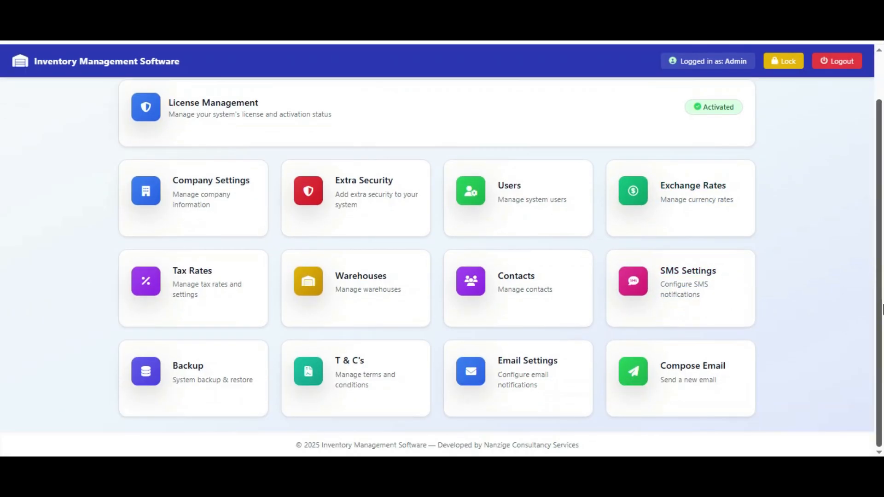
{"action": "left_click", "coordinate": [515, 276]}
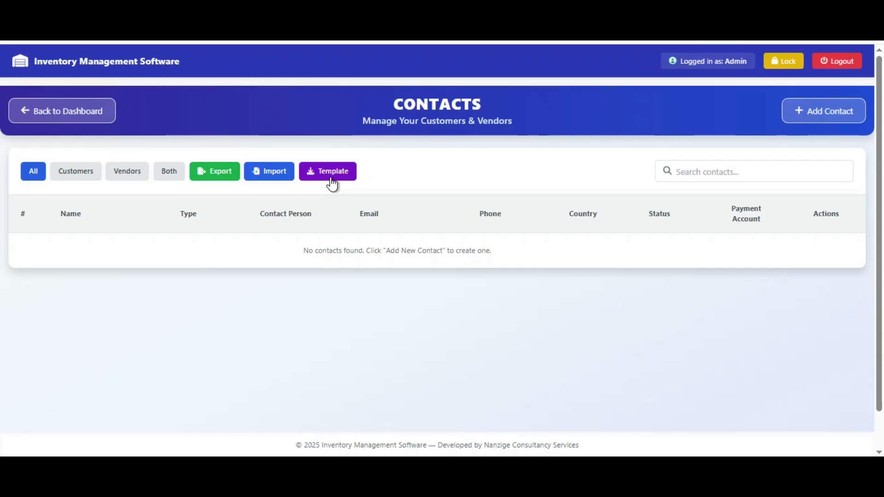
Step: Open a new contact form and check its fields and the available contact types
{"action": "left_click", "coordinate": [823, 115]}
{"action": "scroll", "coordinate": [344, 214], "scroll_direction": "down", "scroll_amount": 5}
{"action": "scroll", "coordinate": [350, 214], "scroll_direction": "up", "scroll_amount": 5}
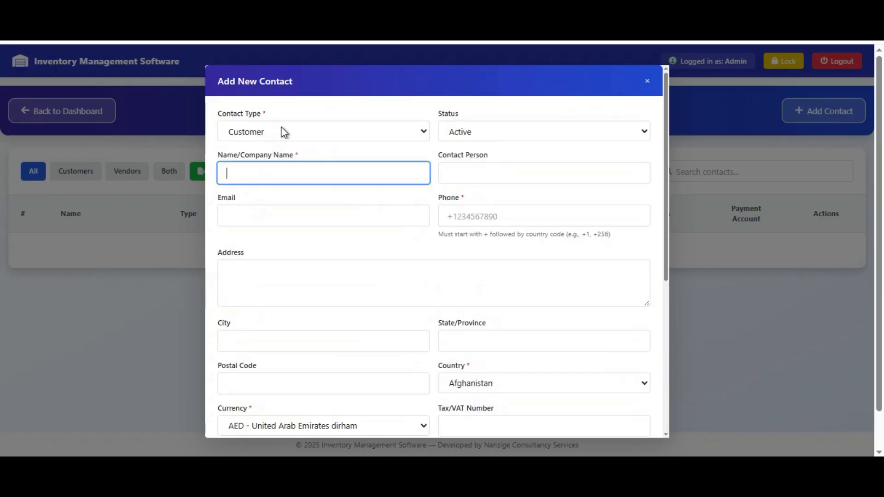
{"action": "left_click", "coordinate": [288, 134]}
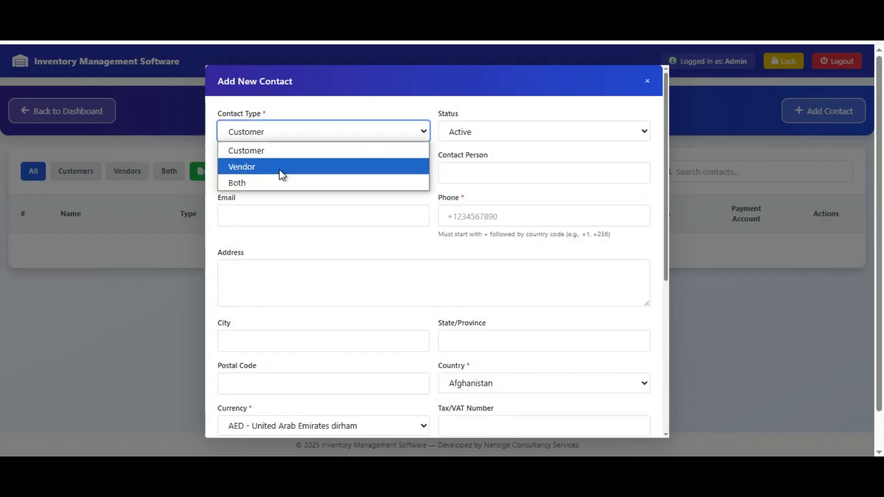
{"action": "left_click", "coordinate": [392, 110]}
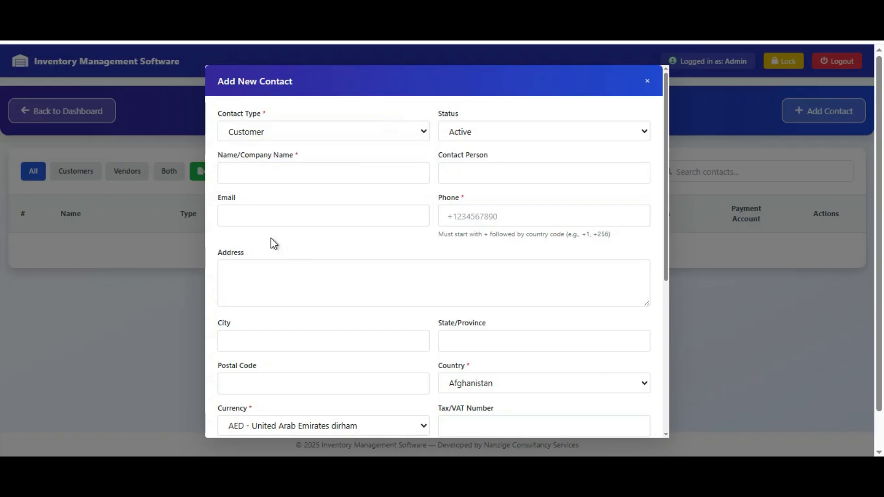
Step: Examine the new contact's currency, country, city and payment account fields, and close the form without saving
{"action": "scroll", "coordinate": [392, 291], "scroll_direction": "down", "scroll_amount": 2}
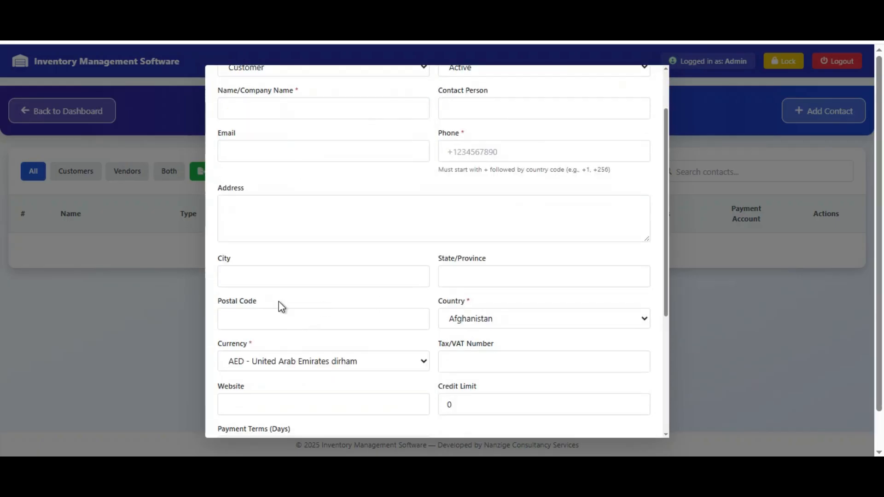
{"action": "left_click", "coordinate": [377, 361]}
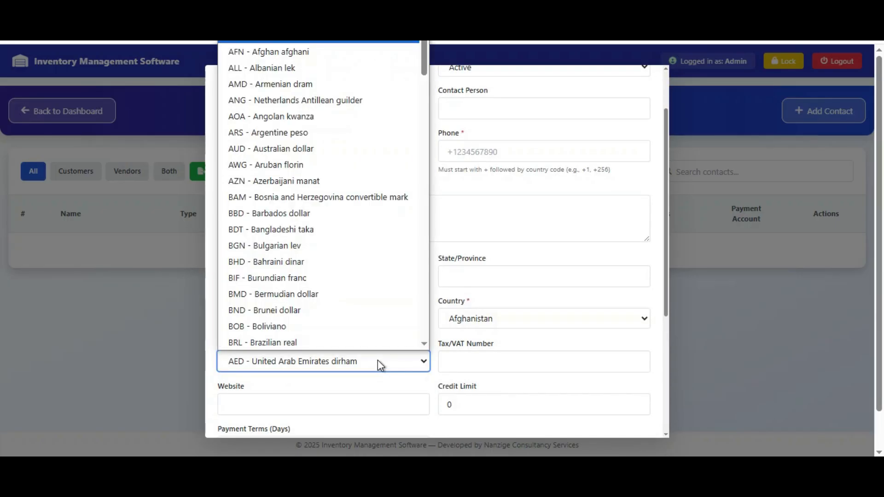
{"action": "scroll", "coordinate": [358, 278], "scroll_direction": "down", "scroll_amount": 15}
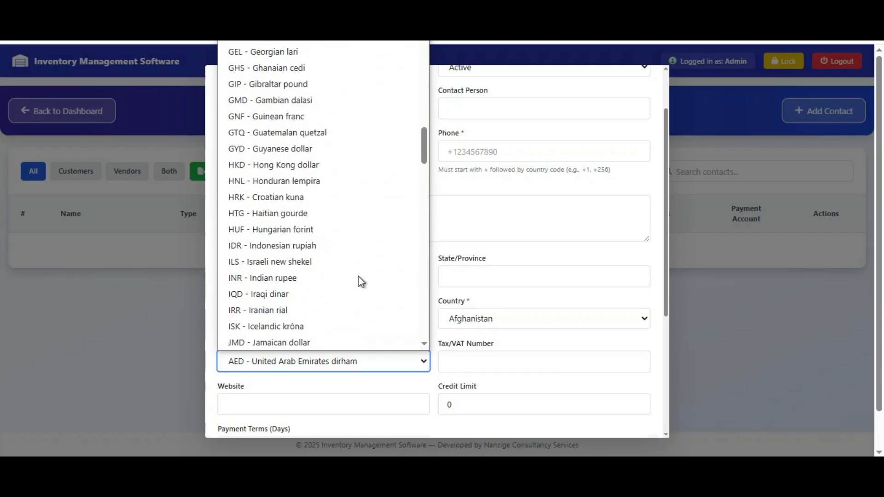
{"action": "scroll", "coordinate": [358, 279], "scroll_direction": "up", "scroll_amount": 10}
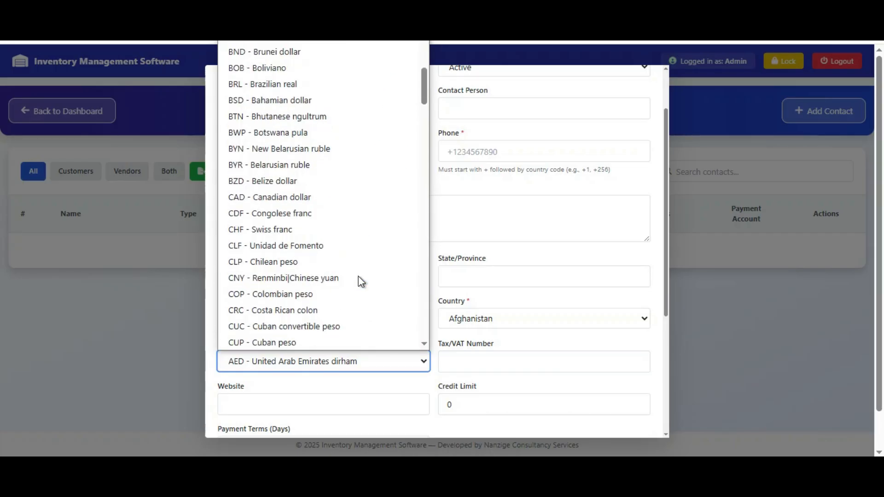
{"action": "left_click", "coordinate": [586, 221]}
{"action": "left_click", "coordinate": [550, 323]}
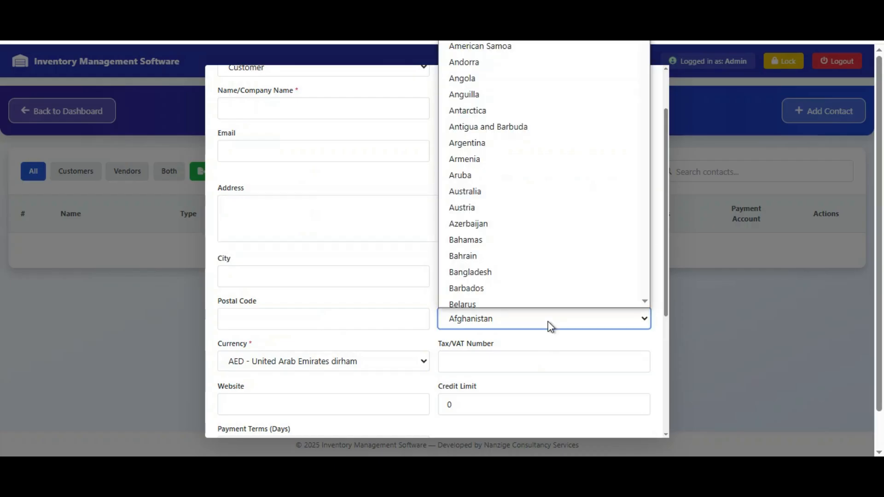
{"action": "left_click", "coordinate": [350, 275]}
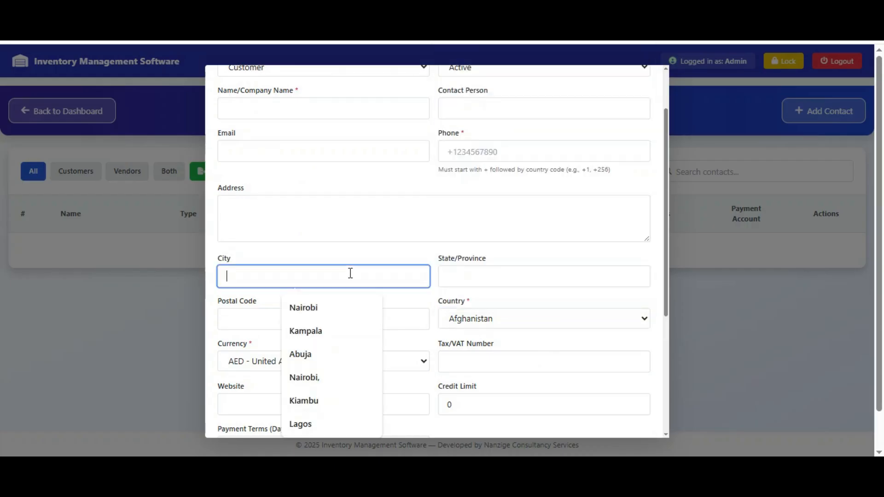
{"action": "left_click", "coordinate": [581, 381]}
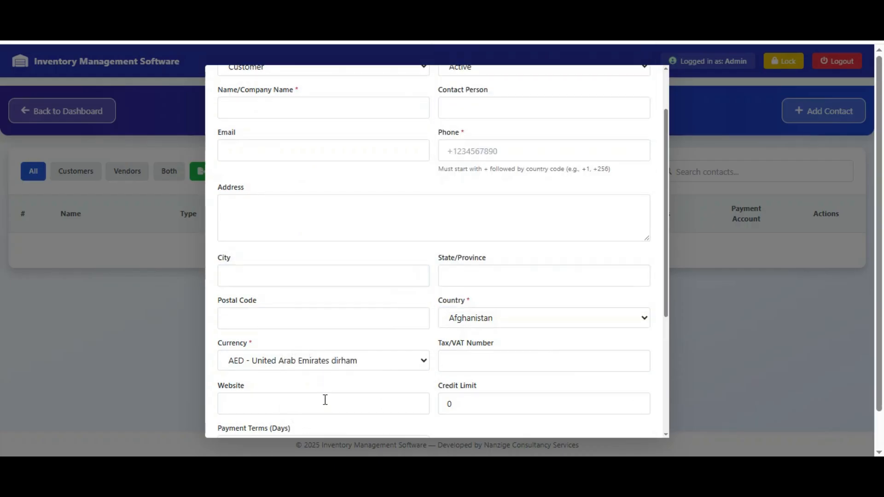
{"action": "scroll", "coordinate": [326, 399], "scroll_direction": "down", "scroll_amount": 4}
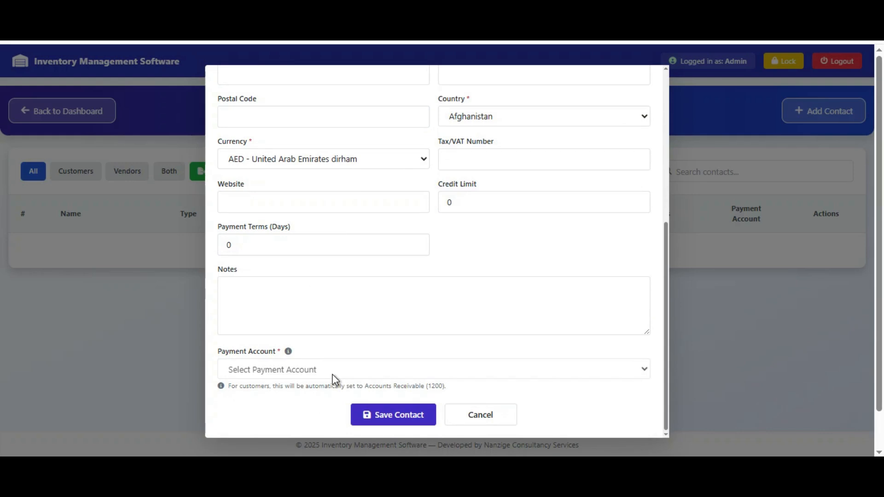
{"action": "left_click", "coordinate": [487, 419]}
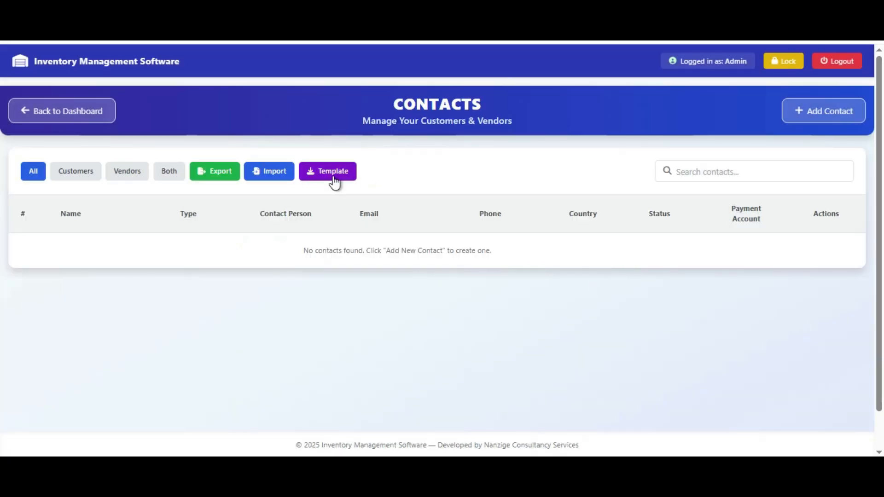
Step: Download the sample contacts template, and import the contacts from customers_vendors_table.csv
{"action": "left_click", "coordinate": [323, 178]}
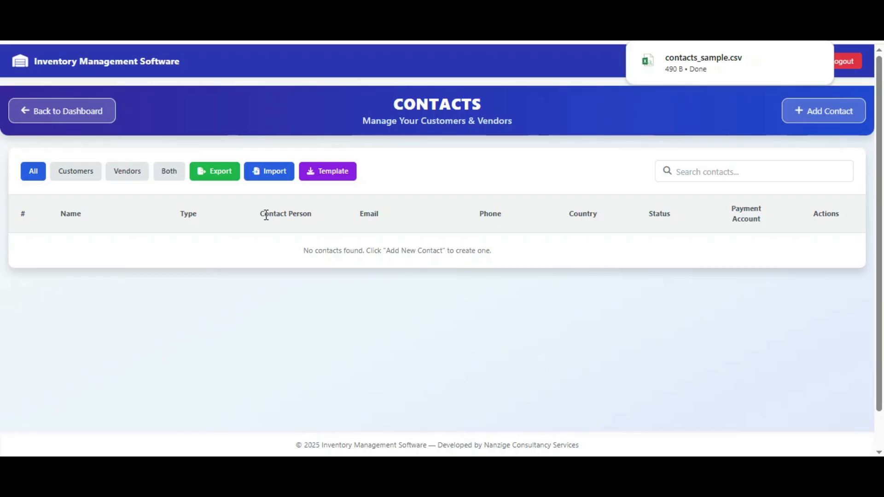
{"action": "left_click", "coordinate": [275, 174]}
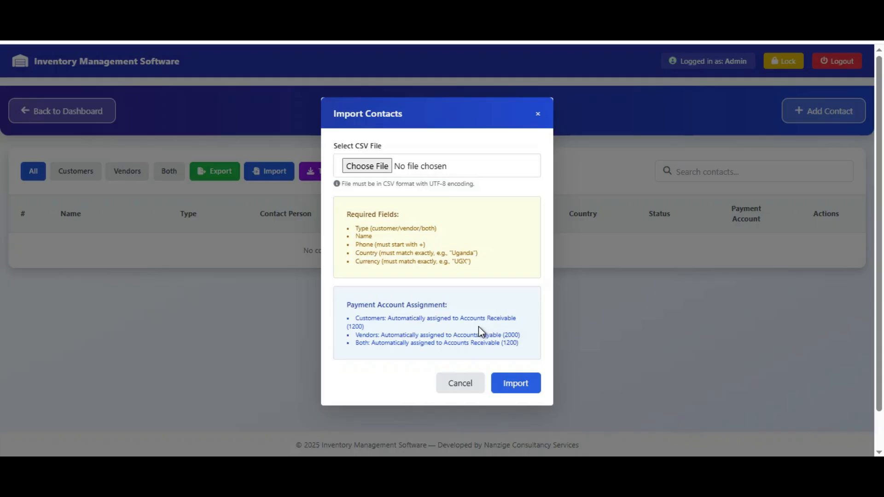
{"action": "left_click", "coordinate": [367, 166]}
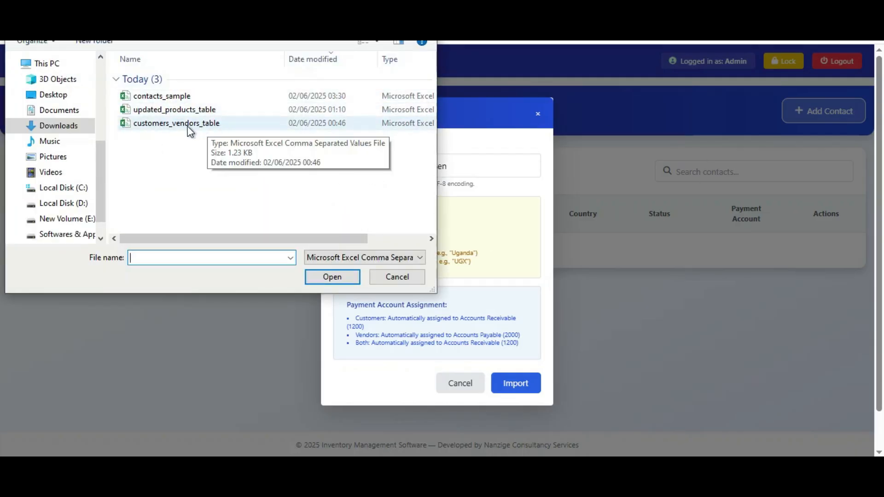
{"action": "left_click", "coordinate": [212, 127]}
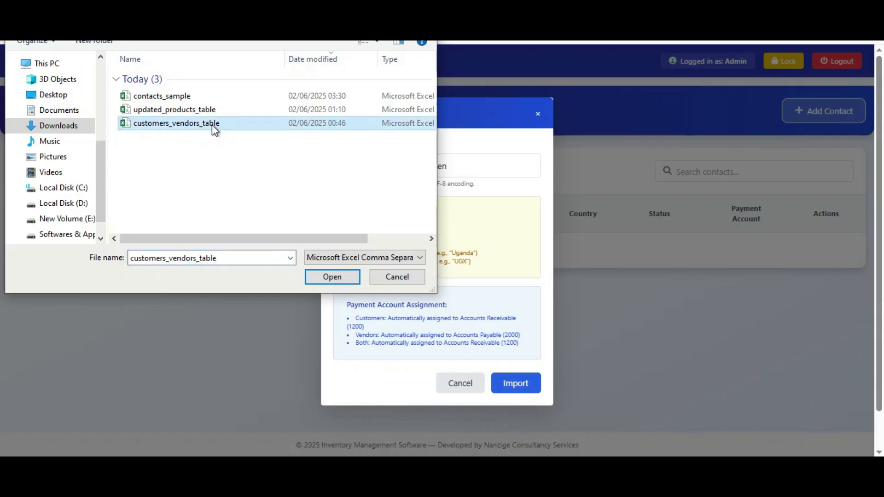
{"action": "left_click", "coordinate": [340, 278]}
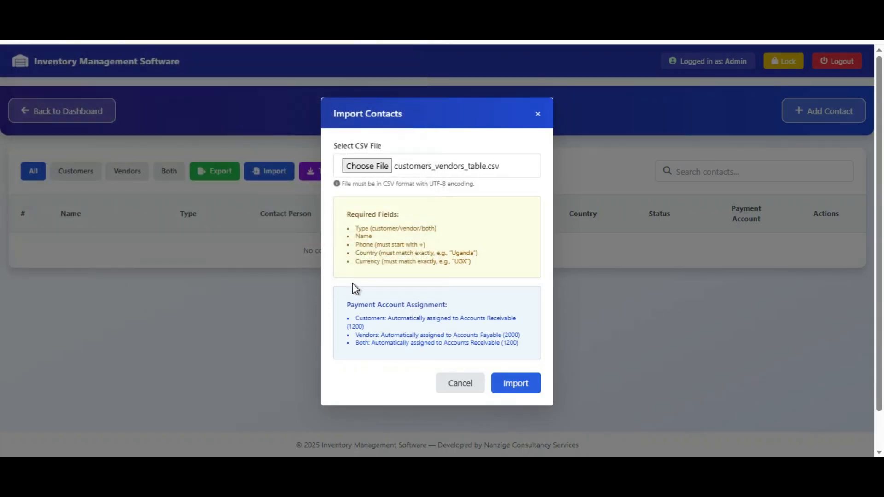
{"action": "left_click", "coordinate": [516, 384]}
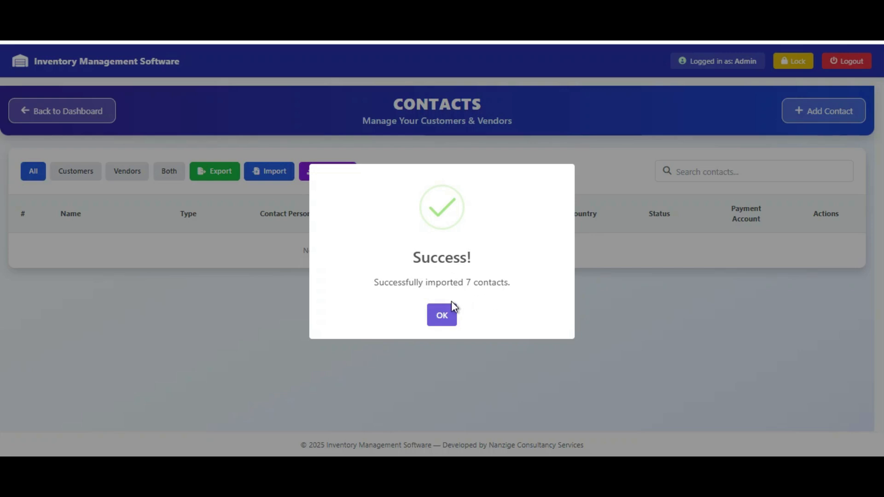
{"action": "left_click", "coordinate": [445, 321]}
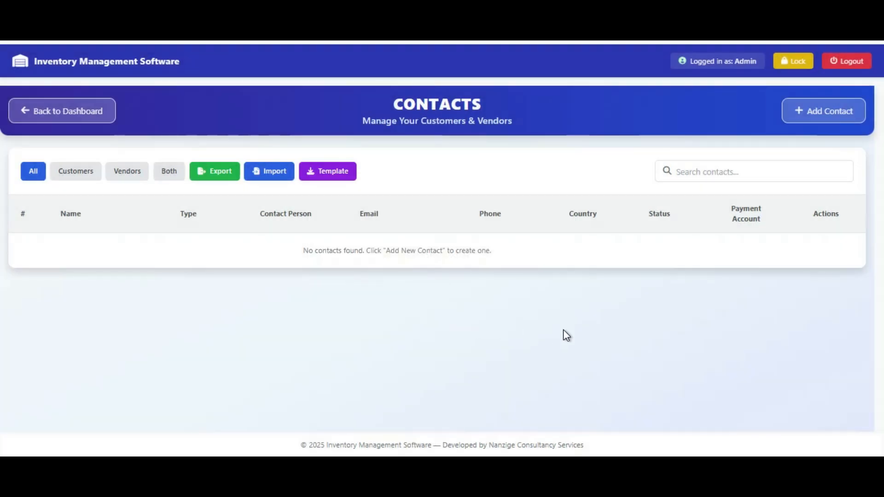
Step: Open the EFG Inc contact for editing, review its details down to the payment account, and cancel without changes
{"action": "scroll", "coordinate": [440, 308], "scroll_direction": "down", "scroll_amount": 2}
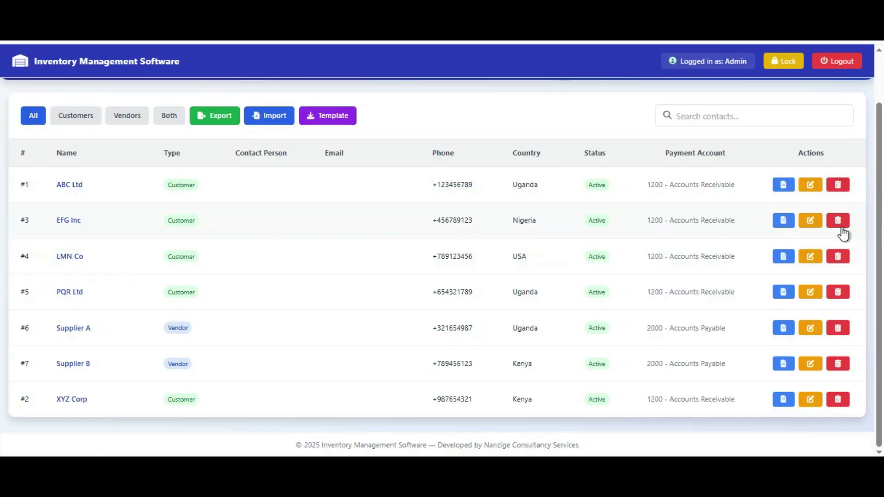
{"action": "left_click", "coordinate": [809, 223]}
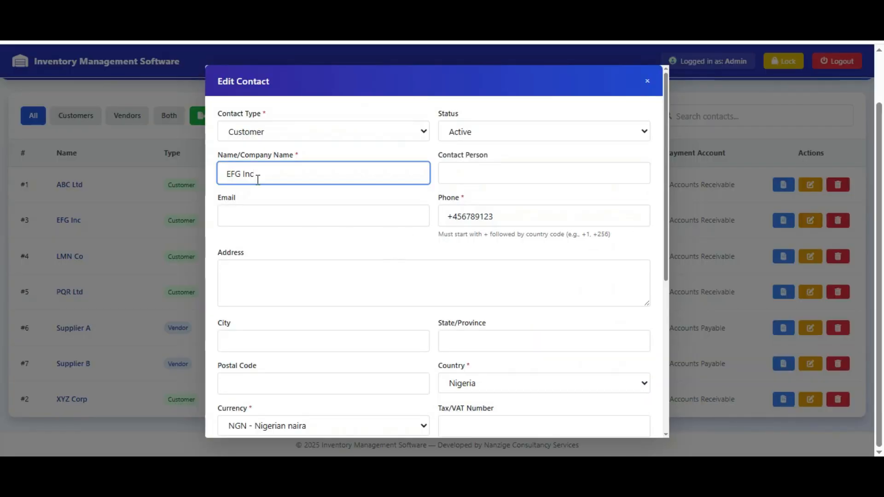
{"action": "scroll", "coordinate": [554, 282], "scroll_direction": "down", "scroll_amount": 3}
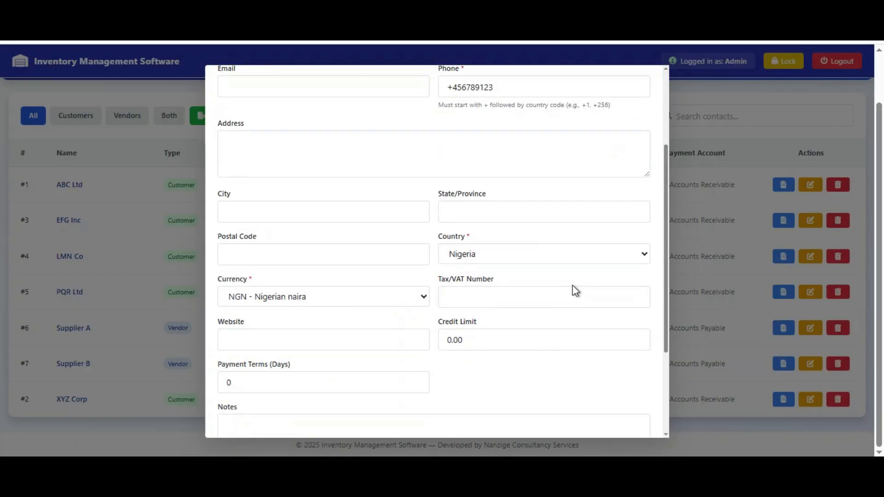
{"action": "scroll", "coordinate": [444, 355], "scroll_direction": "down", "scroll_amount": 2}
{"action": "scroll", "coordinate": [394, 362], "scroll_direction": "down", "scroll_amount": 2}
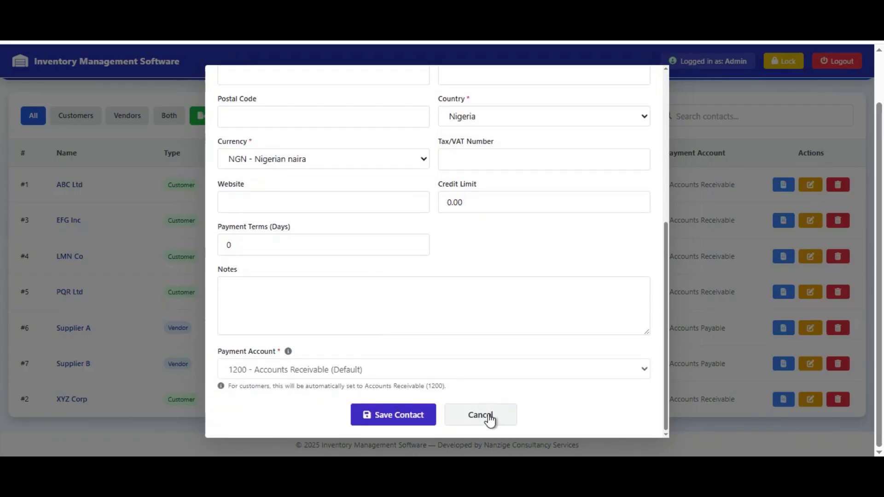
{"action": "left_click", "coordinate": [486, 419]}
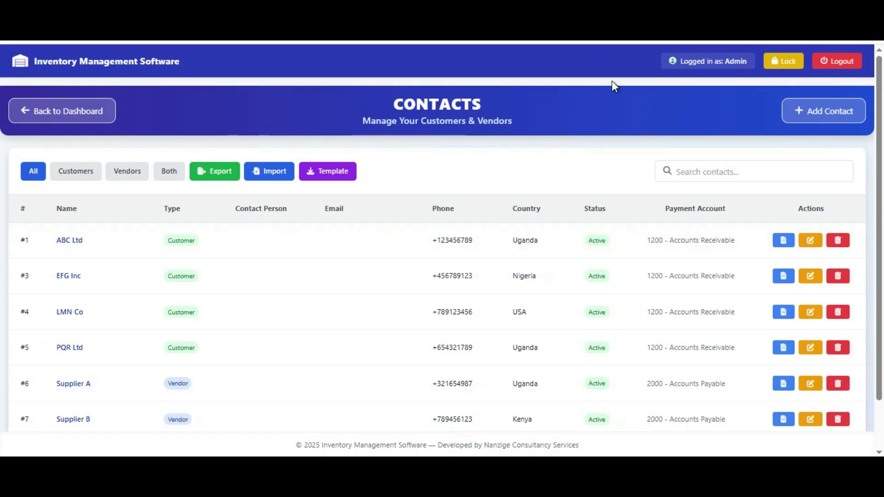
Step: Start a new customer contact named Customer 10001 and fill in the contact person's name and phone number
{"action": "left_click", "coordinate": [826, 118]}
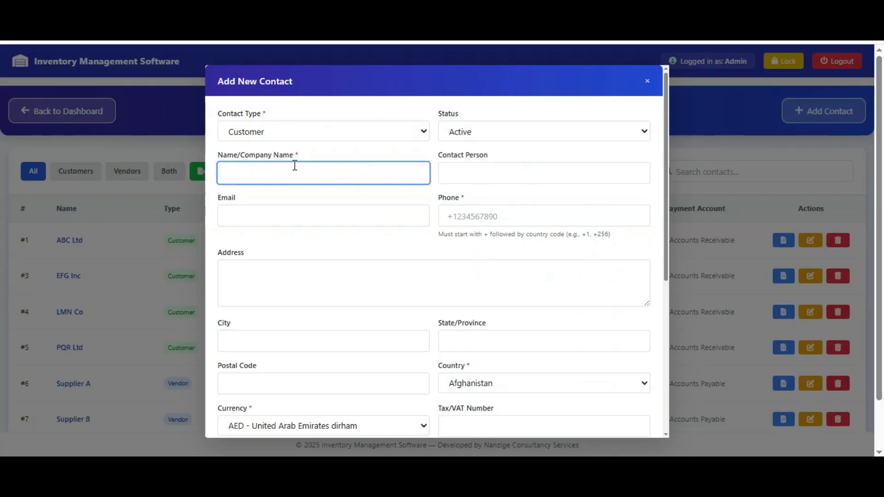
{"action": "type", "text": "Cust"}
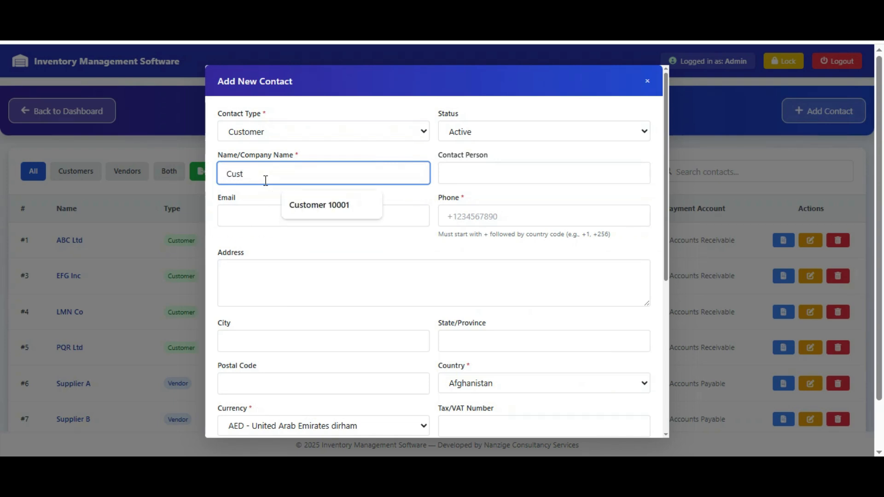
{"action": "left_click", "coordinate": [343, 210]}
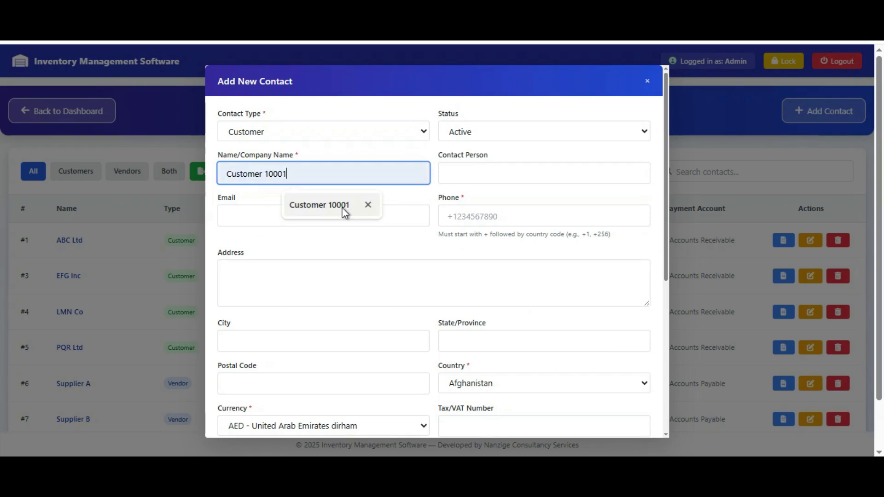
{"action": "left_click", "coordinate": [531, 179]}
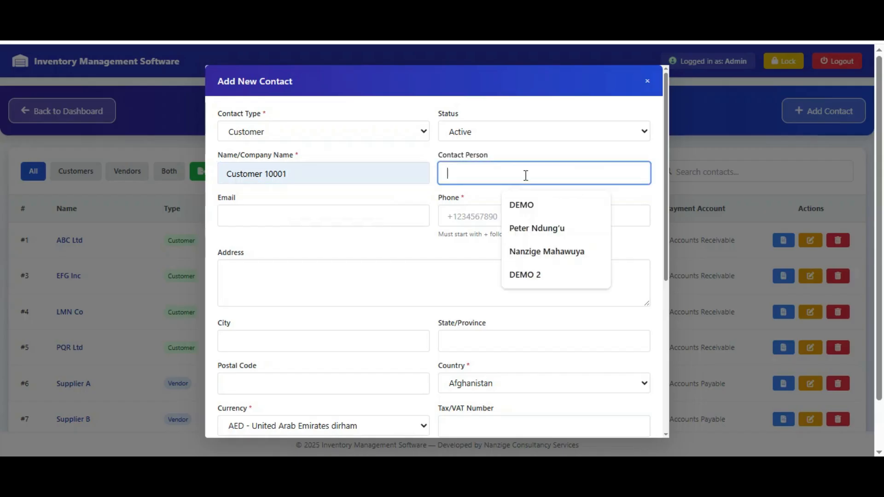
{"action": "left_click", "coordinate": [554, 233]}
{"action": "left_click", "coordinate": [526, 217]}
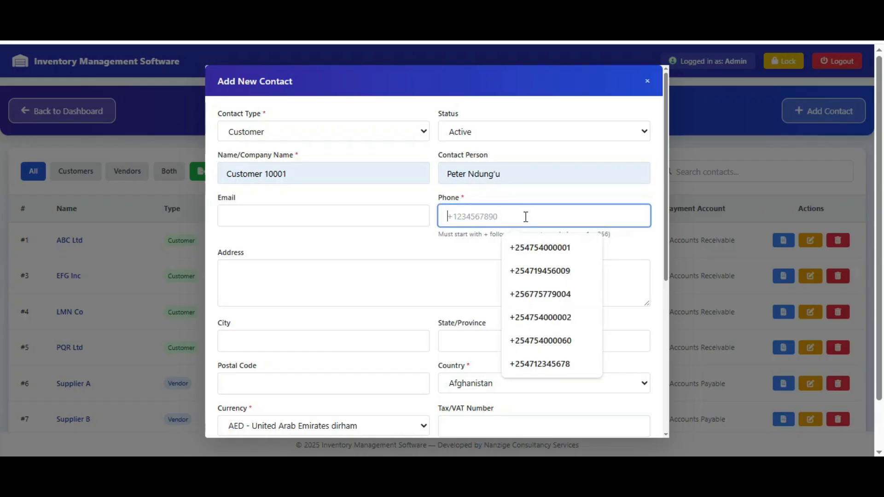
{"action": "left_click", "coordinate": [553, 273]}
Step: Enter the new contact's address and set the city to Nairobi
{"action": "left_click", "coordinate": [270, 284]}
{"action": "type", "text": "Nair"}
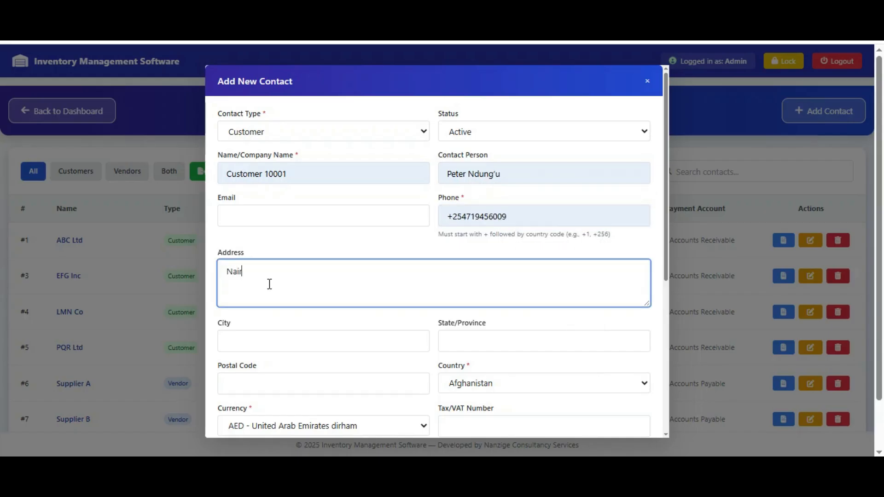
{"action": "type", "text": "obi"}
{"action": "key", "text": "Tab"}
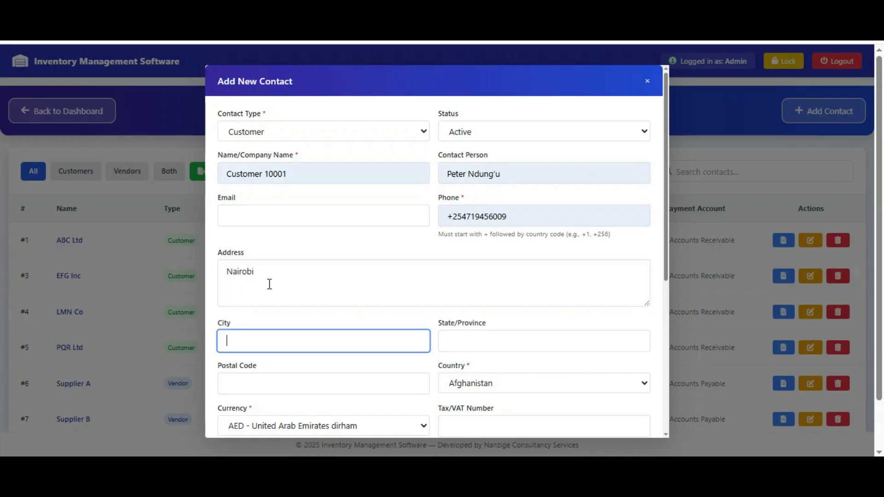
{"action": "type", "text": "Nairobi"}
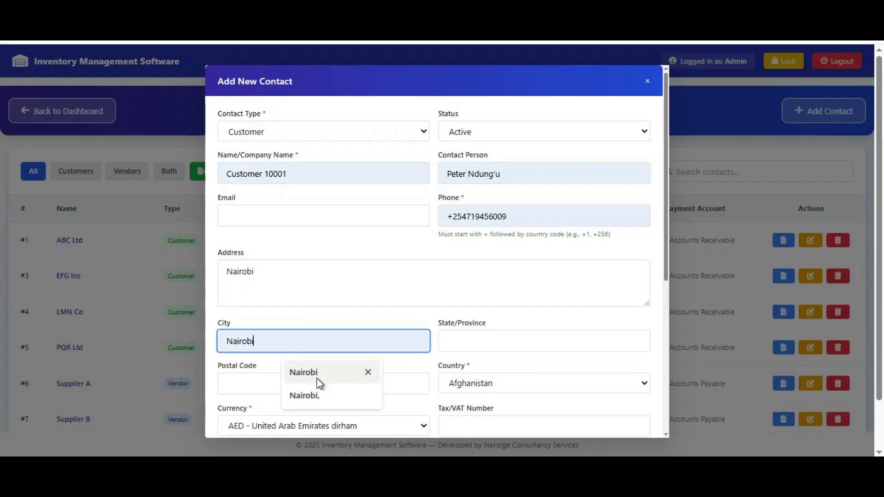
{"action": "left_click", "coordinate": [320, 366]}
{"action": "left_click", "coordinate": [328, 271]}
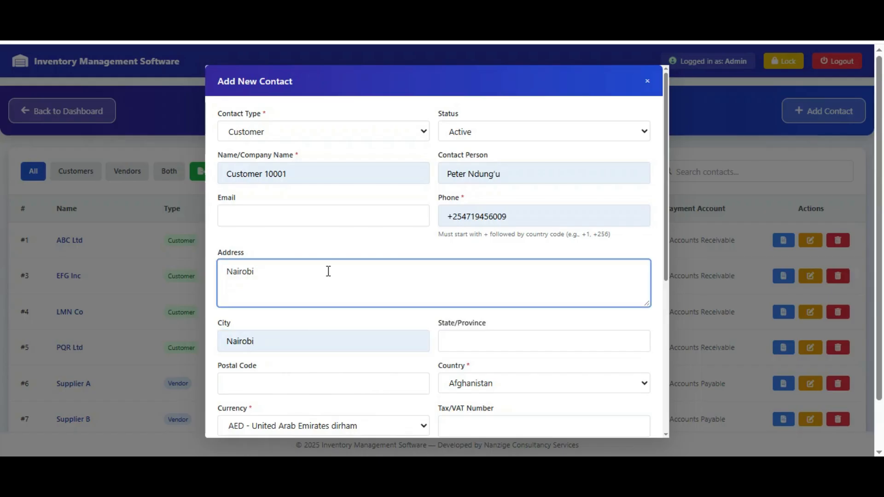
{"action": "type", "text": "CBC"}
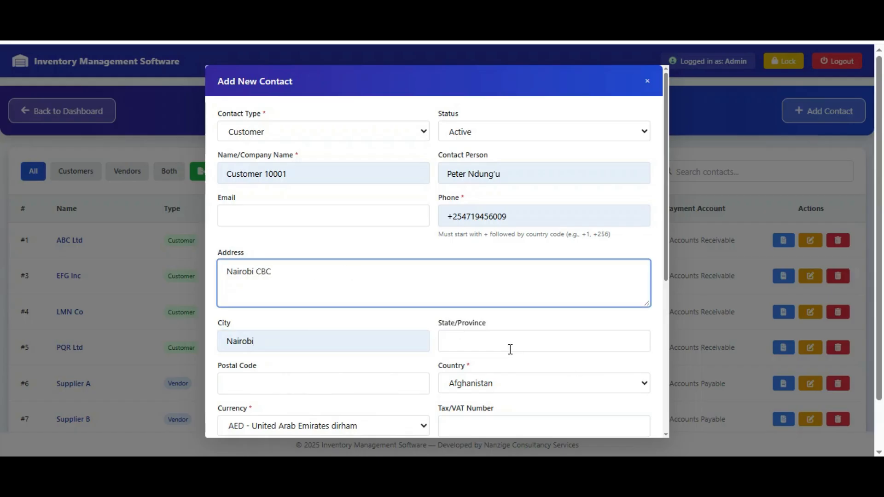
Step: Set the contact's currency to KES - Kenyan shilling and save the new contact
{"action": "scroll", "coordinate": [485, 332], "scroll_direction": "down", "scroll_amount": 2}
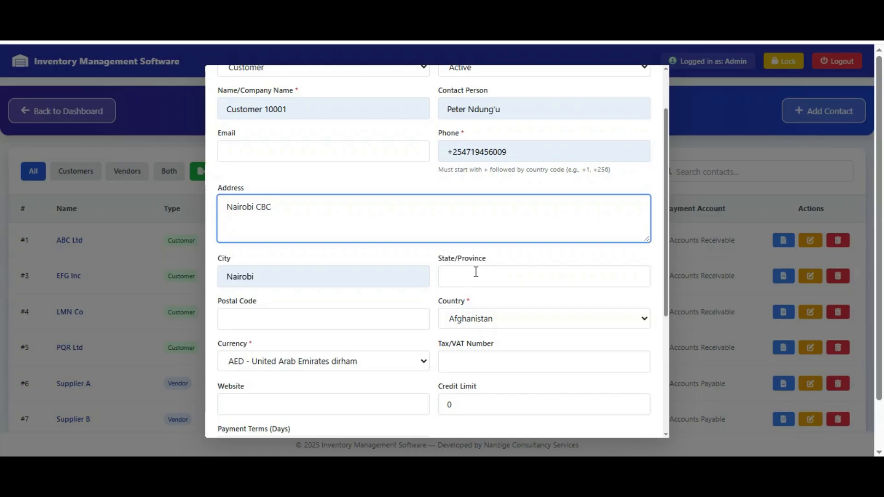
{"action": "left_click", "coordinate": [311, 361]}
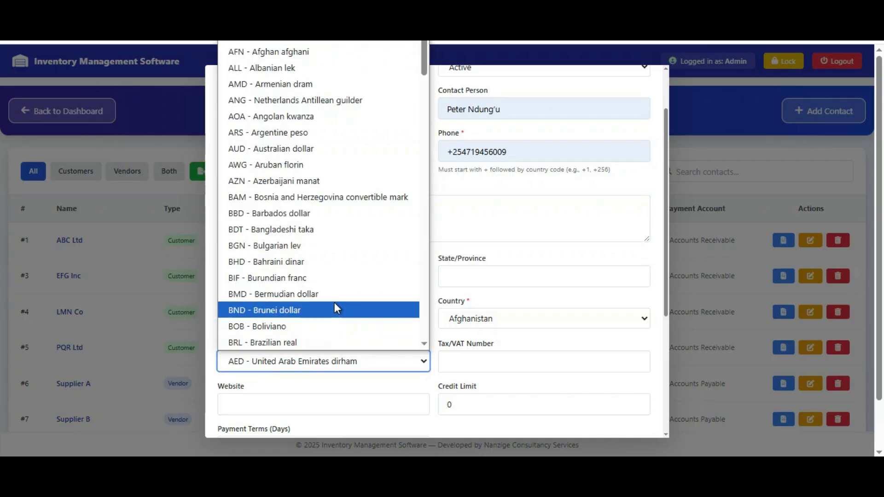
{"action": "key", "text": "k"}
{"action": "key", "text": "Return"}
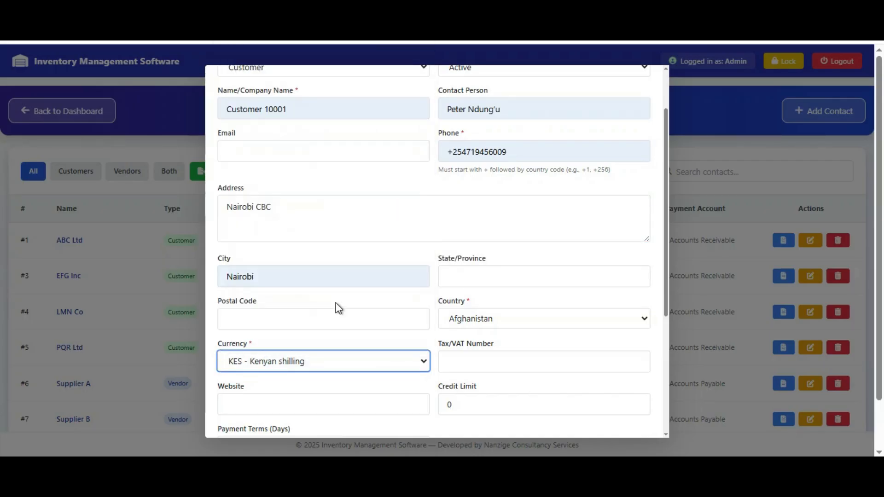
{"action": "scroll", "coordinate": [379, 316], "scroll_direction": "down", "scroll_amount": 5}
{"action": "left_click", "coordinate": [389, 416]}
{"action": "left_click", "coordinate": [601, 257]}
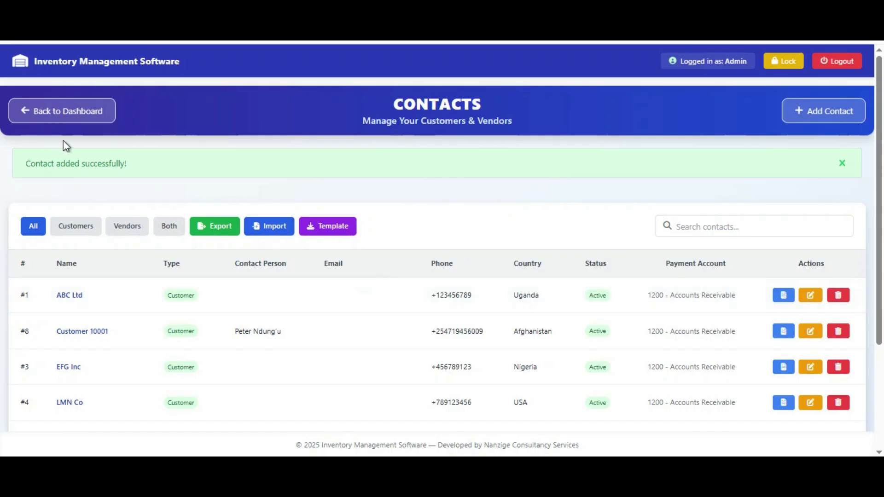
Step: Look over the contacts list, return to the dashboard, and check the customer and vendor overview
{"action": "scroll", "coordinate": [276, 254], "scroll_direction": "down", "scroll_amount": 3}
{"action": "scroll", "coordinate": [539, 299], "scroll_direction": "up", "scroll_amount": 3}
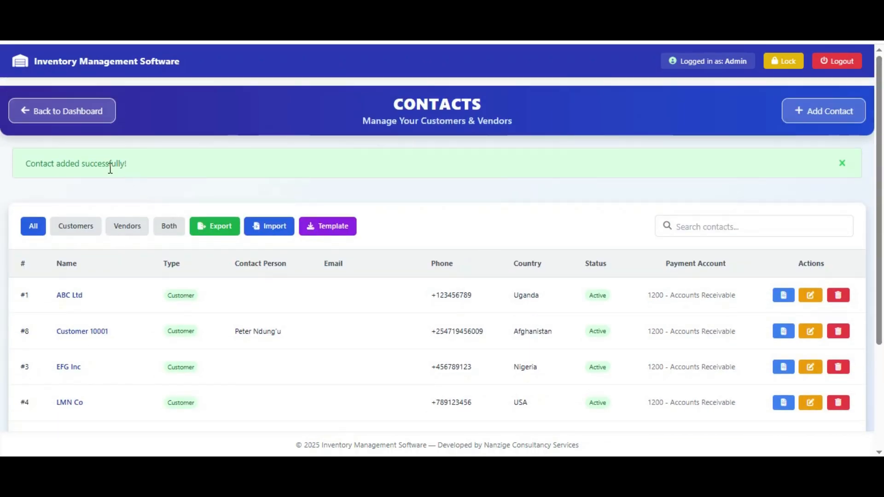
{"action": "left_click", "coordinate": [70, 115]}
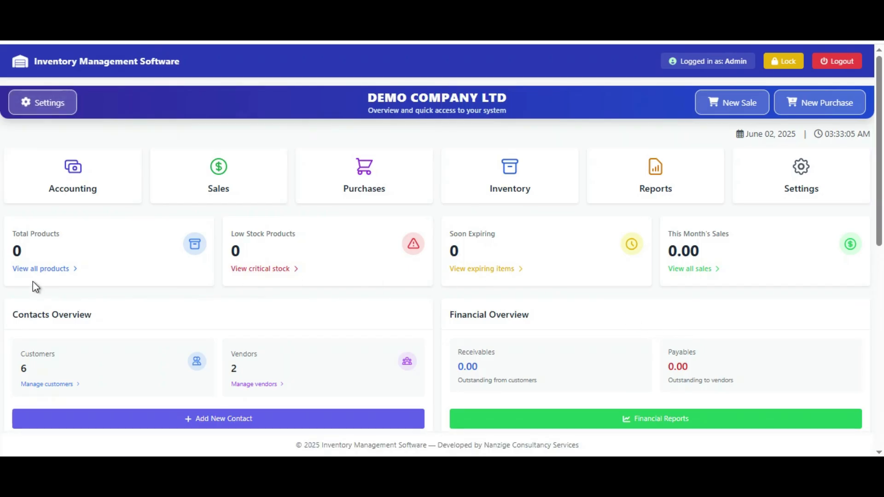
{"action": "scroll", "coordinate": [75, 371], "scroll_direction": "down", "scroll_amount": 3}
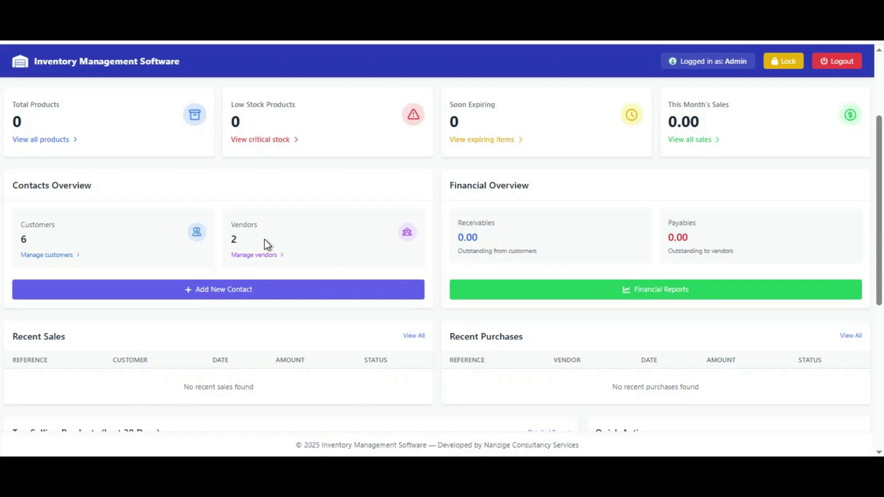
{"action": "scroll", "coordinate": [274, 274], "scroll_direction": "up", "scroll_amount": 3}
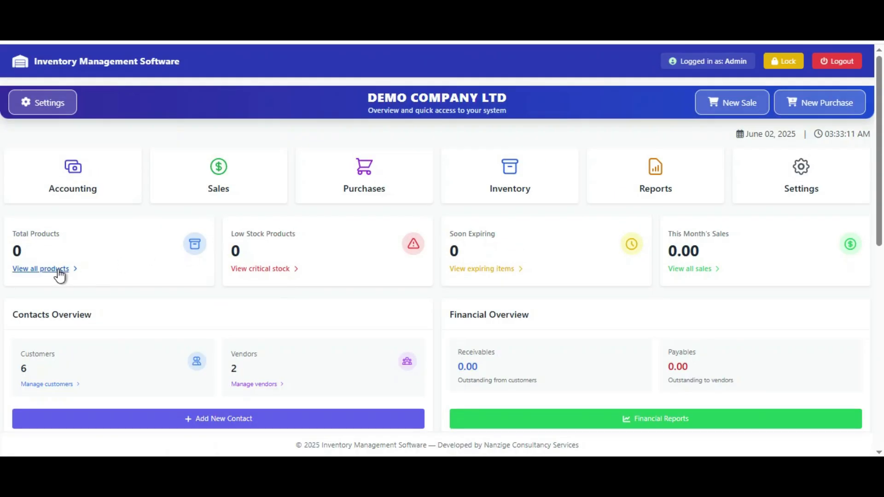
Step: Open the product list, examine the new product form including its expiry date option, and cancel without saving
{"action": "left_click", "coordinate": [59, 273]}
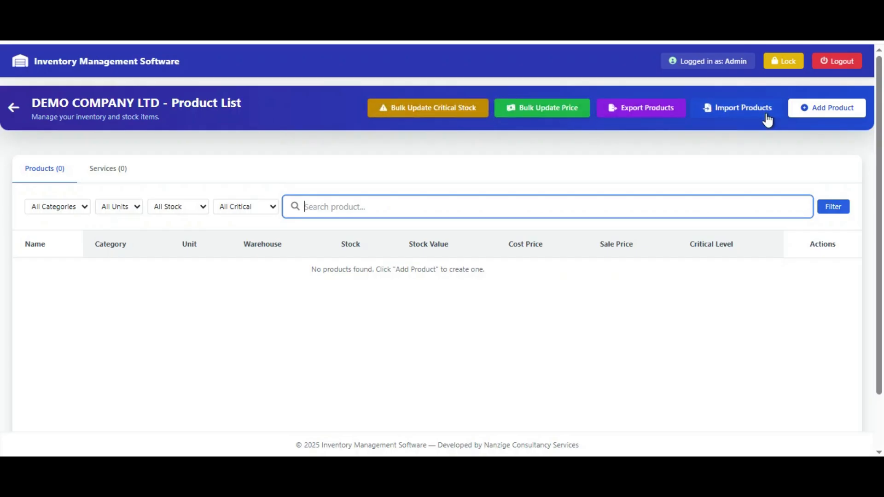
{"action": "left_click", "coordinate": [834, 110]}
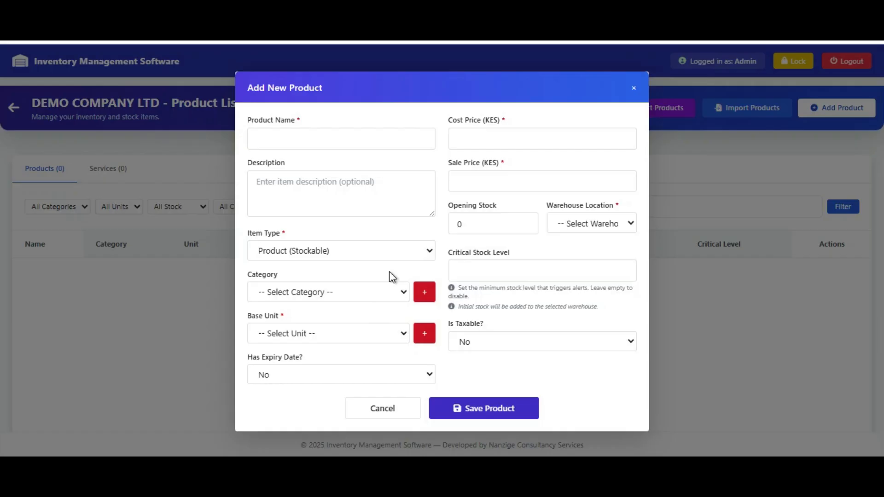
{"action": "left_click", "coordinate": [368, 380]}
{"action": "left_click", "coordinate": [393, 410]}
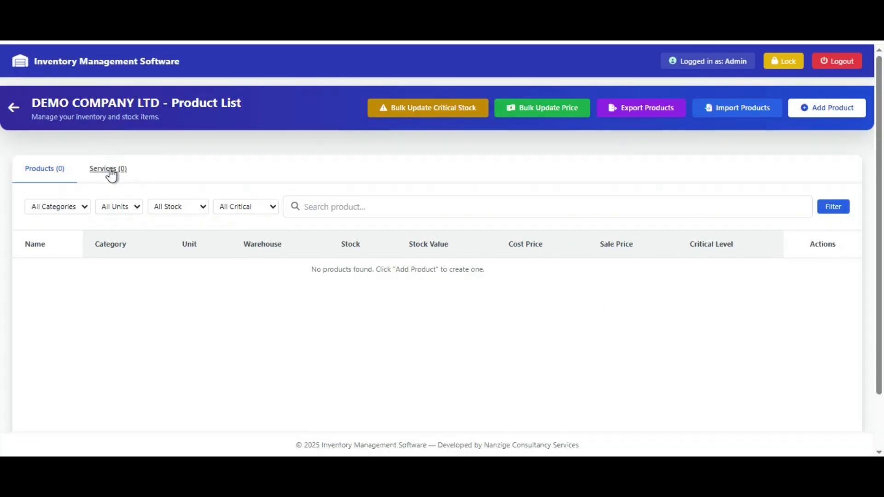
Step: Switch to the services list, review the fields of the new service form, and cancel without saving
{"action": "left_click", "coordinate": [111, 169]}
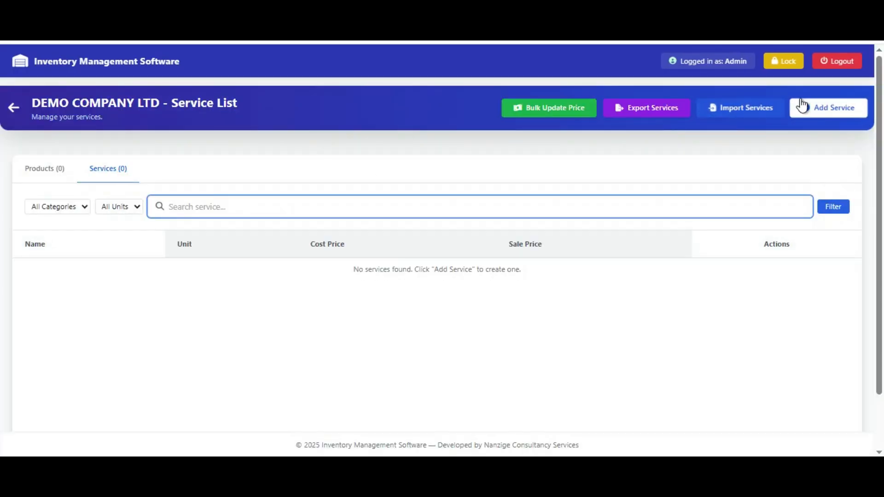
{"action": "left_click", "coordinate": [832, 113]}
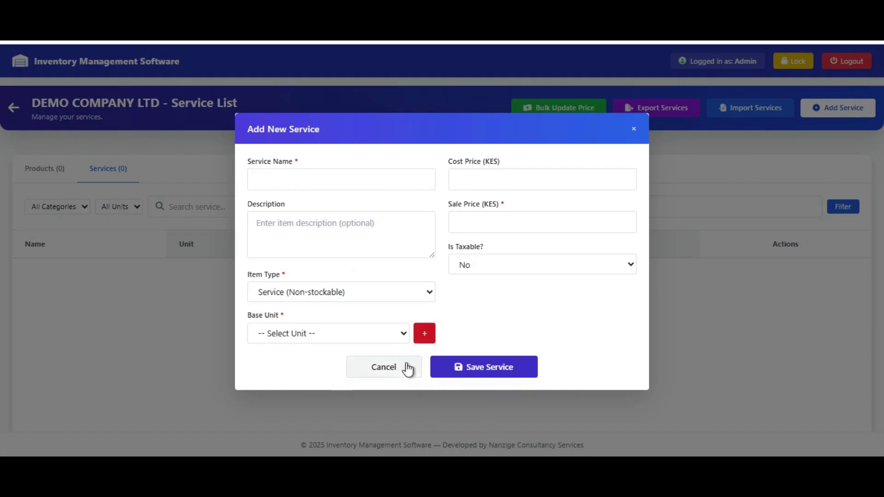
{"action": "left_click", "coordinate": [391, 374]}
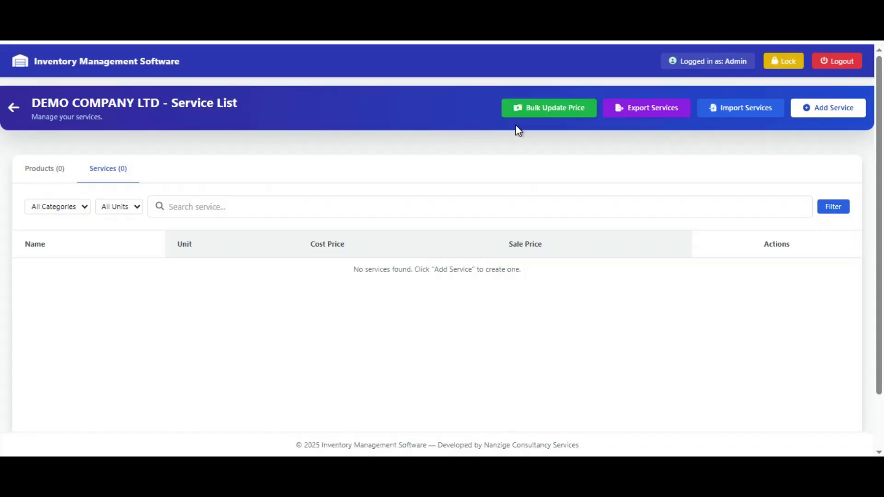
Step: Return to the product list and import the products from updated_products_table.csv
{"action": "left_click", "coordinate": [44, 168]}
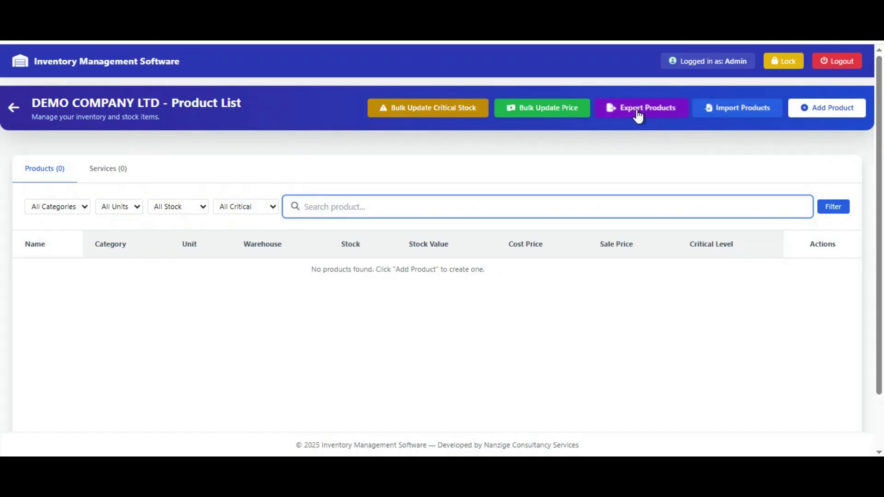
{"action": "left_click", "coordinate": [734, 113]}
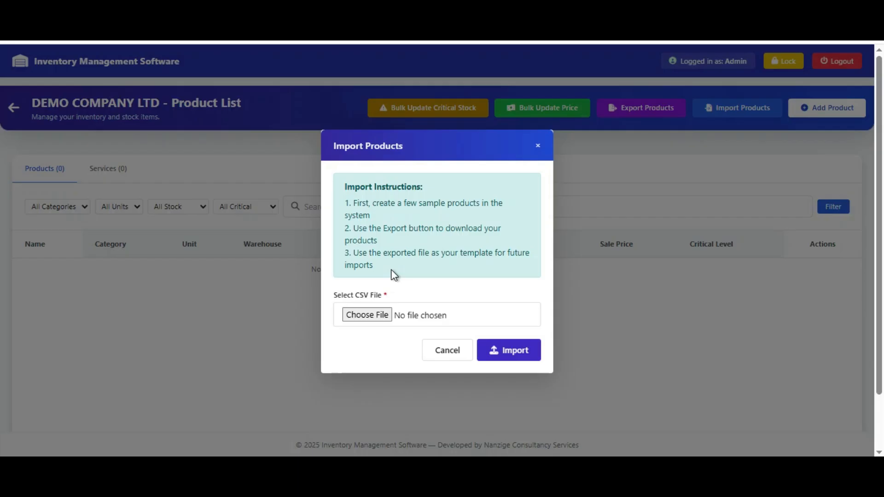
{"action": "left_click", "coordinate": [379, 313]}
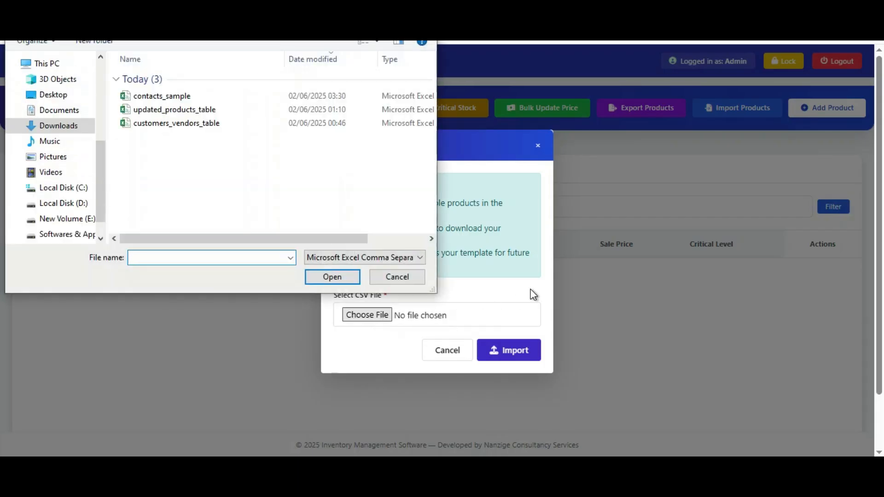
{"action": "left_click", "coordinate": [217, 112]}
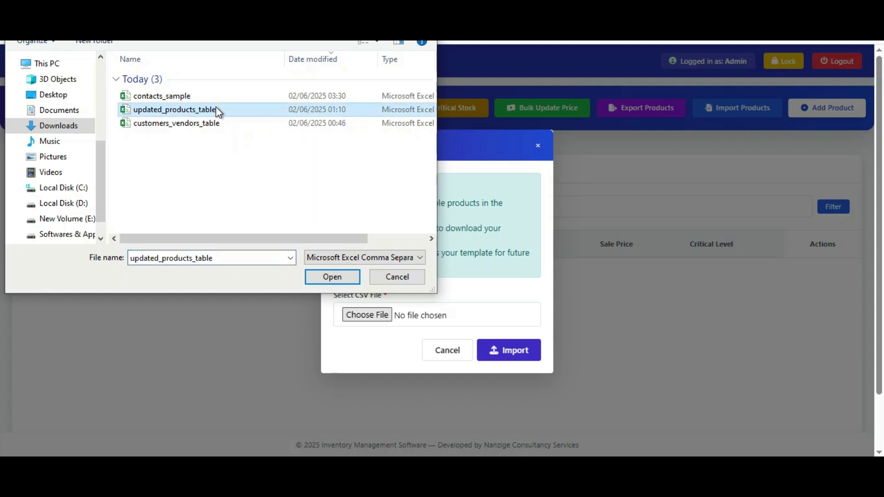
{"action": "left_click", "coordinate": [331, 279]}
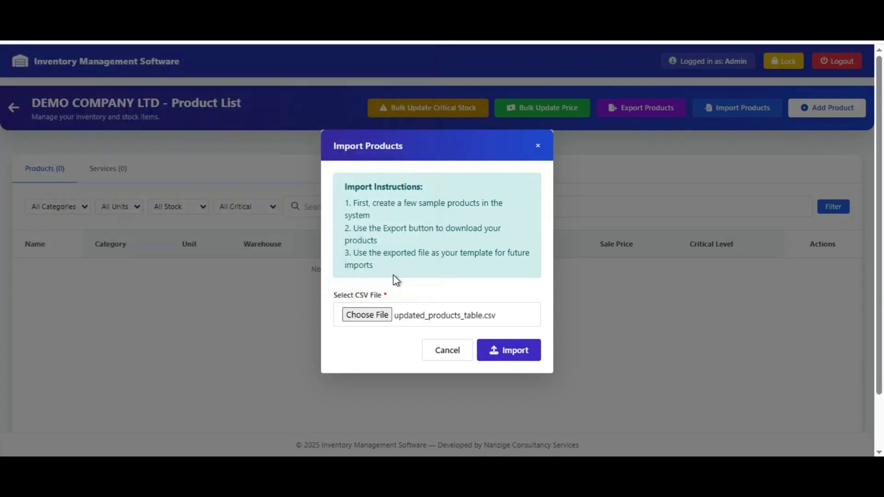
{"action": "left_click", "coordinate": [508, 352]}
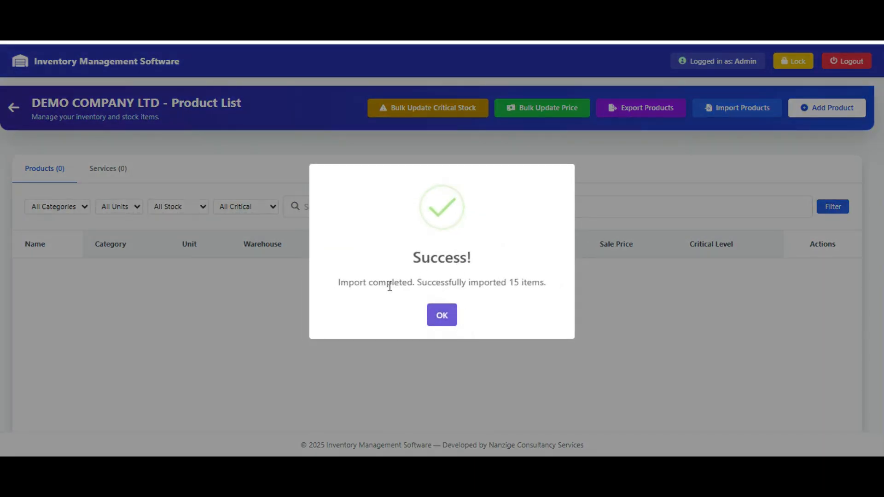
{"action": "left_click", "coordinate": [455, 316]}
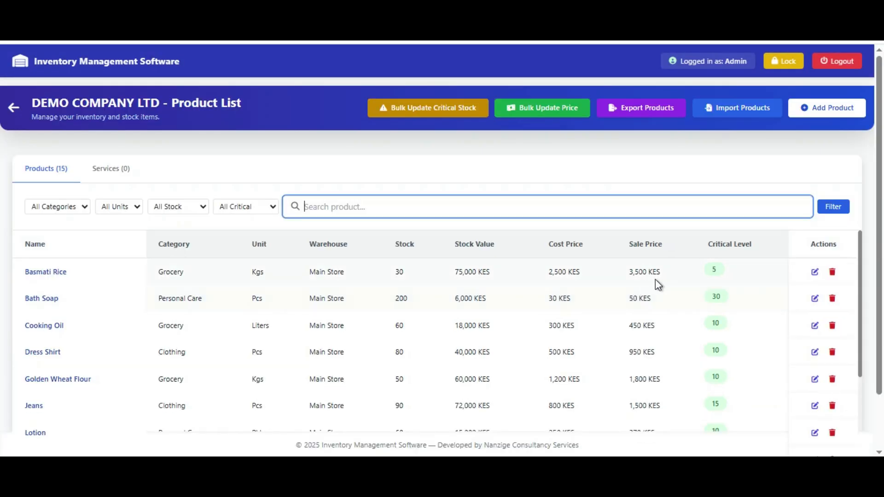
Step: Review the imported products' categories, warehouses, stock, prices and critical levels, down to the total stock value
{"action": "scroll", "coordinate": [655, 279], "scroll_direction": "down", "scroll_amount": 5}
{"action": "scroll", "coordinate": [857, 266], "scroll_direction": "down", "scroll_amount": 2}
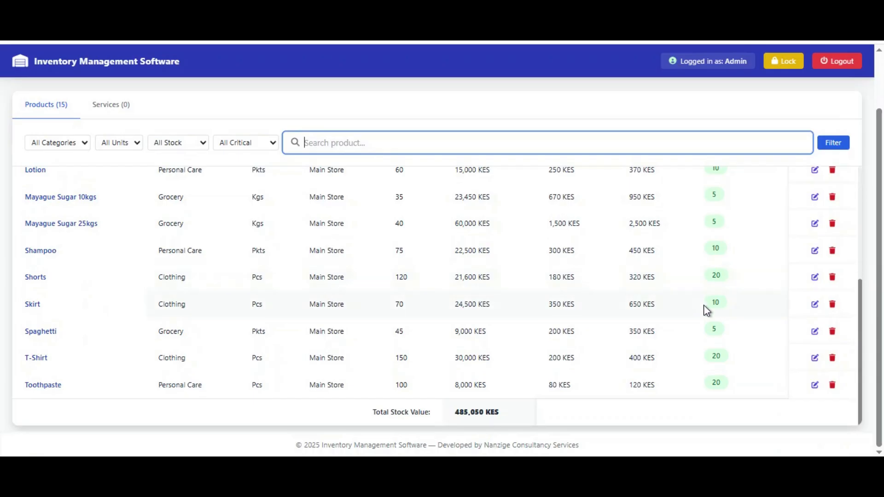
{"action": "scroll", "coordinate": [719, 312], "scroll_direction": "up", "scroll_amount": 5}
{"action": "scroll", "coordinate": [733, 318], "scroll_direction": "down", "scroll_amount": 3}
{"action": "scroll", "coordinate": [810, 318], "scroll_direction": "up", "scroll_amount": 4}
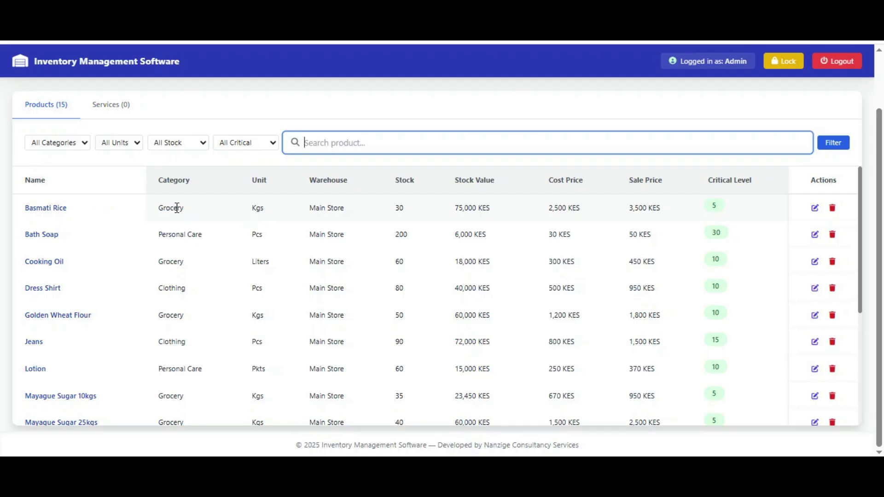
Step: Open the Basmati Rice product for editing and add a new category named Consumables
{"action": "left_click", "coordinate": [815, 209]}
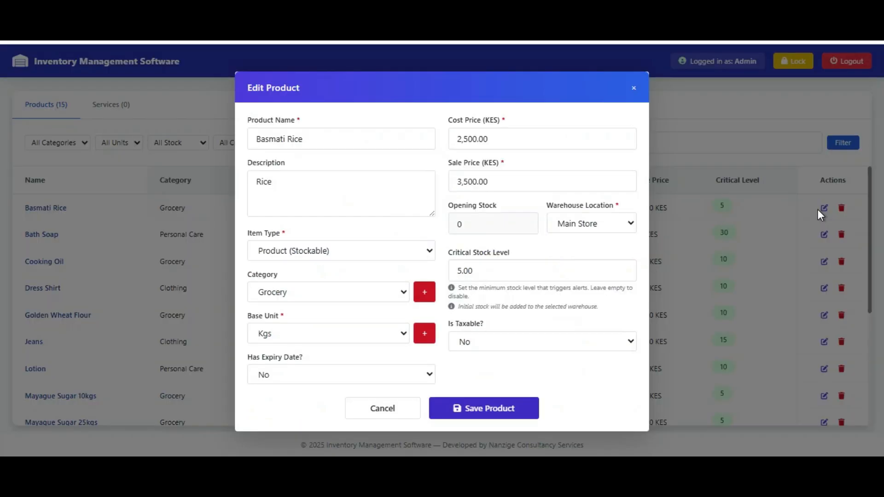
{"action": "left_click", "coordinate": [429, 295]}
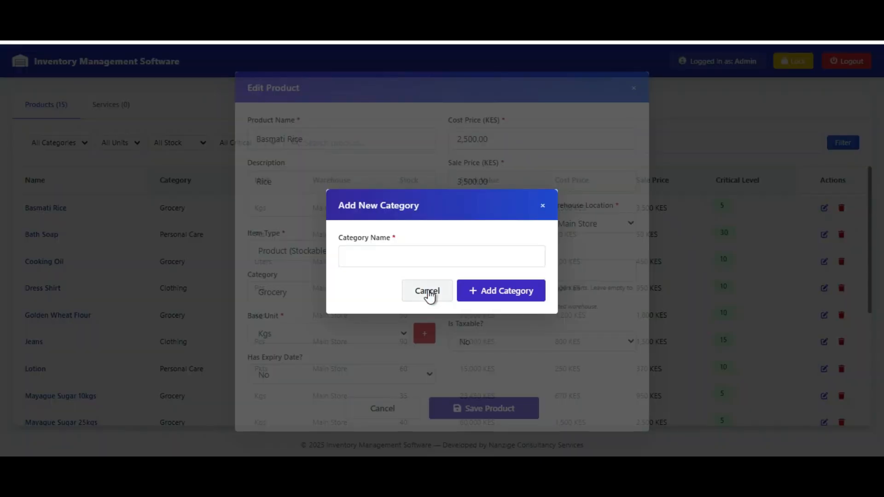
{"action": "left_click", "coordinate": [404, 256]}
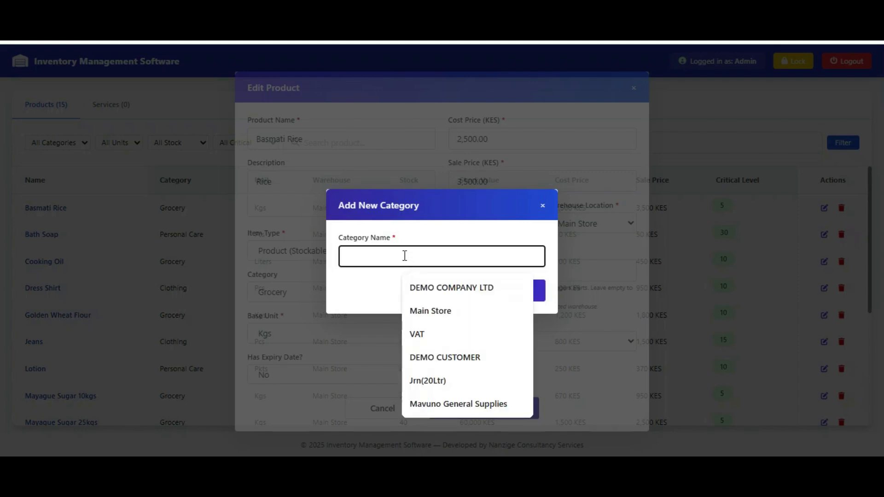
{"action": "type", "text": "c"}
{"action": "key", "text": "BackSpace"}
{"action": "type", "text": "C"}
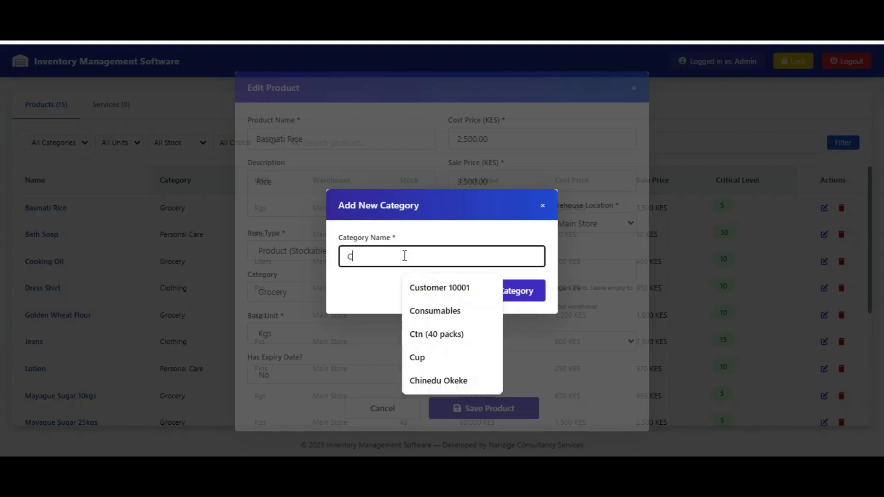
{"action": "type", "text": "onsumables"}
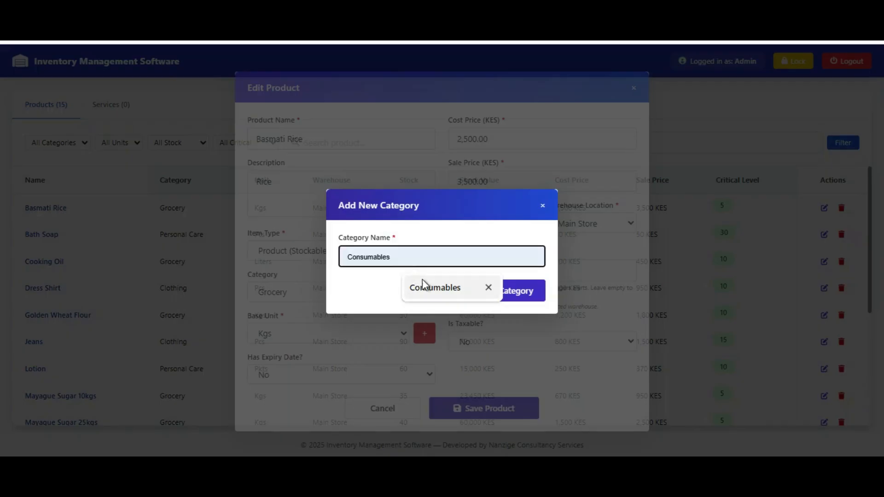
{"action": "left_click", "coordinate": [435, 287]}
{"action": "left_click", "coordinate": [498, 291]}
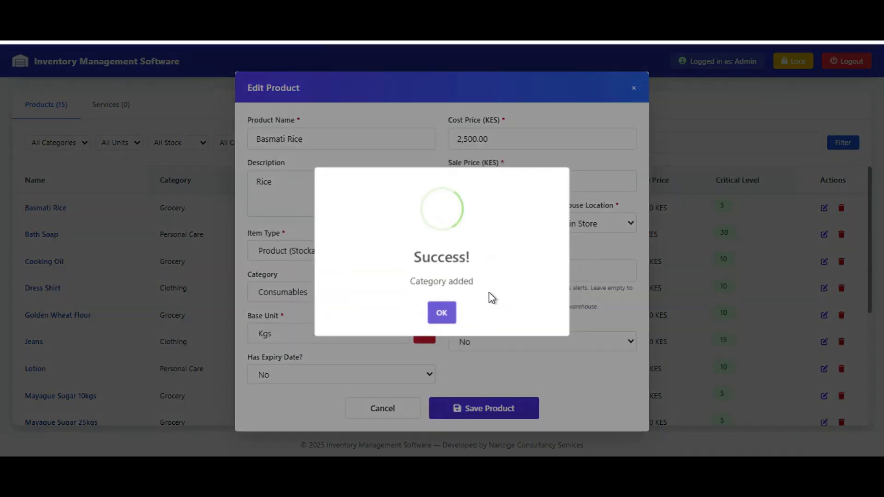
{"action": "left_click", "coordinate": [441, 313]}
Step: Add a new base unit named Ctn (40 packs) and close the product form without saving
{"action": "left_click", "coordinate": [426, 335]}
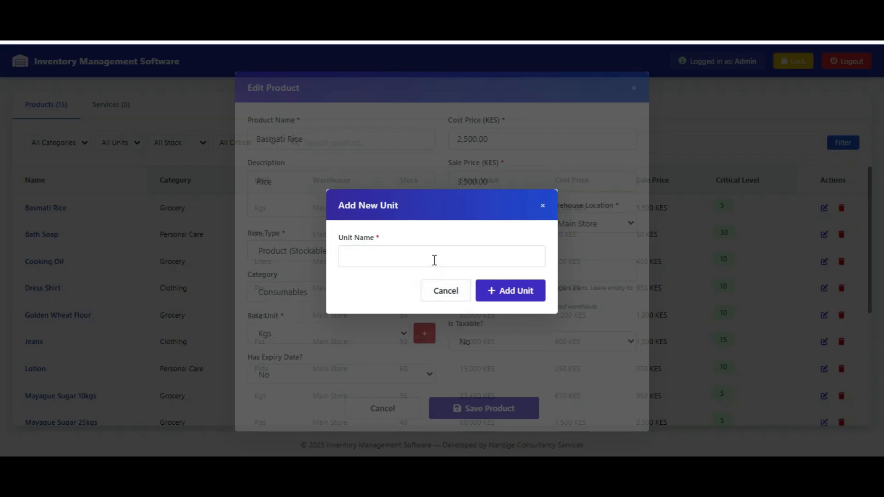
{"action": "left_click", "coordinate": [433, 259]}
{"action": "type", "text": "Pc"}
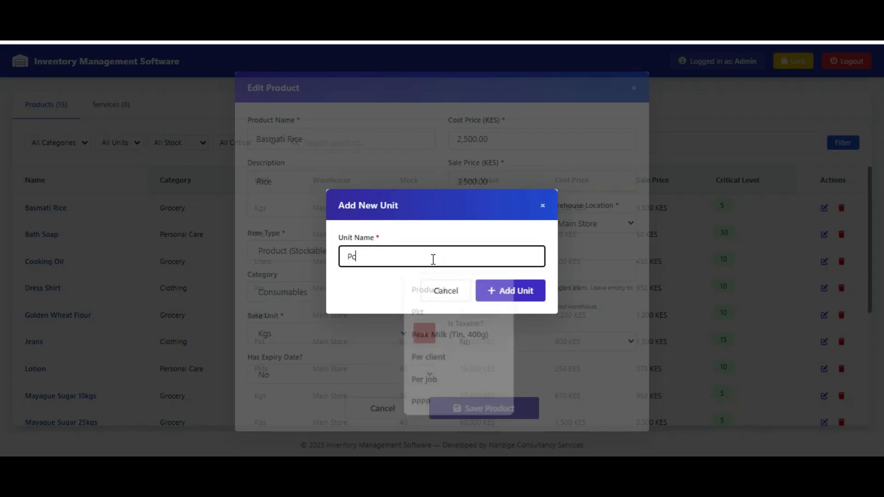
{"action": "key", "text": "BackSpace"}
{"action": "type", "text": "iec"}
{"action": "key", "text": "BackSpace"}
{"action": "key", "text": "BackSpace"}
{"action": "key", "text": "BackSpace"}
{"action": "key", "text": "BackSpace"}
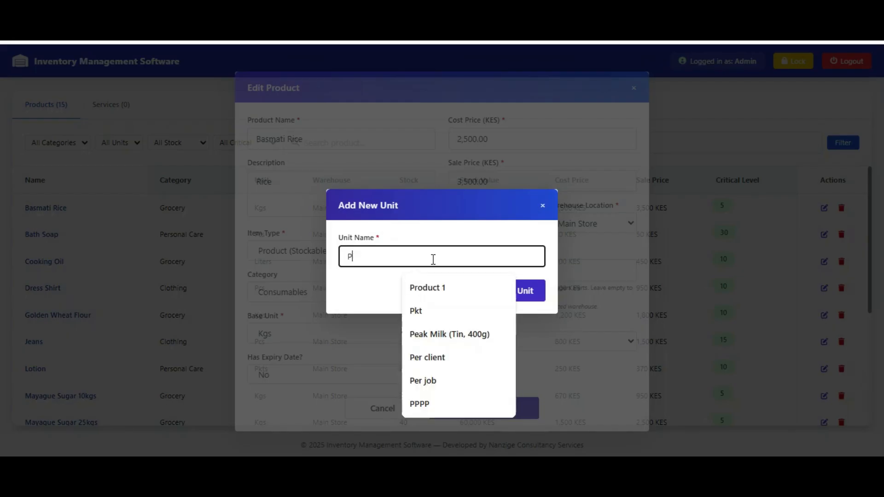
{"action": "type", "text": "Ctn (40 packs"}
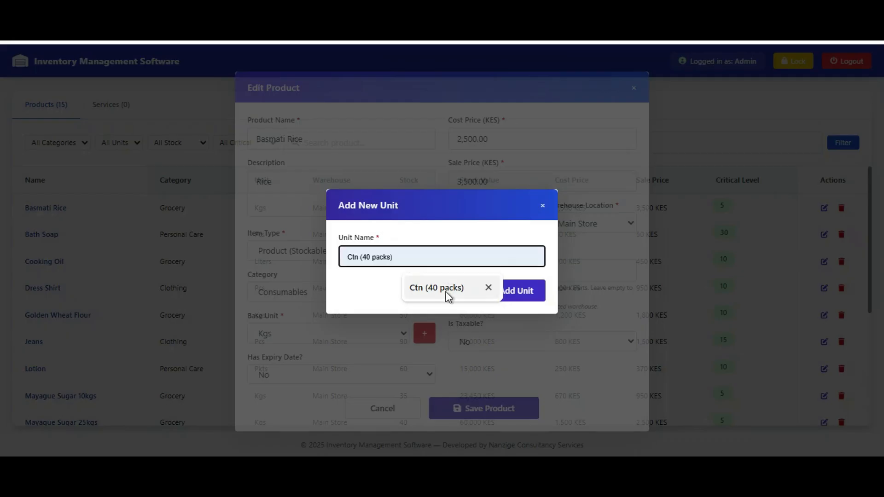
{"action": "left_click", "coordinate": [444, 290]}
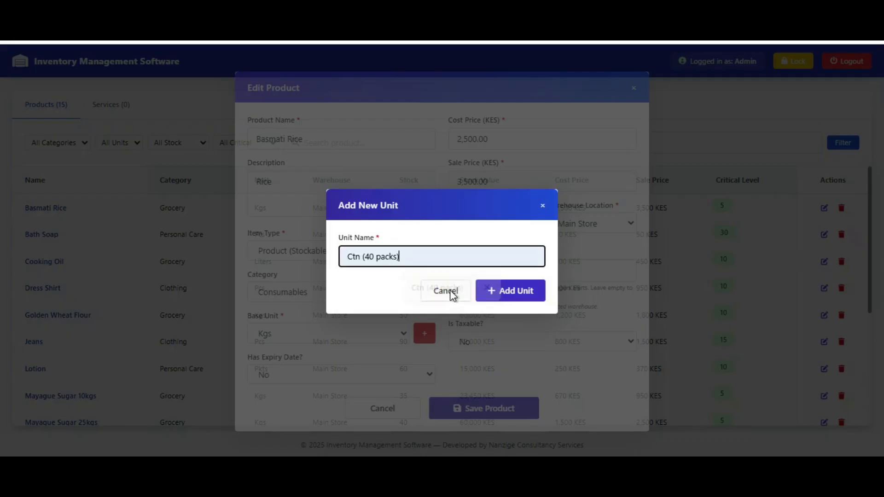
{"action": "left_click", "coordinate": [513, 295]}
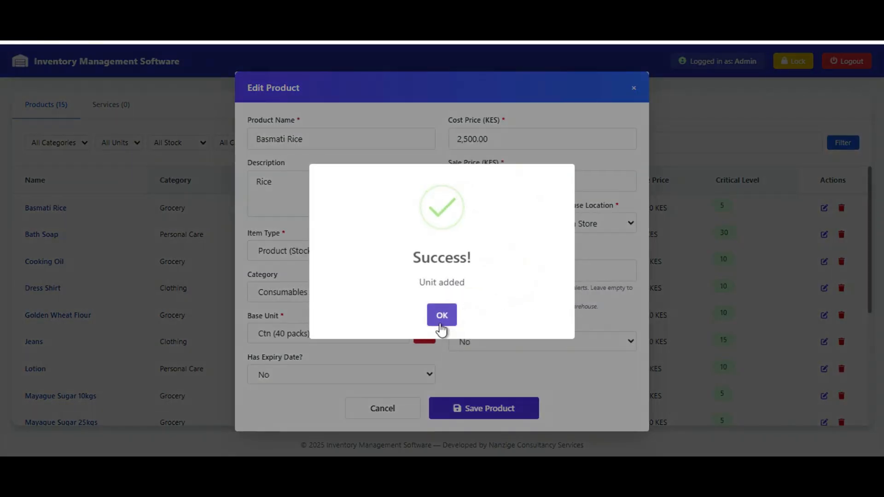
{"action": "left_click", "coordinate": [441, 324]}
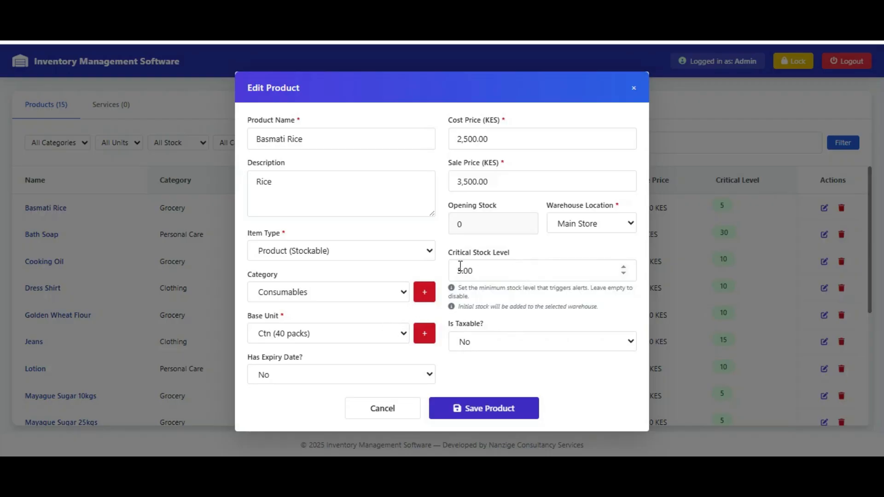
{"action": "left_click", "coordinate": [391, 416]}
Step: Open the bulk update of critical stock levels from the product list
{"action": "scroll", "coordinate": [697, 344], "scroll_direction": "down", "scroll_amount": 5}
{"action": "scroll", "coordinate": [710, 366], "scroll_direction": "up", "scroll_amount": 8}
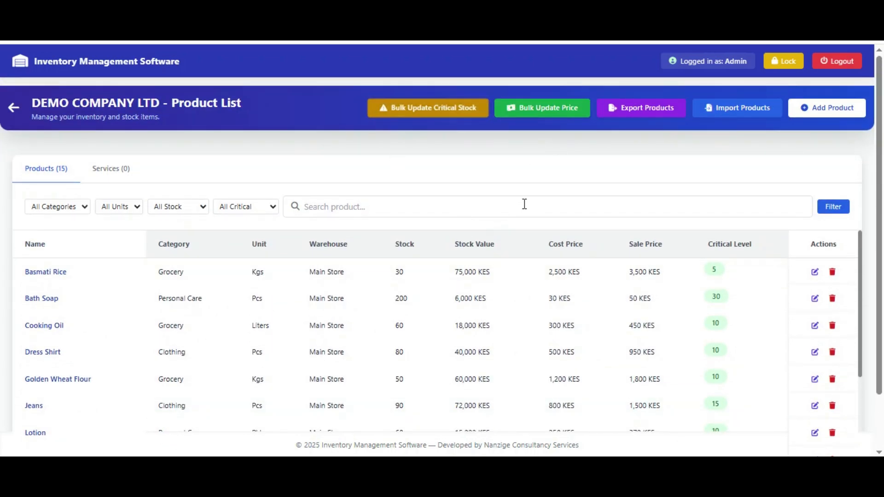
{"action": "scroll", "coordinate": [522, 202], "scroll_direction": "down", "scroll_amount": 2}
{"action": "scroll", "coordinate": [617, 297], "scroll_direction": "up", "scroll_amount": 2}
{"action": "left_click", "coordinate": [429, 109]}
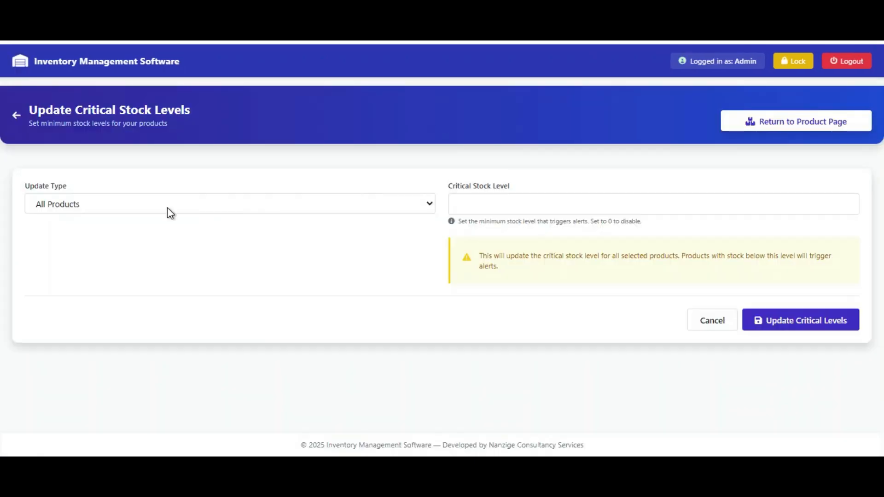
Step: Try the By Category update type with the Grocery category and check the other available categories
{"action": "left_click", "coordinate": [166, 211]}
{"action": "left_click", "coordinate": [154, 241]}
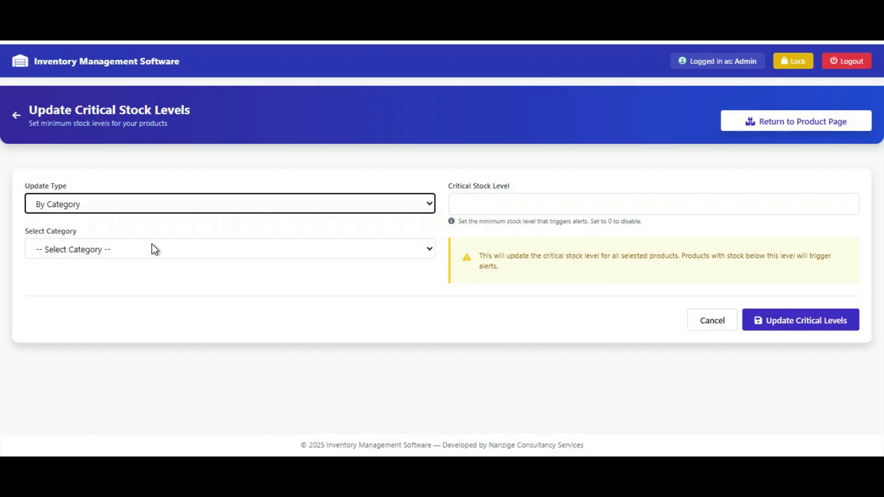
{"action": "left_click", "coordinate": [156, 252]}
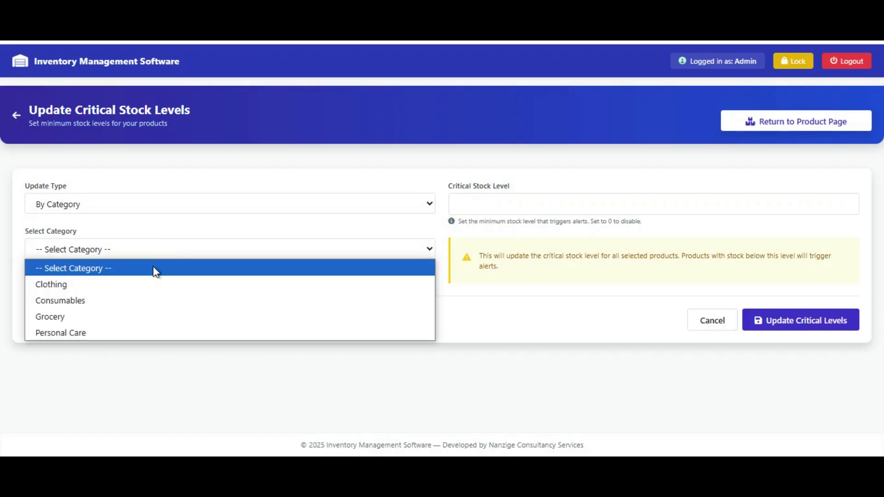
{"action": "left_click", "coordinate": [153, 316]}
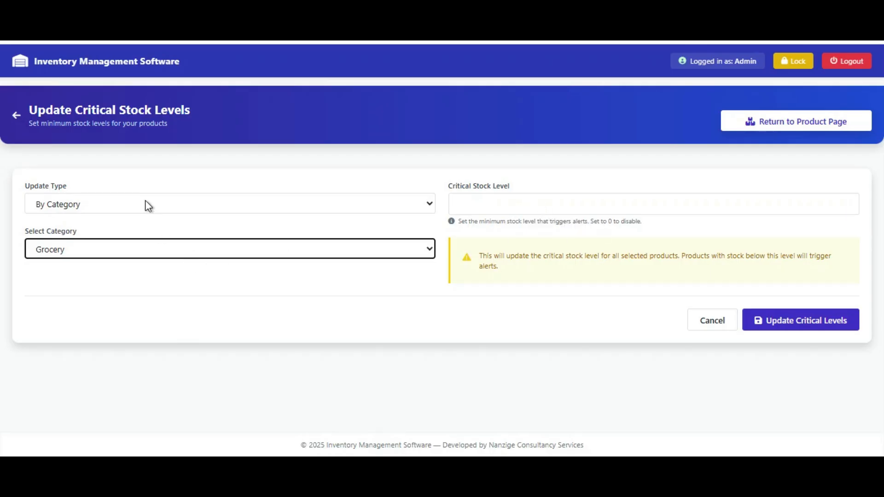
{"action": "left_click", "coordinate": [133, 257]}
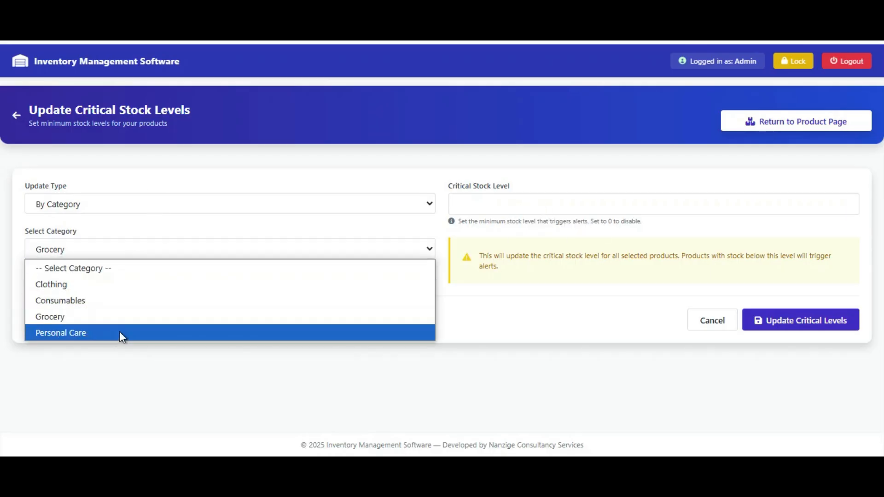
{"action": "left_click", "coordinate": [129, 204]}
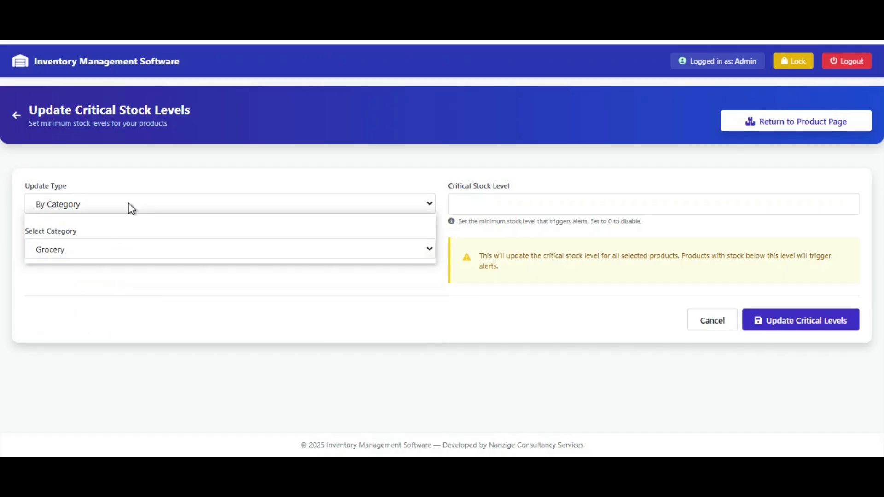
Step: Change the update type to Selected Products and look through the list of selectable products
{"action": "left_click", "coordinate": [129, 203]}
{"action": "left_click", "coordinate": [108, 256]}
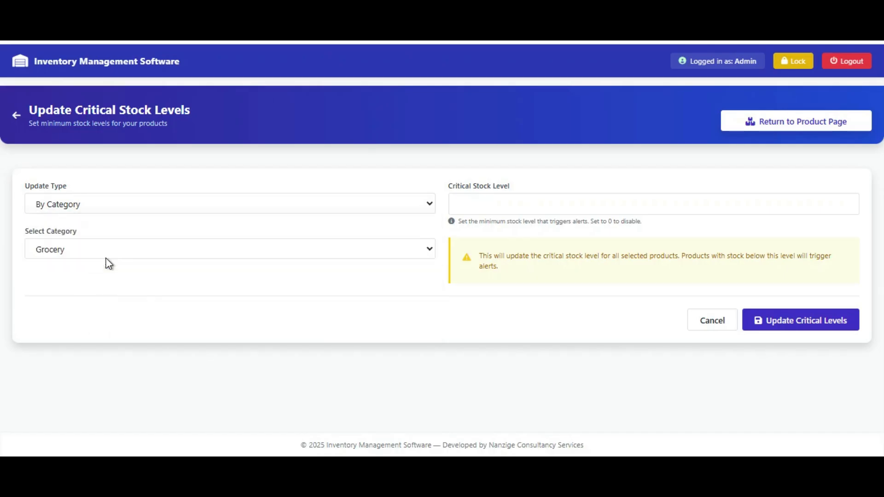
{"action": "left_click", "coordinate": [170, 266]}
{"action": "scroll", "coordinate": [148, 316], "scroll_direction": "down", "scroll_amount": 5}
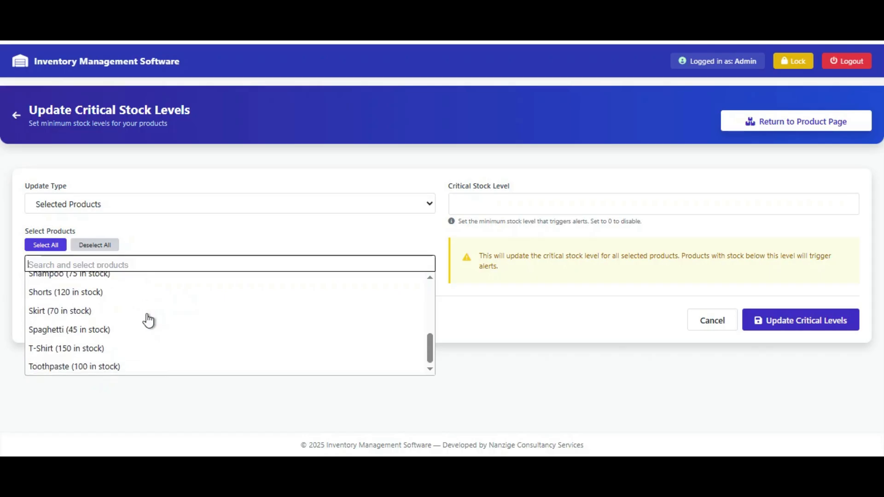
{"action": "scroll", "coordinate": [142, 313], "scroll_direction": "up", "scroll_amount": 8}
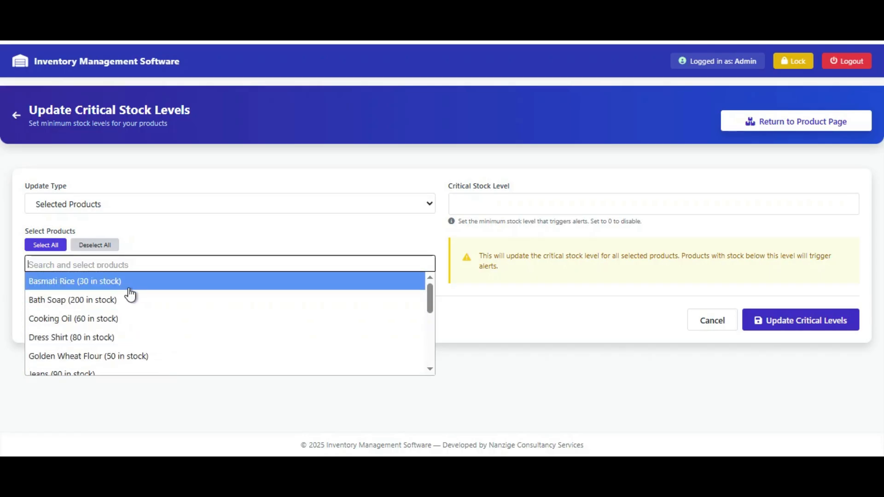
Step: Select Basmati Rice and Cooking Oil for the update and remove both from the selection
{"action": "left_click", "coordinate": [129, 289]}
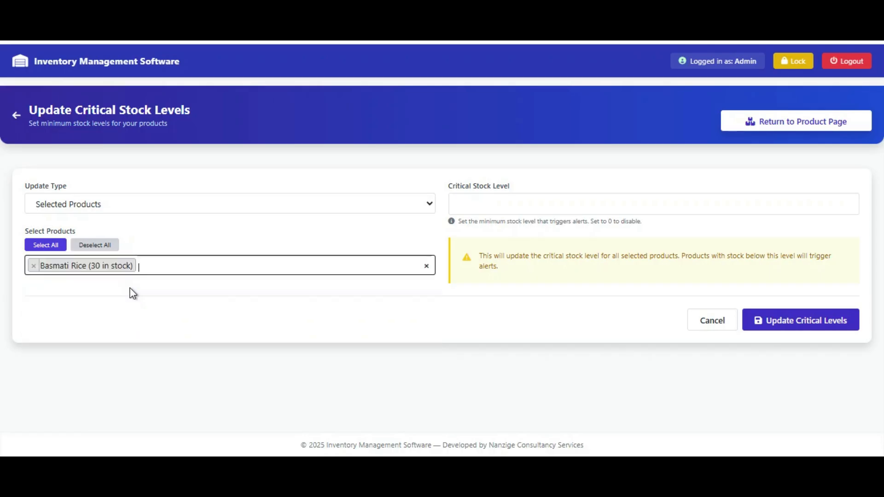
{"action": "left_click", "coordinate": [183, 262]}
{"action": "left_click", "coordinate": [137, 325]}
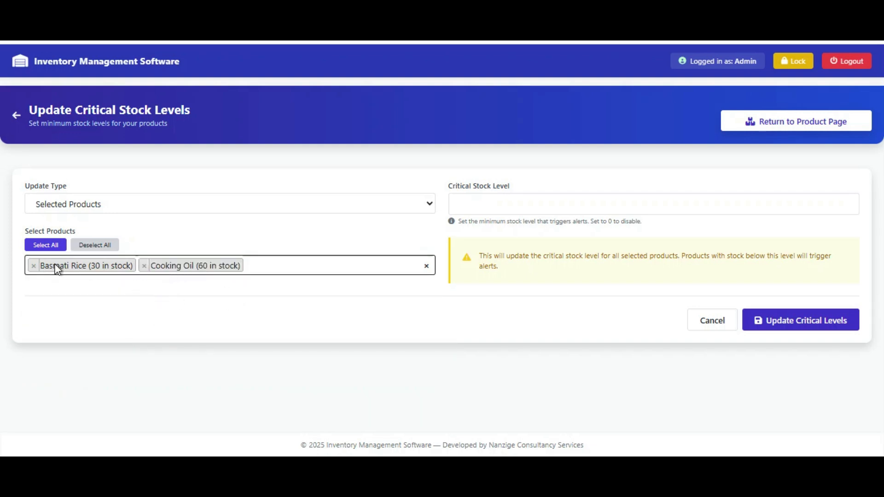
{"action": "left_click", "coordinate": [34, 267]}
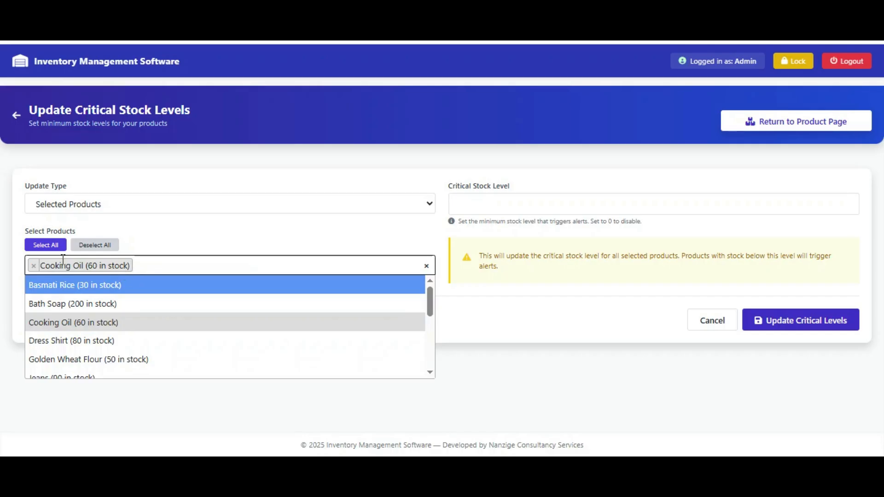
{"action": "left_click", "coordinate": [33, 266]}
{"action": "left_click", "coordinate": [358, 169]}
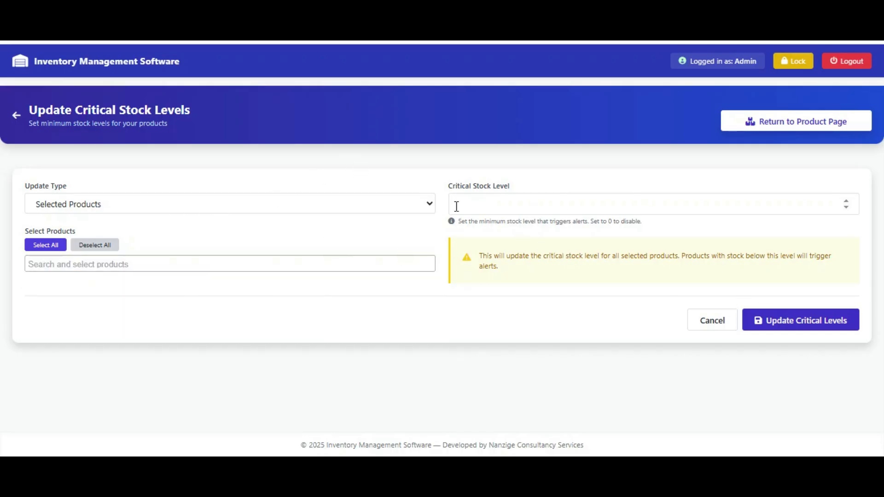
Step: Update the critical stock level to 15 for Basmati Rice only, using the Selected Products update type
{"action": "left_click", "coordinate": [122, 210]}
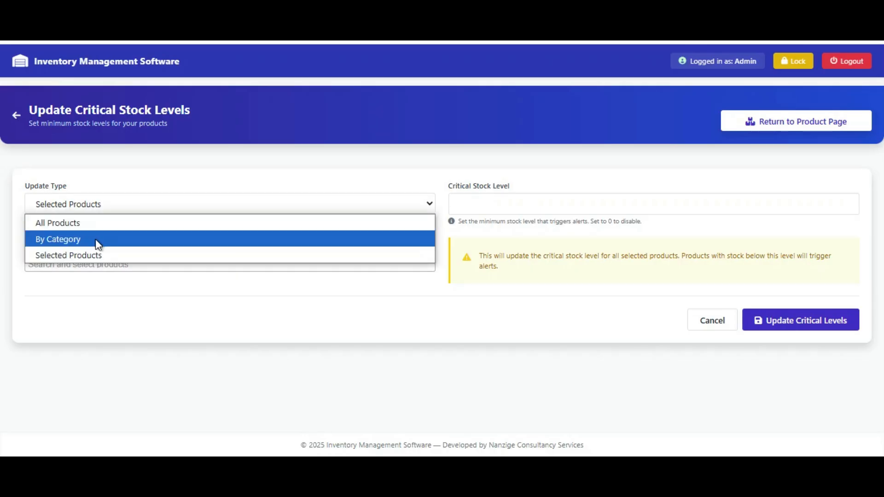
{"action": "left_click", "coordinate": [134, 256]}
{"action": "left_click", "coordinate": [144, 265]}
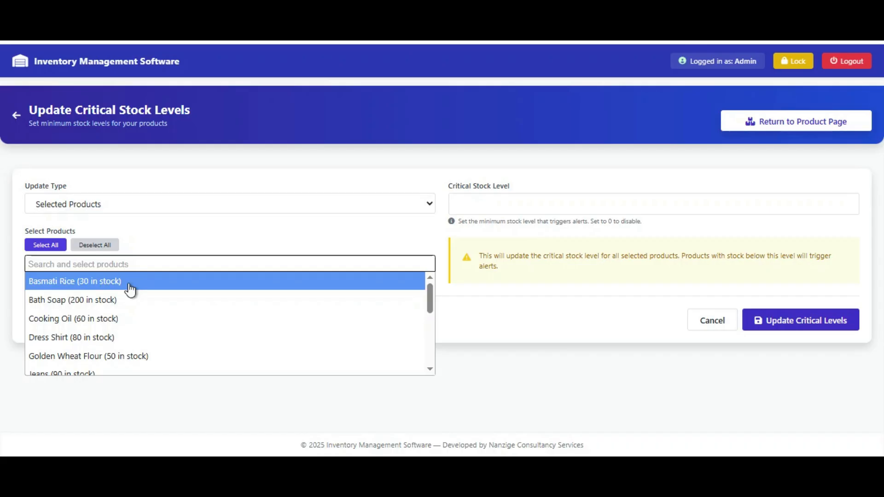
{"action": "left_click", "coordinate": [129, 284]}
{"action": "left_click", "coordinate": [575, 210]}
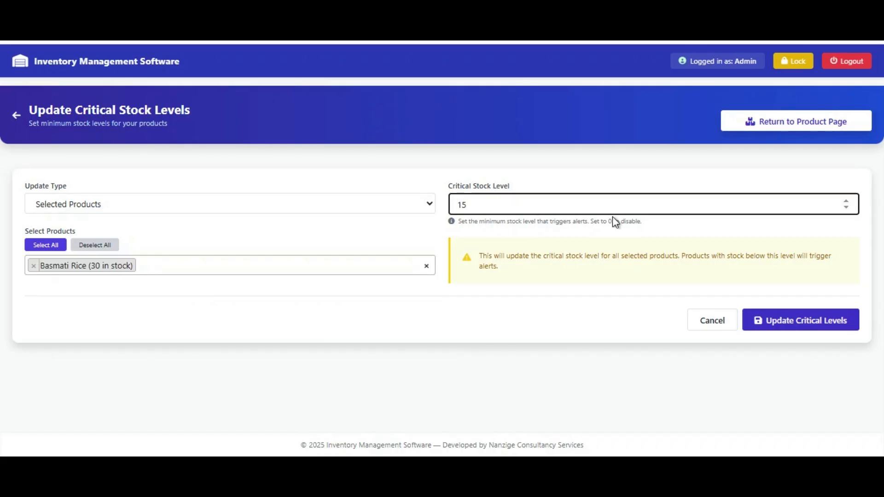
{"action": "left_click", "coordinate": [793, 330]}
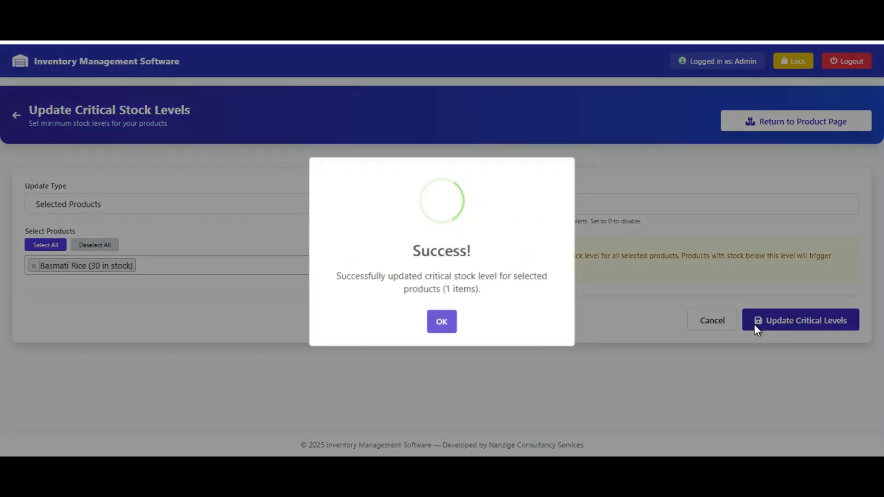
{"action": "left_click", "coordinate": [440, 323]}
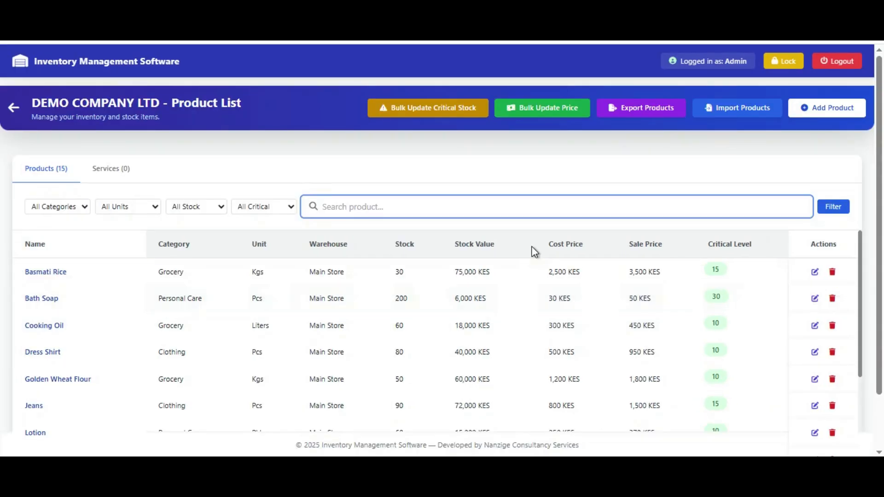
Step: Open the bulk price update from the product list and set its update type to Selected Products
{"action": "scroll", "coordinate": [533, 249], "scroll_direction": "down", "scroll_amount": 4}
{"action": "scroll", "coordinate": [533, 248], "scroll_direction": "up", "scroll_amount": 5}
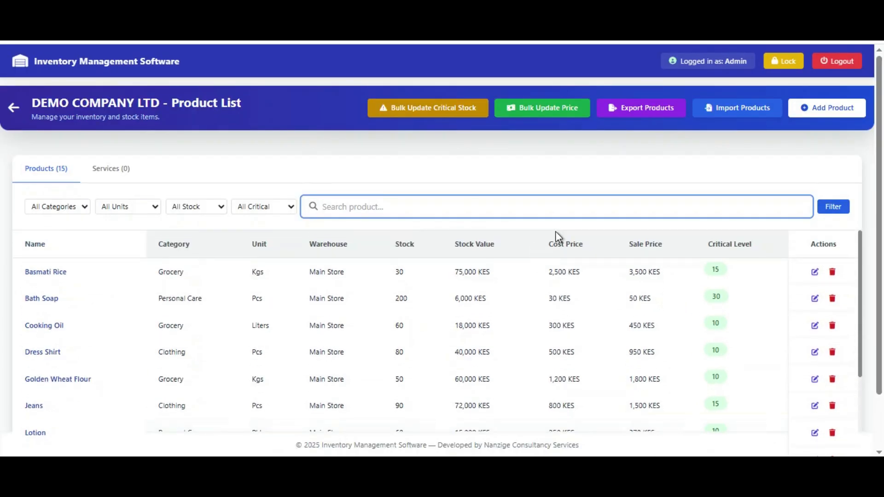
{"action": "left_click", "coordinate": [543, 111]}
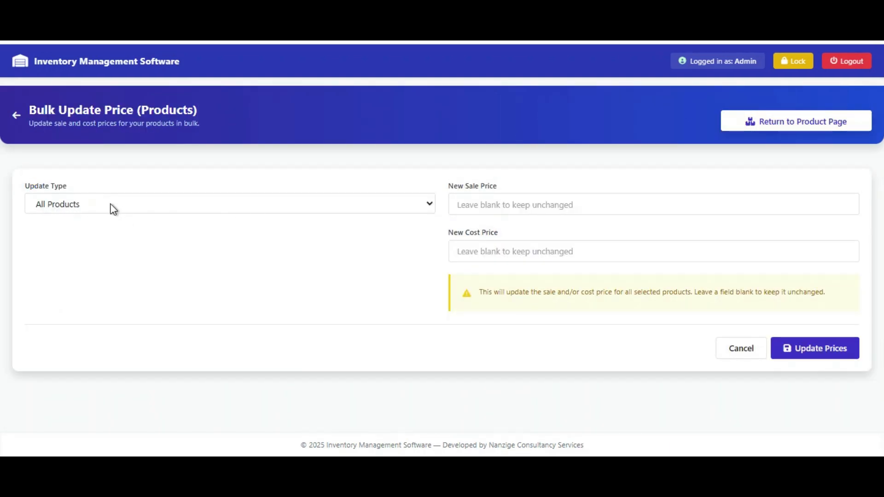
{"action": "left_click", "coordinate": [113, 209]}
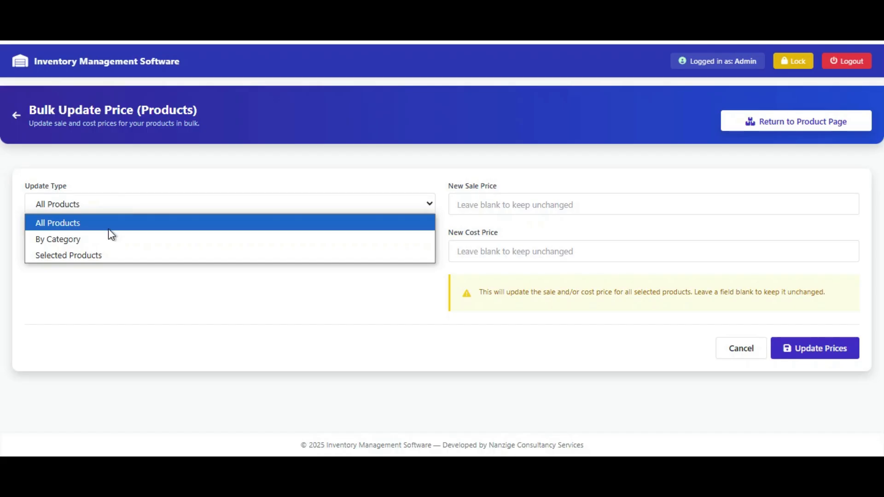
{"action": "left_click", "coordinate": [99, 256]}
Step: Look through the products available for the price update and search them for "bas" and "cl"
{"action": "left_click", "coordinate": [132, 263]}
{"action": "scroll", "coordinate": [193, 339], "scroll_direction": "down", "scroll_amount": 5}
{"action": "scroll", "coordinate": [191, 338], "scroll_direction": "down", "scroll_amount": 3}
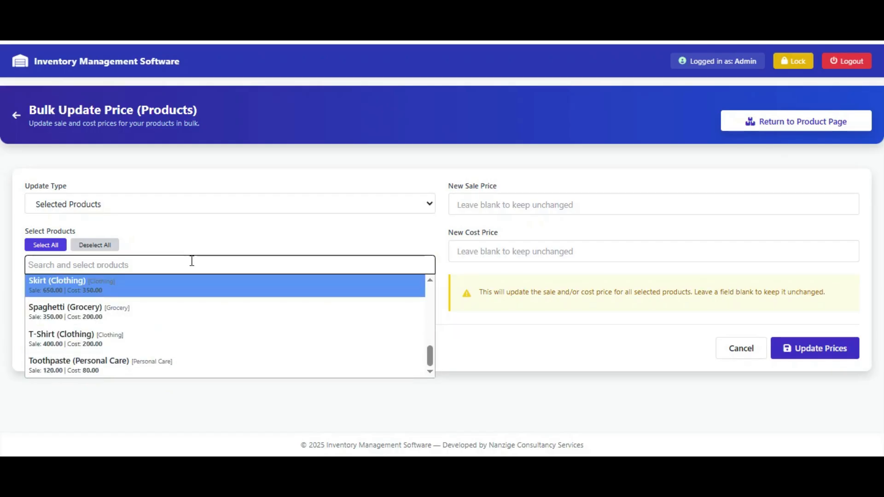
{"action": "type", "text": "bas"}
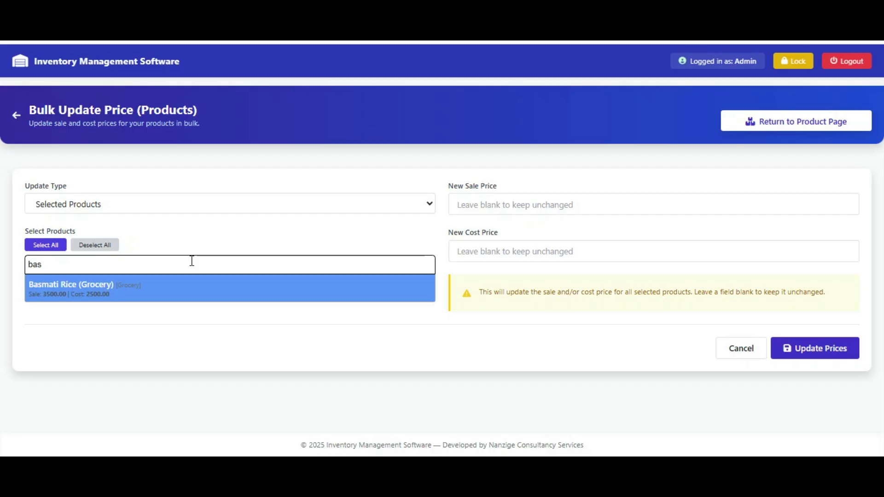
{"action": "key", "text": "BackSpace"}
{"action": "key", "text": "BackSpace"}
{"action": "key", "text": "BackSpace"}
{"action": "type", "text": "cl"}
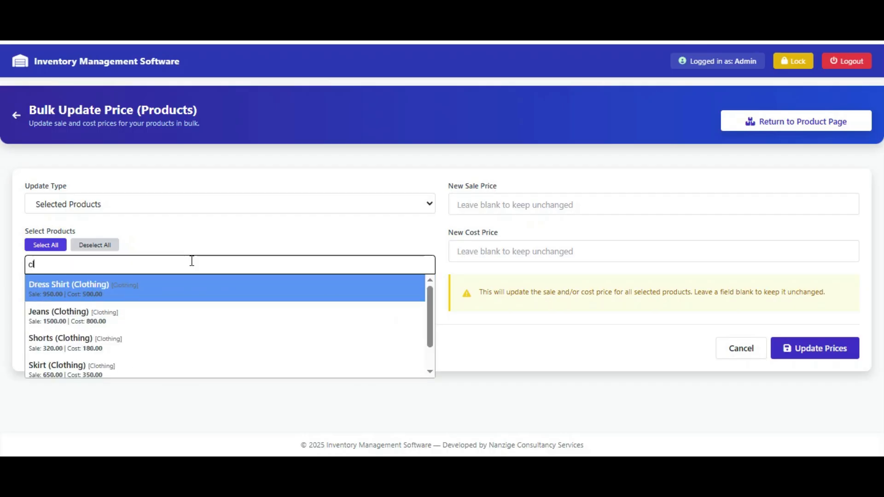
Step: Clear the product search, return to the product list and review all listed products
{"action": "key", "text": "BackSpace"}
{"action": "key", "text": "BackSpace"}
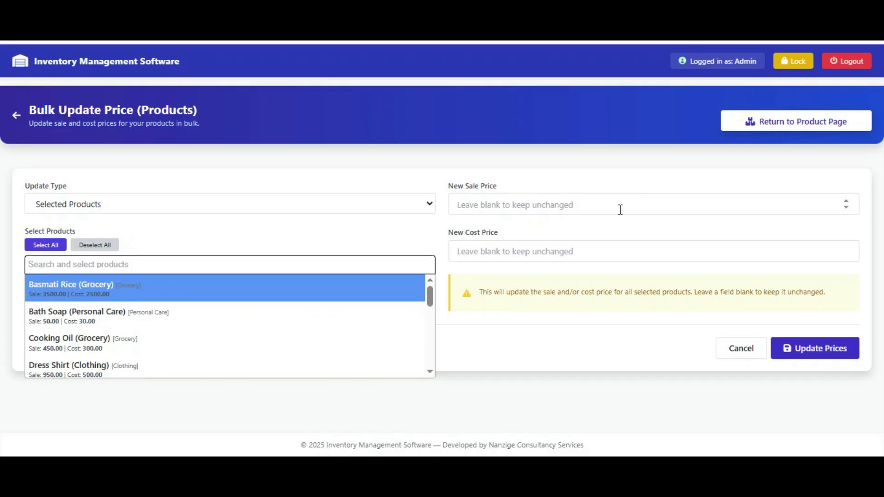
{"action": "left_click", "coordinate": [14, 117]}
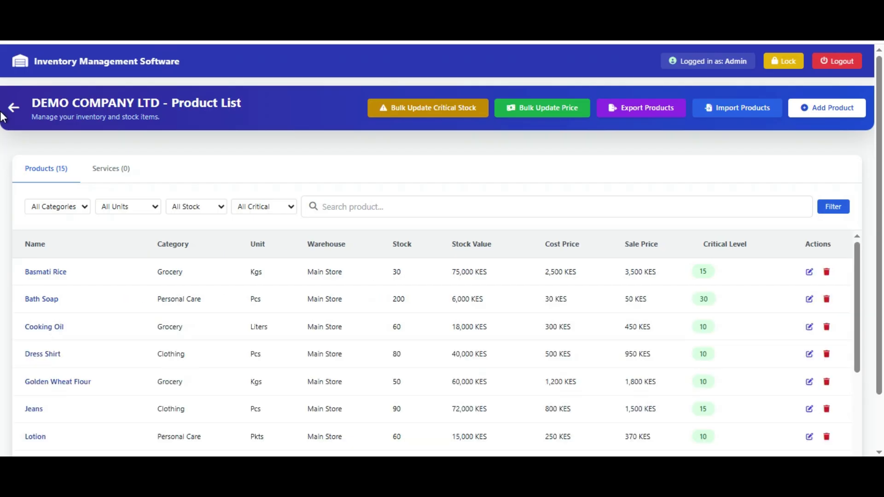
{"action": "scroll", "coordinate": [598, 283], "scroll_direction": "down", "scroll_amount": 6}
{"action": "scroll", "coordinate": [618, 270], "scroll_direction": "down", "scroll_amount": 5}
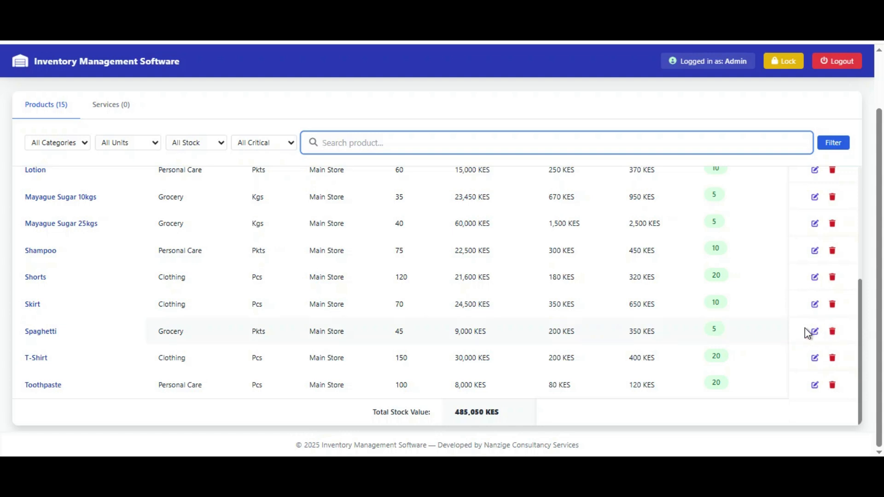
{"action": "scroll", "coordinate": [837, 333], "scroll_direction": "up", "scroll_amount": 5}
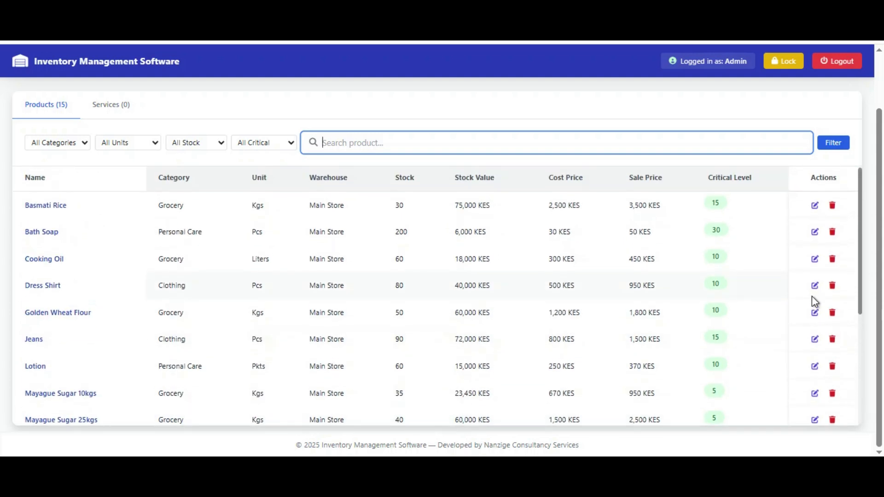
{"action": "scroll", "coordinate": [148, 174], "scroll_direction": "up", "scroll_amount": 2}
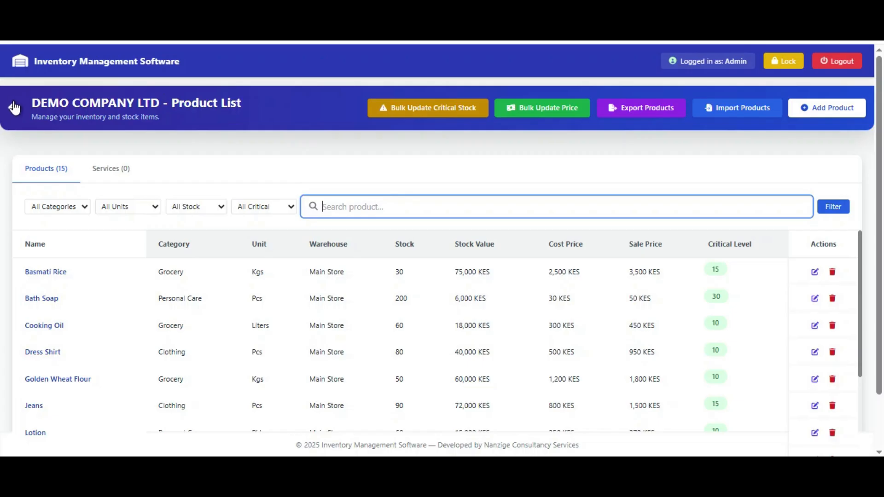
Step: Open the accounts list in the accounting section and look through the chart of accounts
{"action": "left_click", "coordinate": [15, 108]}
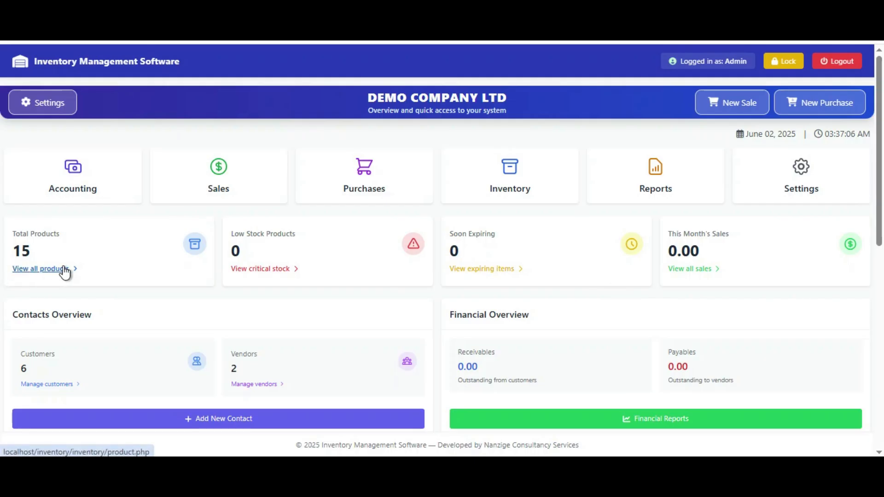
{"action": "left_click", "coordinate": [79, 198]}
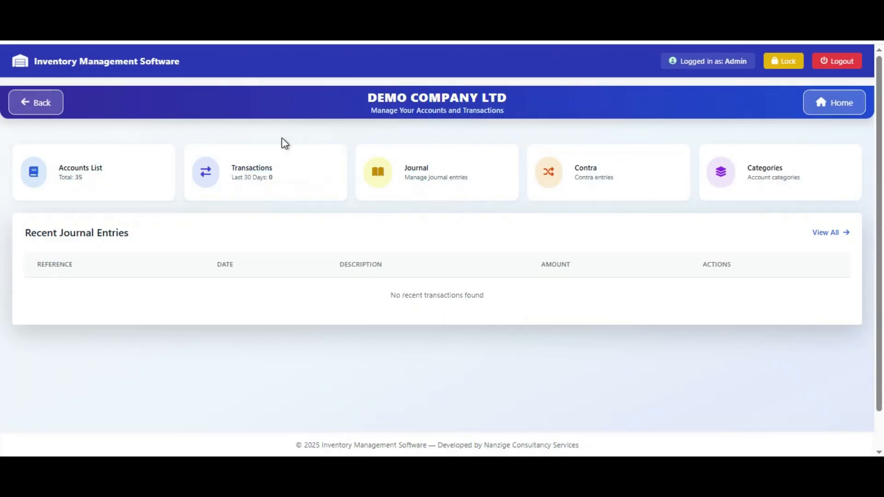
{"action": "left_click", "coordinate": [80, 177]}
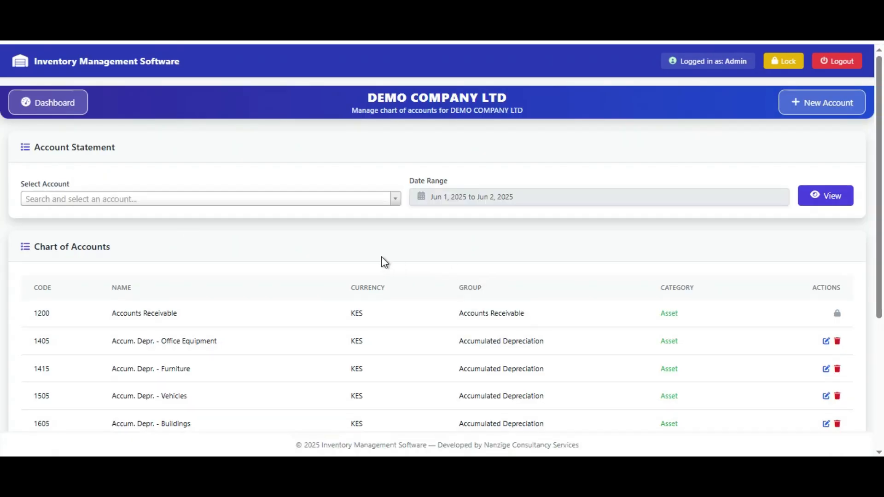
{"action": "scroll", "coordinate": [389, 260], "scroll_direction": "down", "scroll_amount": 5}
{"action": "scroll", "coordinate": [397, 265], "scroll_direction": "up", "scroll_amount": 5}
Step: Open the new account form, examine its currency, category, group and multiple-currency options, and cancel without creating an account
{"action": "left_click", "coordinate": [823, 105]}
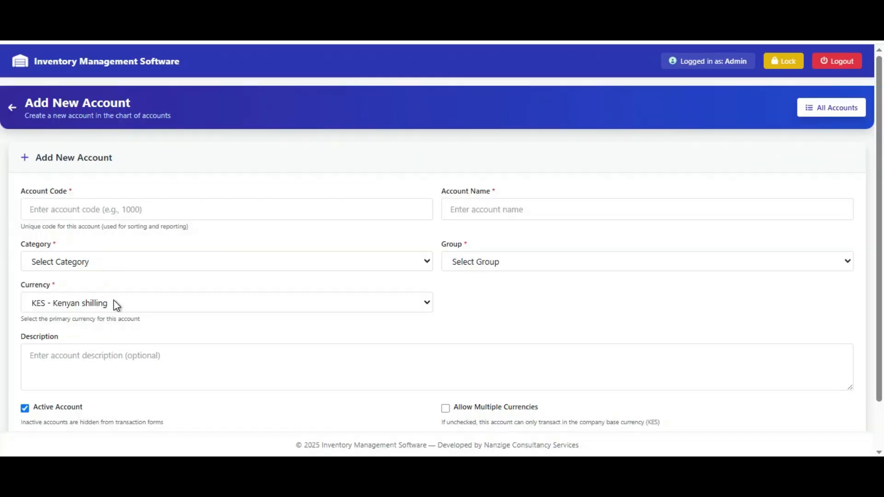
{"action": "left_click", "coordinate": [146, 304]}
{"action": "left_click", "coordinate": [577, 330]}
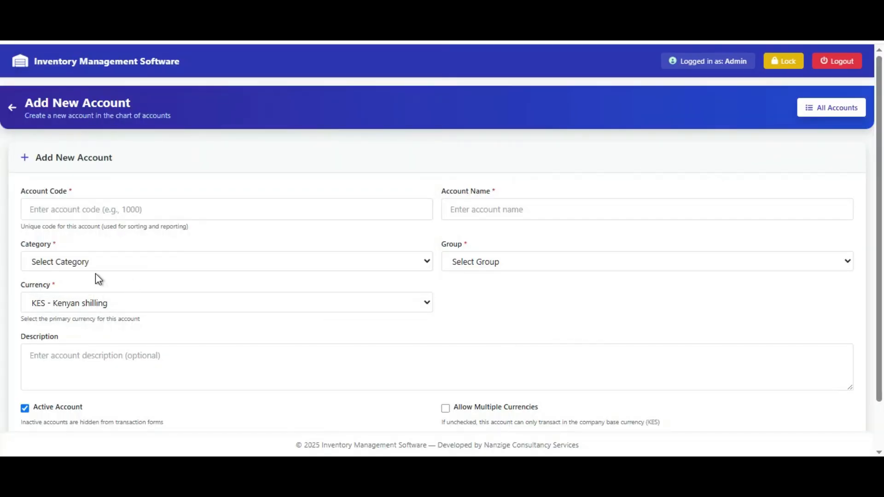
{"action": "left_click", "coordinate": [84, 262]}
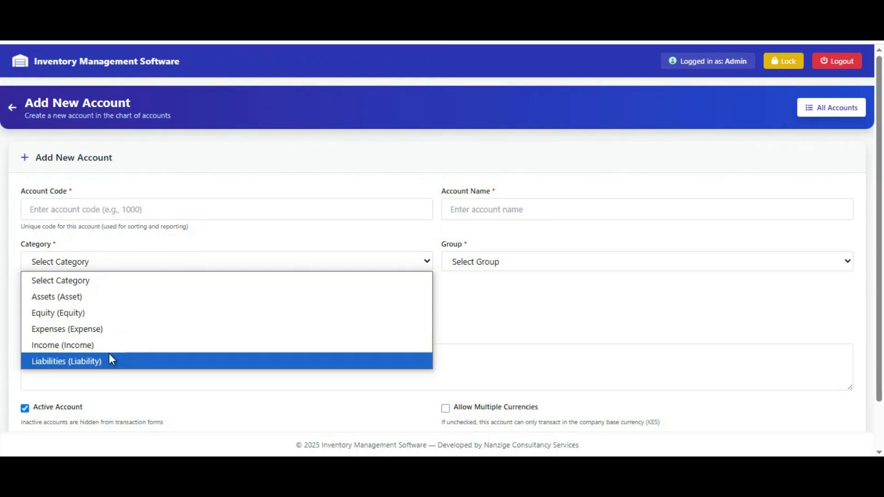
{"action": "left_click", "coordinate": [499, 267]}
{"action": "left_click", "coordinate": [663, 318]}
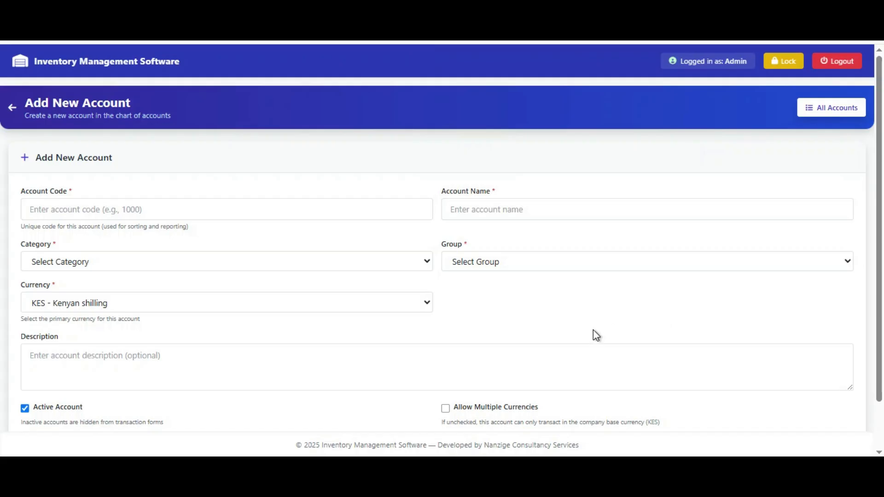
{"action": "scroll", "coordinate": [502, 413], "scroll_direction": "down", "scroll_amount": 2}
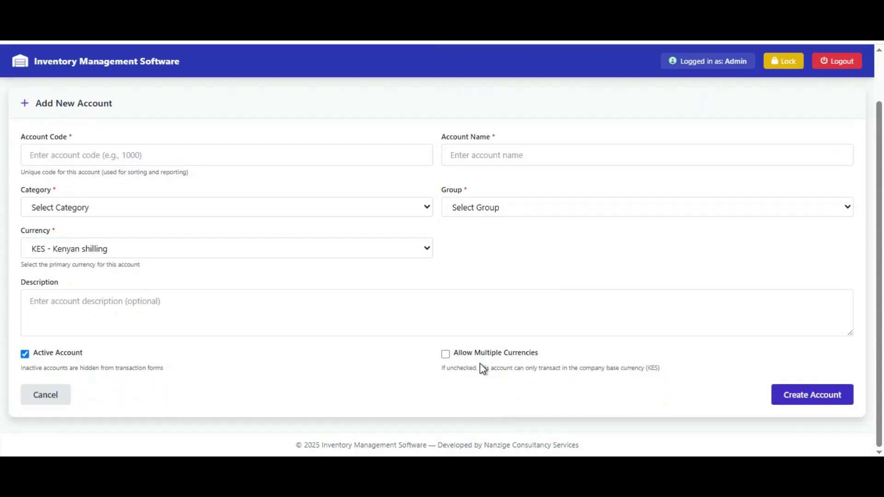
{"action": "left_click", "coordinate": [447, 354]}
{"action": "left_click", "coordinate": [40, 394]}
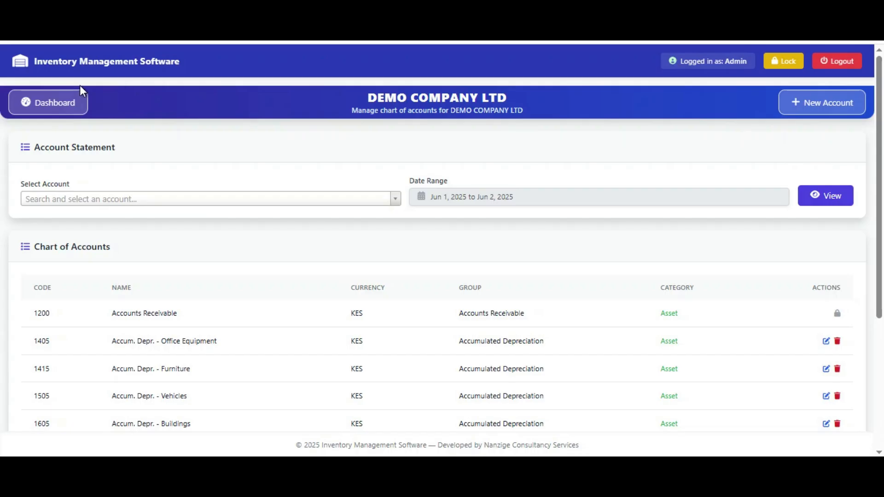
Step: Open the accounting transactions page and look through the accounts available for filtering, keeping All Accounts
{"action": "left_click", "coordinate": [38, 106]}
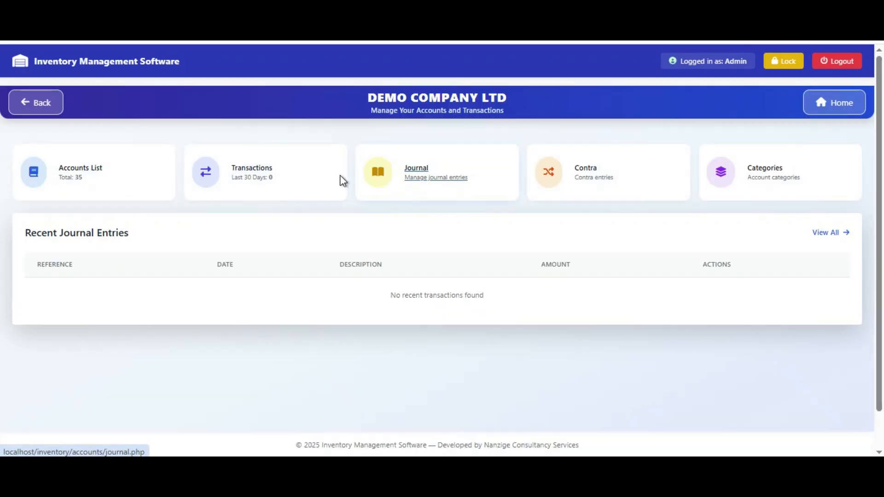
{"action": "left_click", "coordinate": [256, 177]}
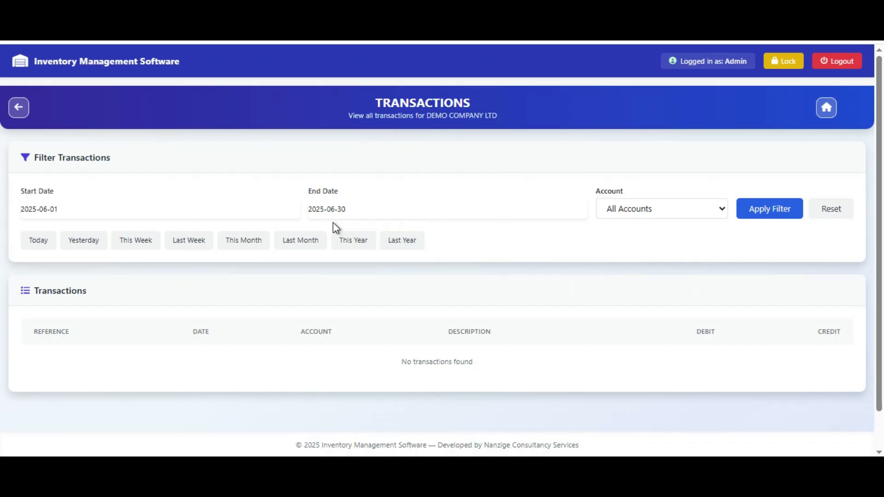
{"action": "left_click", "coordinate": [662, 217]}
{"action": "scroll", "coordinate": [633, 294], "scroll_direction": "down", "scroll_amount": 10}
{"action": "scroll", "coordinate": [634, 294], "scroll_direction": "up", "scroll_amount": 10}
{"action": "scroll", "coordinate": [634, 295], "scroll_direction": "down", "scroll_amount": 10}
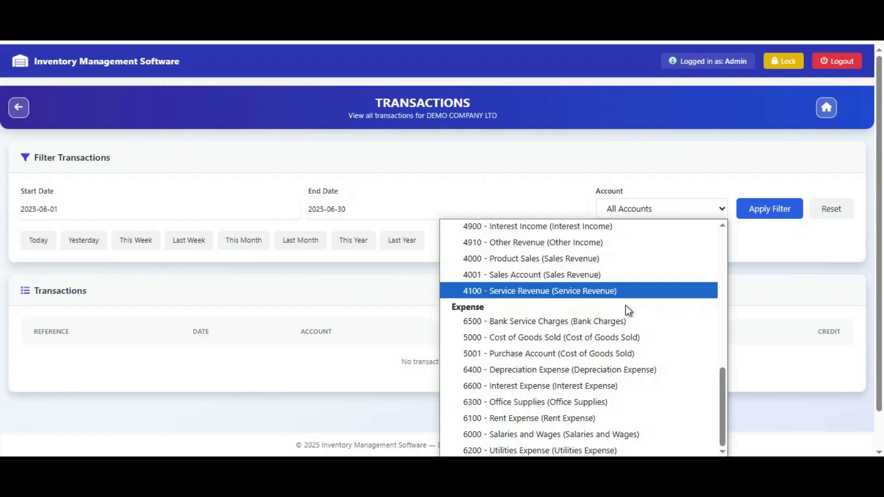
{"action": "left_click", "coordinate": [302, 111]}
{"action": "left_click", "coordinate": [342, 154]}
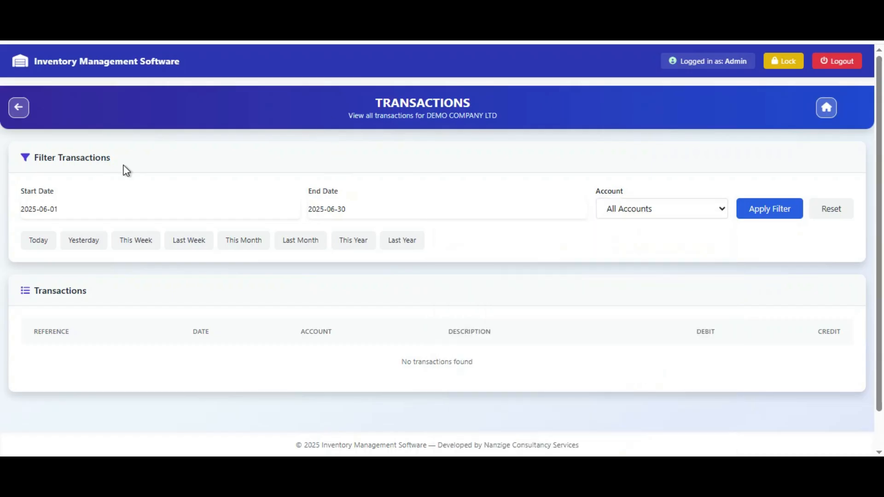
Step: Start a new journal entry and enter "Other Income Received" as its overall description
{"action": "left_click", "coordinate": [21, 111]}
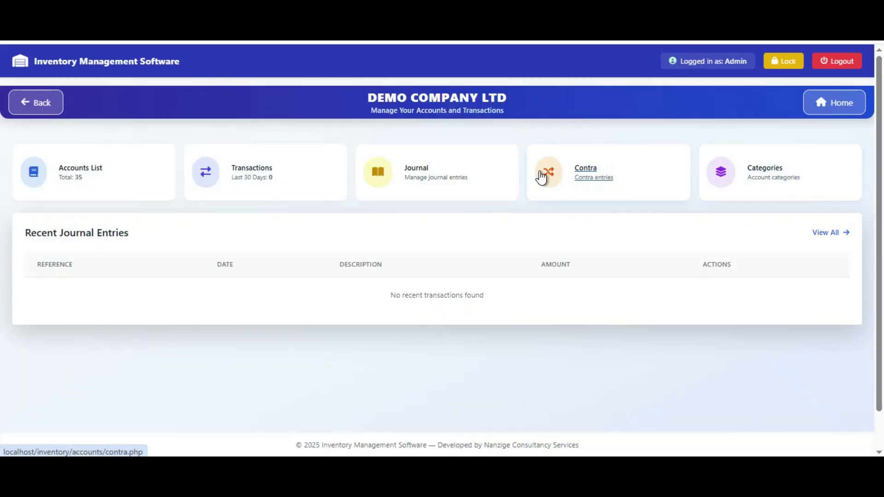
{"action": "left_click", "coordinate": [418, 174]}
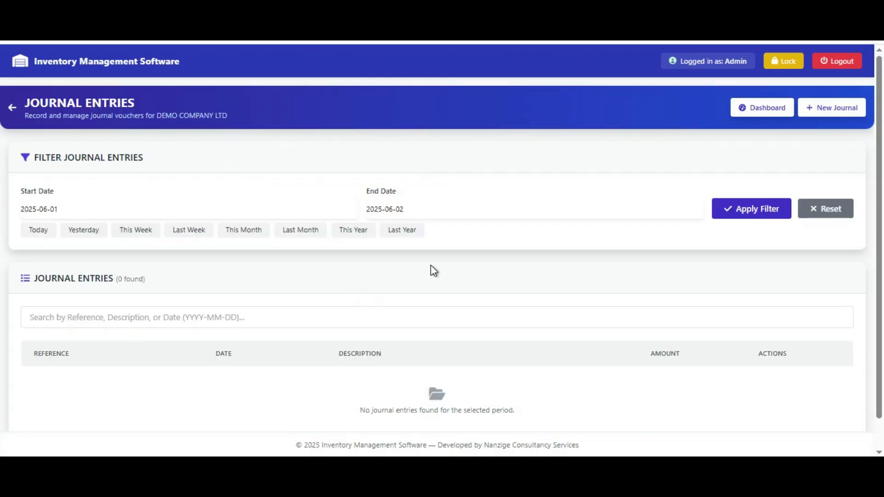
{"action": "left_click", "coordinate": [839, 112]}
{"action": "scroll", "coordinate": [71, 256], "scroll_direction": "down", "scroll_amount": 3}
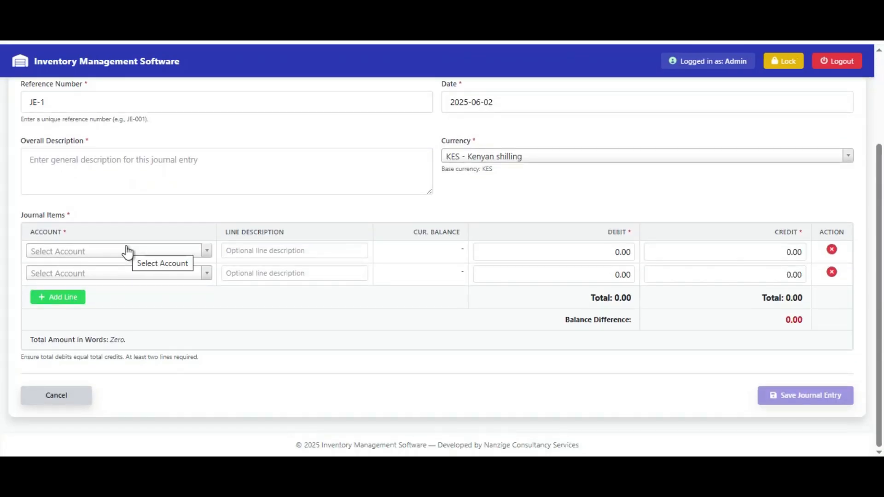
{"action": "scroll", "coordinate": [138, 175], "scroll_direction": "up", "scroll_amount": 3}
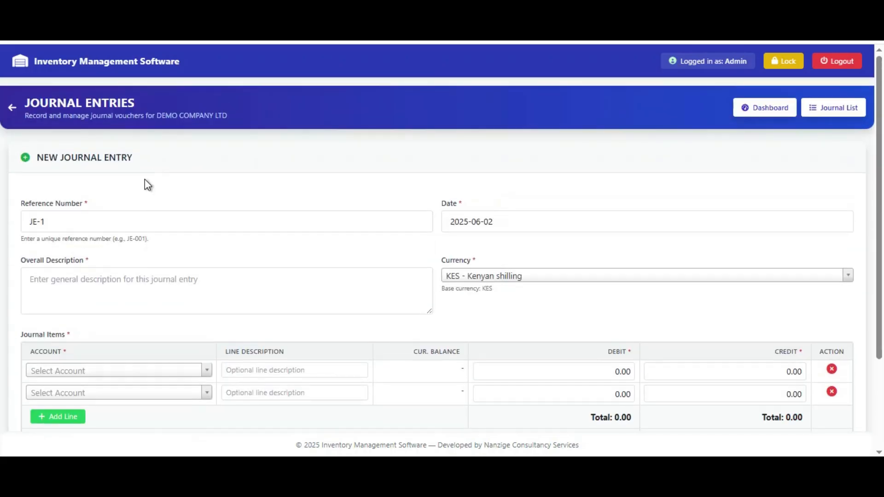
{"action": "scroll", "coordinate": [108, 242], "scroll_direction": "down", "scroll_amount": 2}
{"action": "left_click", "coordinate": [123, 224]}
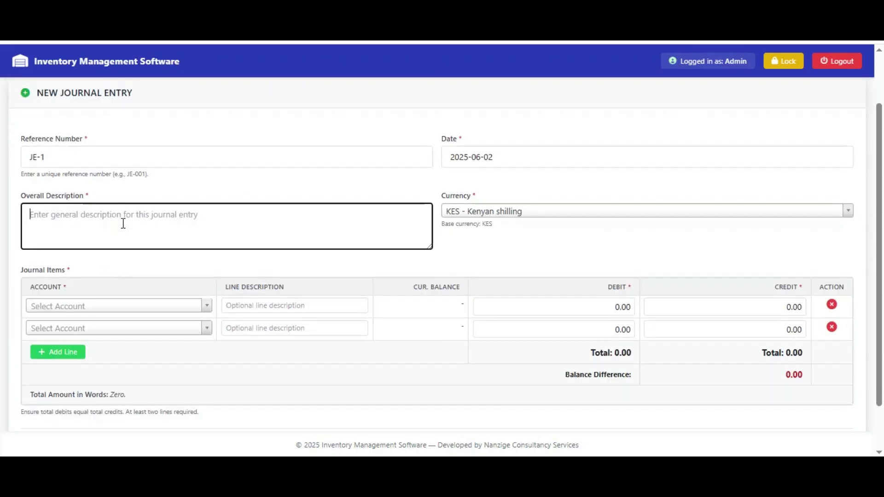
{"action": "type", "text": "Other Income Received"}
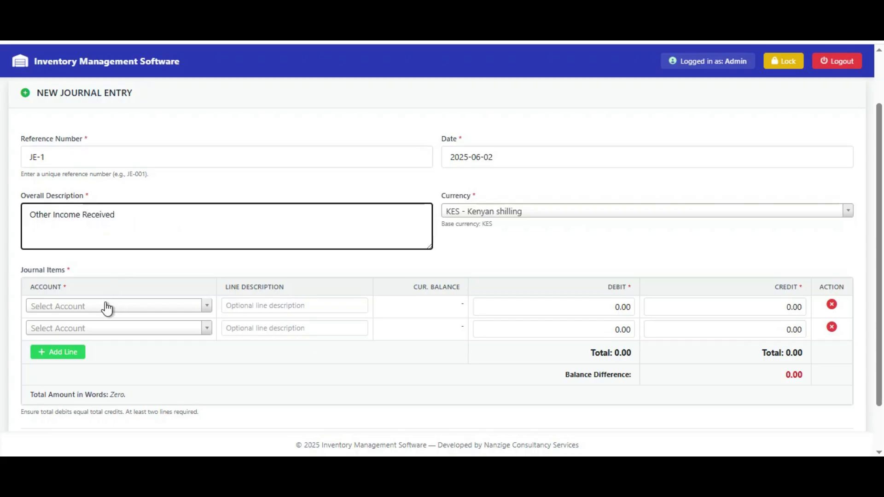
Step: Assign 1001 - Cash on Hand to the first journal line and enter a debit of 50000
{"action": "left_click", "coordinate": [106, 306]}
{"action": "type", "text": "100"}
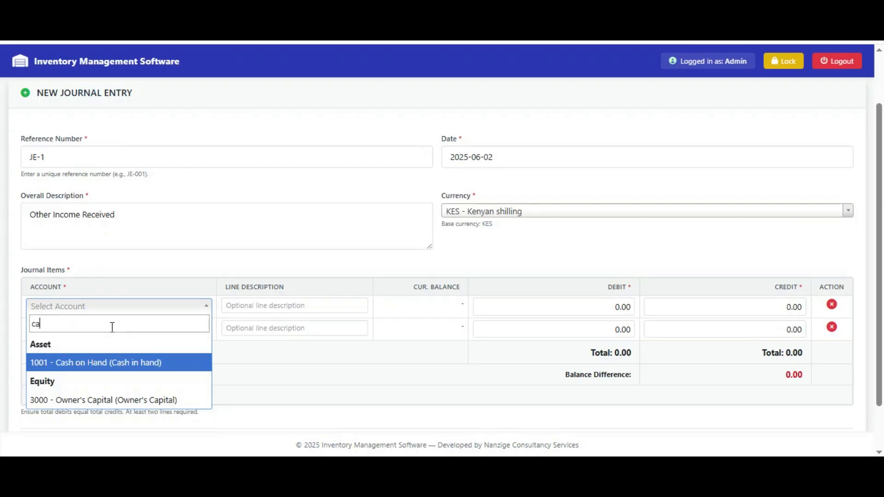
{"action": "key", "text": "Return"}
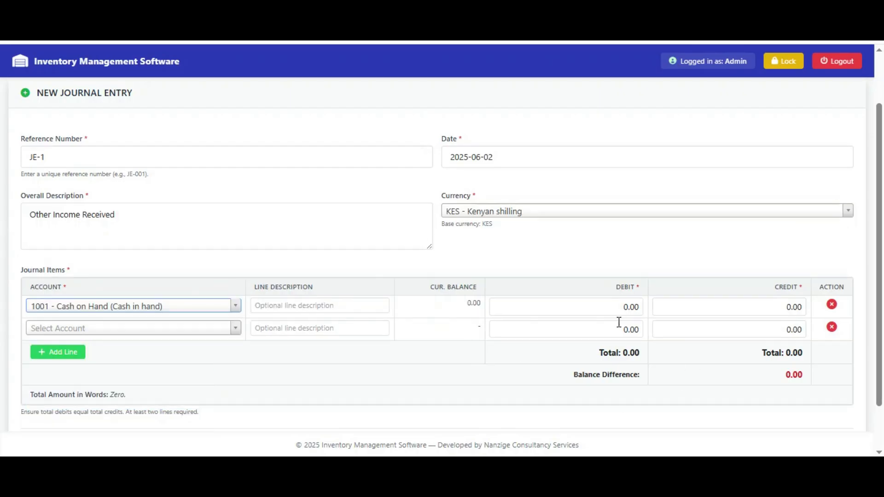
{"action": "left_click", "coordinate": [610, 307]}
{"action": "type", "text": "50000"}
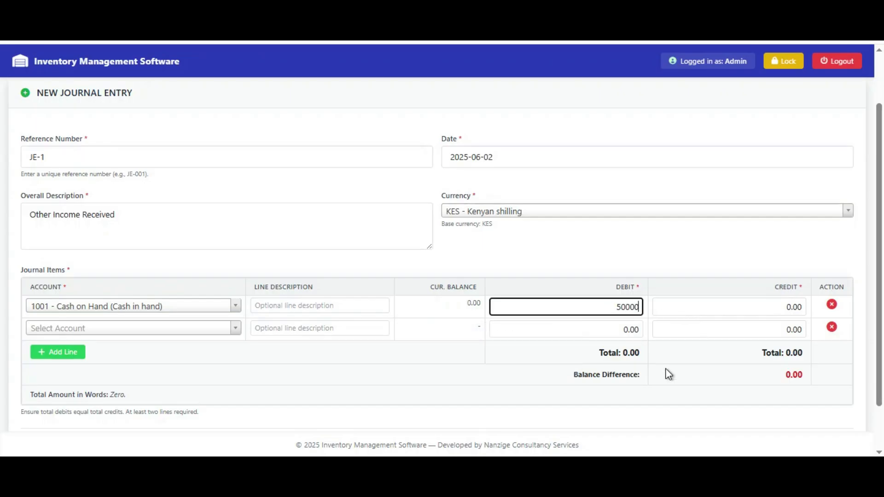
{"action": "left_click", "coordinate": [680, 382]}
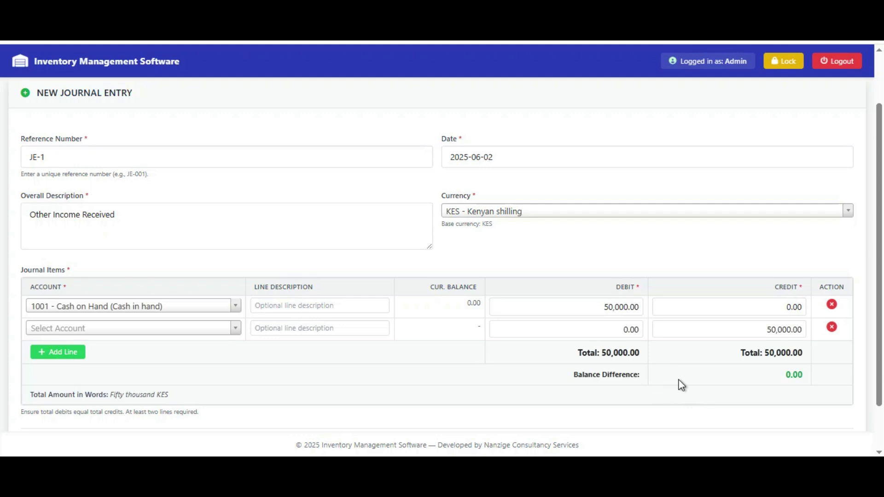
Step: Assign 4910 - Other Revenue to the second journal line and check the completed entry
{"action": "left_click", "coordinate": [136, 332]}
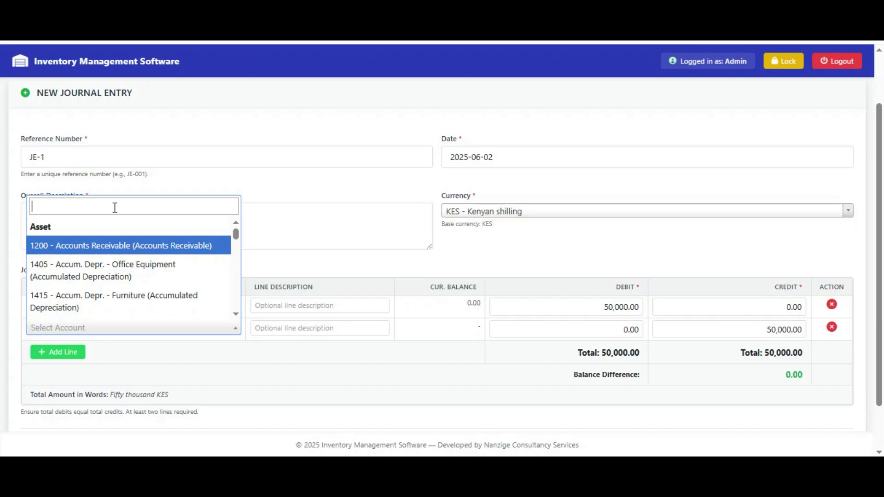
{"action": "type", "text": "oth"}
{"action": "key", "text": "Return"}
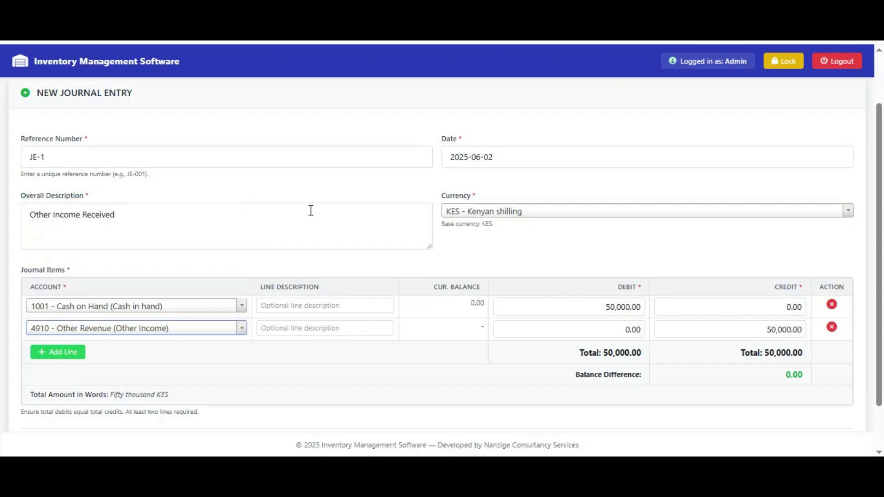
{"action": "scroll", "coordinate": [529, 318], "scroll_direction": "down", "scroll_amount": 2}
{"action": "scroll", "coordinate": [525, 299], "scroll_direction": "up", "scroll_amount": 2}
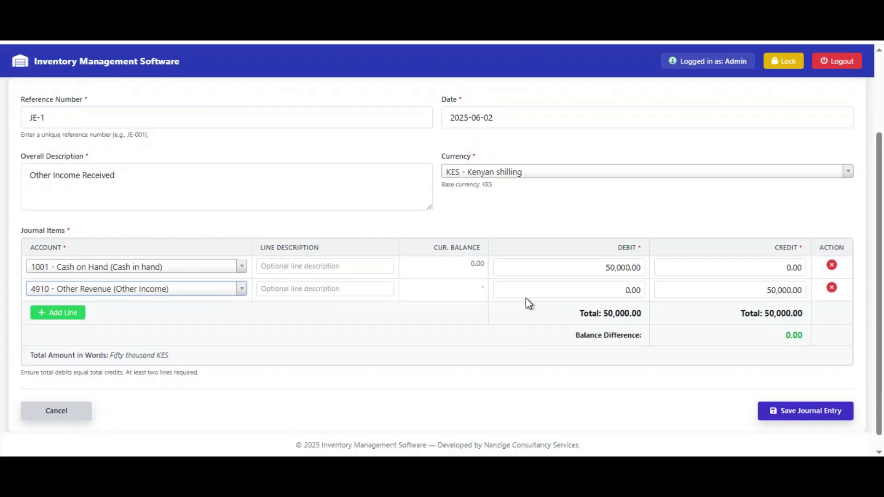
Step: Try setting the journal entry's currency to ALL - Albanian lek and decline creating an exchange rate
{"action": "left_click", "coordinate": [559, 222]}
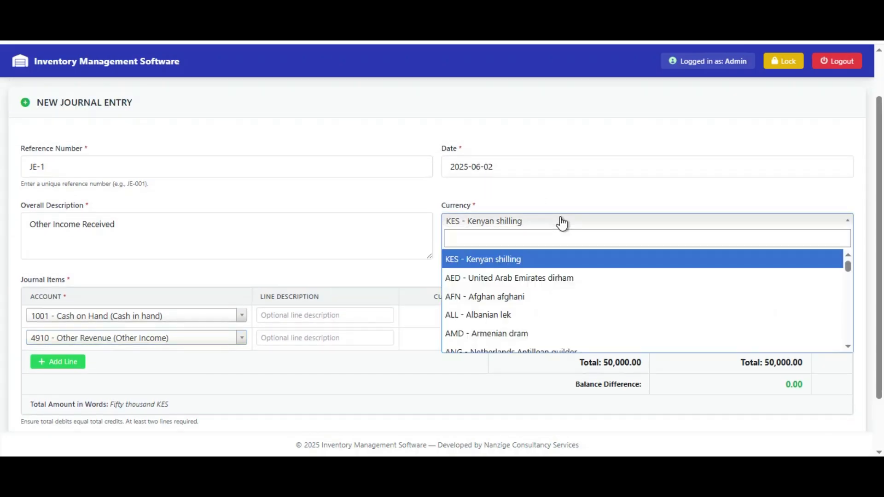
{"action": "left_click", "coordinate": [526, 315]}
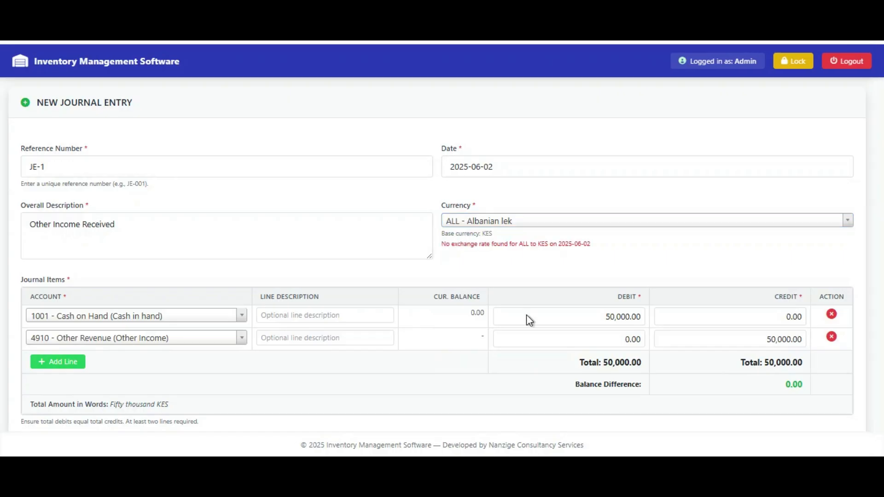
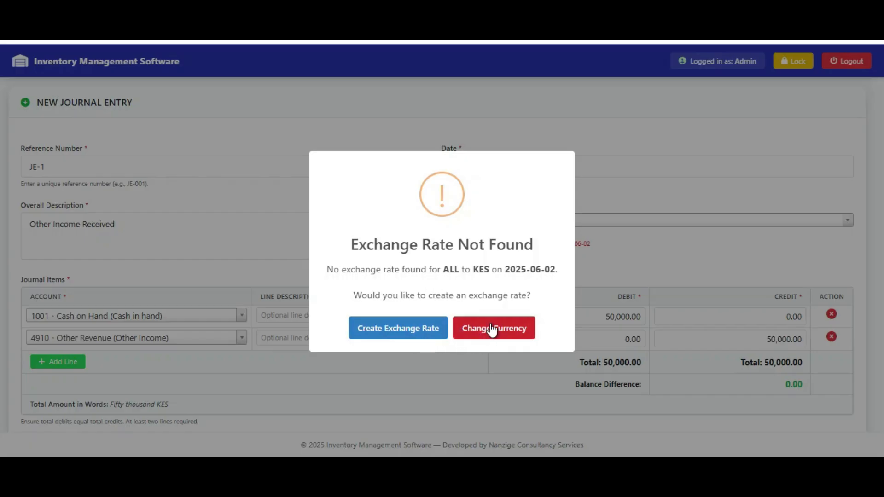
{"action": "left_click", "coordinate": [510, 329]}
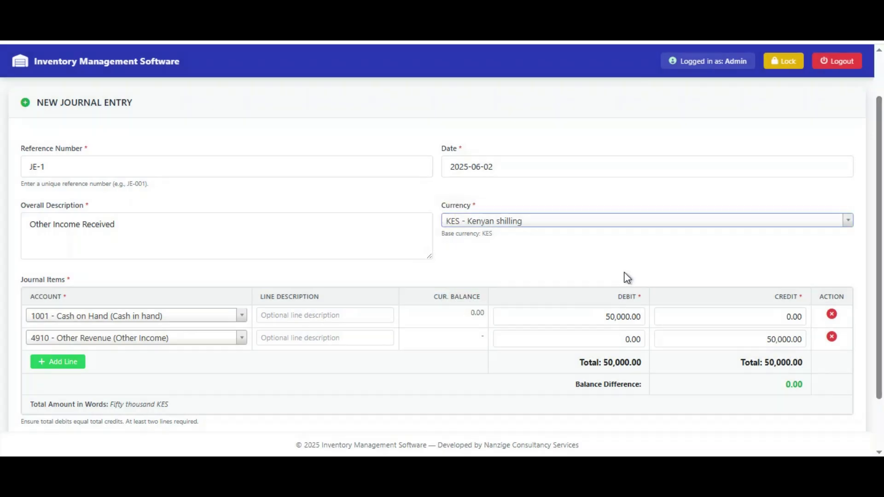
Step: Save the journal entry, close its voucher, and return from the journal list to the accounts overview
{"action": "scroll", "coordinate": [529, 234], "scroll_direction": "down", "scroll_amount": 2}
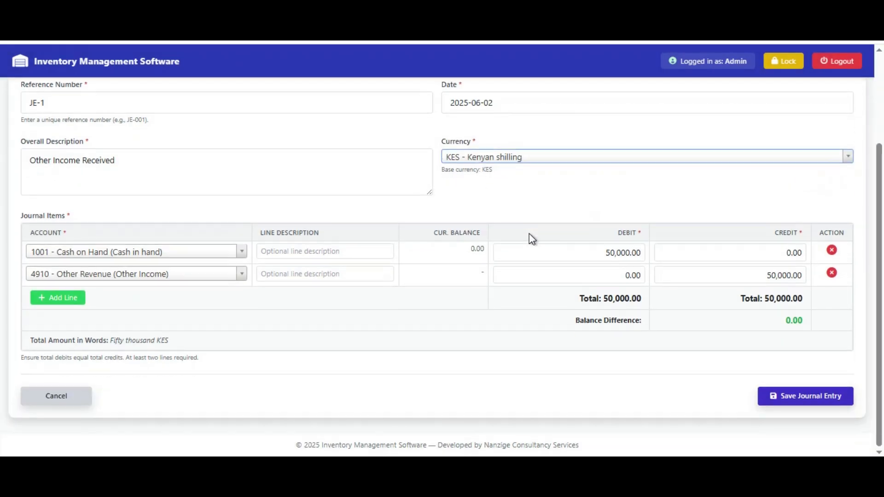
{"action": "left_click", "coordinate": [806, 406]}
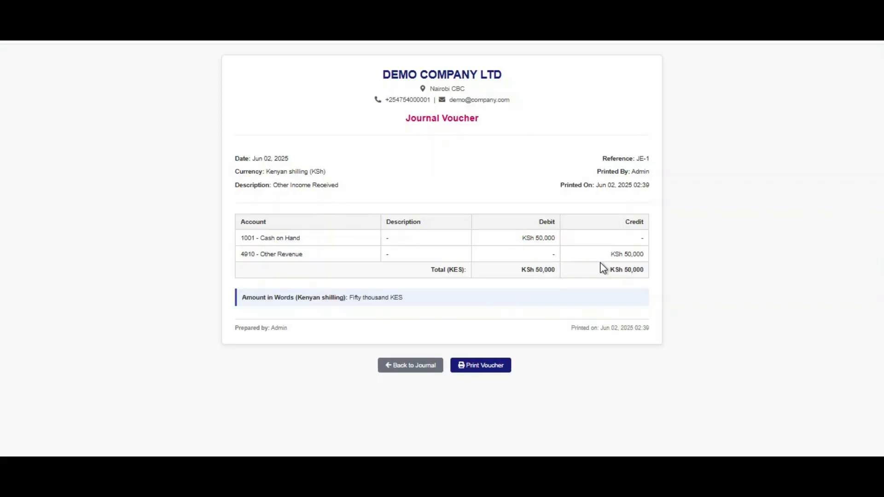
{"action": "left_click", "coordinate": [411, 366]}
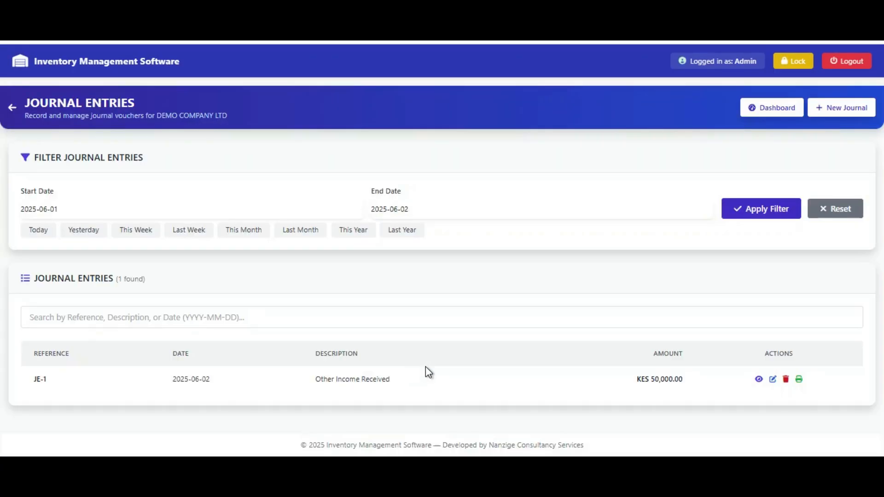
{"action": "left_click", "coordinate": [14, 114]}
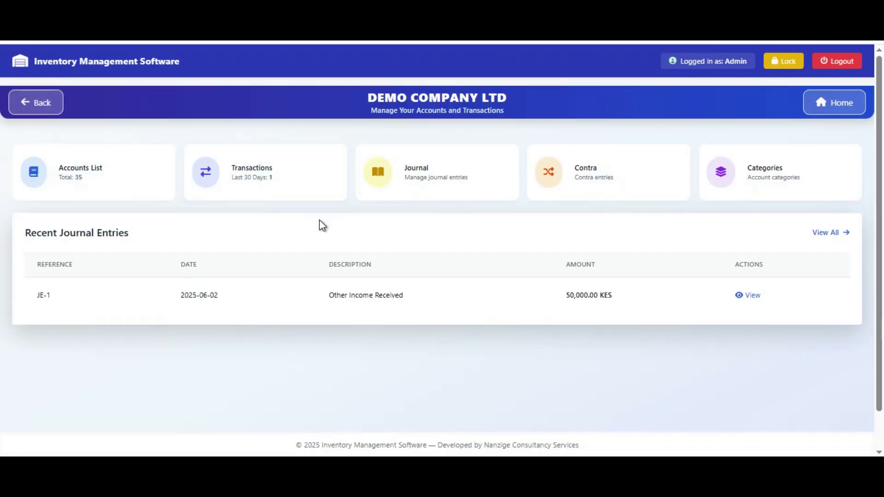
Step: Try a new contra entry from 1001 - Cash on Hand, check the destination accounts, and cancel back to the accounts overview
{"action": "left_click", "coordinate": [580, 184]}
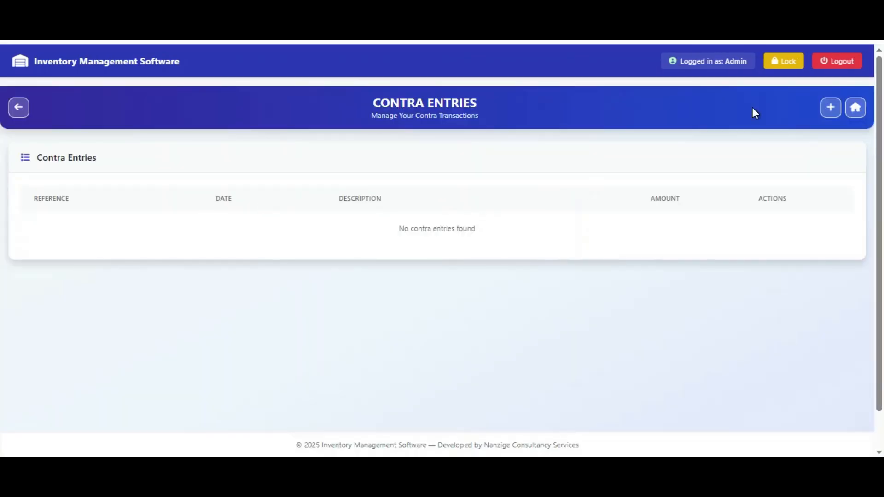
{"action": "left_click", "coordinate": [831, 108]}
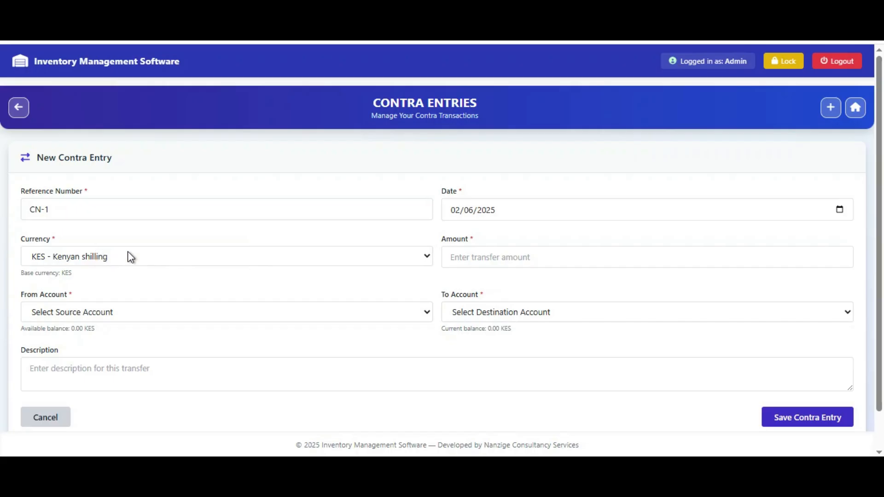
{"action": "left_click", "coordinate": [116, 312]}
{"action": "left_click", "coordinate": [118, 347]}
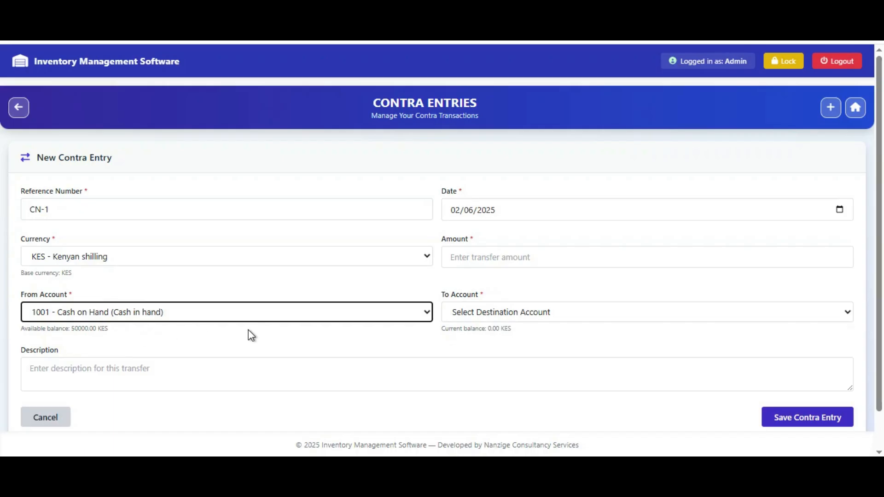
{"action": "left_click", "coordinate": [558, 313]}
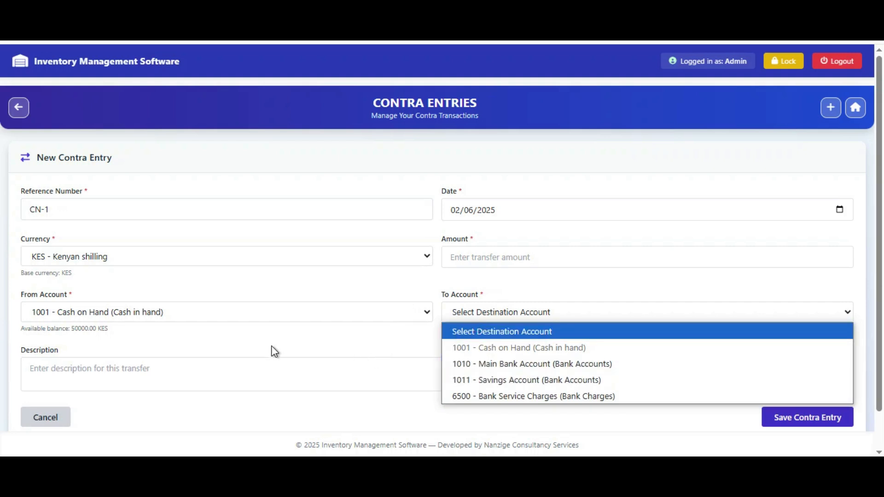
{"action": "left_click", "coordinate": [39, 423]}
{"action": "left_click", "coordinate": [39, 423]}
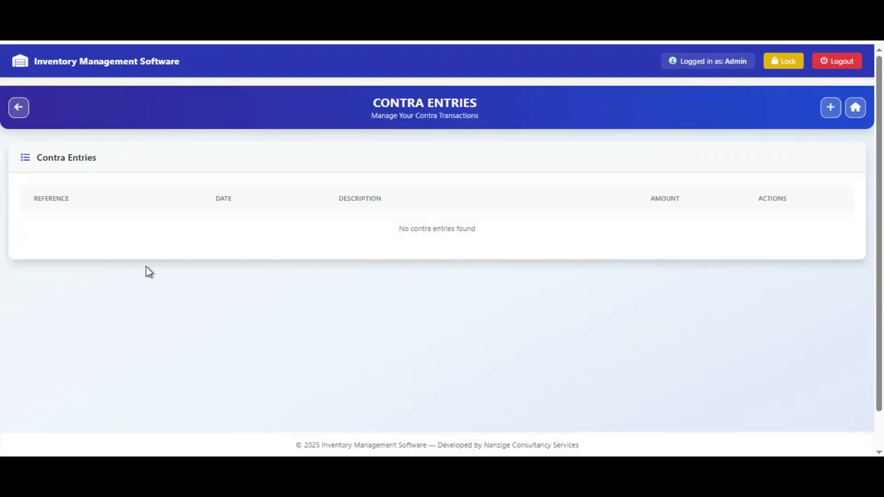
{"action": "left_click", "coordinate": [19, 113]}
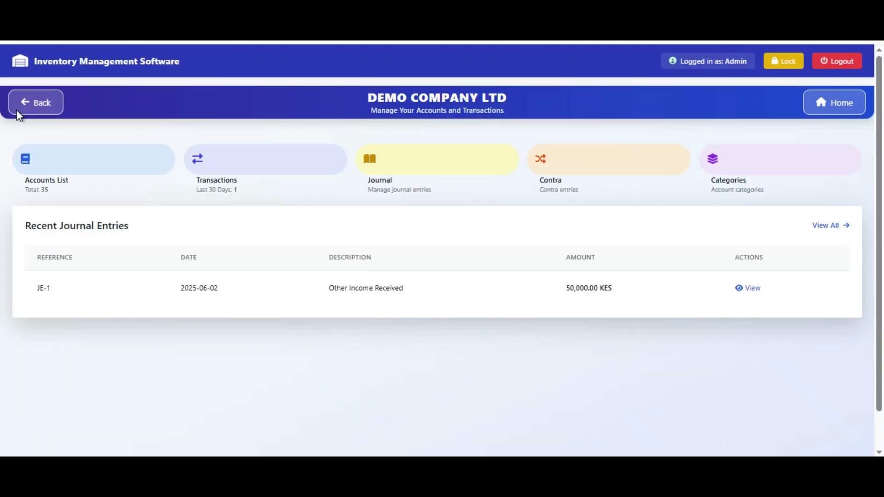
Step: Return to the main dashboard, open the Purchases Dashboard, and examine its totals and charts
{"action": "left_click", "coordinate": [28, 110]}
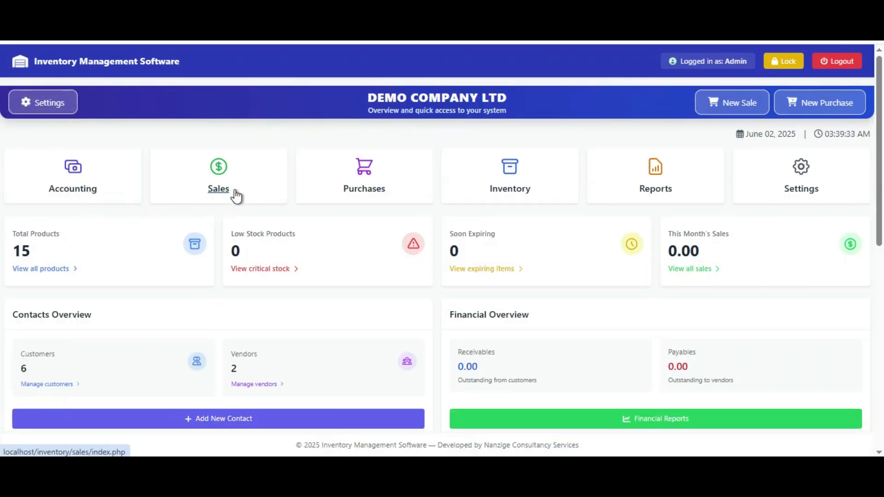
{"action": "left_click", "coordinate": [364, 190]}
{"action": "scroll", "coordinate": [683, 270], "scroll_direction": "down", "scroll_amount": 3}
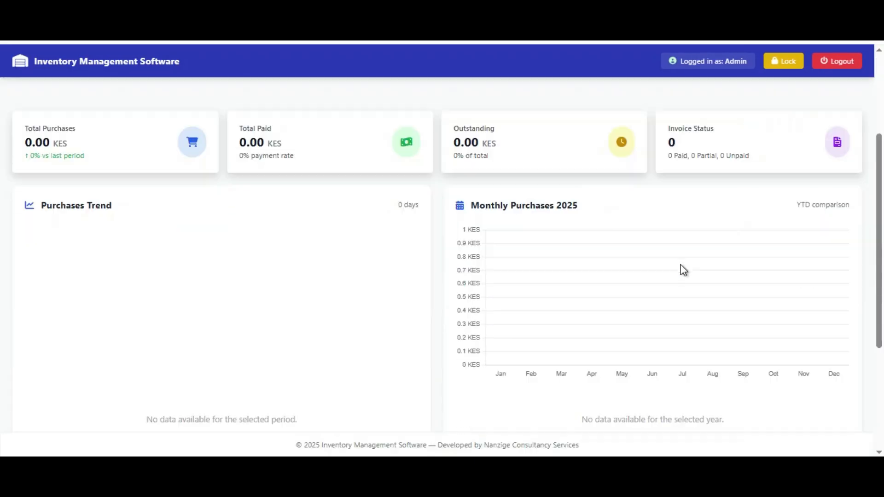
{"action": "scroll", "coordinate": [598, 281], "scroll_direction": "down", "scroll_amount": 3}
{"action": "scroll", "coordinate": [513, 280], "scroll_direction": "up", "scroll_amount": 6}
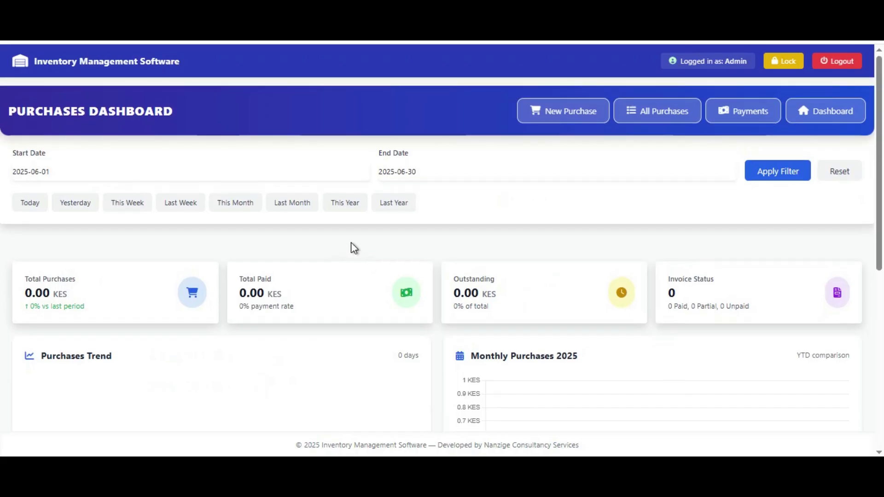
Step: Start a new purchase from vendor Supplier A for the Main Store warehouse, leaving the terms template unselected
{"action": "left_click", "coordinate": [565, 118]}
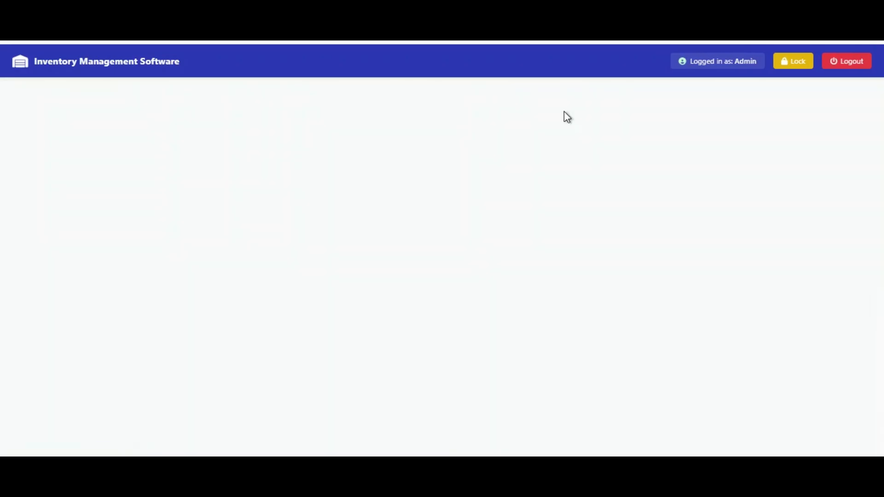
{"action": "scroll", "coordinate": [149, 183], "scroll_direction": "down", "scroll_amount": 7}
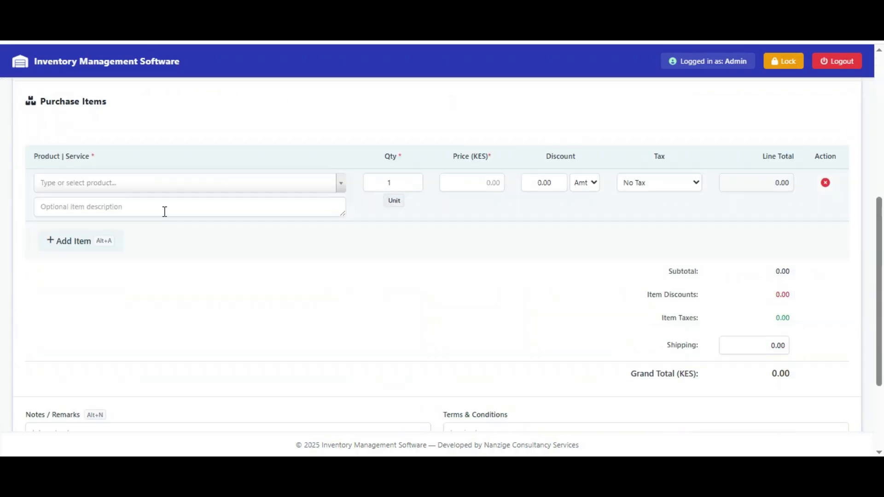
{"action": "scroll", "coordinate": [185, 203], "scroll_direction": "up", "scroll_amount": 4}
{"action": "scroll", "coordinate": [57, 137], "scroll_direction": "up", "scroll_amount": 3}
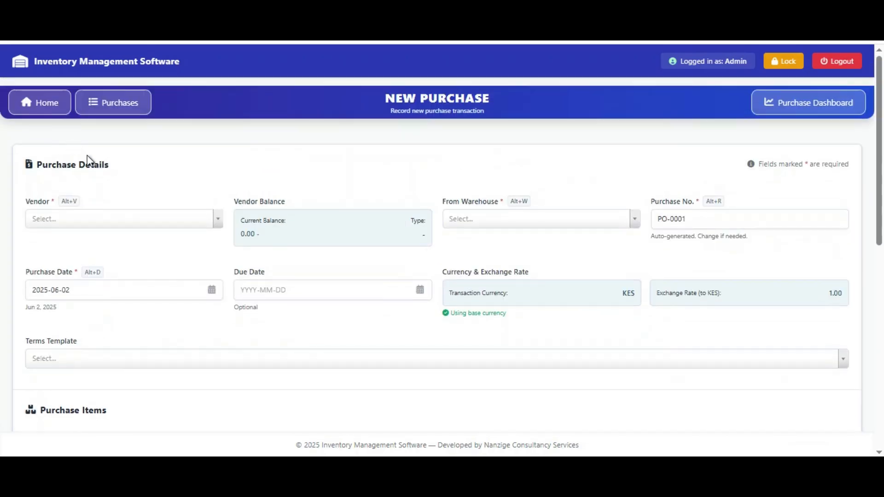
{"action": "left_click", "coordinate": [147, 227]}
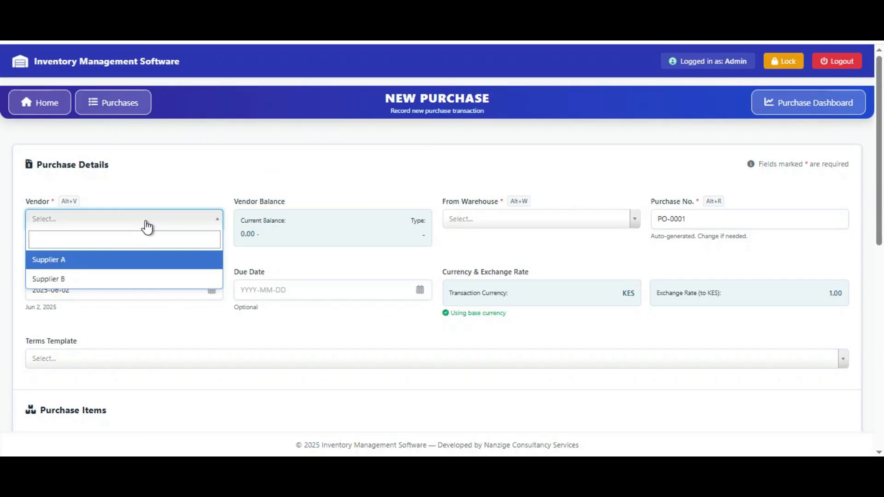
{"action": "left_click", "coordinate": [88, 262]}
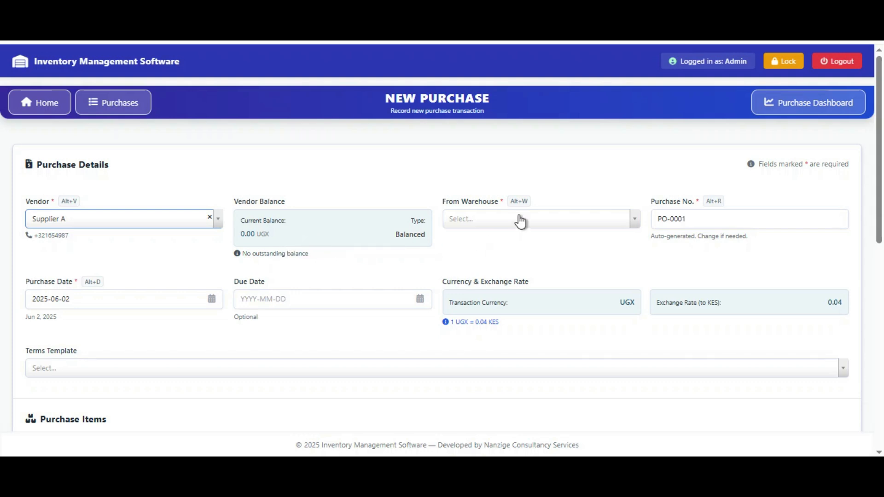
{"action": "left_click", "coordinate": [536, 225]}
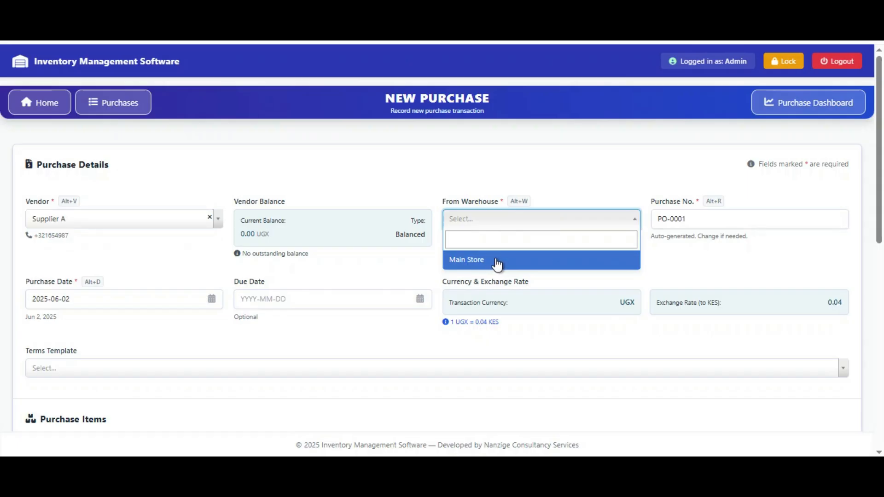
{"action": "left_click", "coordinate": [496, 261]}
{"action": "scroll", "coordinate": [626, 234], "scroll_direction": "down", "scroll_amount": 3}
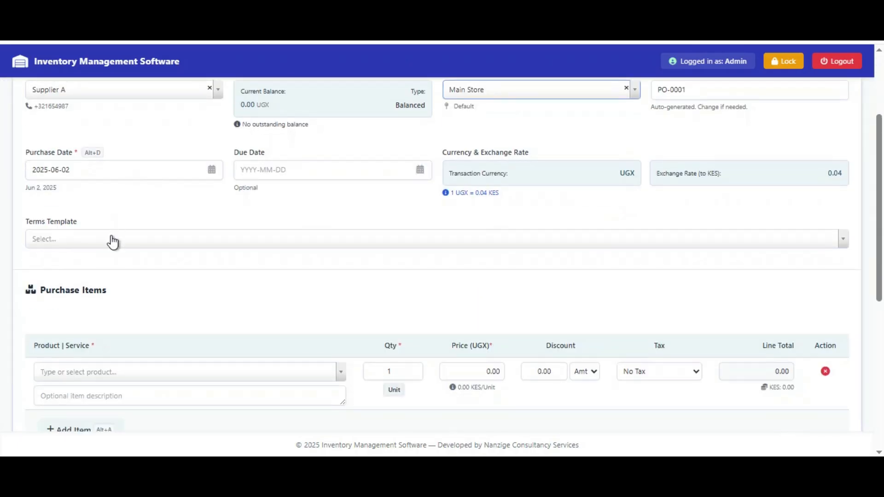
{"action": "left_click", "coordinate": [118, 239]}
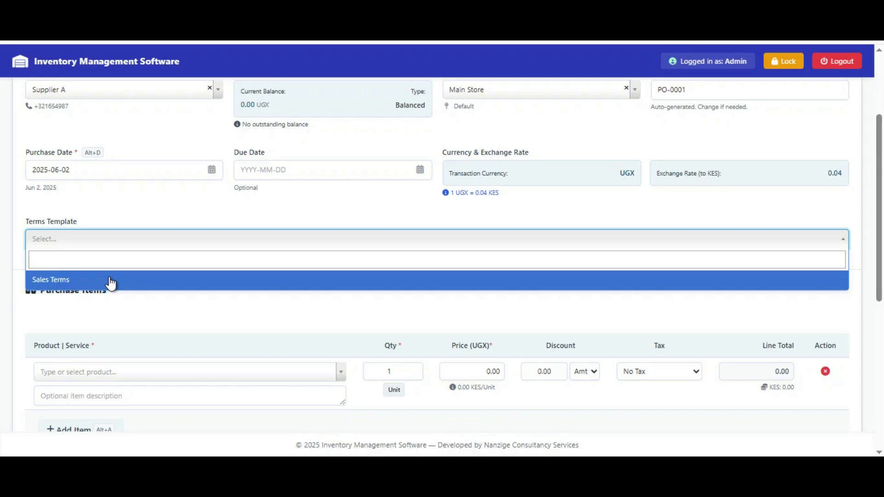
{"action": "left_click", "coordinate": [131, 217]}
Step: Add Bath Soap (Personal Care) as the first purchase item with a quantity of 10
{"action": "scroll", "coordinate": [142, 307], "scroll_direction": "down", "scroll_amount": 3}
{"action": "left_click", "coordinate": [135, 247]}
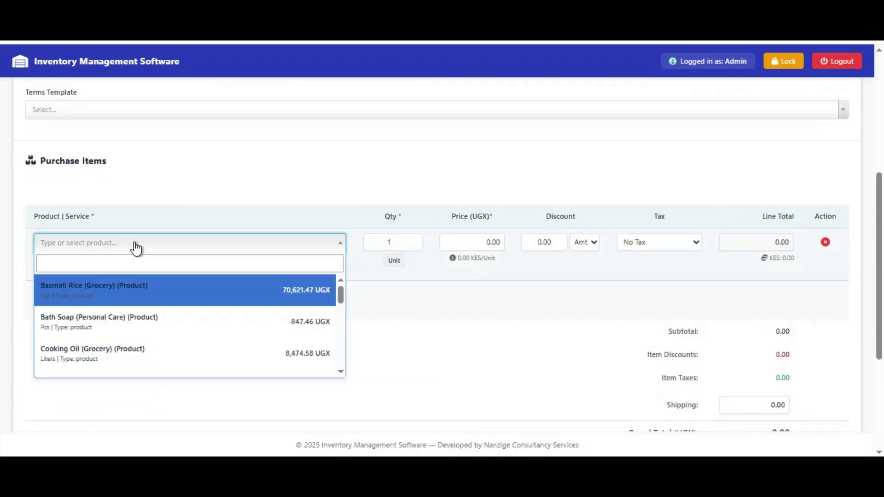
{"action": "left_click", "coordinate": [149, 326]}
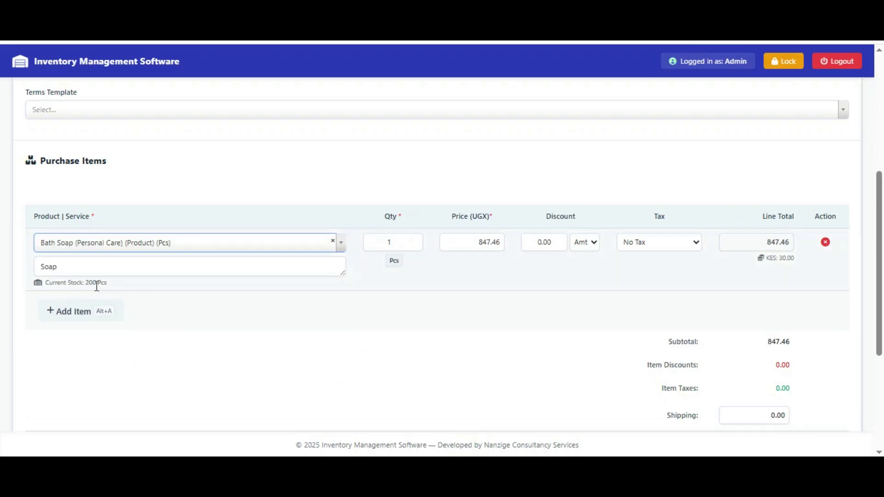
{"action": "left_click", "coordinate": [398, 242]}
{"action": "type", "text": "0"}
{"action": "left_click", "coordinate": [516, 272]}
{"action": "scroll", "coordinate": [717, 313], "scroll_direction": "down", "scroll_amount": 1}
{"action": "scroll", "coordinate": [674, 303], "scroll_direction": "up", "scroll_amount": 2}
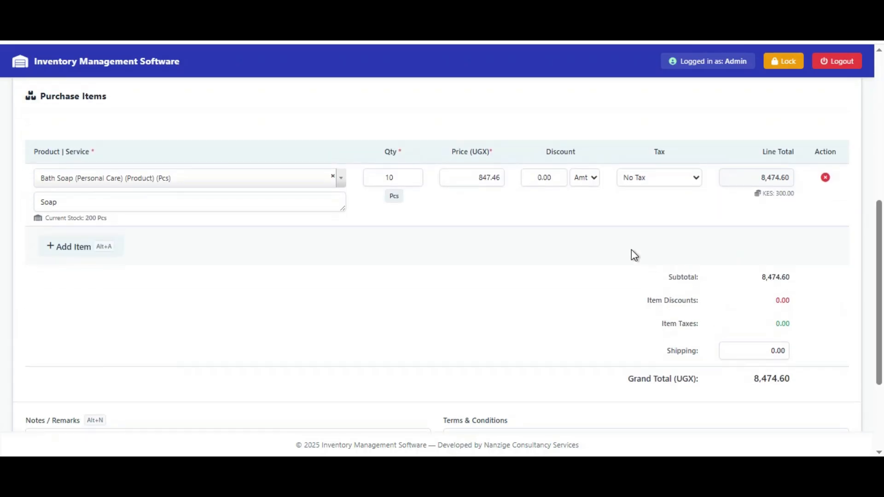
Step: Give the Bath Soap line a 5 % discount and leave its tax at No Tax
{"action": "left_click", "coordinate": [546, 179]}
{"action": "type", "text": "5"}
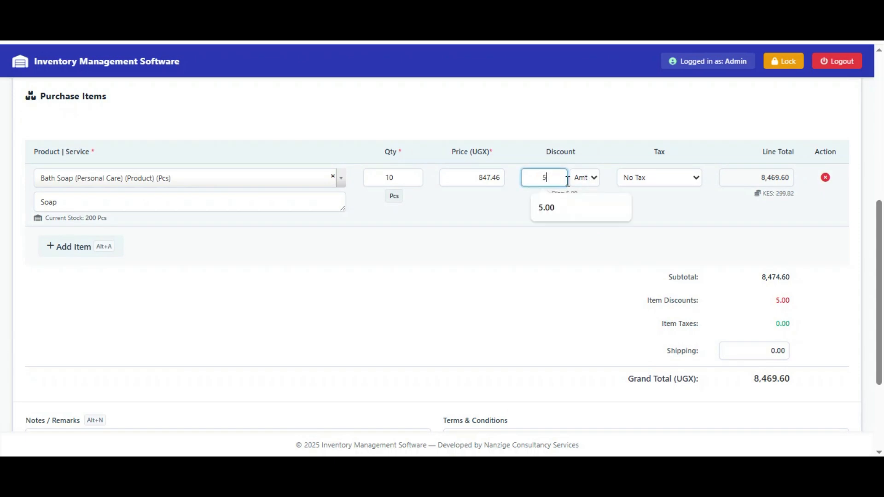
{"action": "left_click", "coordinate": [583, 177]}
{"action": "left_click", "coordinate": [580, 211]}
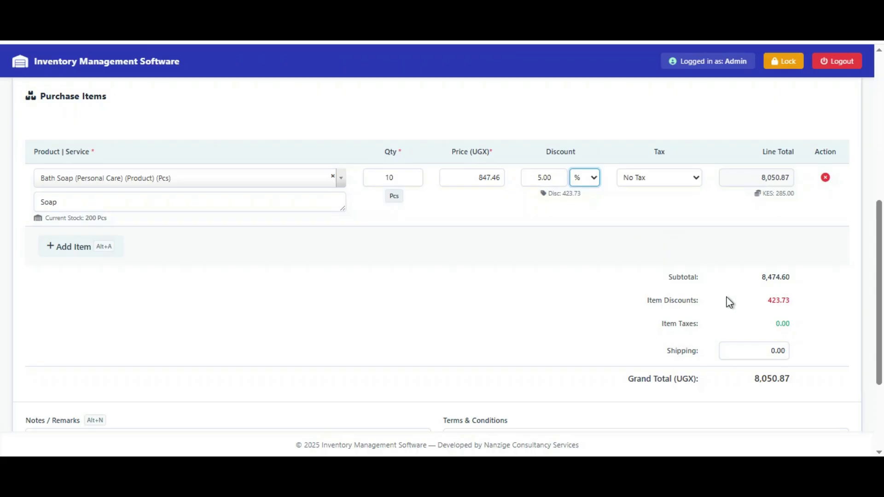
{"action": "left_click", "coordinate": [669, 180]}
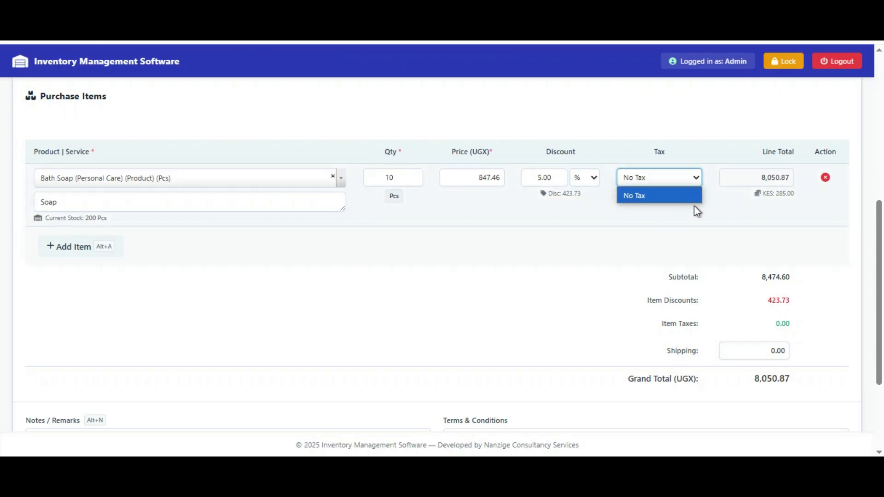
{"action": "left_click", "coordinate": [744, 274]}
Step: Check the completed purchase form and save the purchase, confirming the save
{"action": "scroll", "coordinate": [742, 281], "scroll_direction": "down", "scroll_amount": 3}
{"action": "scroll", "coordinate": [393, 316], "scroll_direction": "up", "scroll_amount": 1}
{"action": "scroll", "coordinate": [394, 317], "scroll_direction": "up", "scroll_amount": 5}
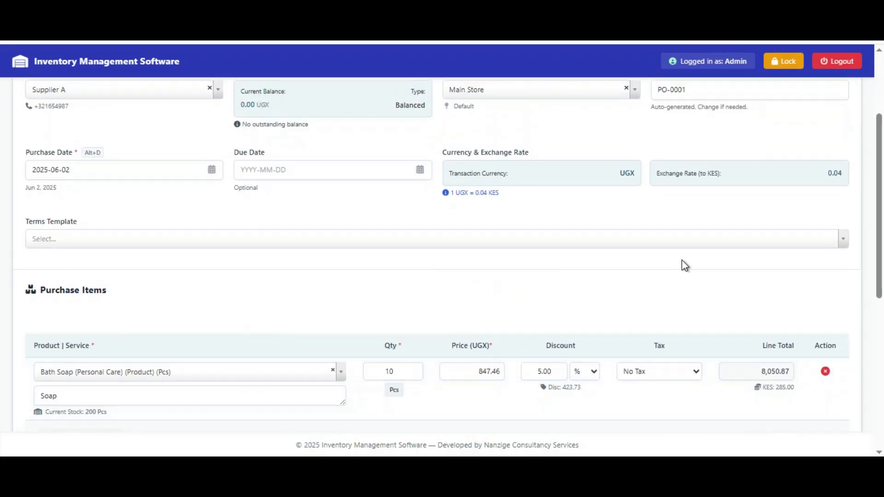
{"action": "scroll", "coordinate": [685, 266], "scroll_direction": "down", "scroll_amount": 6}
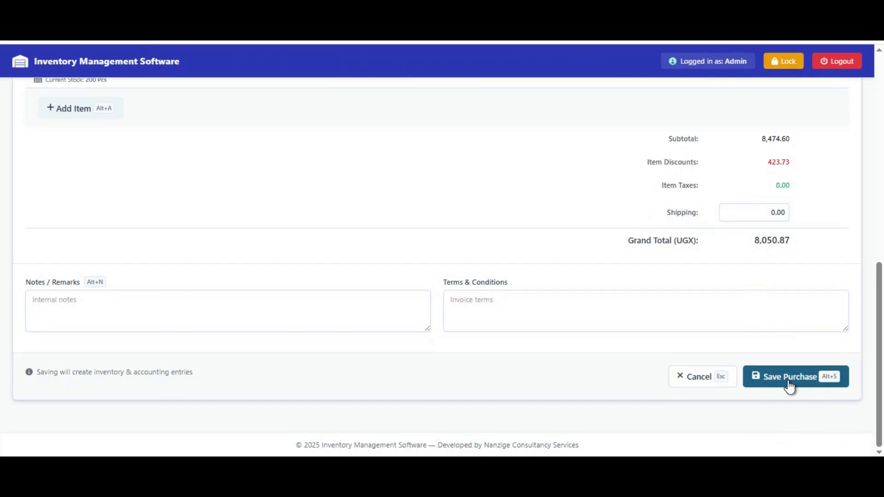
{"action": "left_click", "coordinate": [788, 388]}
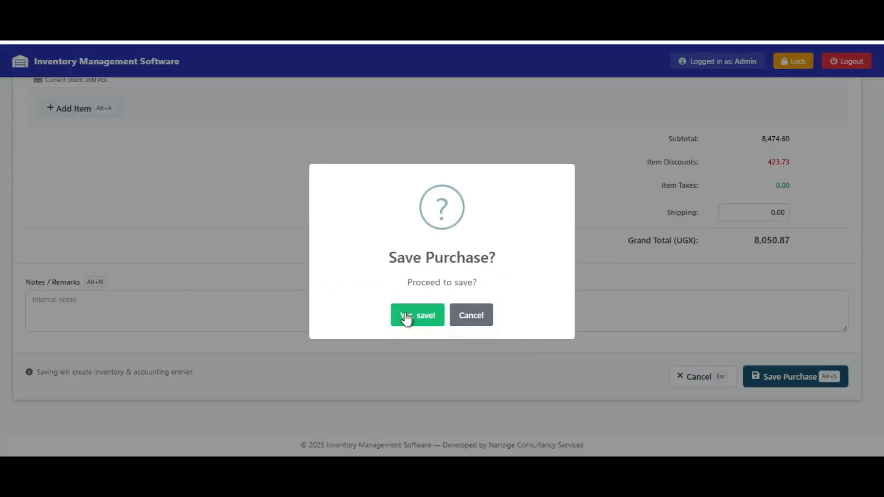
{"action": "left_click", "coordinate": [405, 317]}
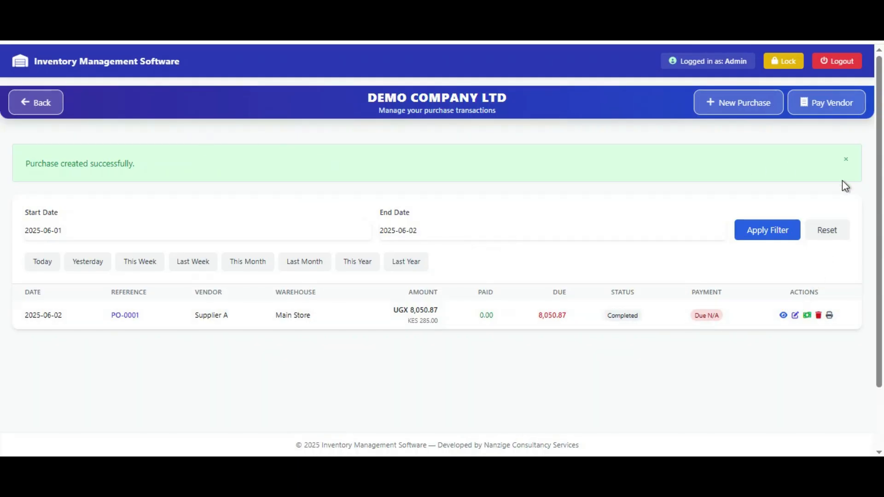
Step: Dismiss the notice, open the saved Supplier A purchase, and review its item details and payment history
{"action": "left_click", "coordinate": [846, 159]}
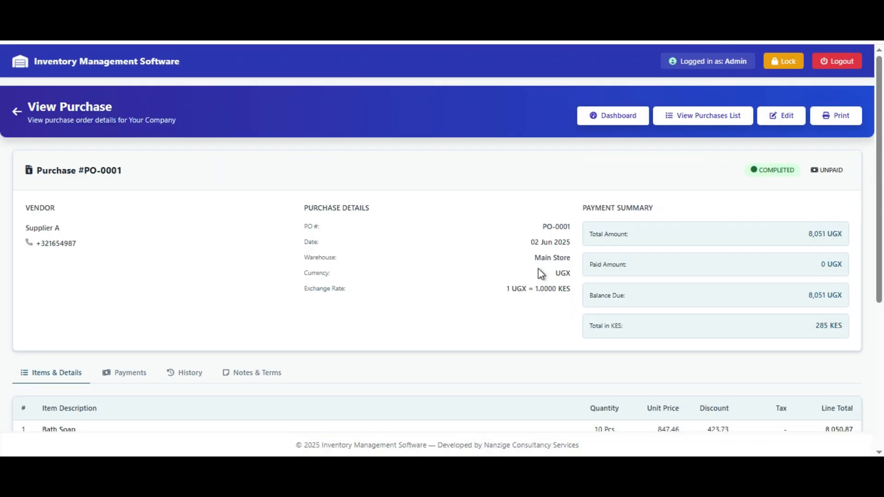
{"action": "scroll", "coordinate": [568, 257], "scroll_direction": "down", "scroll_amount": 1}
{"action": "scroll", "coordinate": [569, 257], "scroll_direction": "down", "scroll_amount": 3}
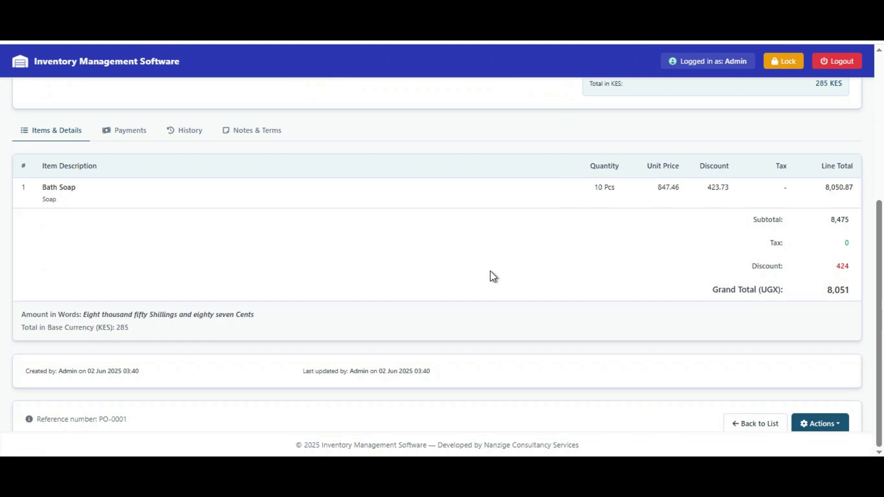
{"action": "left_click", "coordinate": [130, 131]}
{"action": "scroll", "coordinate": [625, 298], "scroll_direction": "up", "scroll_amount": 3}
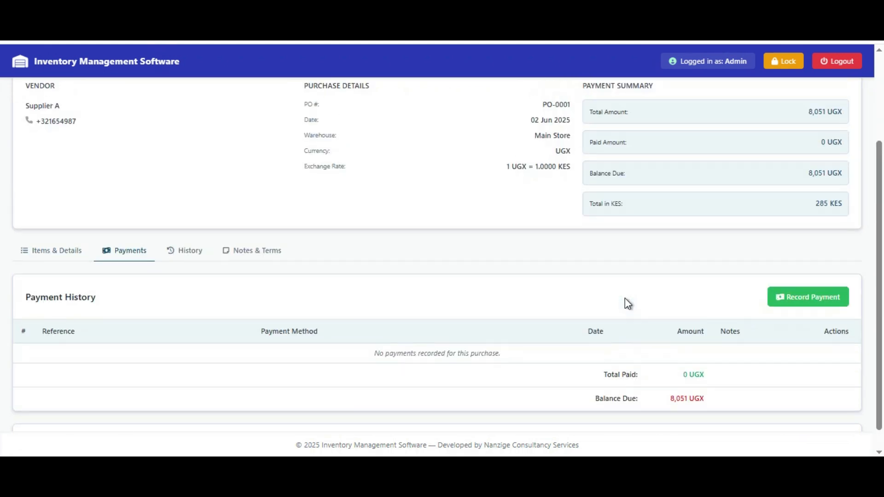
{"action": "scroll", "coordinate": [601, 301], "scroll_direction": "down", "scroll_amount": 2}
{"action": "left_click", "coordinate": [61, 247]}
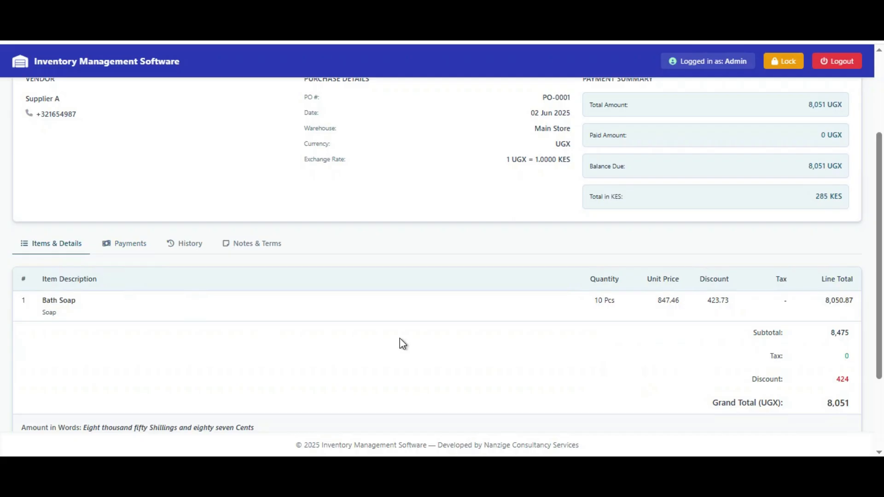
Step: Open the printable invoice of the Supplier A purchase, review its layout and totals, and return to the purchase view
{"action": "scroll", "coordinate": [405, 343], "scroll_direction": "down", "scroll_amount": 2}
{"action": "scroll", "coordinate": [598, 297], "scroll_direction": "up", "scroll_amount": 4}
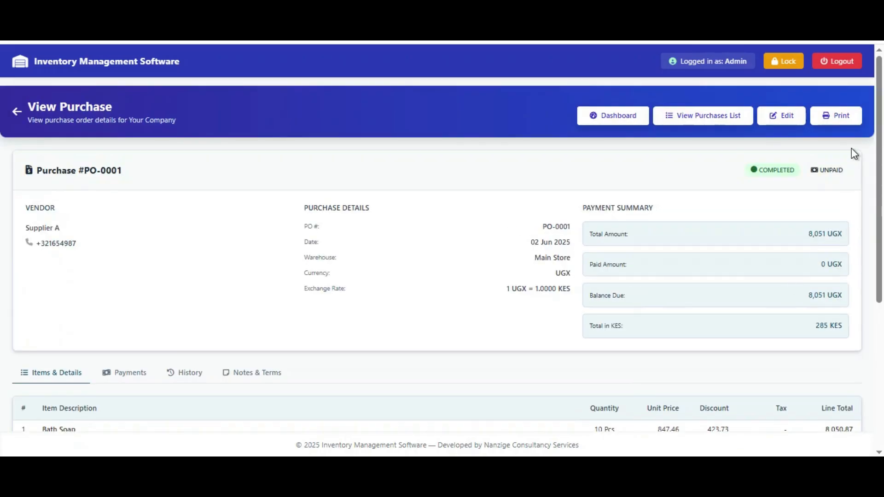
{"action": "left_click", "coordinate": [845, 117]}
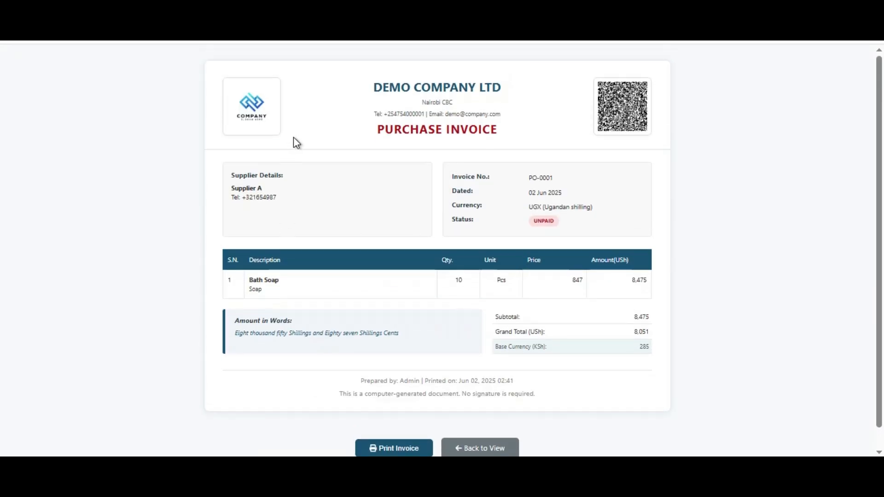
{"action": "scroll", "coordinate": [294, 137], "scroll_direction": "down", "scroll_amount": 1}
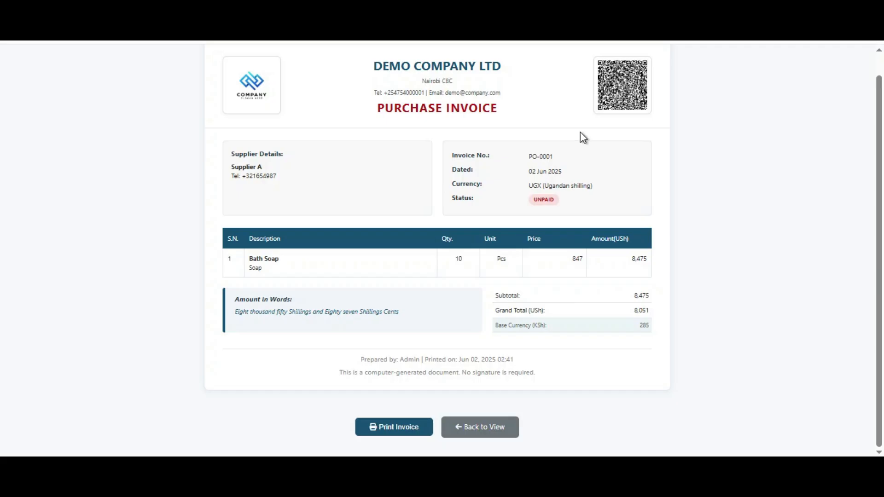
{"action": "scroll", "coordinate": [623, 103], "scroll_direction": "up", "scroll_amount": 1}
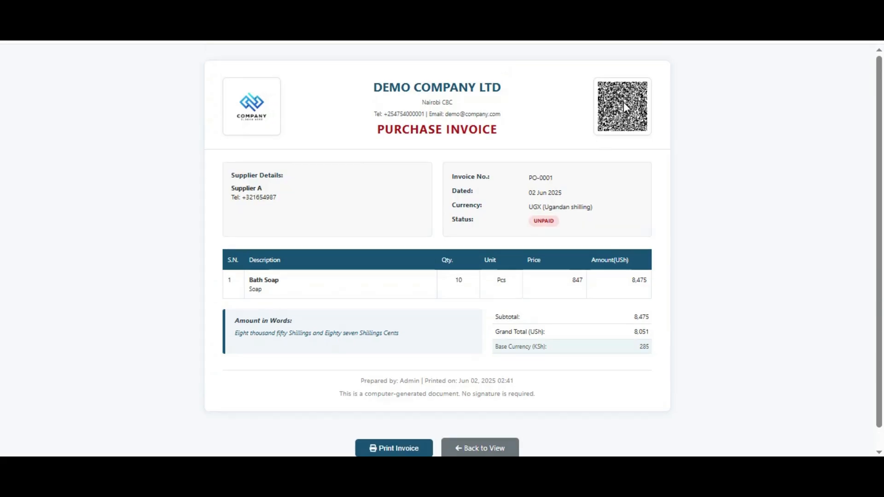
{"action": "scroll", "coordinate": [506, 217], "scroll_direction": "down", "scroll_amount": 1}
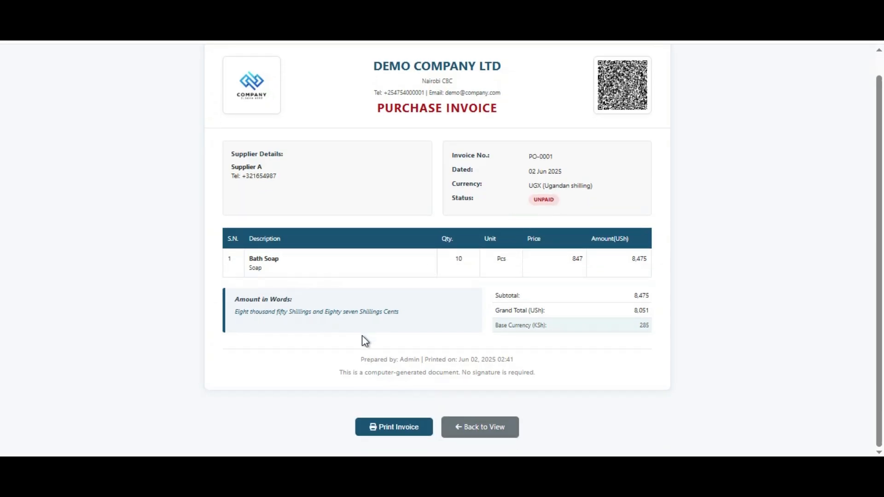
{"action": "left_click", "coordinate": [490, 423]}
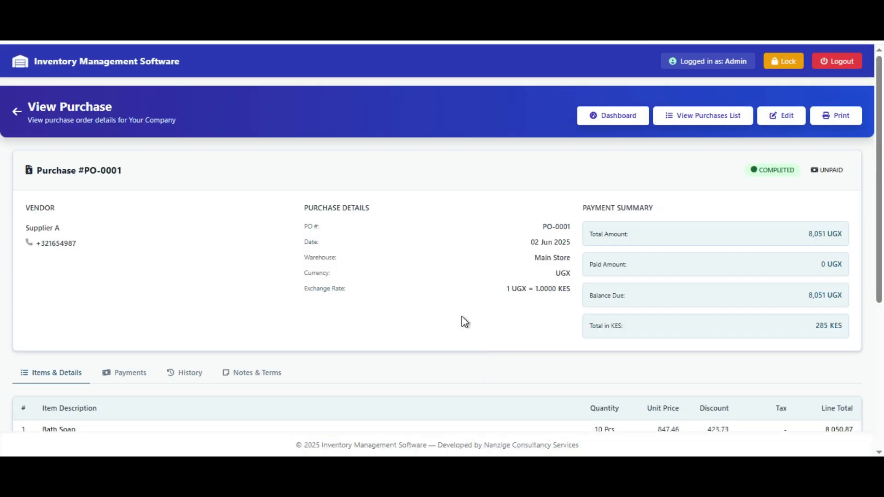
Step: Start recording a vendor payment for the Supplier A purchase, with Cash on Hand as the payment account
{"action": "scroll", "coordinate": [476, 277], "scroll_direction": "down", "scroll_amount": 2}
{"action": "scroll", "coordinate": [476, 277], "scroll_direction": "down", "scroll_amount": 3}
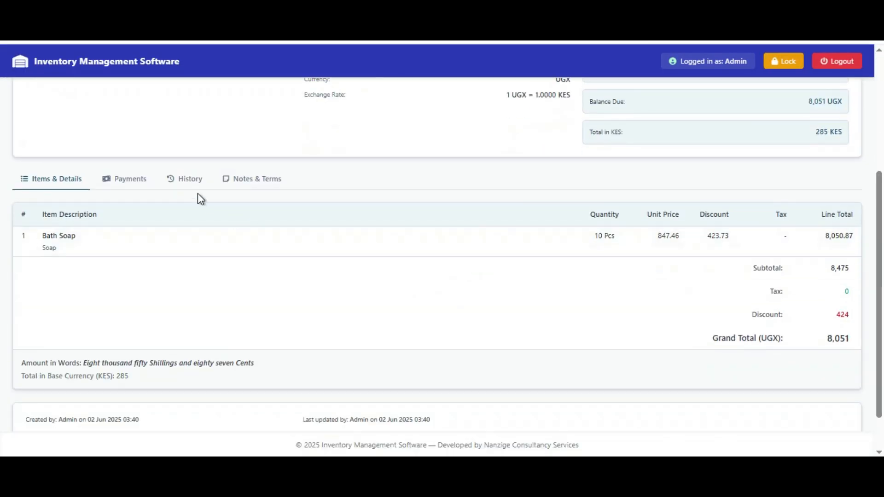
{"action": "left_click", "coordinate": [132, 178]}
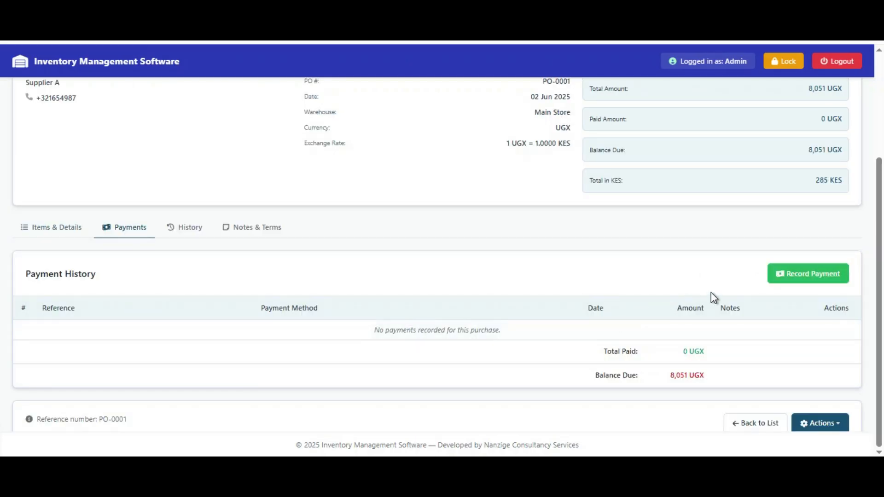
{"action": "scroll", "coordinate": [391, 269], "scroll_direction": "up", "scroll_amount": 3}
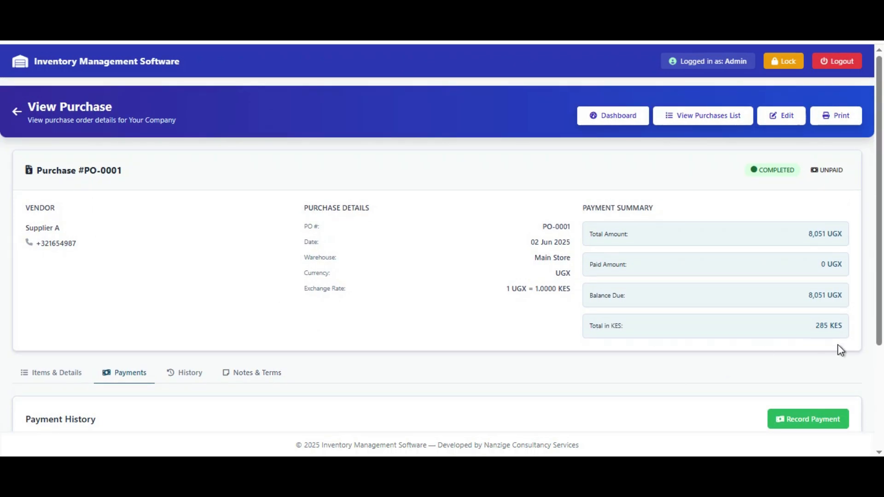
{"action": "left_click", "coordinate": [813, 420]}
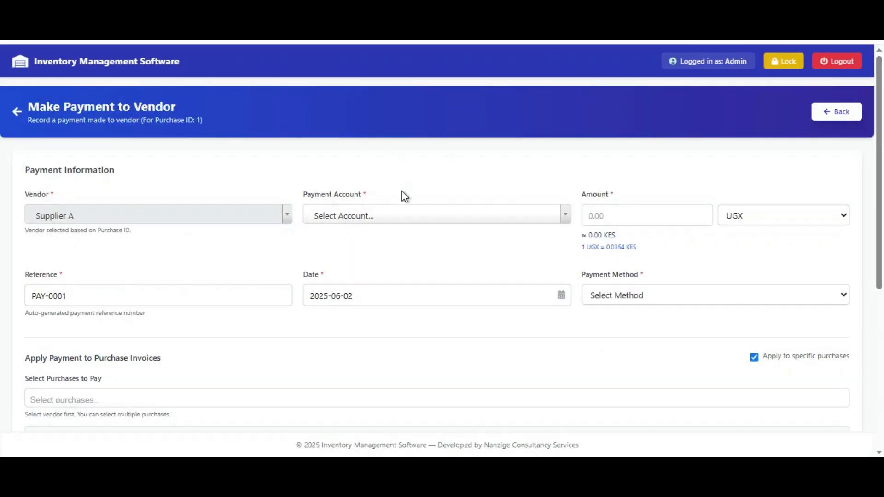
{"action": "left_click", "coordinate": [423, 220]}
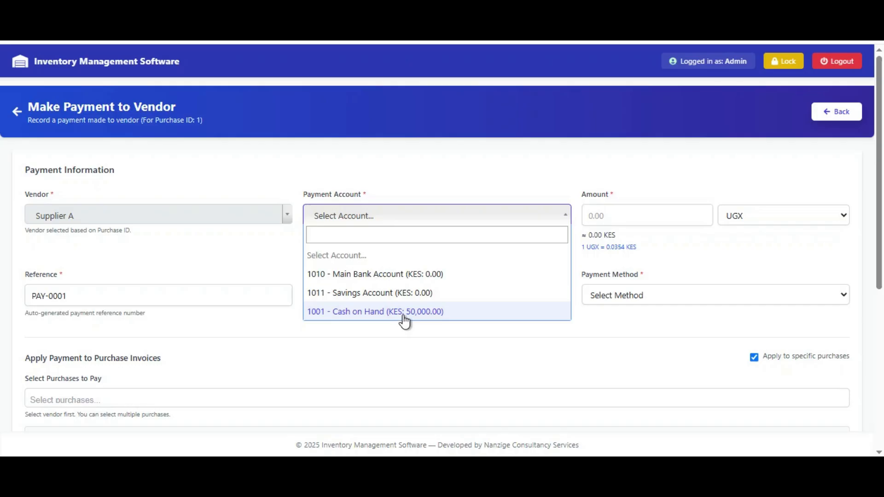
{"action": "left_click", "coordinate": [444, 318]}
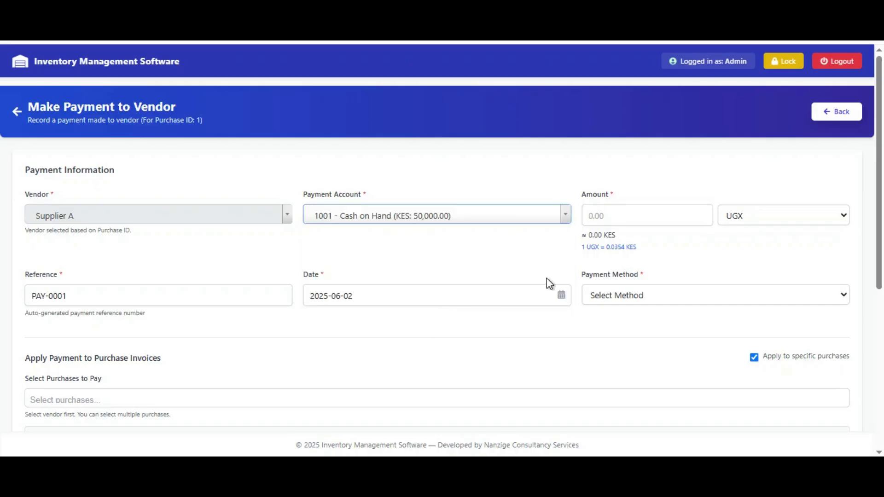
Step: Apply the payment to the Supplier A purchase dated 2025-06-02, so its full due amount fills the form
{"action": "scroll", "coordinate": [362, 249], "scroll_direction": "down", "scroll_amount": 2}
{"action": "scroll", "coordinate": [248, 277], "scroll_direction": "up", "scroll_amount": 1}
{"action": "scroll", "coordinate": [247, 277], "scroll_direction": "up", "scroll_amount": 1}
{"action": "scroll", "coordinate": [185, 322], "scroll_direction": "down", "scroll_amount": 3}
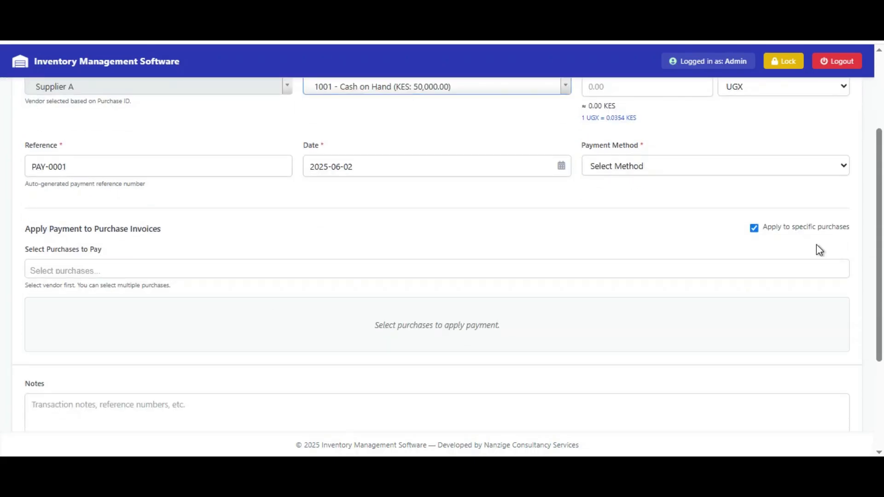
{"action": "left_click", "coordinate": [209, 267]}
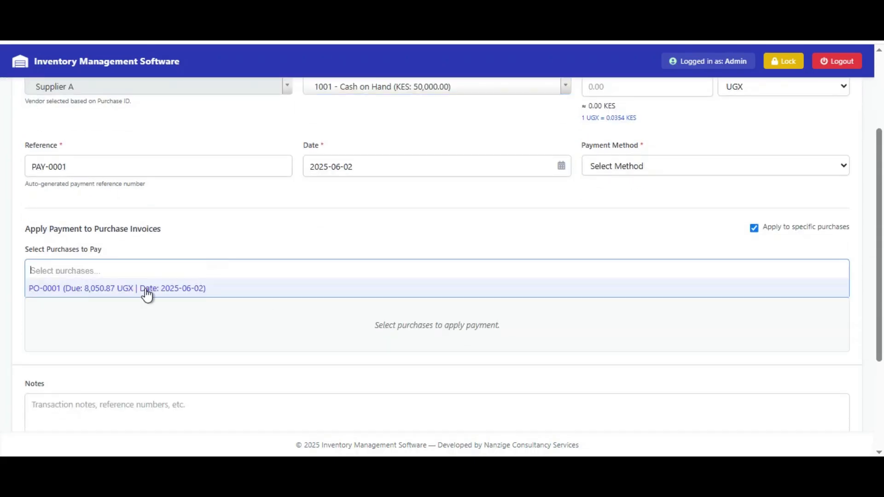
{"action": "left_click", "coordinate": [172, 296]}
{"action": "scroll", "coordinate": [527, 276], "scroll_direction": "up", "scroll_amount": 3}
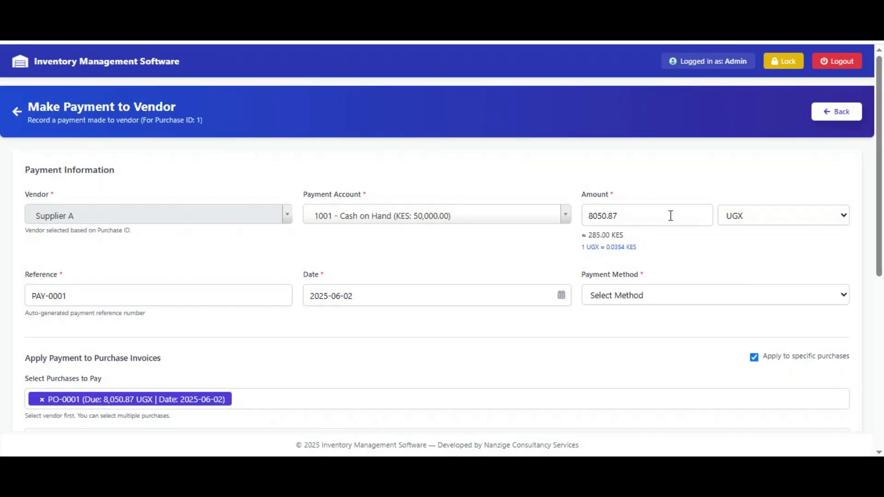
Step: Leave the payment currency at UGX and set the payment method to Cash
{"action": "left_click", "coordinate": [778, 228]}
{"action": "left_click", "coordinate": [705, 178]}
{"action": "scroll", "coordinate": [676, 233], "scroll_direction": "down", "scroll_amount": 1}
{"action": "left_click", "coordinate": [705, 228]}
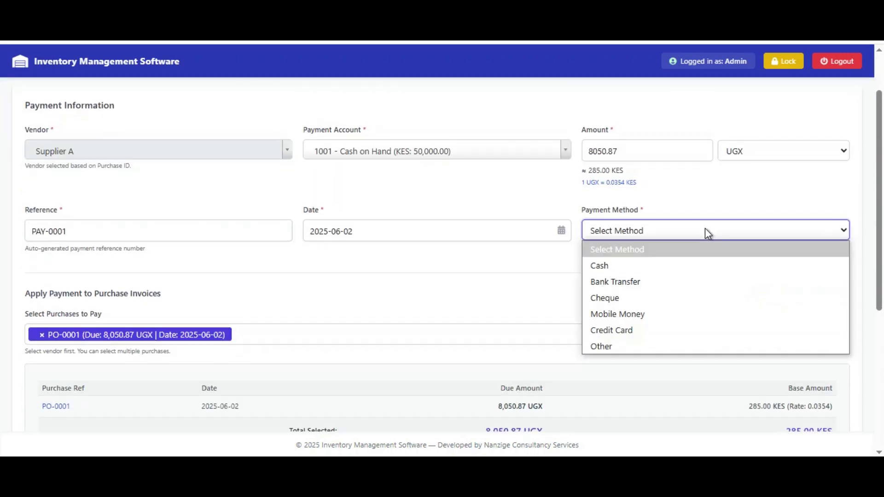
{"action": "left_click", "coordinate": [657, 266]}
Step: Check the completed vendor payment form and save the payment
{"action": "scroll", "coordinate": [679, 258], "scroll_direction": "down", "scroll_amount": 3}
{"action": "scroll", "coordinate": [680, 256], "scroll_direction": "up", "scroll_amount": 4}
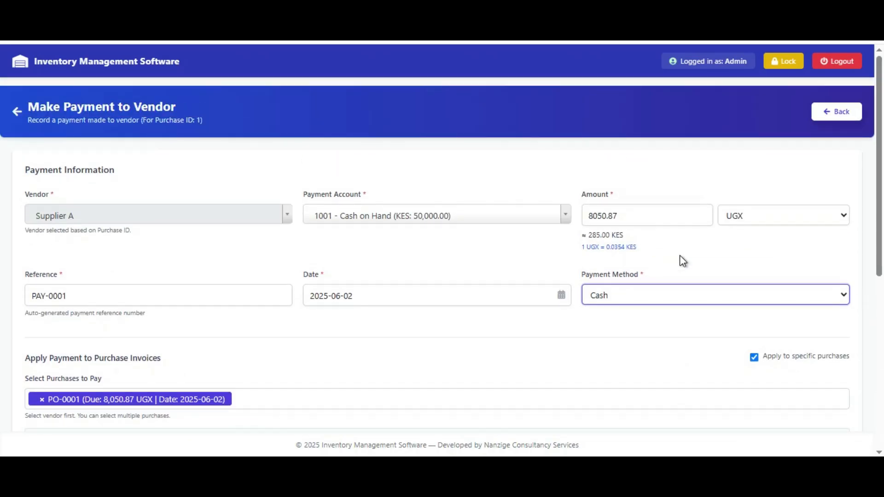
{"action": "scroll", "coordinate": [674, 276], "scroll_direction": "down", "scroll_amount": 5}
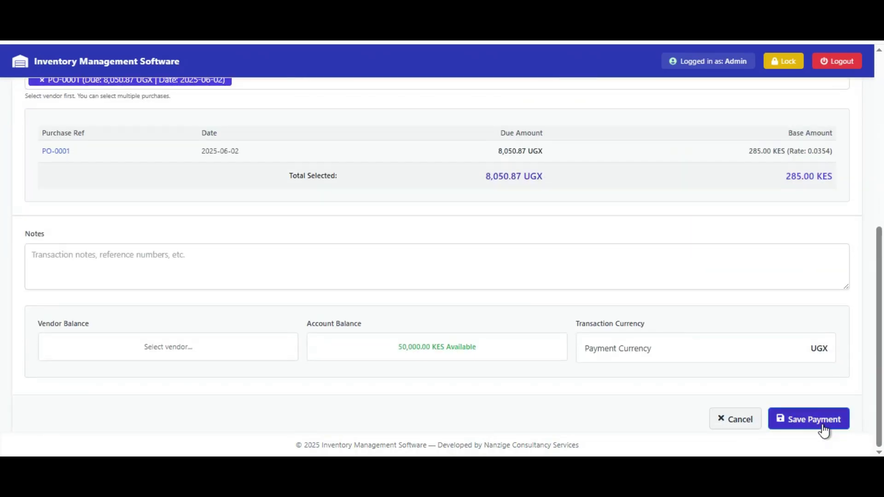
{"action": "left_click", "coordinate": [824, 431]}
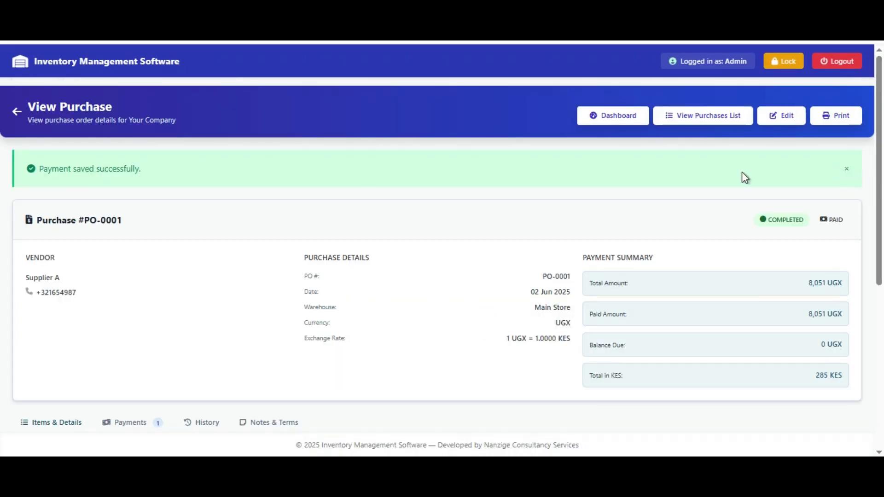
Step: Dismiss the notice and open the printable voucher for the cash payment in the purchase's payment history
{"action": "left_click", "coordinate": [848, 170]}
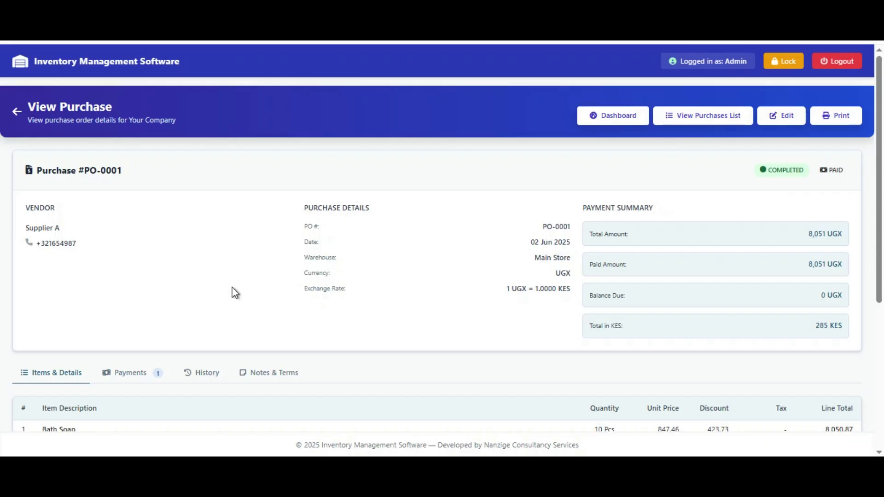
{"action": "left_click", "coordinate": [136, 373]}
{"action": "scroll", "coordinate": [277, 396], "scroll_direction": "down", "scroll_amount": 4}
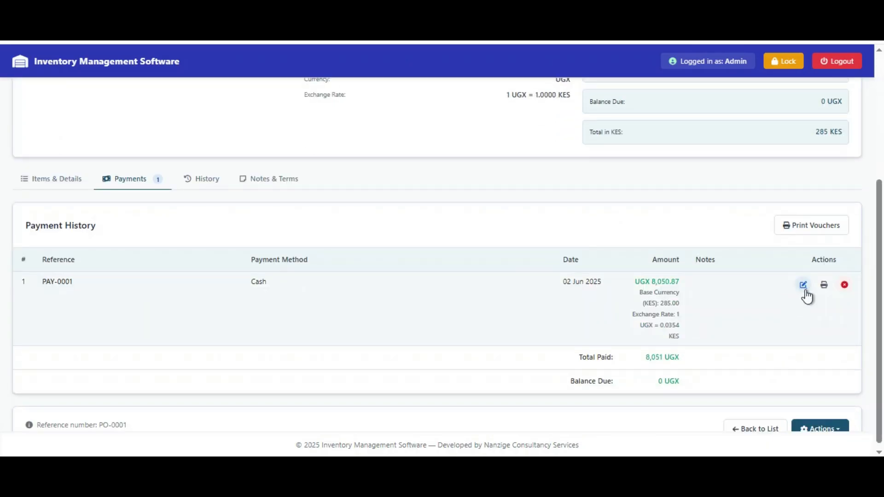
{"action": "left_click", "coordinate": [824, 285]}
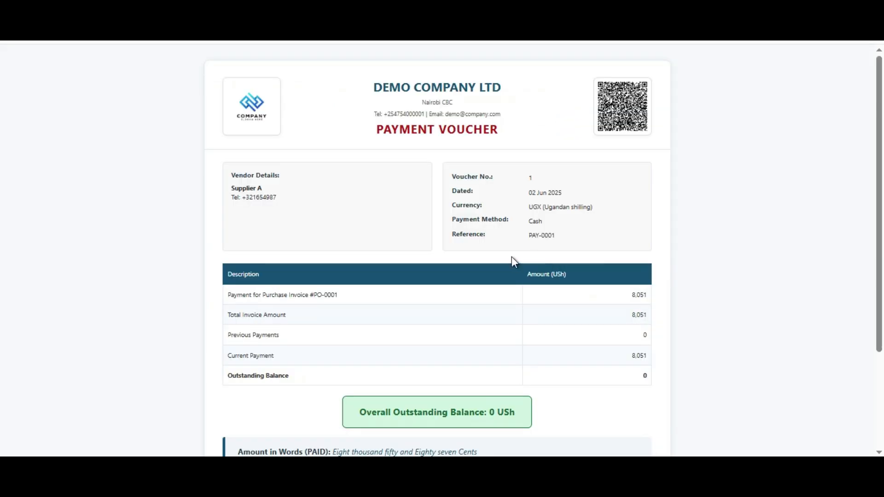
Step: Review the payment voucher from its vendor details down to the amount in words, and return to the purchases list
{"action": "scroll", "coordinate": [436, 291], "scroll_direction": "down", "scroll_amount": 2}
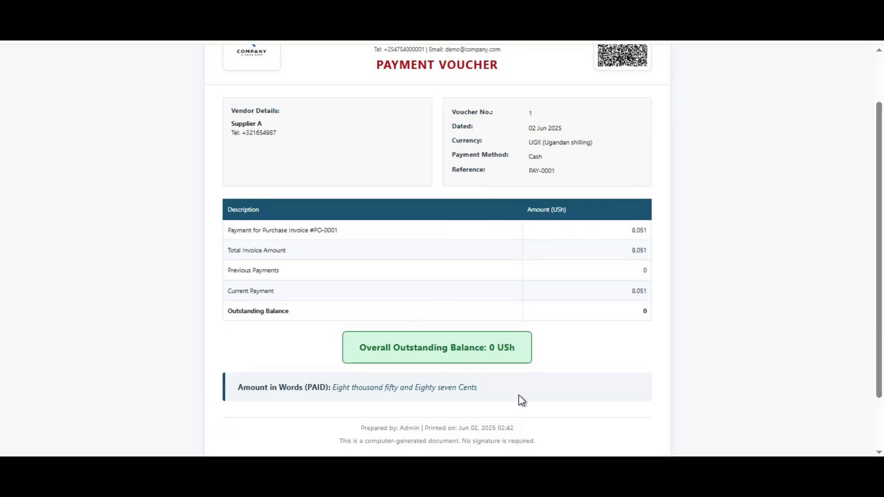
{"action": "scroll", "coordinate": [551, 318], "scroll_direction": "up", "scroll_amount": 2}
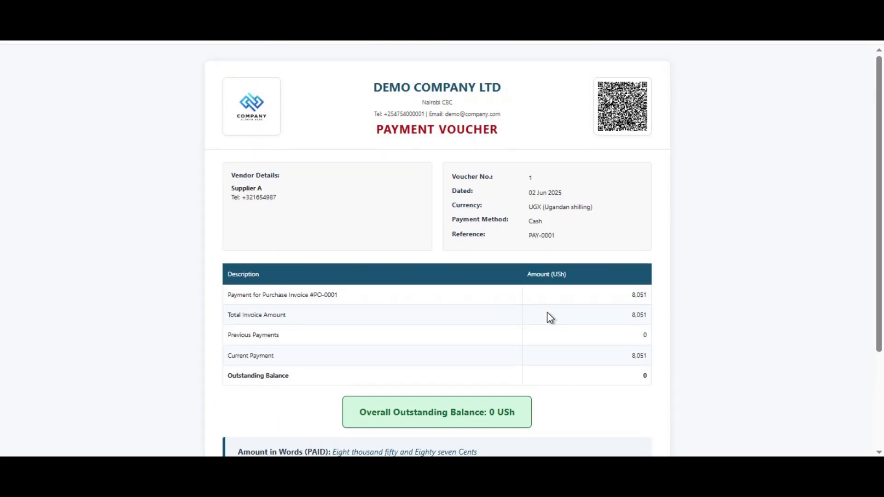
{"action": "scroll", "coordinate": [464, 157], "scroll_direction": "down", "scroll_amount": 3}
{"action": "scroll", "coordinate": [463, 158], "scroll_direction": "up", "scroll_amount": 3}
{"action": "scroll", "coordinate": [463, 158], "scroll_direction": "down", "scroll_amount": 4}
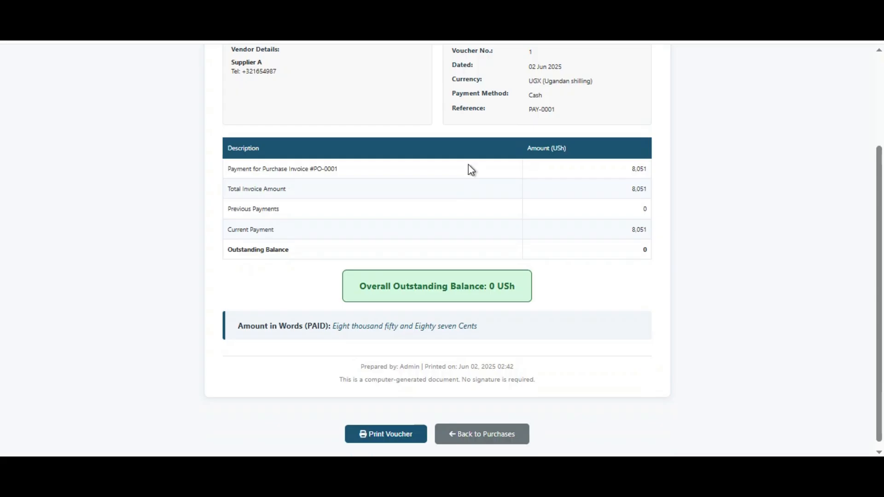
{"action": "left_click", "coordinate": [475, 439]}
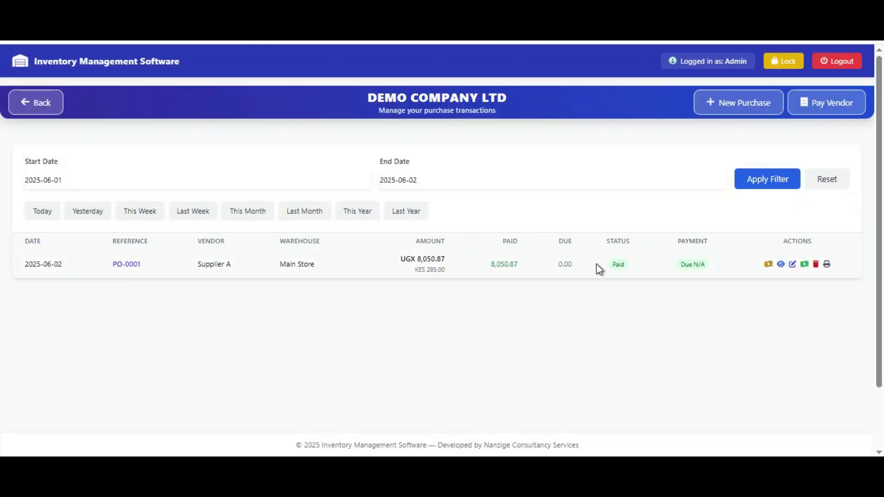
Step: Go back to the purchases dashboard and examine its summary cards, purchase charts, top products and top vendors
{"action": "left_click", "coordinate": [45, 104]}
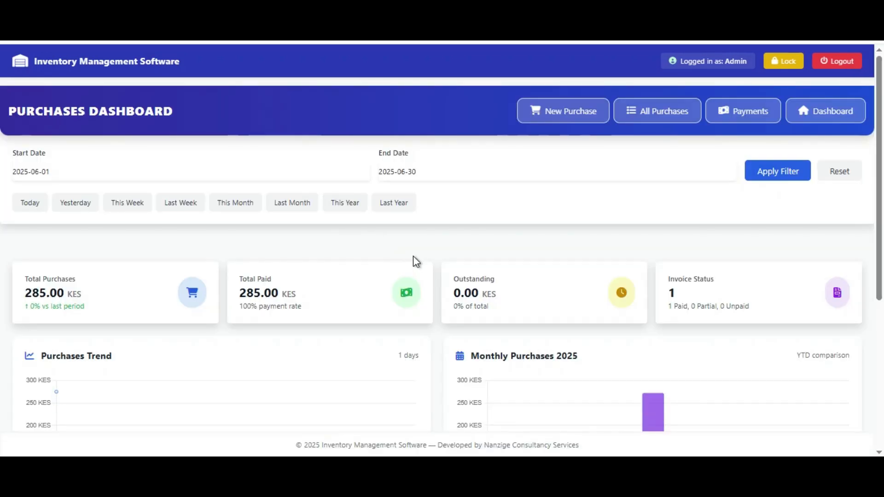
{"action": "scroll", "coordinate": [413, 258], "scroll_direction": "down", "scroll_amount": 4}
{"action": "scroll", "coordinate": [432, 288], "scroll_direction": "up", "scroll_amount": 3}
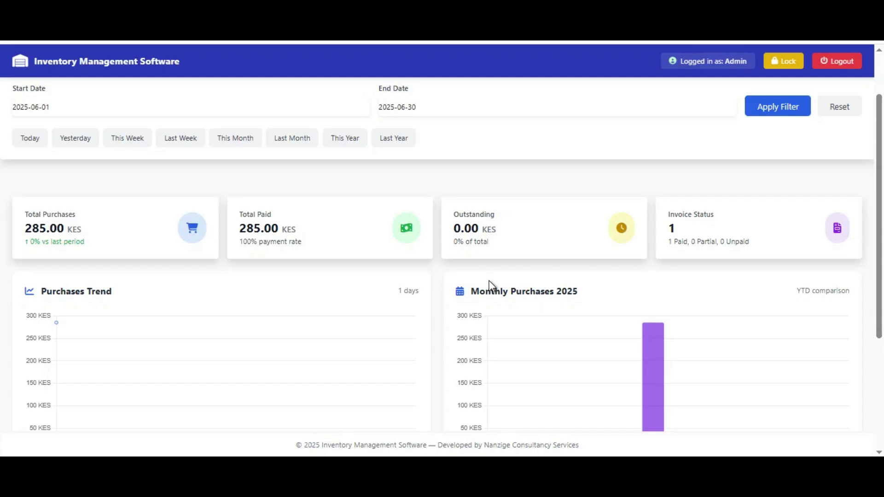
{"action": "scroll", "coordinate": [363, 268], "scroll_direction": "down", "scroll_amount": 4}
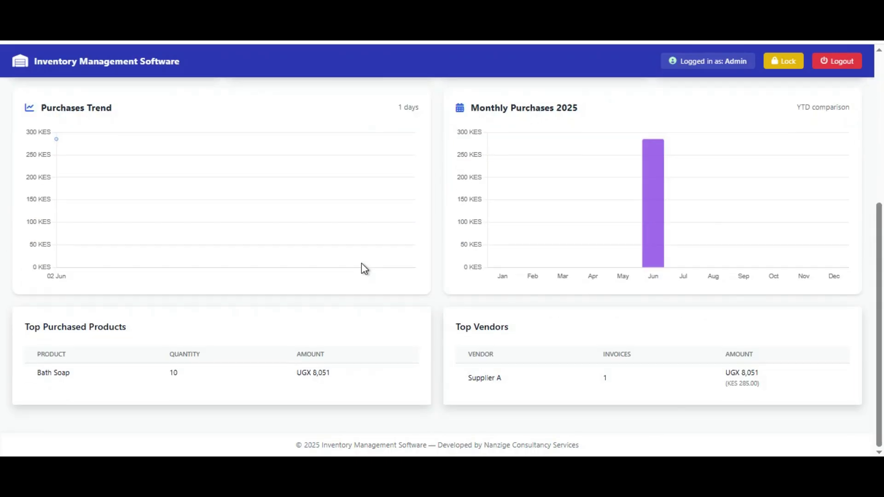
{"action": "scroll", "coordinate": [627, 274], "scroll_direction": "up", "scroll_amount": 5}
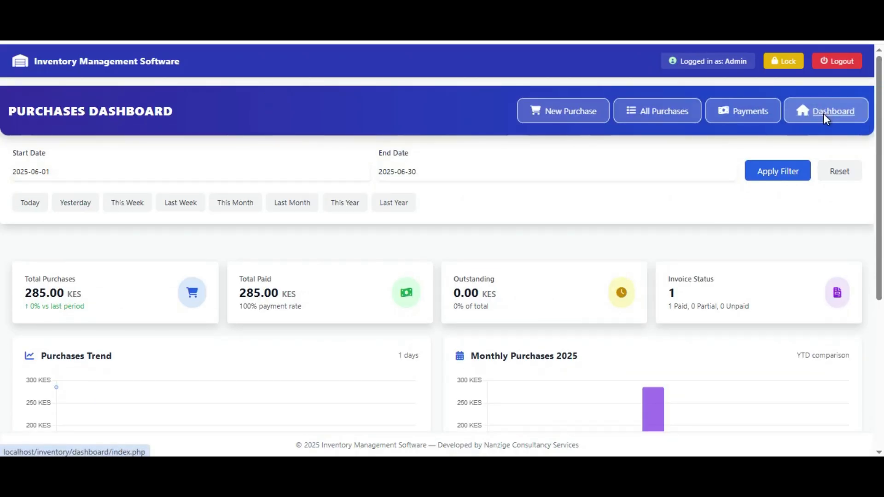
Step: Return to the main dashboard and check the contacts and financial overviews and the recent purchases
{"action": "left_click", "coordinate": [823, 114]}
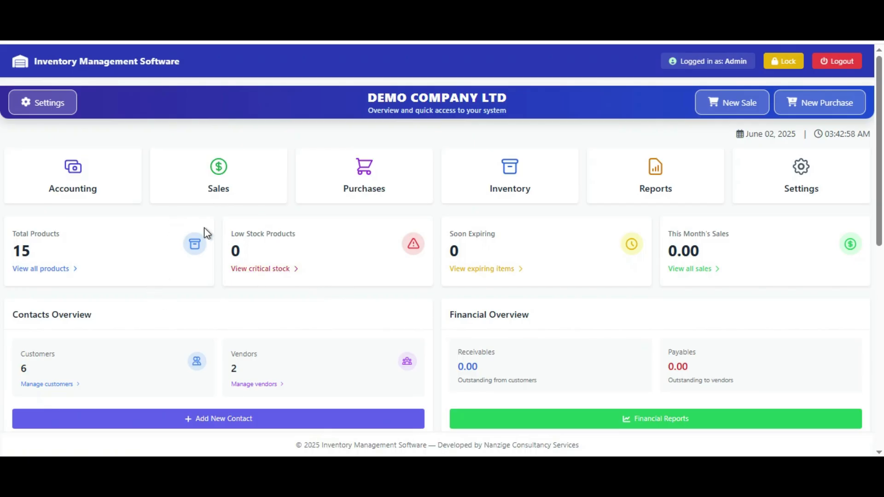
{"action": "scroll", "coordinate": [783, 296], "scroll_direction": "down", "scroll_amount": 3}
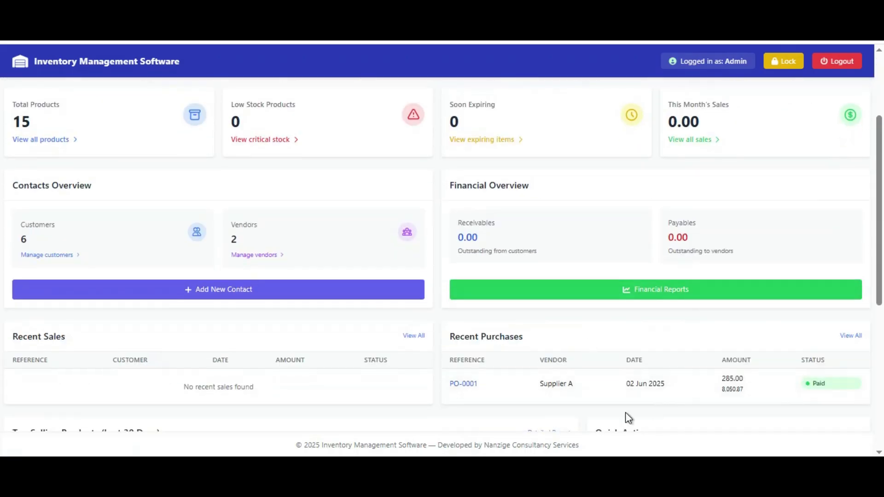
{"action": "scroll", "coordinate": [669, 356], "scroll_direction": "up", "scroll_amount": 3}
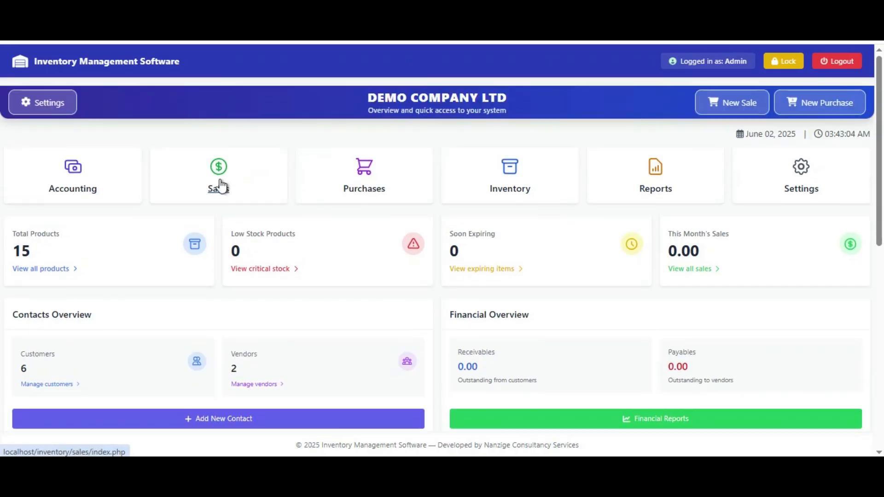
Step: Start a new quotation from the sales dashboard with LMN Co as the customer and Sales Terms as the terms template
{"action": "left_click", "coordinate": [222, 185]}
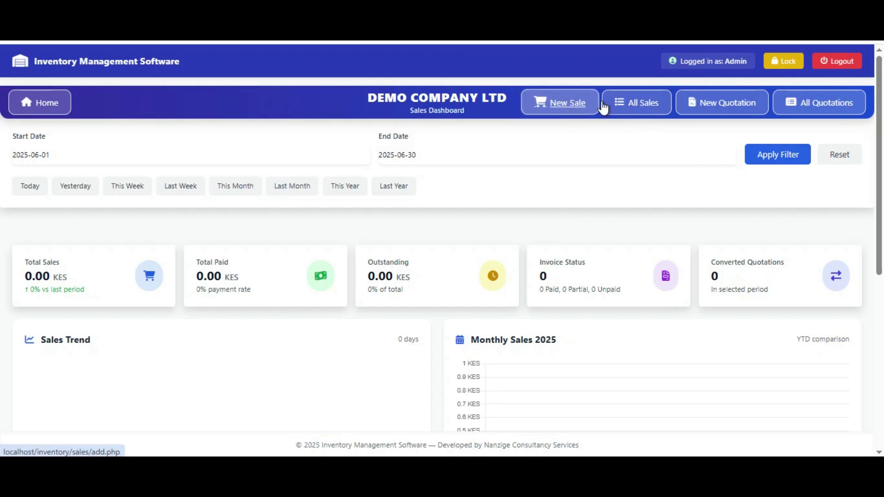
{"action": "left_click", "coordinate": [724, 111]}
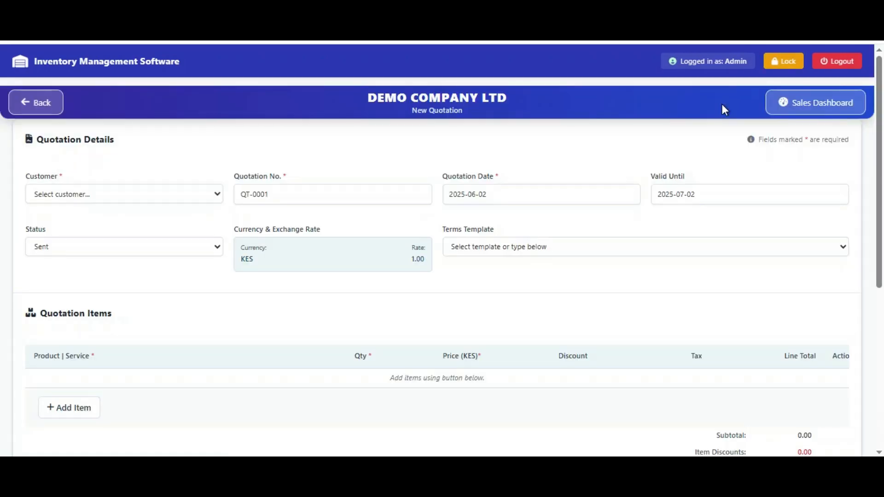
{"action": "left_click", "coordinate": [113, 203]}
{"action": "scroll", "coordinate": [94, 267], "scroll_direction": "down", "scroll_amount": 1}
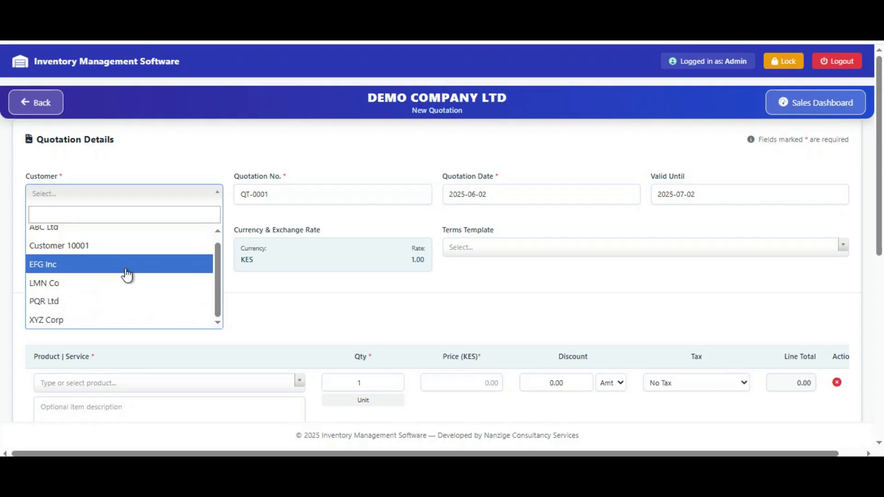
{"action": "left_click", "coordinate": [104, 288]}
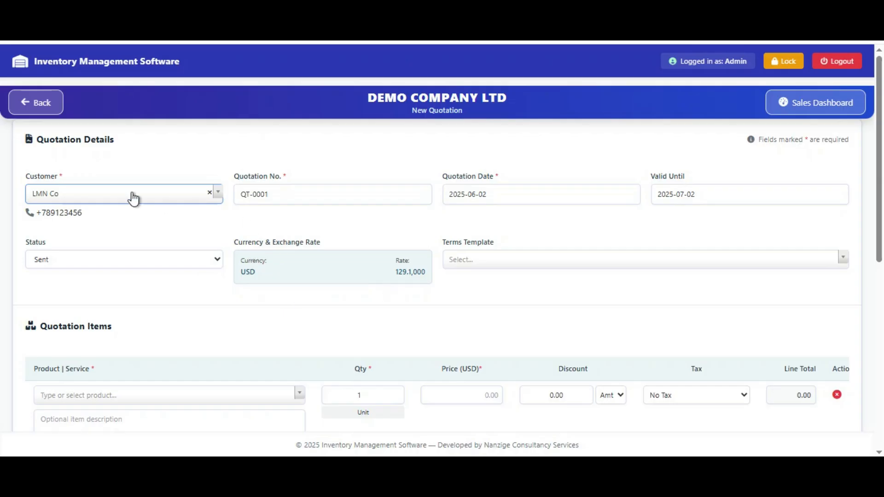
{"action": "left_click", "coordinate": [565, 257]}
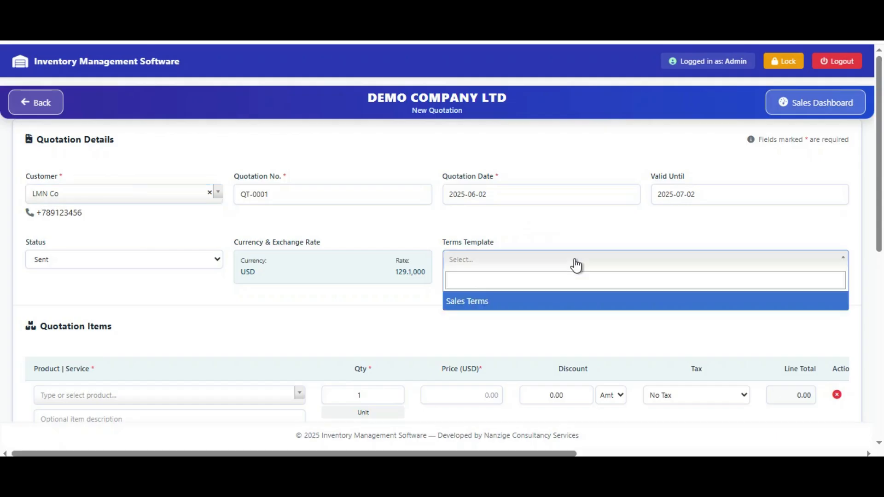
{"action": "left_click", "coordinate": [508, 300]}
Step: Add Basmati Rice (Grocery) as the quotation item with a quantity of 15 Kgs
{"action": "scroll", "coordinate": [7, 240], "scroll_direction": "down", "scroll_amount": 4}
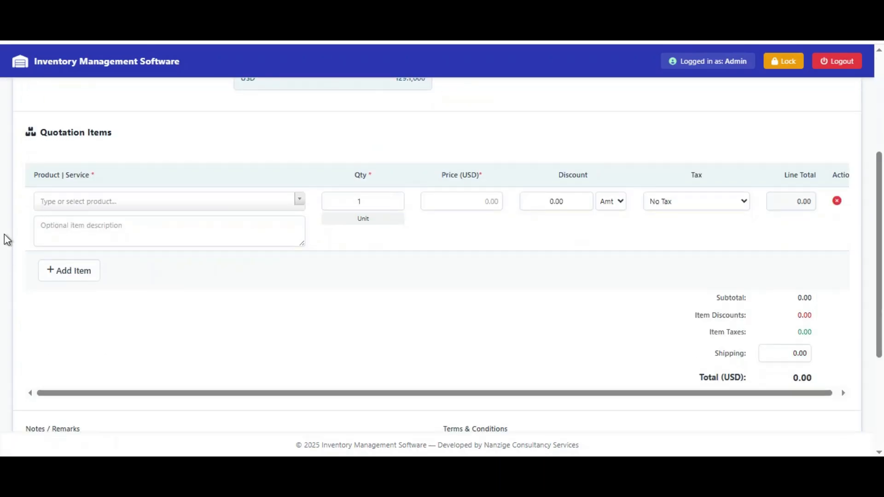
{"action": "left_click", "coordinate": [129, 201]}
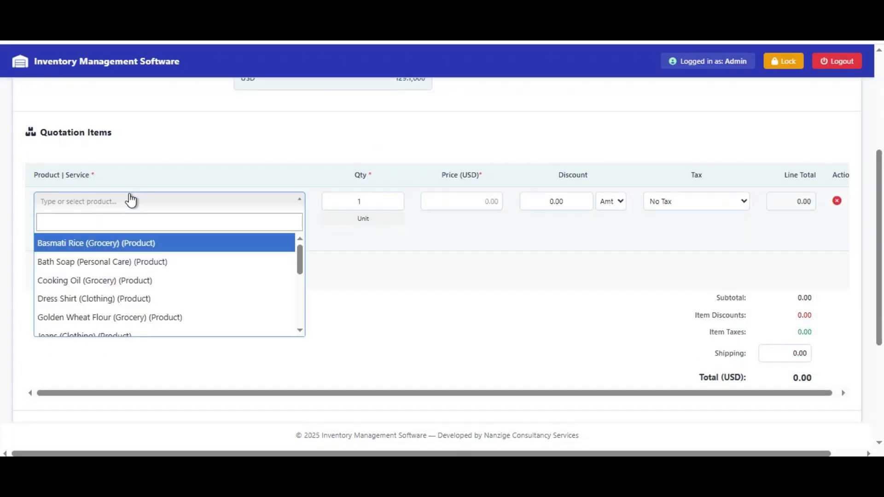
{"action": "left_click", "coordinate": [142, 245]}
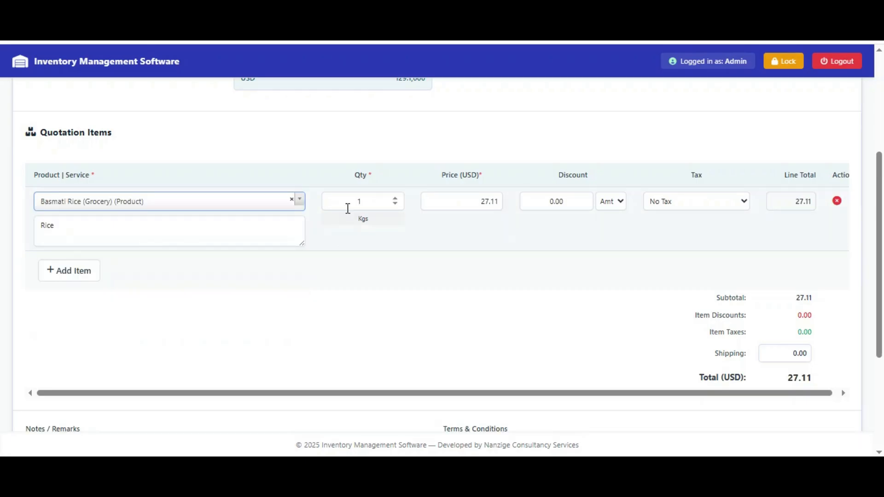
{"action": "left_click", "coordinate": [370, 197]}
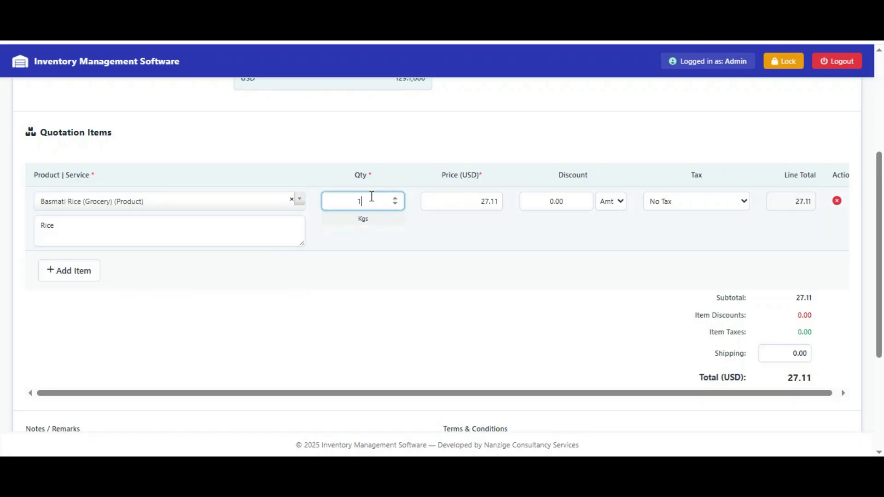
{"action": "type", "text": "5"}
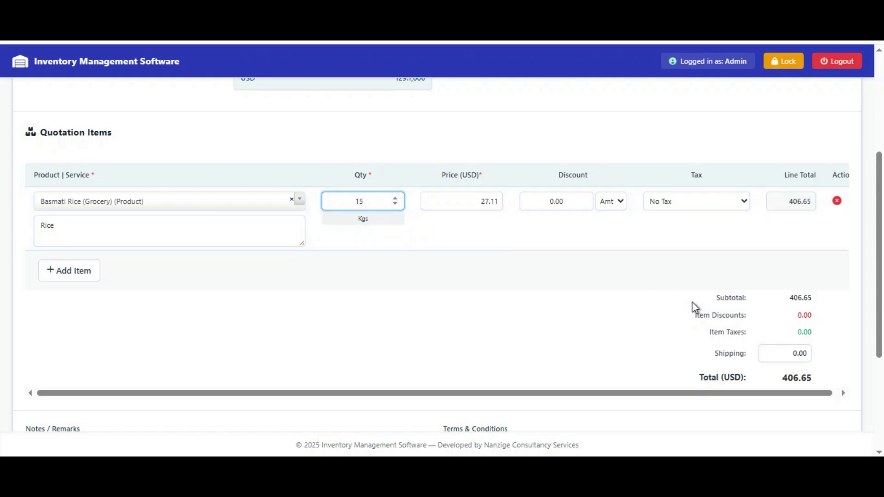
Step: Check the quotation's details and totals, save and confirm it, and dismiss the notice on the quotations list
{"action": "scroll", "coordinate": [691, 308], "scroll_direction": "down", "scroll_amount": 3}
{"action": "scroll", "coordinate": [591, 213], "scroll_direction": "up", "scroll_amount": 3}
{"action": "scroll", "coordinate": [571, 230], "scroll_direction": "down", "scroll_amount": 4}
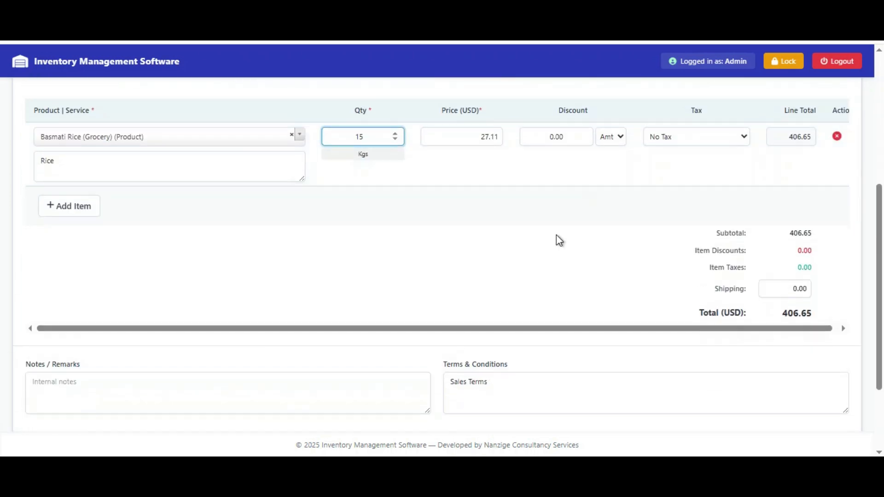
{"action": "scroll", "coordinate": [525, 261], "scroll_direction": "up", "scroll_amount": 8}
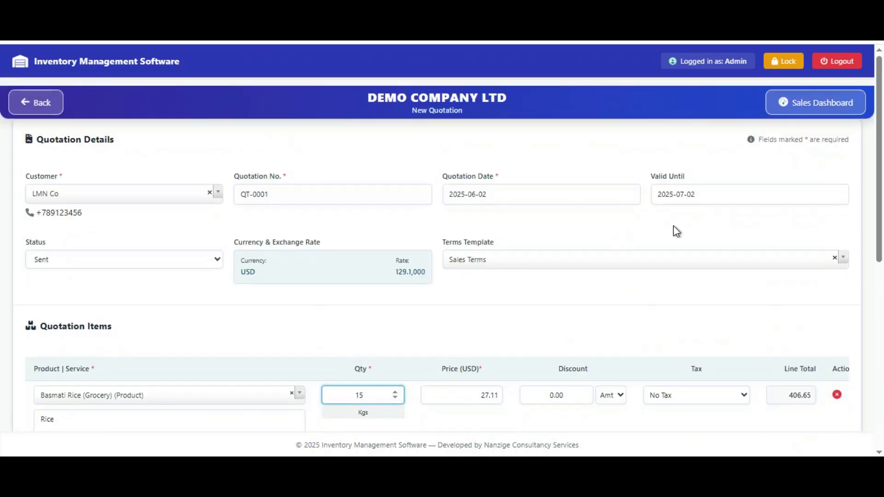
{"action": "scroll", "coordinate": [669, 263], "scroll_direction": "down", "scroll_amount": 7}
{"action": "scroll", "coordinate": [782, 345], "scroll_direction": "down", "scroll_amount": 1}
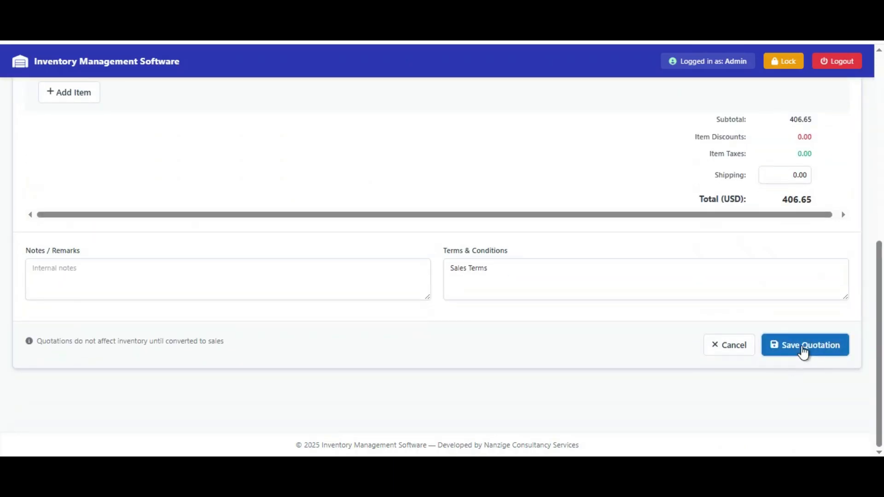
{"action": "left_click", "coordinate": [803, 353]}
{"action": "left_click", "coordinate": [408, 317]}
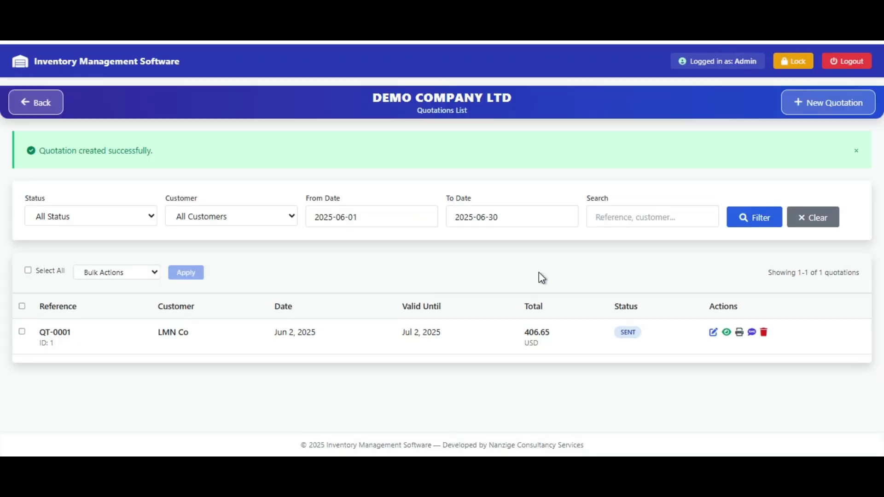
{"action": "left_click", "coordinate": [857, 151]}
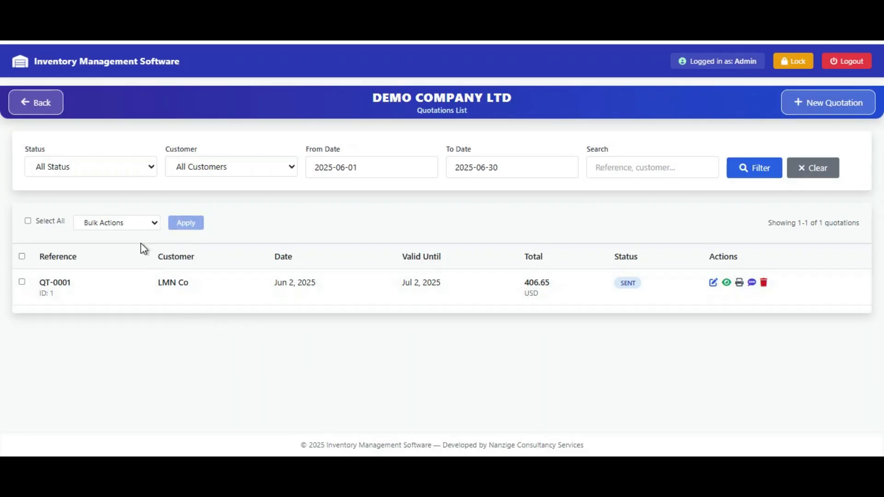
Step: Mark all listed quotations as accepted with a bulk action, confirm the change and dismiss the notice
{"action": "left_click", "coordinate": [22, 258]}
{"action": "left_click", "coordinate": [128, 222]}
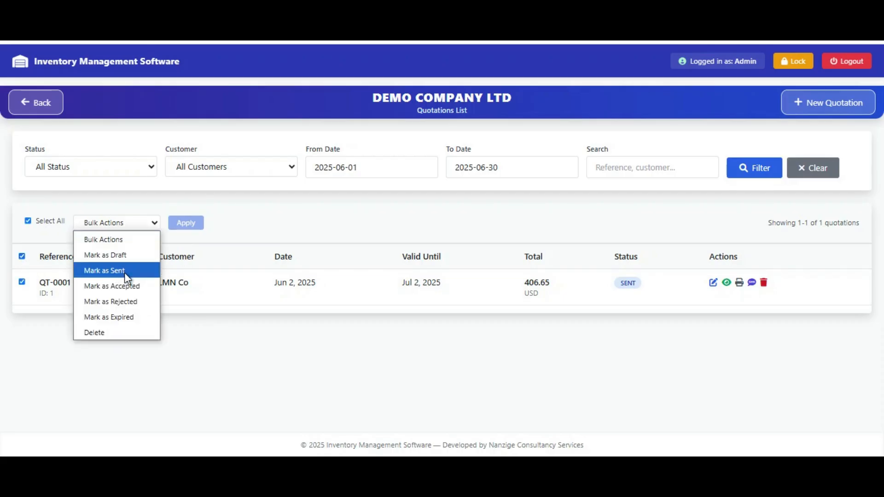
{"action": "left_click", "coordinate": [125, 286]}
{"action": "left_click", "coordinate": [184, 223]}
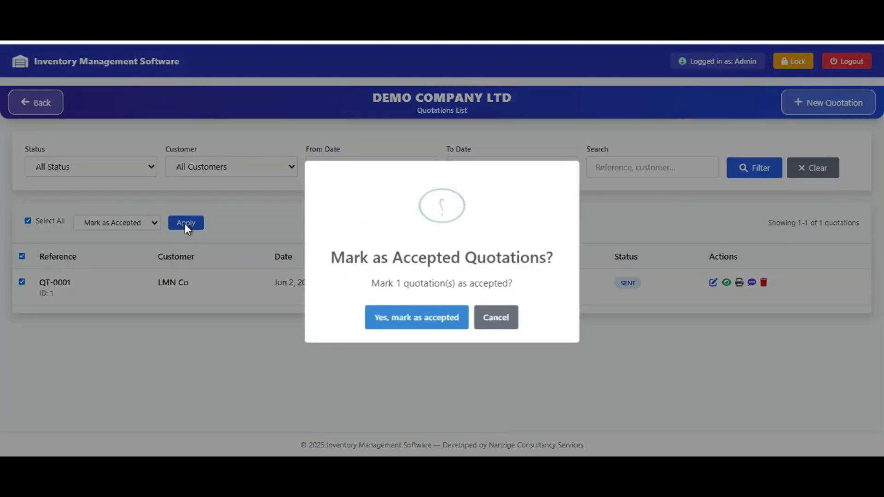
{"action": "left_click", "coordinate": [406, 317]}
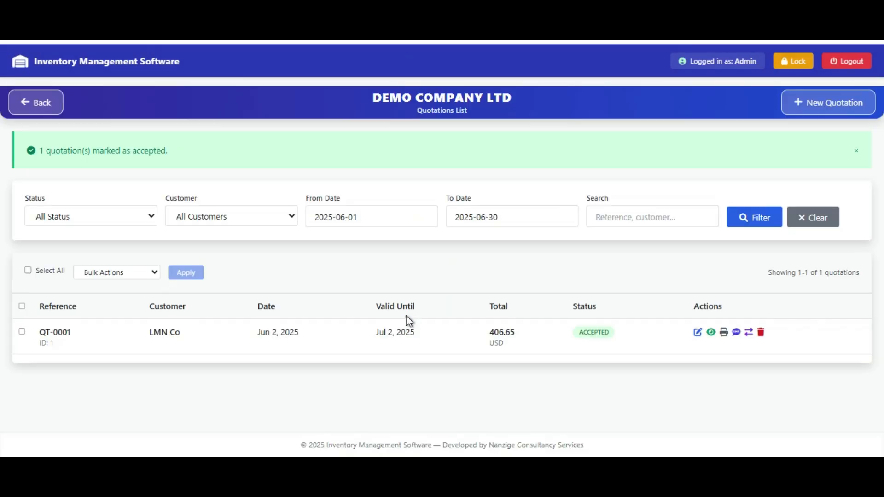
{"action": "left_click", "coordinate": [856, 151]}
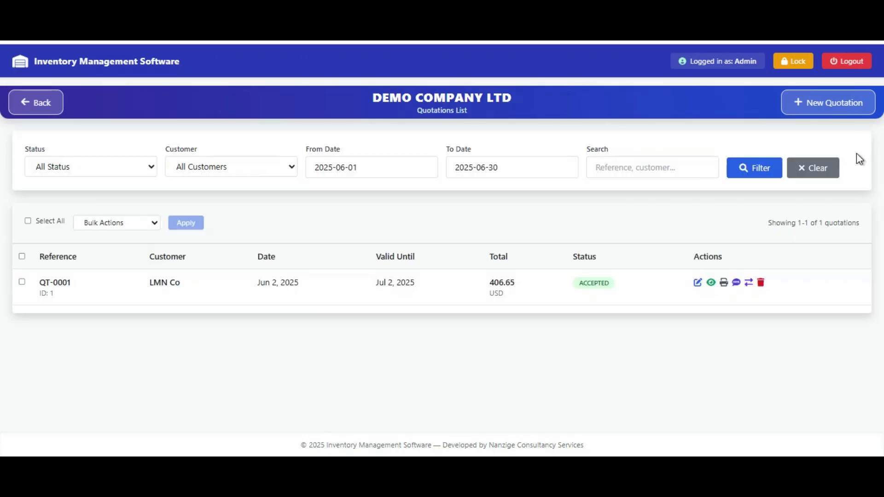
Step: Convert the accepted LMN Co quotation into a new sale and check its prefilled details down to the sale items
{"action": "left_click", "coordinate": [749, 284]}
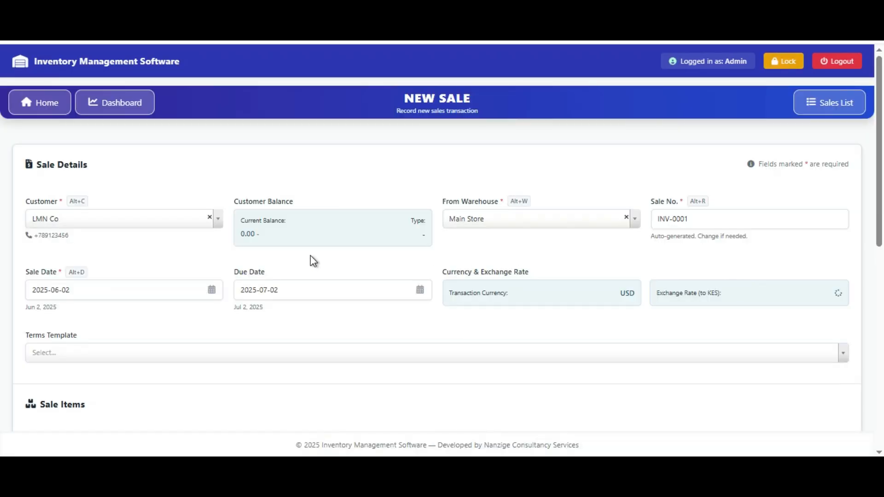
{"action": "scroll", "coordinate": [542, 248], "scroll_direction": "down", "scroll_amount": 7}
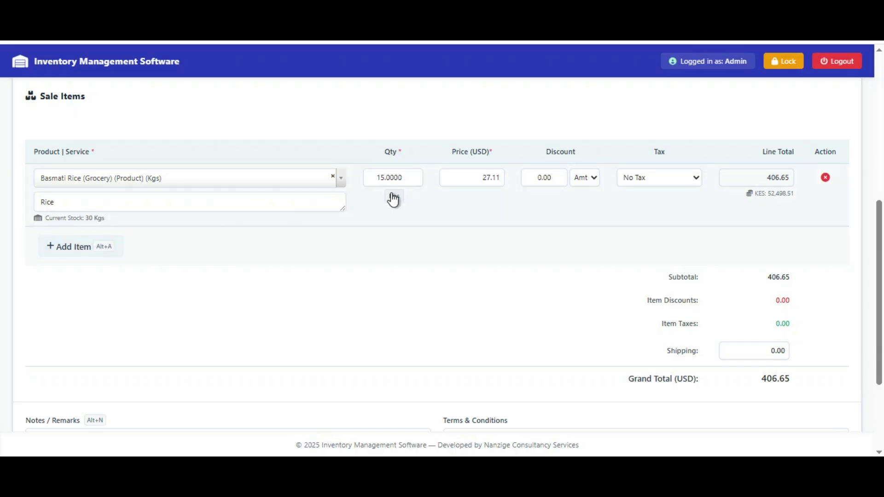
Step: Try a quantity of 456 on the sale's Basmati Rice line and return it to 15
{"action": "left_click_drag", "start_coordinate": [409, 179], "coordinate": [375, 177]}
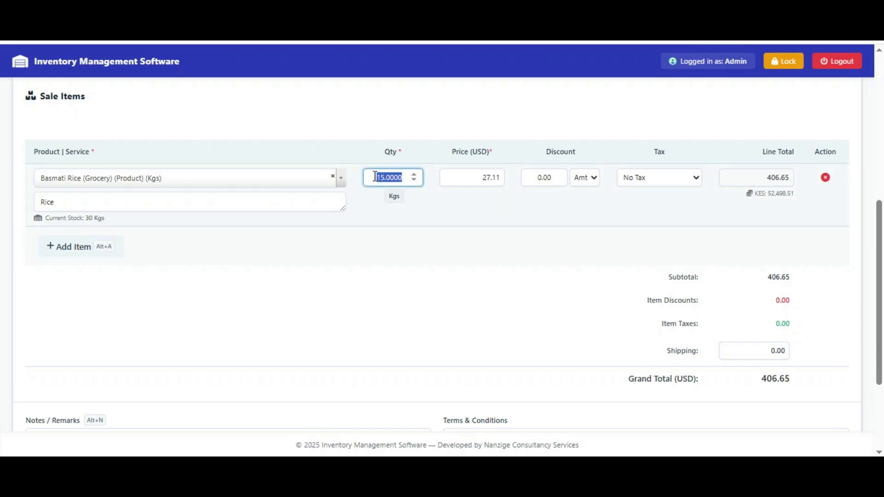
{"action": "type", "text": "456"}
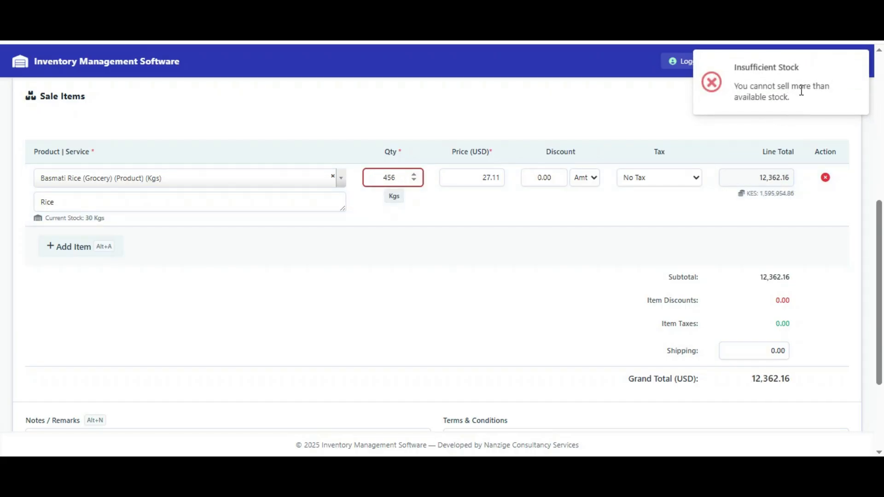
{"action": "left_click_drag", "start_coordinate": [407, 174], "coordinate": [385, 173]}
{"action": "type", "text": "15"}
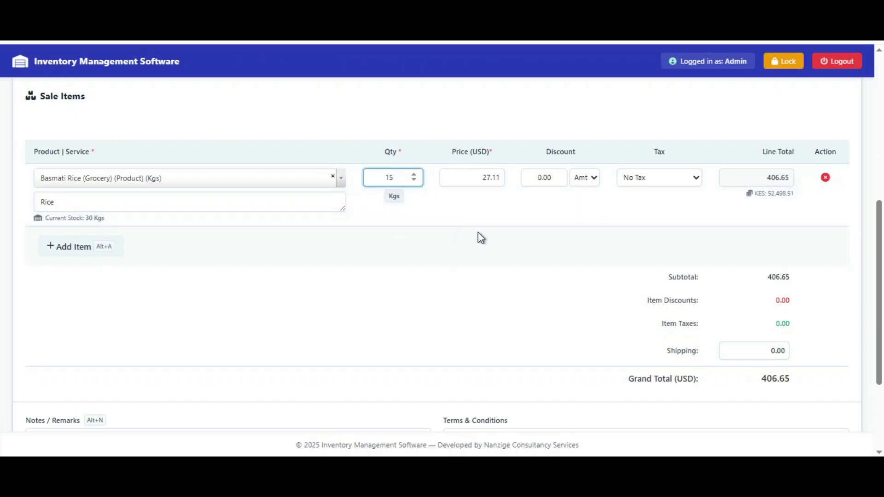
{"action": "left_click", "coordinate": [576, 247]}
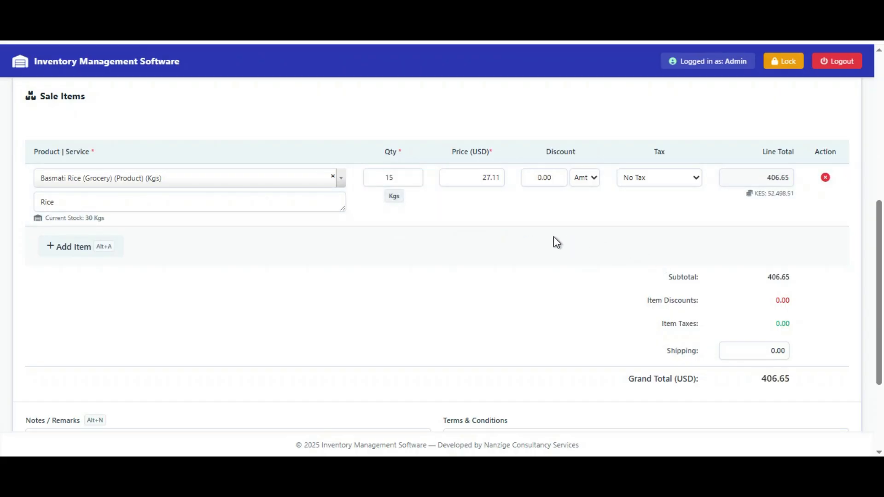
Step: Save the converted sale, confirm the transaction, and dismiss the notice on the sales list
{"action": "scroll", "coordinate": [524, 242], "scroll_direction": "down", "scroll_amount": 2}
{"action": "scroll", "coordinate": [524, 242], "scroll_direction": "down", "scroll_amount": 2}
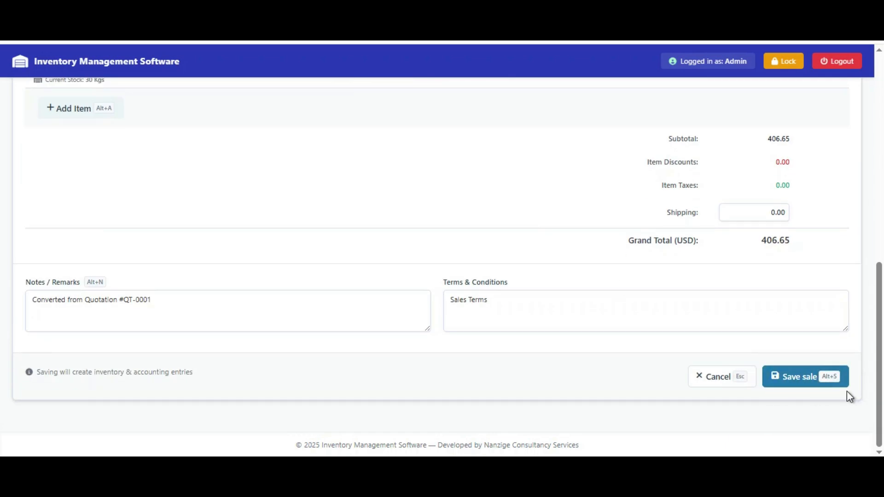
{"action": "left_click", "coordinate": [800, 381]}
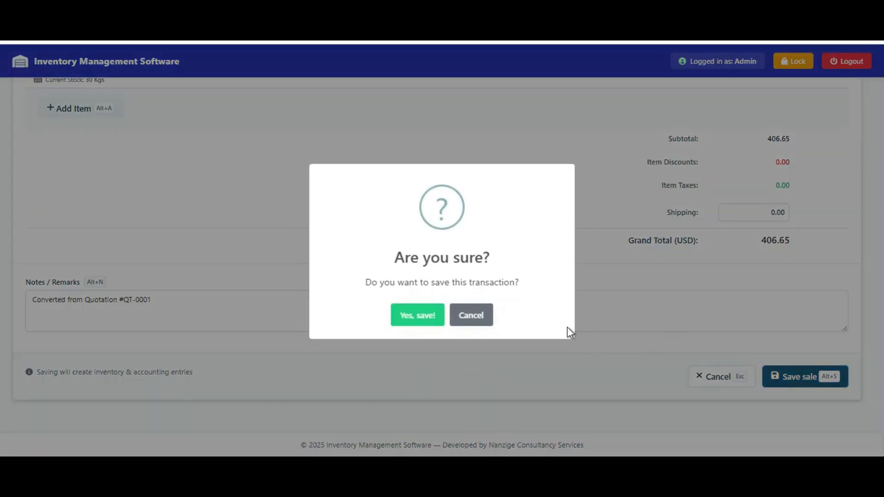
{"action": "left_click", "coordinate": [413, 318]}
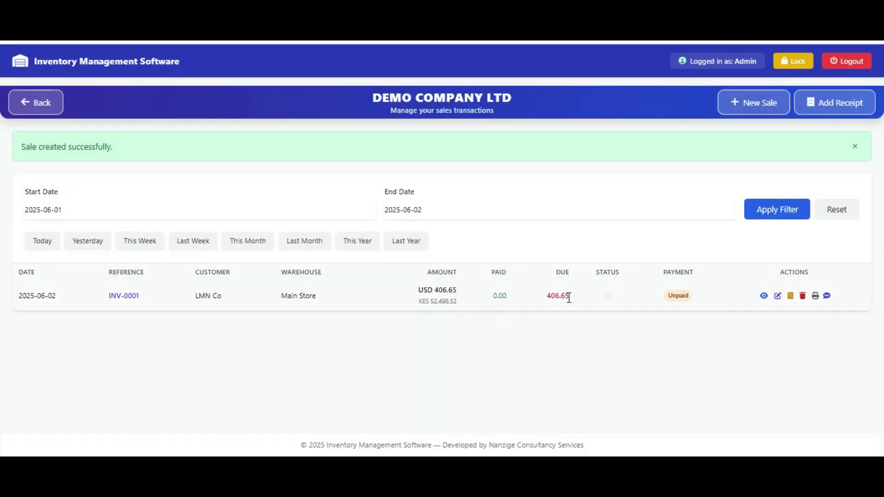
{"action": "left_click", "coordinate": [857, 151]}
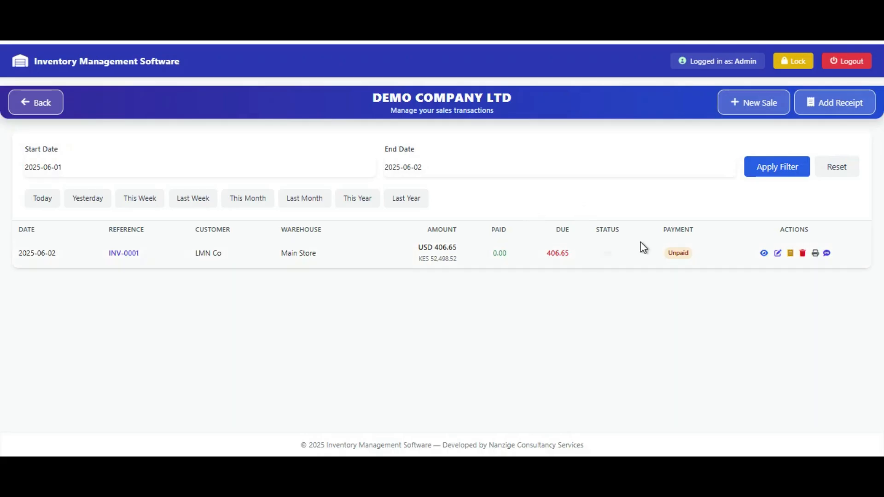
Step: Return to the sales dashboard and examine its summary cards, sales charts, top sold products and top customers
{"action": "left_click", "coordinate": [37, 109]}
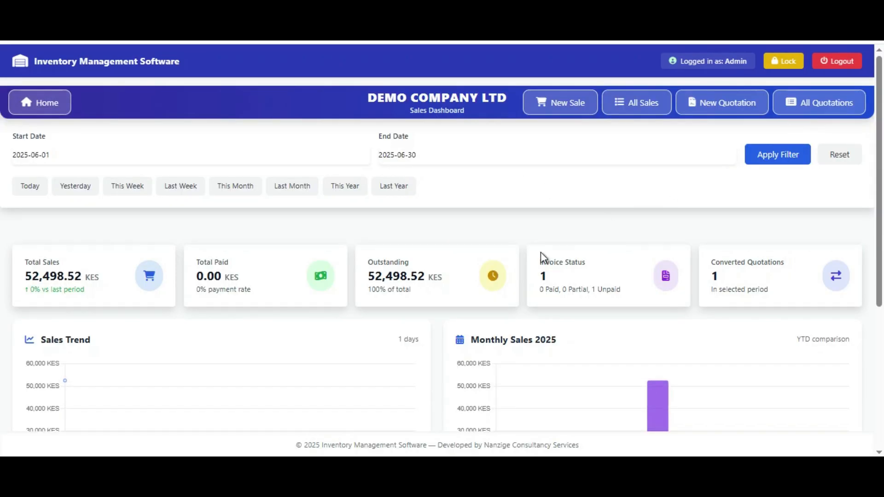
{"action": "scroll", "coordinate": [541, 257], "scroll_direction": "down", "scroll_amount": 1}
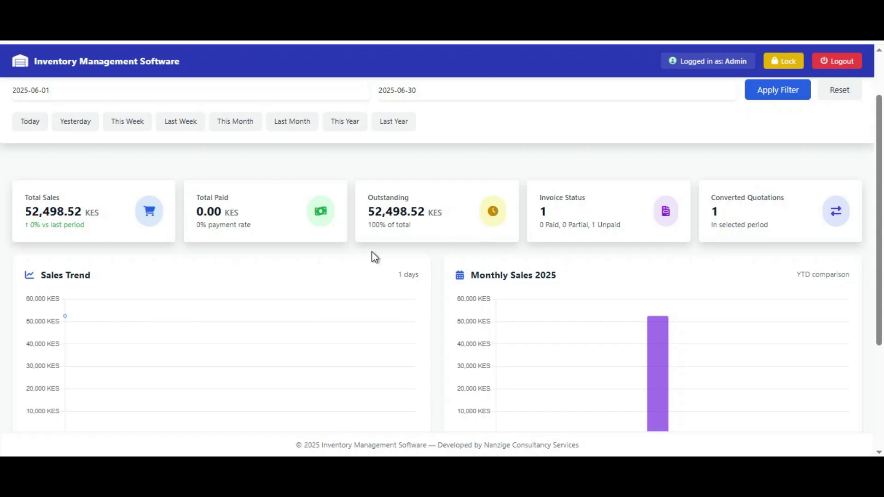
{"action": "scroll", "coordinate": [375, 257], "scroll_direction": "down", "scroll_amount": 4}
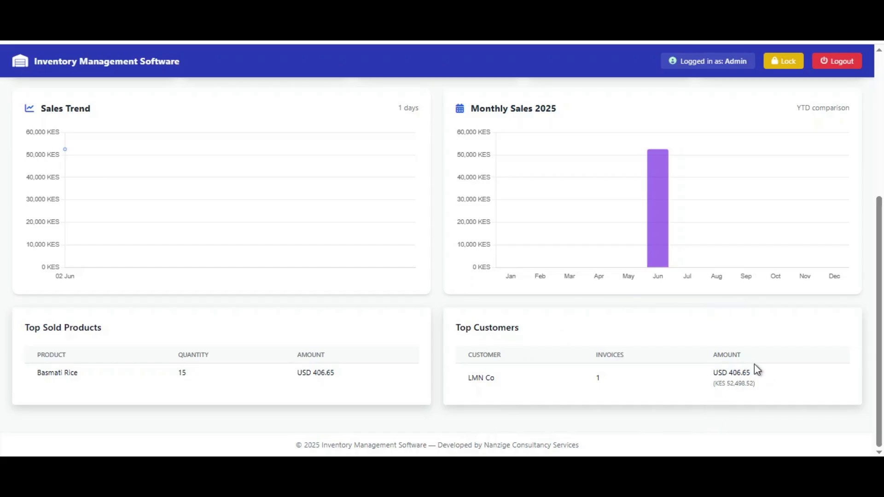
{"action": "scroll", "coordinate": [752, 367], "scroll_direction": "up", "scroll_amount": 3}
{"action": "scroll", "coordinate": [752, 367], "scroll_direction": "up", "scroll_amount": 2}
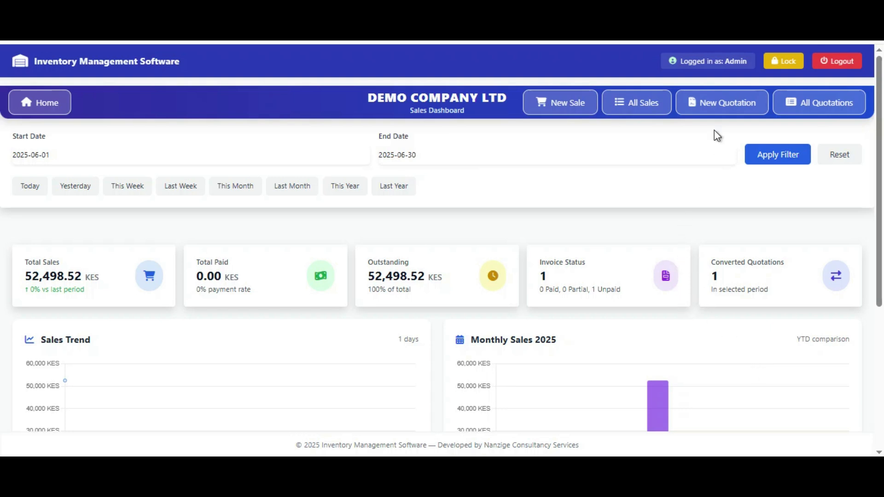
Step: Open the list of all sales and bring up the printable invoice for the LMN Co sale
{"action": "left_click", "coordinate": [634, 103]}
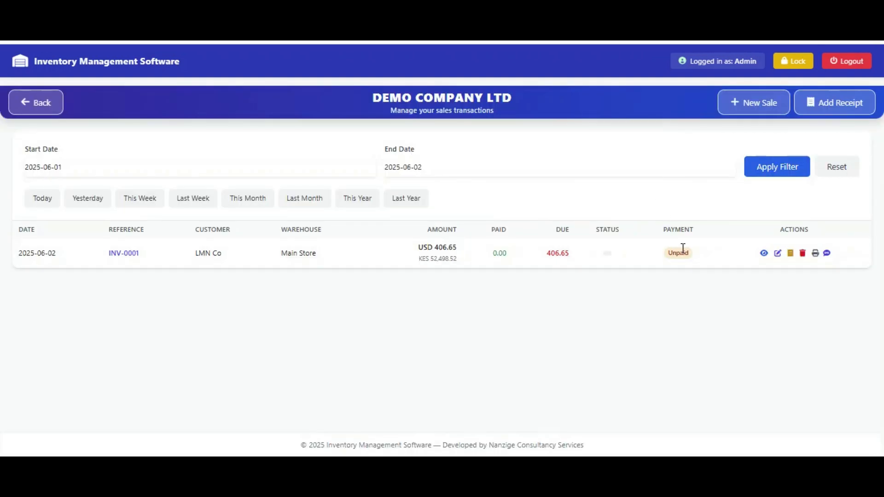
{"action": "left_click", "coordinate": [815, 254]}
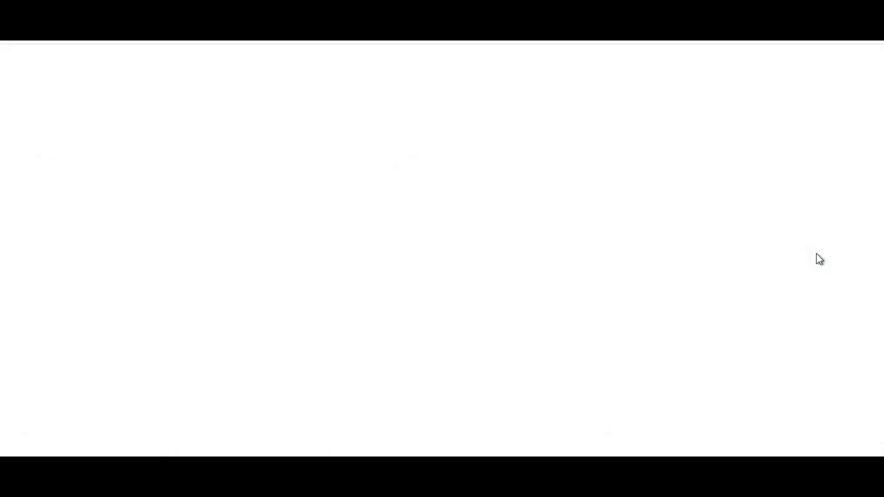
Step: Examine the printable sales invoice for LMN Co, then go back through the sale's details to the sales dashboard
{"action": "scroll", "coordinate": [461, 221], "scroll_direction": "down", "scroll_amount": 2}
{"action": "scroll", "coordinate": [473, 206], "scroll_direction": "down", "scroll_amount": 1}
{"action": "scroll", "coordinate": [486, 225], "scroll_direction": "up", "scroll_amount": 3}
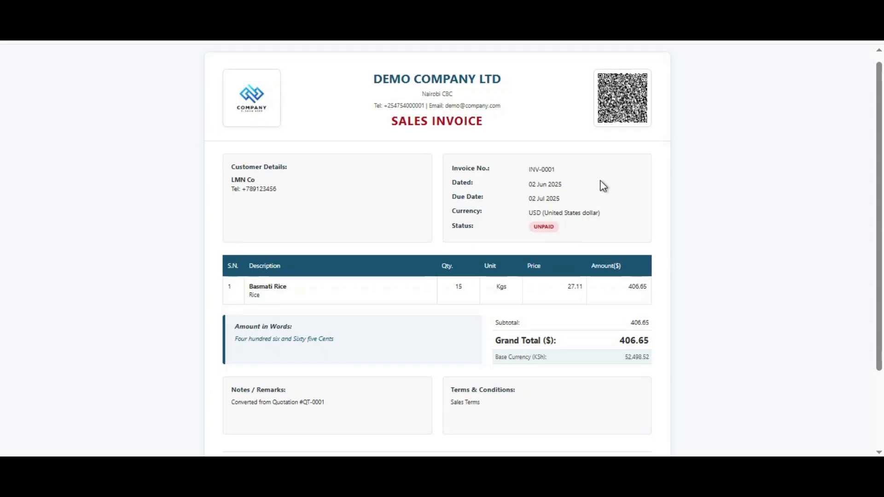
{"action": "scroll", "coordinate": [590, 217], "scroll_direction": "down", "scroll_amount": 2}
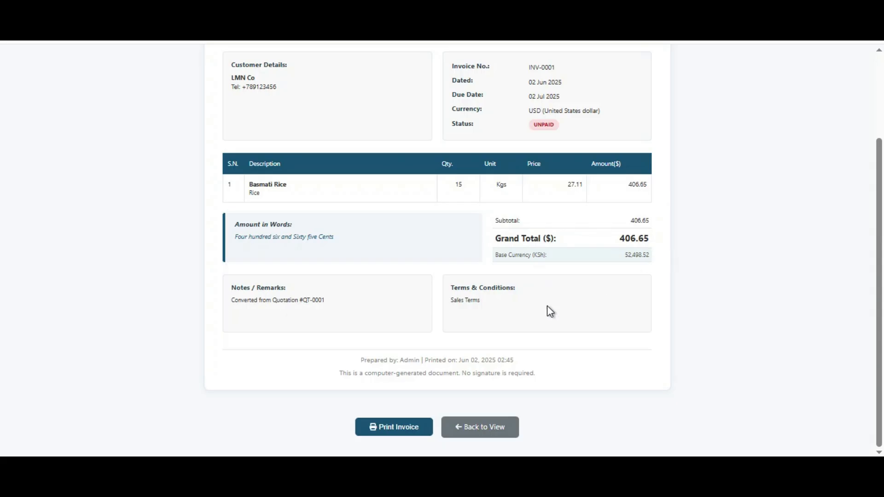
{"action": "left_click", "coordinate": [479, 434]}
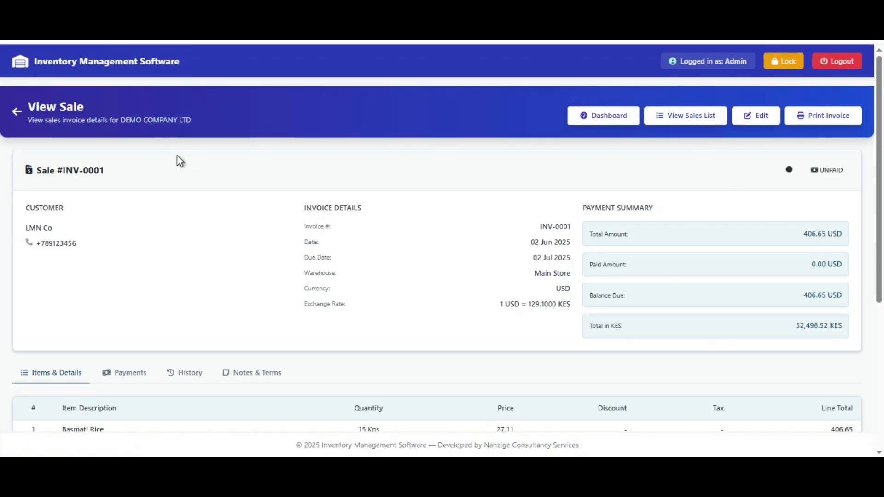
{"action": "left_click", "coordinate": [21, 107]}
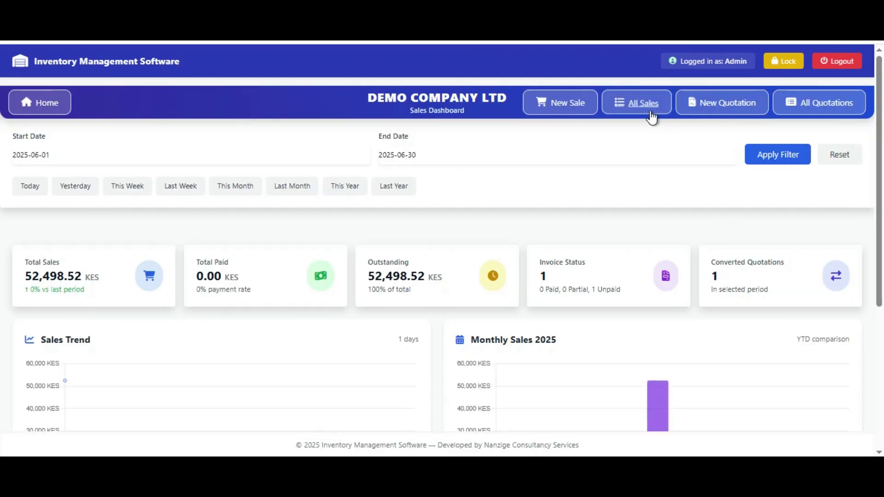
Step: Open the list of all quotations, examine the printable LMN Co quotation, and return to the list
{"action": "left_click", "coordinate": [792, 104]}
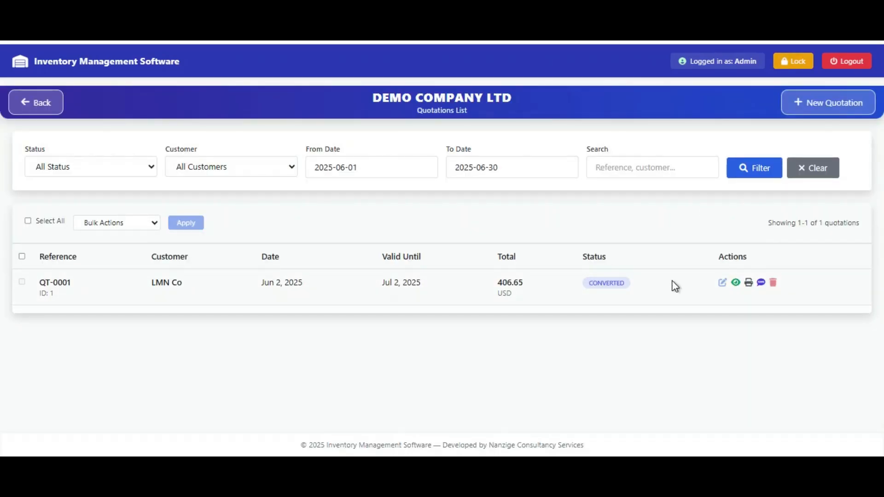
{"action": "left_click", "coordinate": [749, 283]}
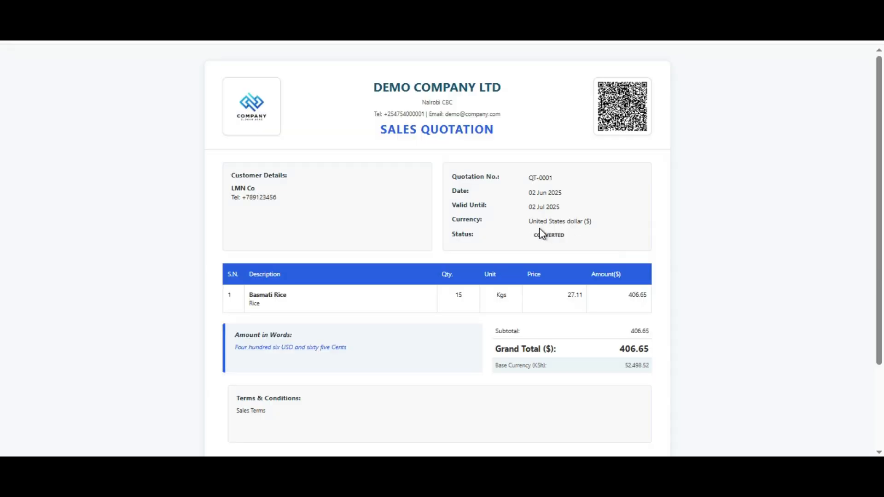
{"action": "scroll", "coordinate": [503, 204], "scroll_direction": "down", "scroll_amount": 3}
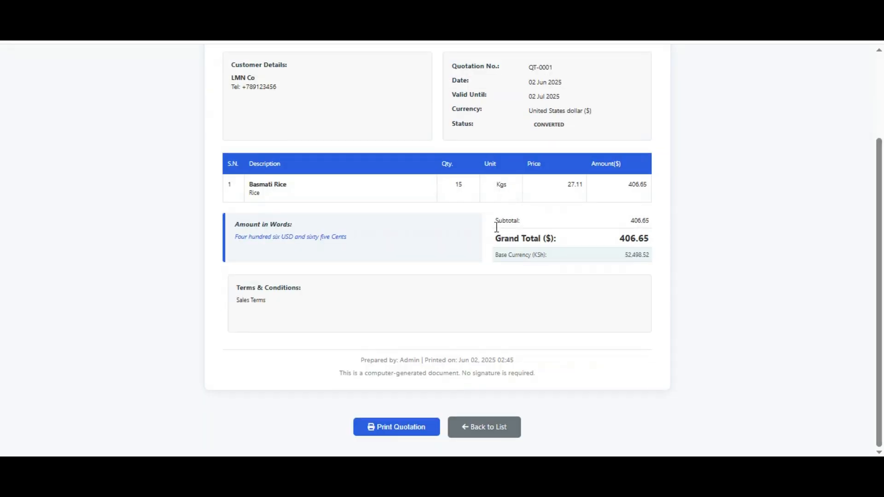
{"action": "scroll", "coordinate": [519, 318], "scroll_direction": "up", "scroll_amount": 3}
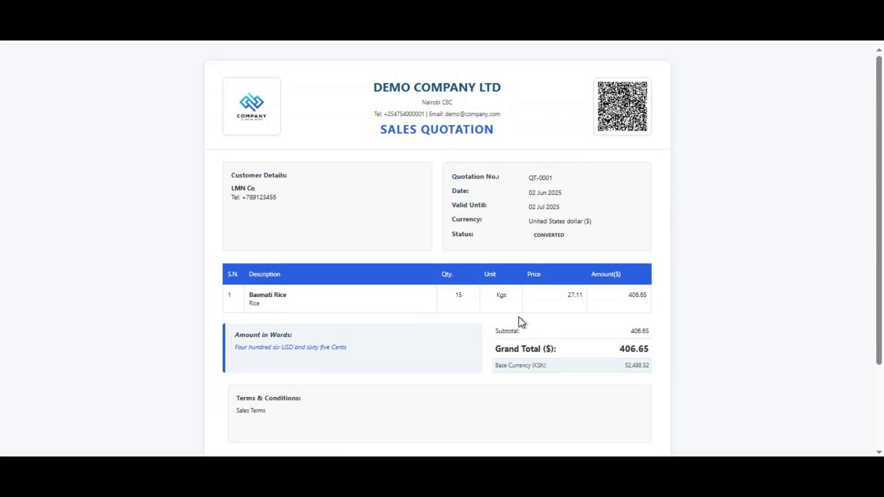
{"action": "scroll", "coordinate": [520, 261], "scroll_direction": "down", "scroll_amount": 3}
{"action": "scroll", "coordinate": [520, 261], "scroll_direction": "up", "scroll_amount": 3}
{"action": "scroll", "coordinate": [507, 323], "scroll_direction": "down", "scroll_amount": 3}
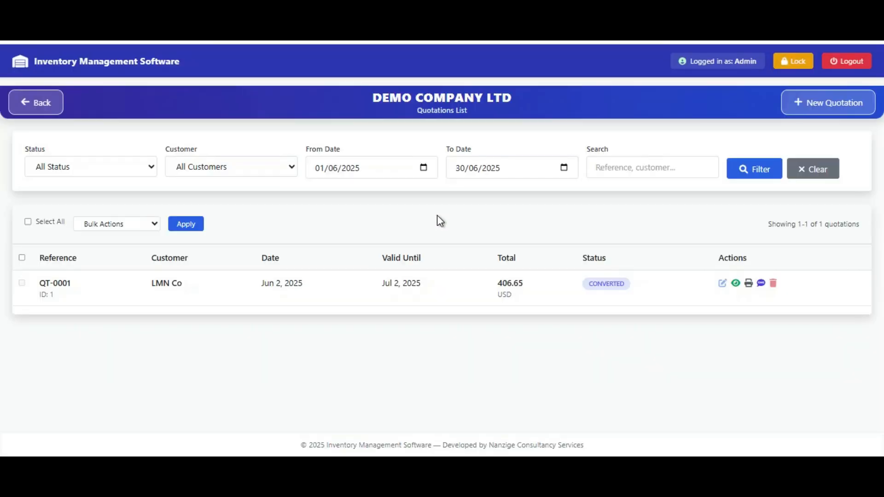
Step: Open the list of all sales from the sales dashboard and enter the PIN to unlock the system
{"action": "left_click", "coordinate": [36, 101]}
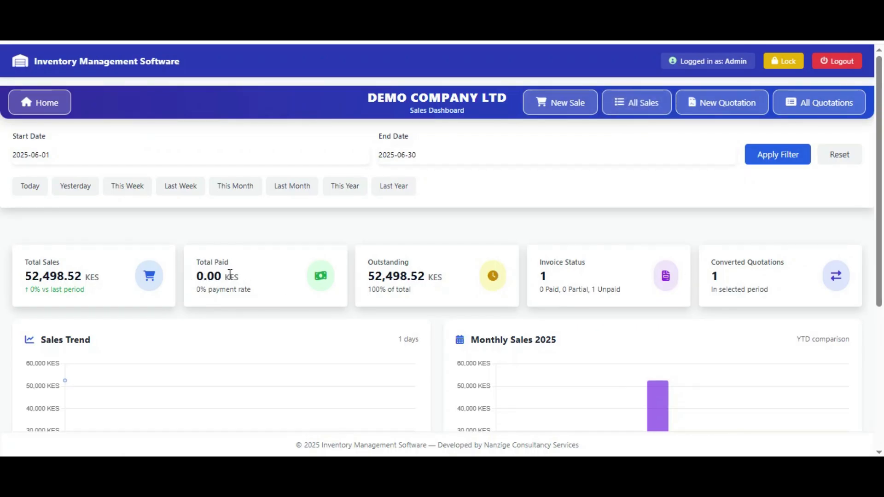
{"action": "left_click", "coordinate": [645, 112]}
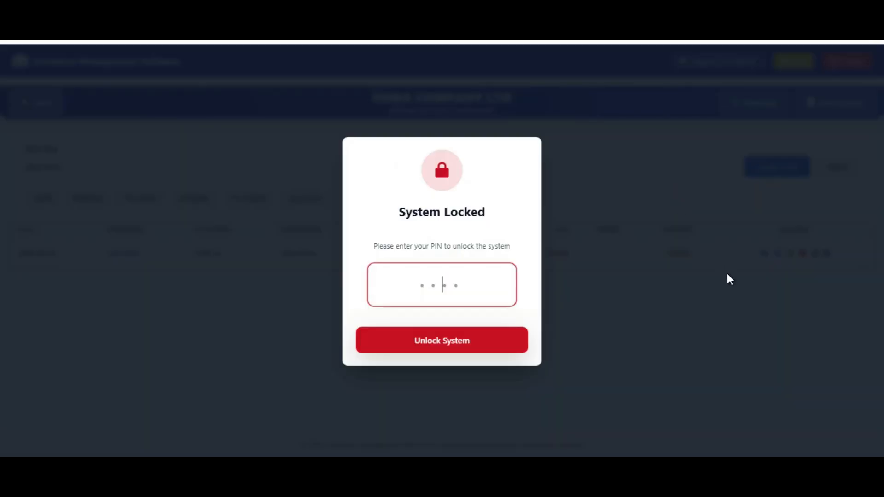
{"action": "left_click", "coordinate": [450, 285]}
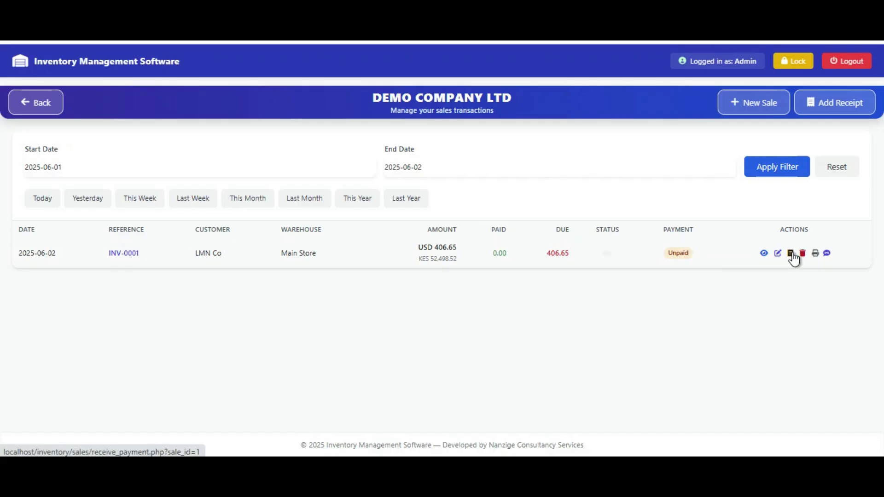
Step: Open the LMN Co sale's details and begin recording a payment from its payment history
{"action": "left_click", "coordinate": [766, 253]}
{"action": "scroll", "coordinate": [385, 302], "scroll_direction": "down", "scroll_amount": 3}
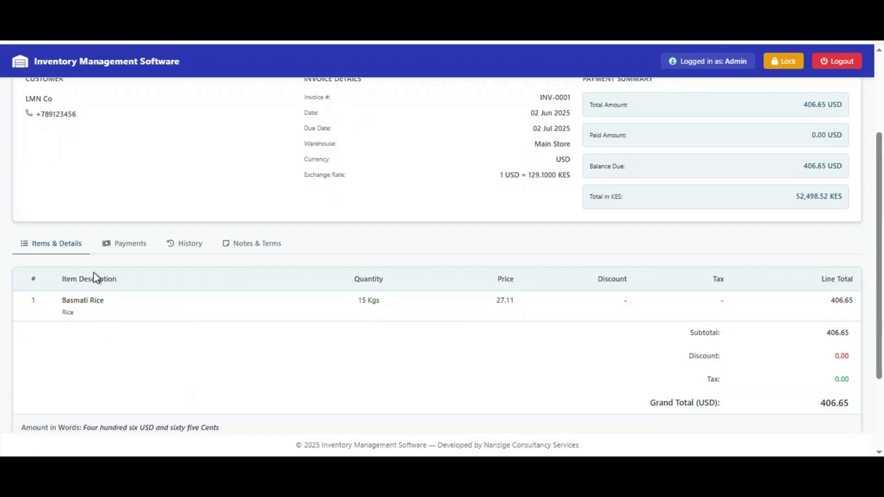
{"action": "left_click", "coordinate": [122, 243]}
{"action": "scroll", "coordinate": [758, 298], "scroll_direction": "down", "scroll_amount": 1}
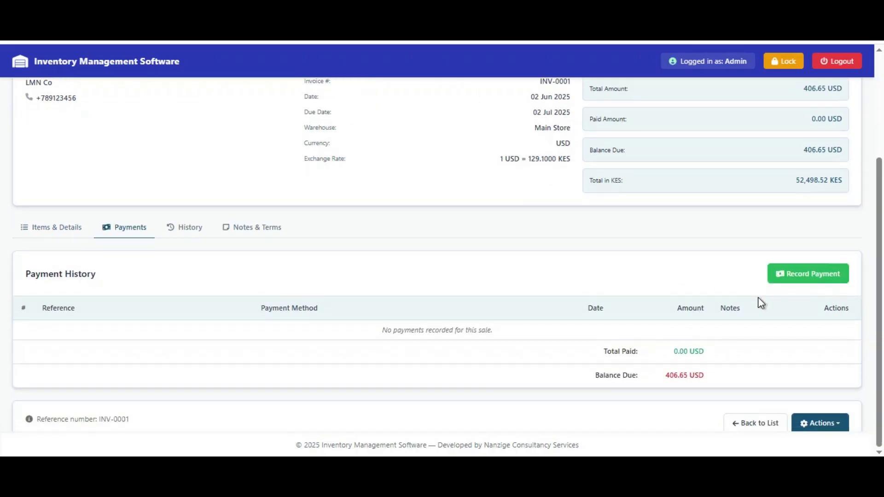
{"action": "left_click", "coordinate": [819, 279]}
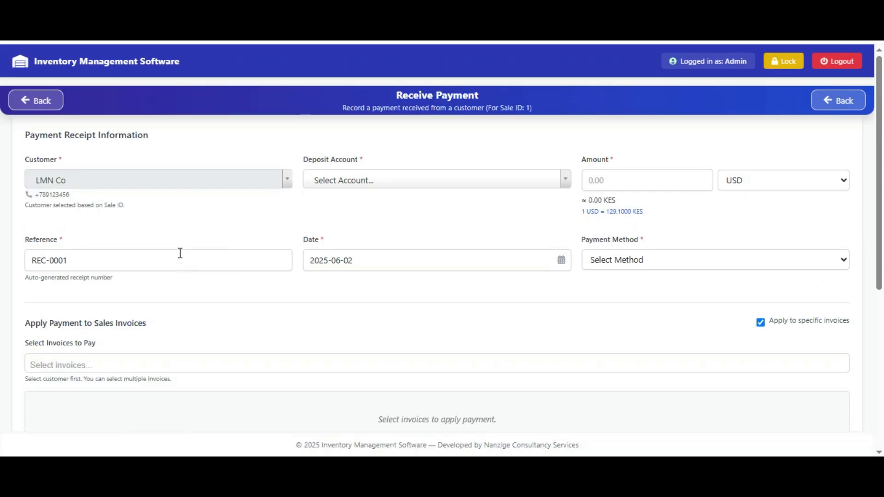
Step: Set the deposit account to Main Bank Account and apply the payment to LMN Co's outstanding invoice
{"action": "left_click", "coordinate": [411, 184]}
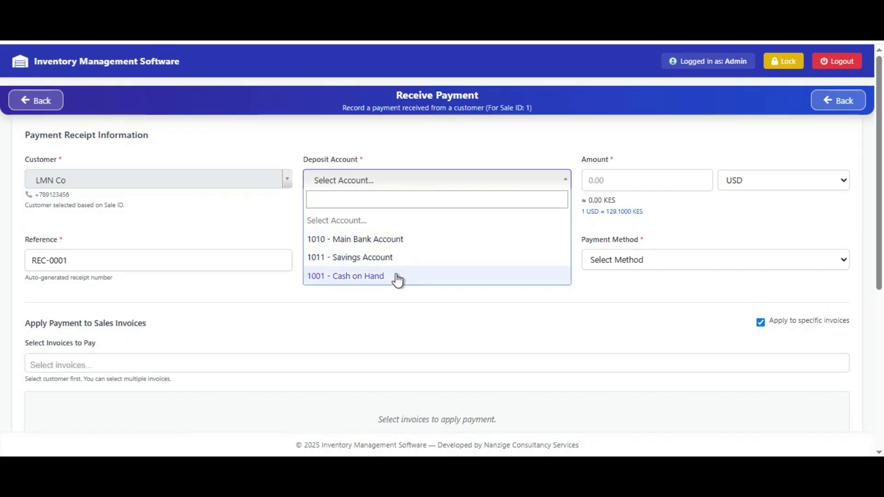
{"action": "left_click", "coordinate": [418, 241]}
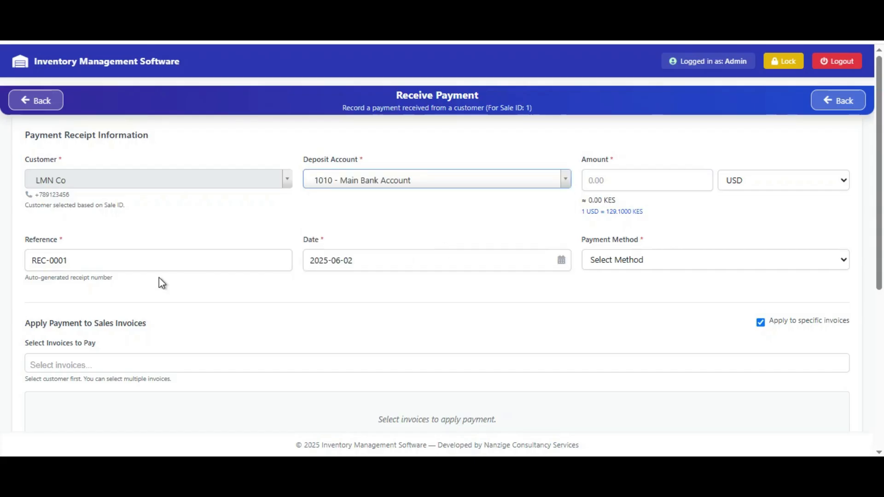
{"action": "left_click", "coordinate": [172, 370]}
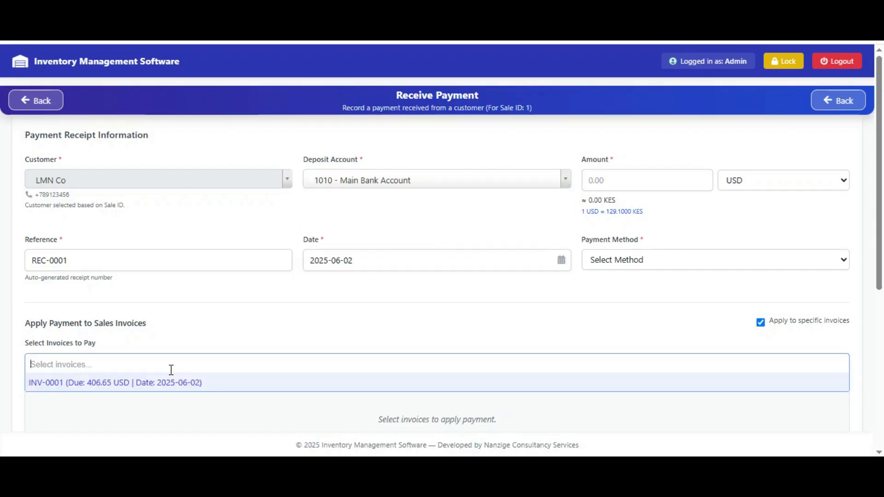
{"action": "left_click", "coordinate": [175, 386]}
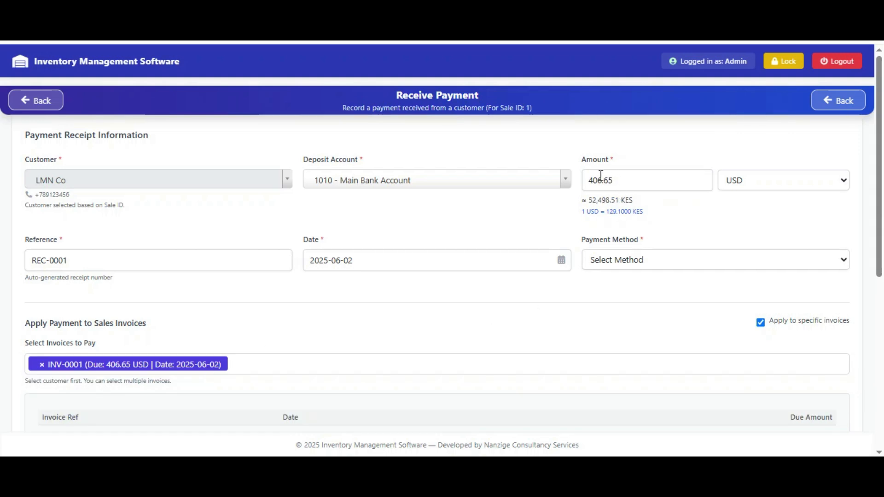
Step: Set the received amount to 206.65 USD and the payment method to Cash
{"action": "left_click_drag", "start_coordinate": [595, 180], "coordinate": [590, 178]}
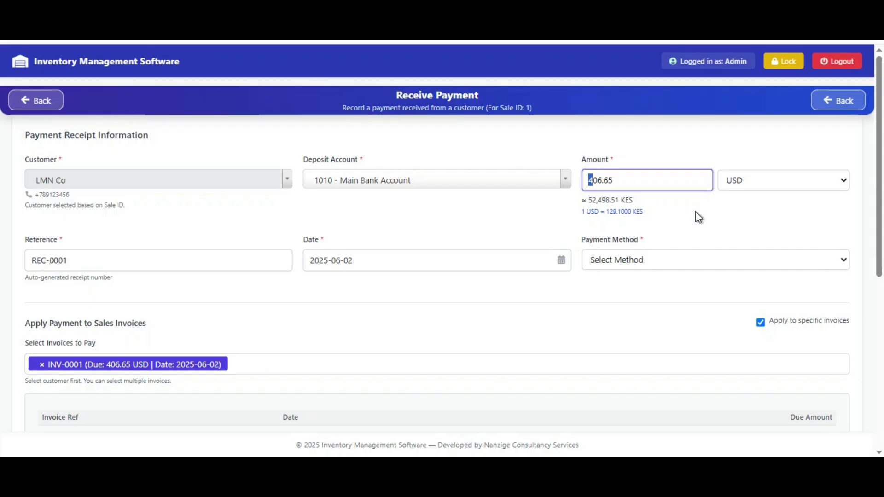
{"action": "type", "text": "2"}
{"action": "left_click", "coordinate": [720, 225]}
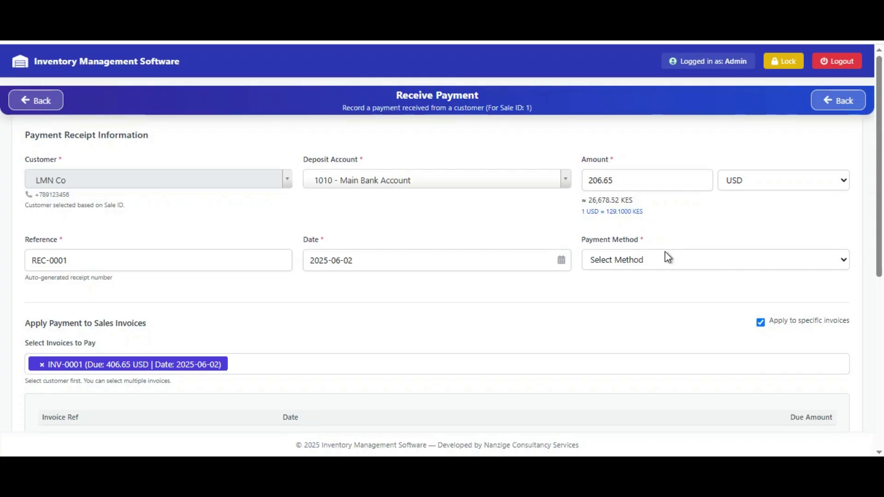
{"action": "left_click", "coordinate": [682, 265]}
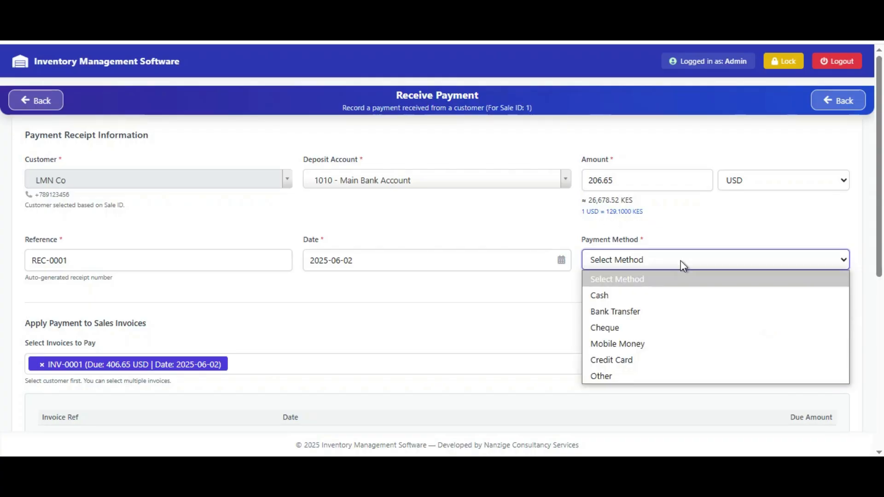
{"action": "left_click", "coordinate": [619, 303]}
Step: Save the LMN Co payment and dismiss the notice on the sale's details page
{"action": "scroll", "coordinate": [382, 274], "scroll_direction": "down", "scroll_amount": 5}
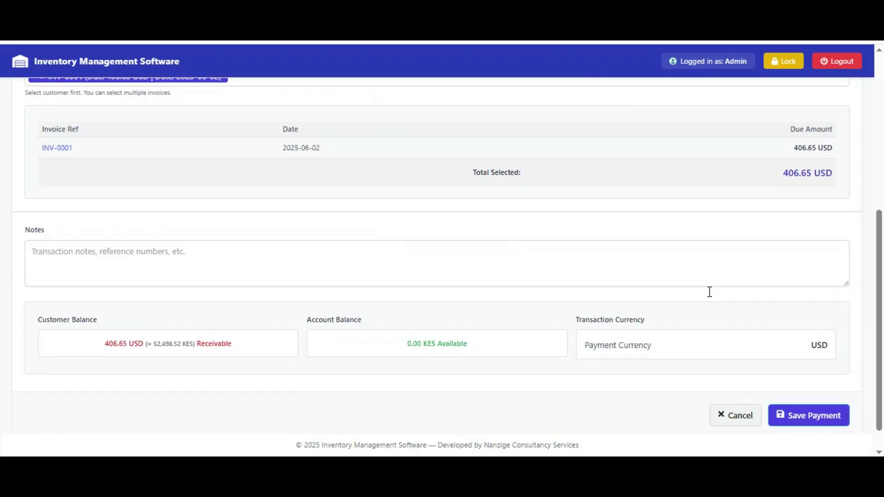
{"action": "scroll", "coordinate": [723, 346], "scroll_direction": "down", "scroll_amount": 1}
{"action": "left_click", "coordinate": [803, 389]}
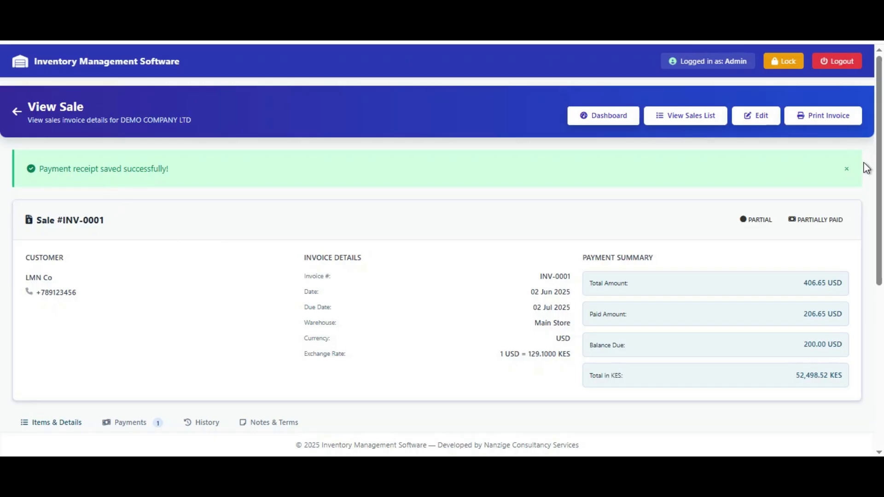
{"action": "left_click", "coordinate": [848, 168]}
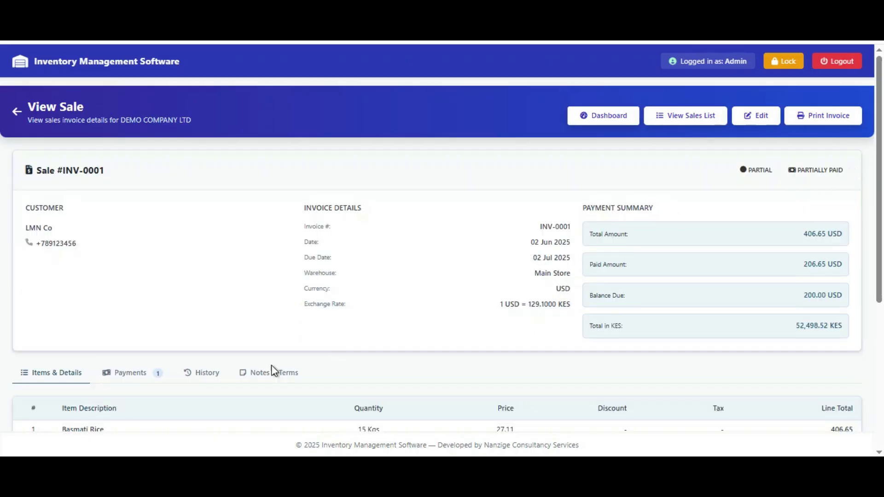
Step: Open the sale's payment history and examine the printable receipt voucher for the cash payment
{"action": "left_click", "coordinate": [142, 384]}
{"action": "scroll", "coordinate": [625, 310], "scroll_direction": "down", "scroll_amount": 3}
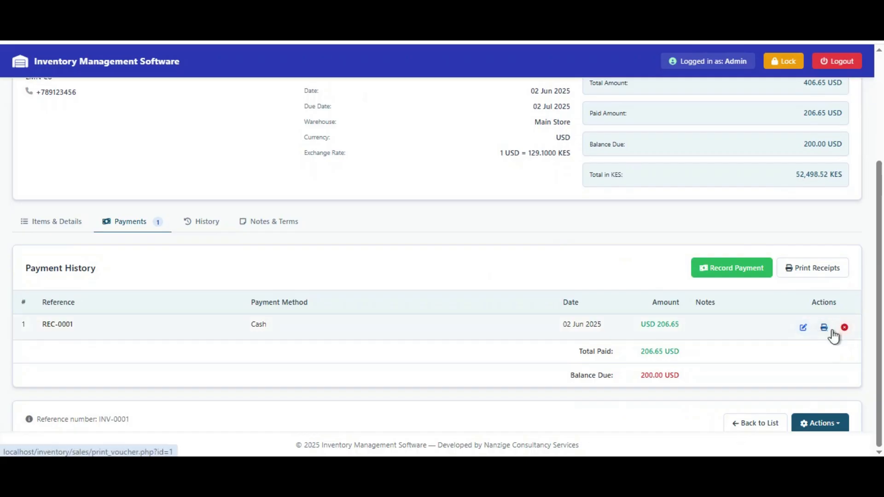
{"action": "left_click", "coordinate": [824, 328]}
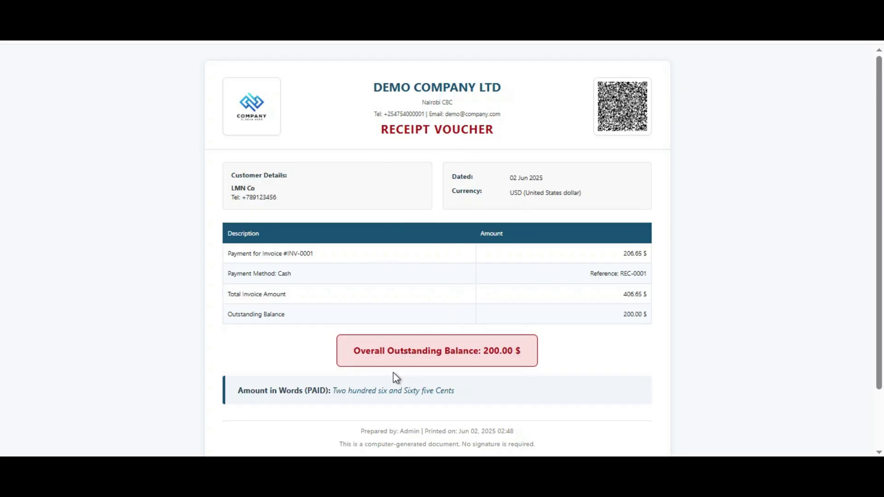
{"action": "scroll", "coordinate": [415, 353], "scroll_direction": "down", "scroll_amount": 3}
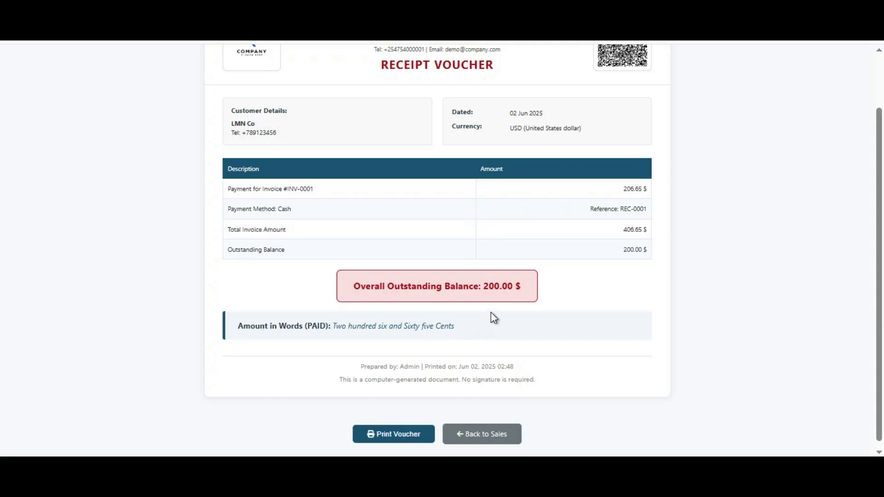
{"action": "scroll", "coordinate": [488, 309], "scroll_direction": "up", "scroll_amount": 3}
{"action": "scroll", "coordinate": [495, 332], "scroll_direction": "down", "scroll_amount": 3}
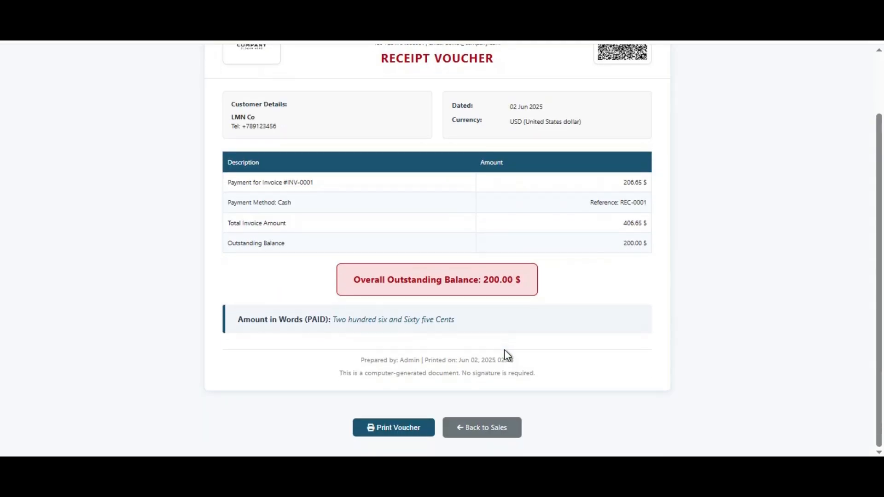
Step: Return through the sales list to the sales dashboard and examine its updated summary cards and charts
{"action": "left_click", "coordinate": [490, 437]}
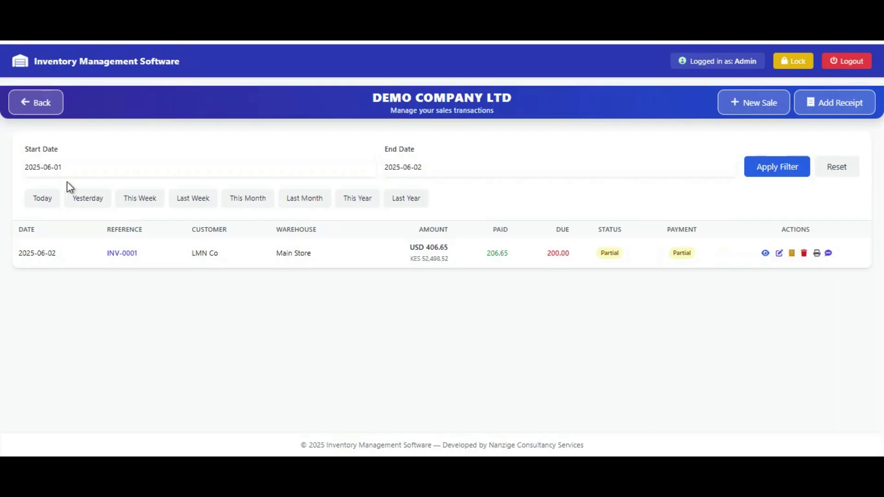
{"action": "left_click", "coordinate": [32, 108]}
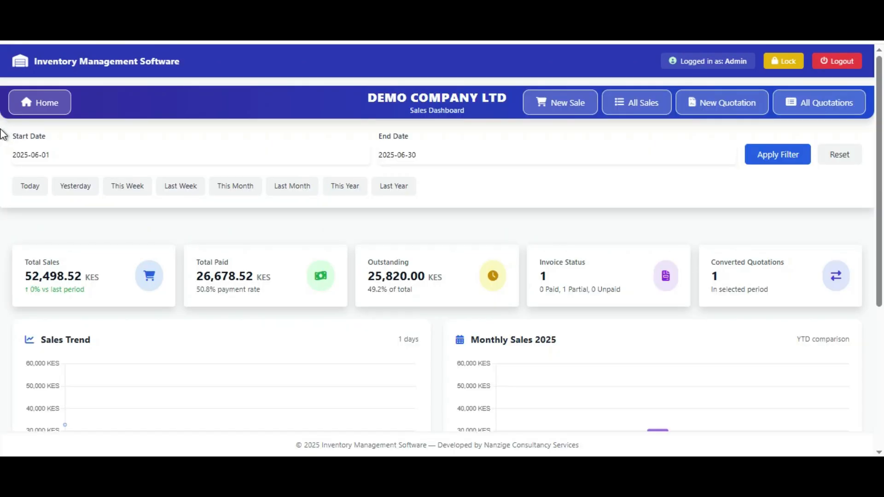
{"action": "scroll", "coordinate": [598, 300], "scroll_direction": "down", "scroll_amount": 3}
{"action": "scroll", "coordinate": [304, 196], "scroll_direction": "up", "scroll_amount": 3}
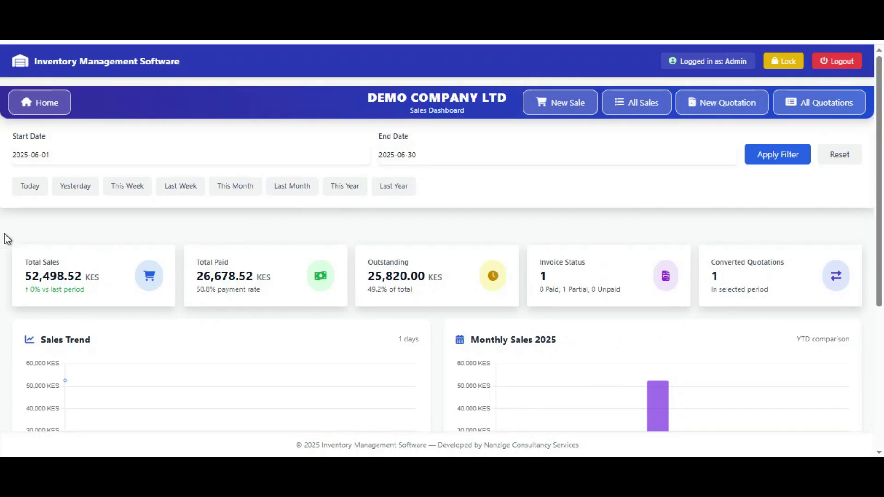
{"action": "scroll", "coordinate": [490, 266], "scroll_direction": "down", "scroll_amount": 4}
{"action": "scroll", "coordinate": [492, 267], "scroll_direction": "up", "scroll_amount": 4}
Step: Go to the home dashboard and examine its overview cards, recent sales and purchases, and top selling products
{"action": "left_click", "coordinate": [40, 103]}
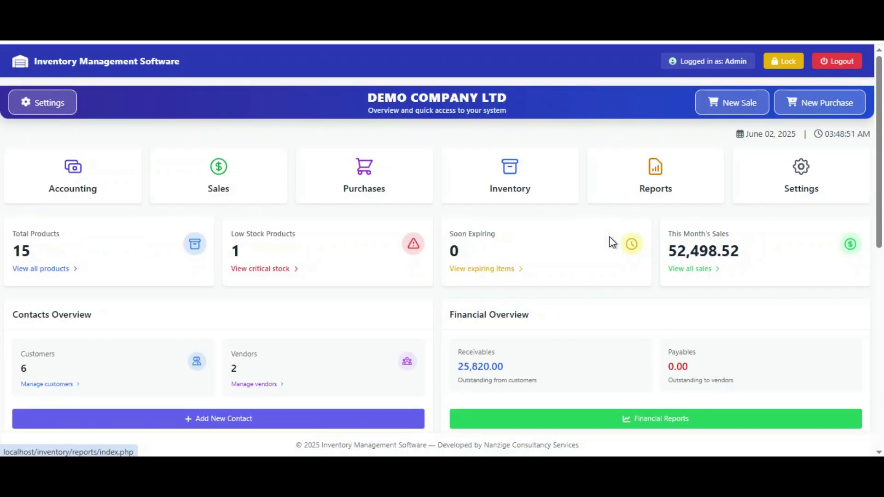
{"action": "scroll", "coordinate": [758, 245], "scroll_direction": "down", "scroll_amount": 1}
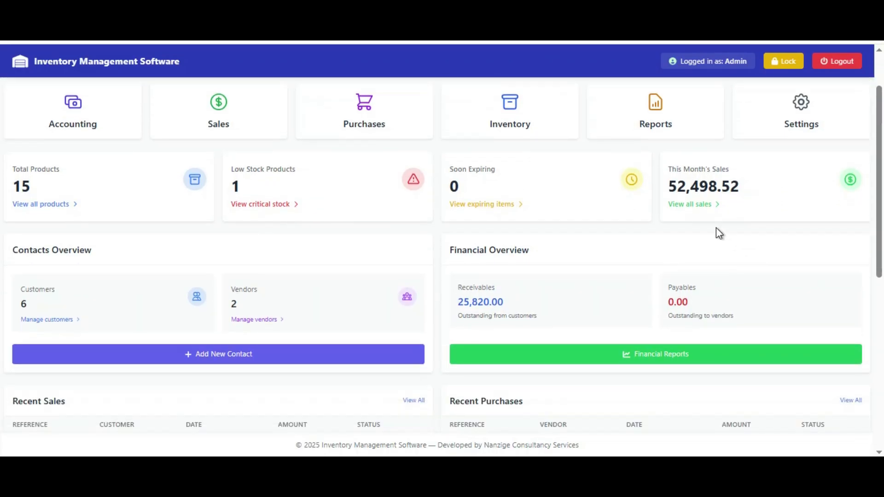
{"action": "scroll", "coordinate": [592, 290], "scroll_direction": "down", "scroll_amount": 4}
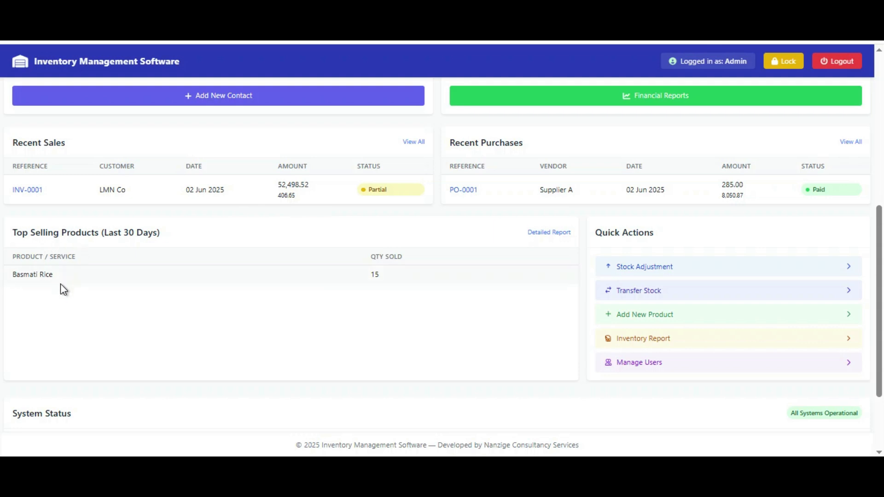
Step: Open the reports section and examine the Cash Flow Report's summary cards, 2025 trend chart and transaction list
{"action": "scroll", "coordinate": [259, 380], "scroll_direction": "down", "scroll_amount": 2}
{"action": "scroll", "coordinate": [695, 343], "scroll_direction": "up", "scroll_amount": 4}
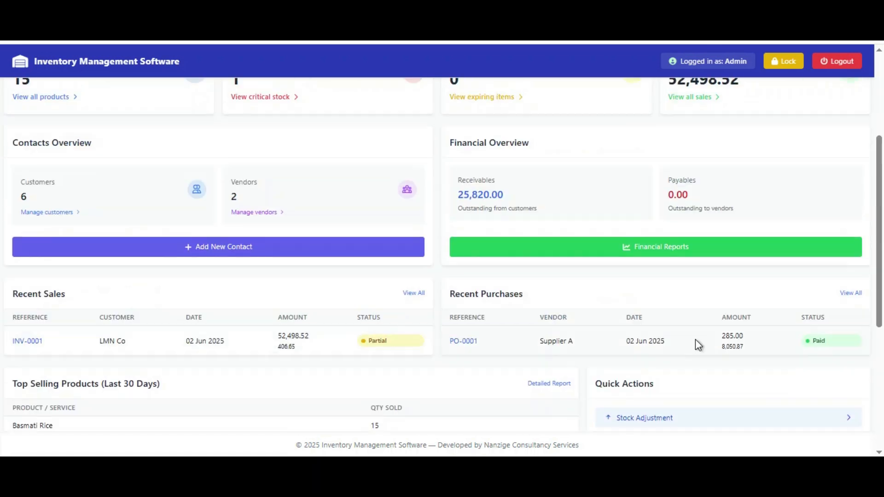
{"action": "scroll", "coordinate": [695, 343], "scroll_direction": "up", "scroll_amount": 3}
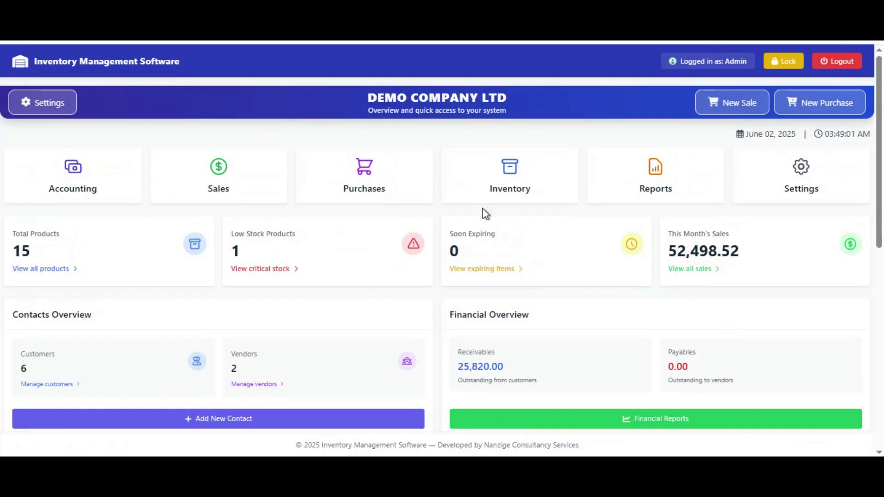
{"action": "left_click", "coordinate": [662, 191]}
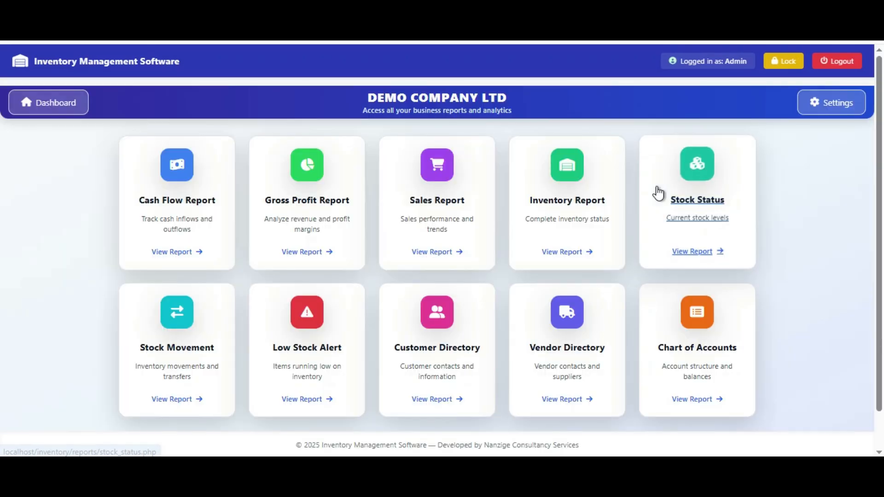
{"action": "left_click", "coordinate": [181, 223]}
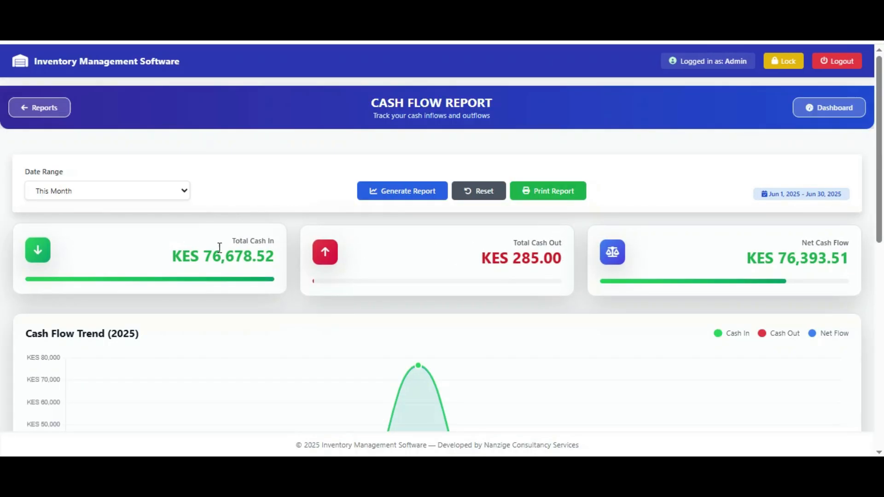
{"action": "scroll", "coordinate": [686, 289], "scroll_direction": "down", "scroll_amount": 8}
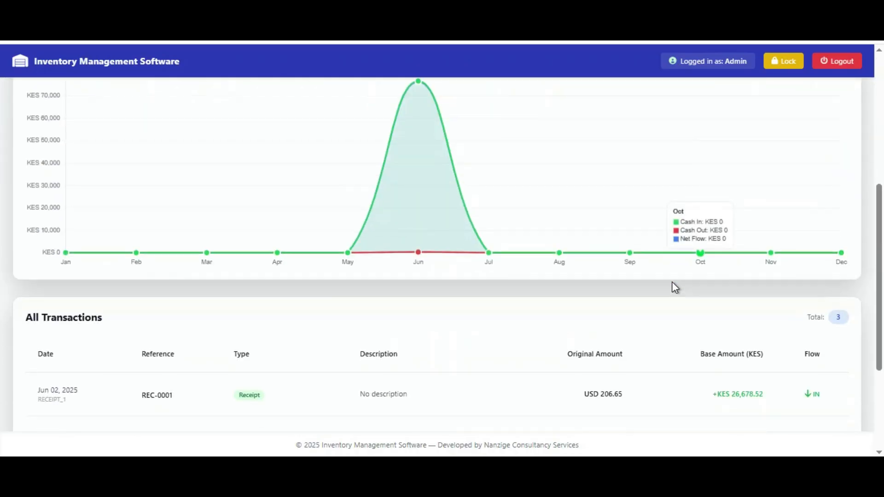
{"action": "scroll", "coordinate": [670, 288], "scroll_direction": "up", "scroll_amount": 8}
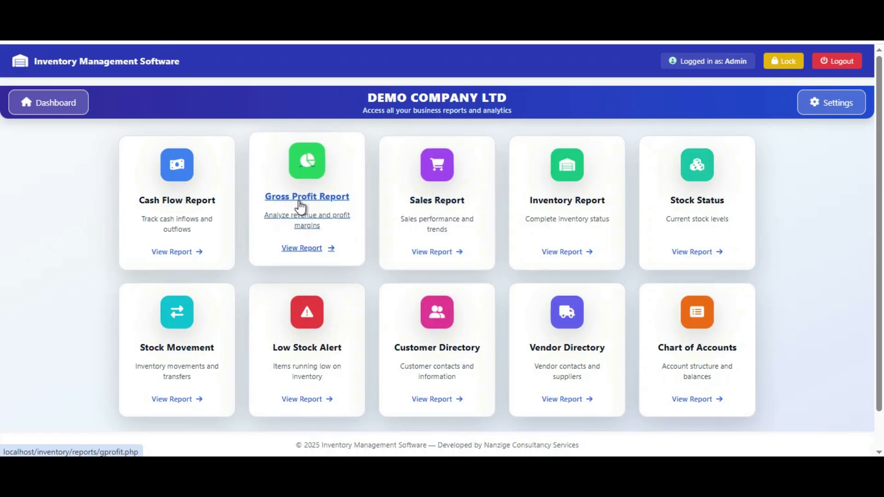
Step: Examine the Gross Profit Report and its printable version, and return to the reports overview
{"action": "left_click", "coordinate": [301, 205]}
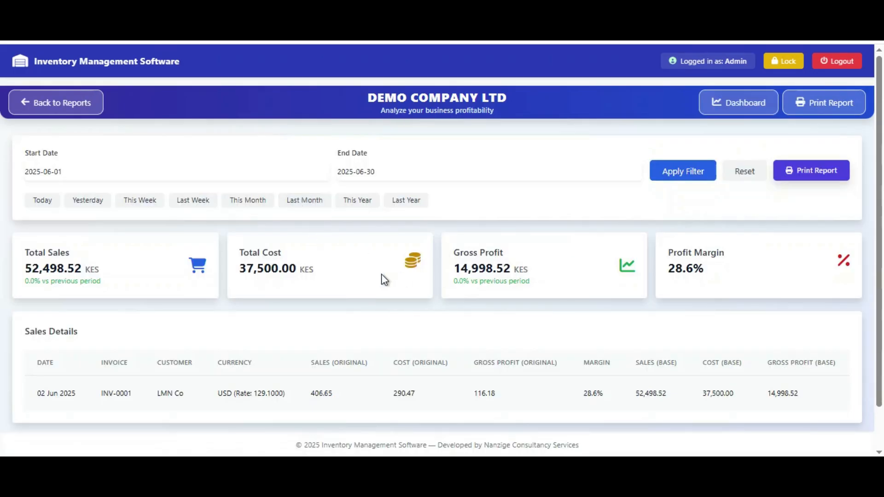
{"action": "scroll", "coordinate": [266, 284], "scroll_direction": "down", "scroll_amount": 1}
{"action": "scroll", "coordinate": [427, 267], "scroll_direction": "up", "scroll_amount": 1}
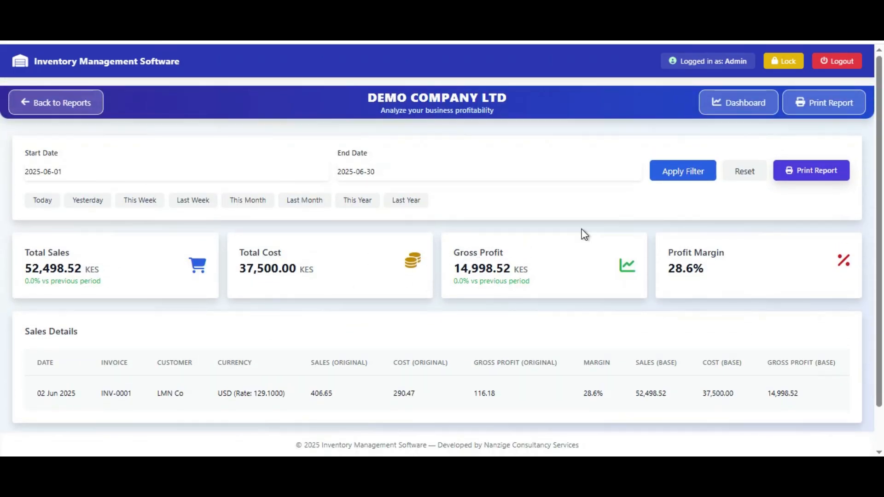
{"action": "left_click", "coordinate": [819, 173]}
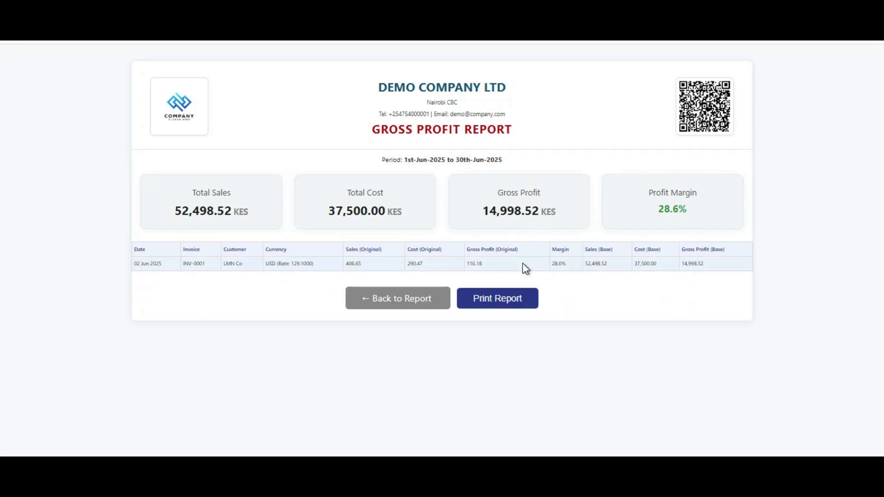
{"action": "left_click", "coordinate": [399, 305]}
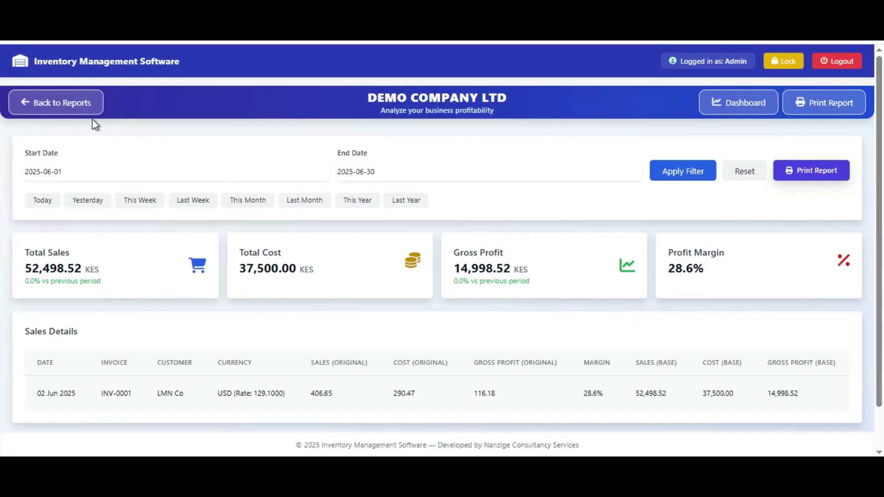
{"action": "left_click", "coordinate": [48, 104]}
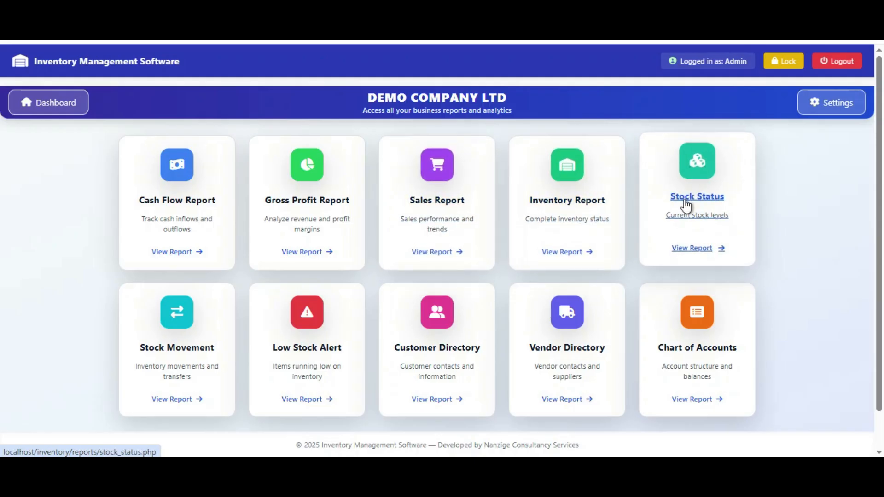
Step: Open the Low Stock Alert report, examine its alert summary and stock alert details, and return to the reports overview
{"action": "left_click", "coordinate": [297, 346]}
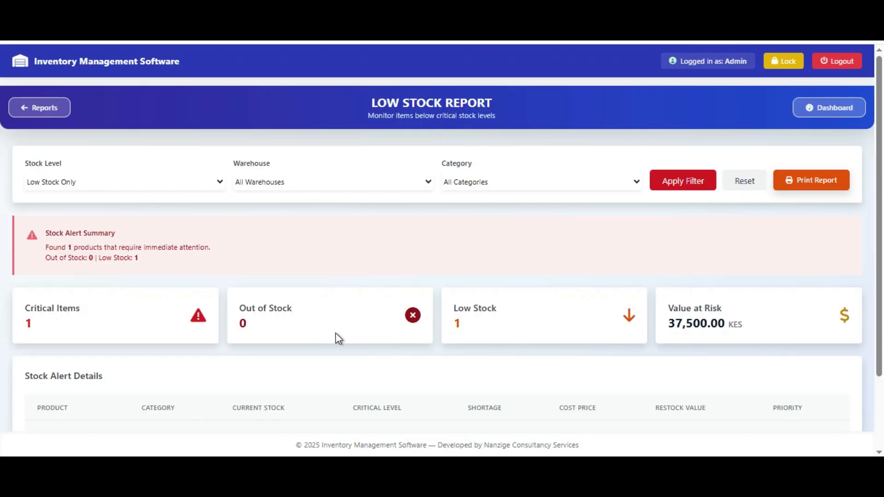
{"action": "scroll", "coordinate": [506, 276], "scroll_direction": "down", "scroll_amount": 2}
{"action": "scroll", "coordinate": [511, 279], "scroll_direction": "down", "scroll_amount": 1}
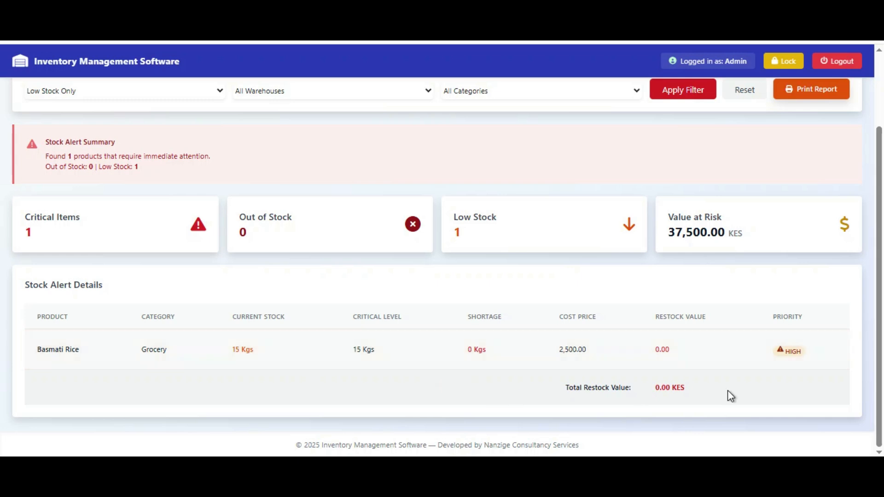
{"action": "scroll", "coordinate": [385, 381], "scroll_direction": "up", "scroll_amount": 2}
{"action": "scroll", "coordinate": [384, 368], "scroll_direction": "down", "scroll_amount": 2}
{"action": "scroll", "coordinate": [386, 370], "scroll_direction": "up", "scroll_amount": 2}
{"action": "scroll", "coordinate": [385, 371], "scroll_direction": "up", "scroll_amount": 1}
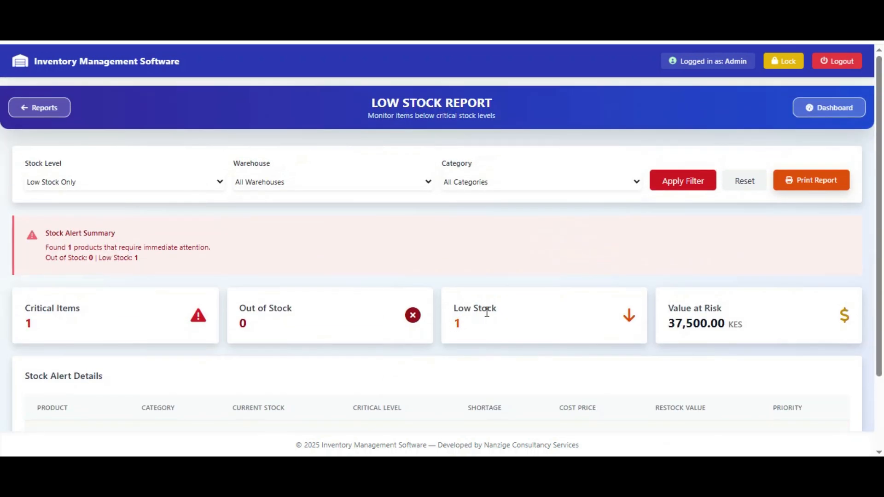
{"action": "scroll", "coordinate": [485, 311], "scroll_direction": "down", "scroll_amount": 2}
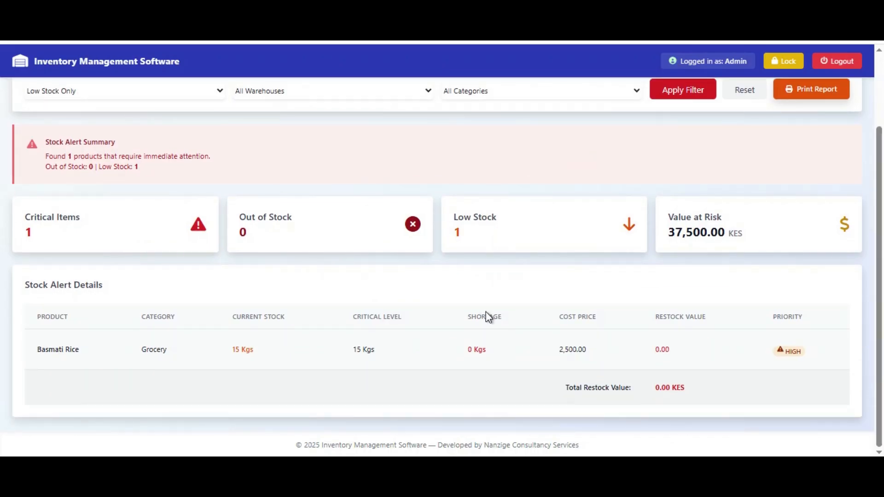
{"action": "scroll", "coordinate": [489, 317], "scroll_direction": "up", "scroll_amount": 2}
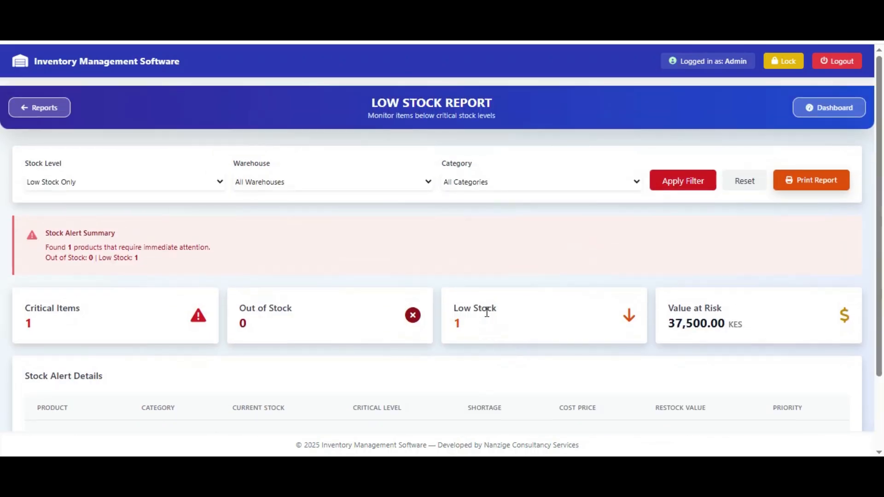
{"action": "scroll", "coordinate": [485, 312], "scroll_direction": "down", "scroll_amount": 2}
{"action": "scroll", "coordinate": [487, 315], "scroll_direction": "up", "scroll_amount": 2}
{"action": "left_click", "coordinate": [49, 114]}
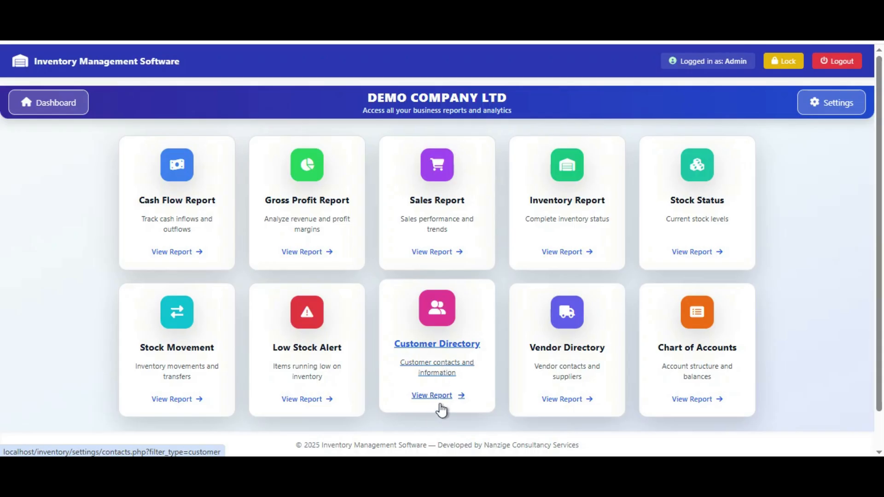
Step: Open the Customer Directory, unlock the system with the PIN, and look through the customer list
{"action": "left_click", "coordinate": [428, 394]}
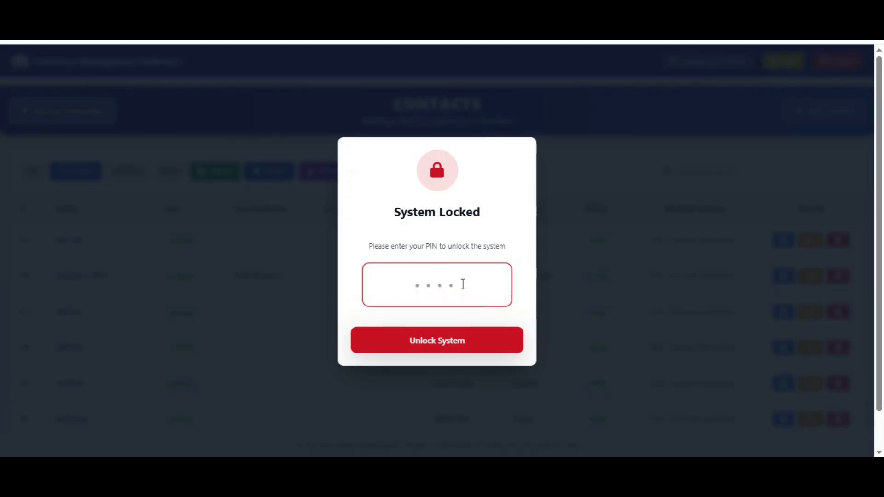
{"action": "key", "text": "Return"}
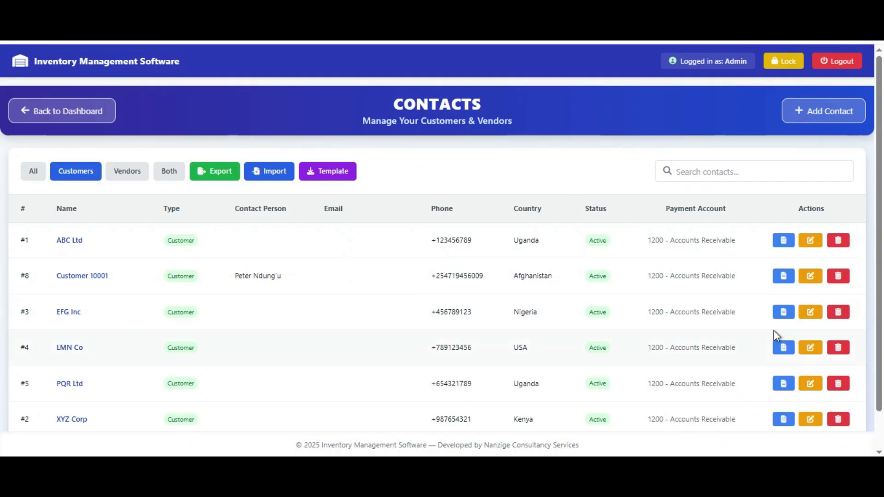
{"action": "scroll", "coordinate": [623, 310], "scroll_direction": "down", "scroll_amount": 1}
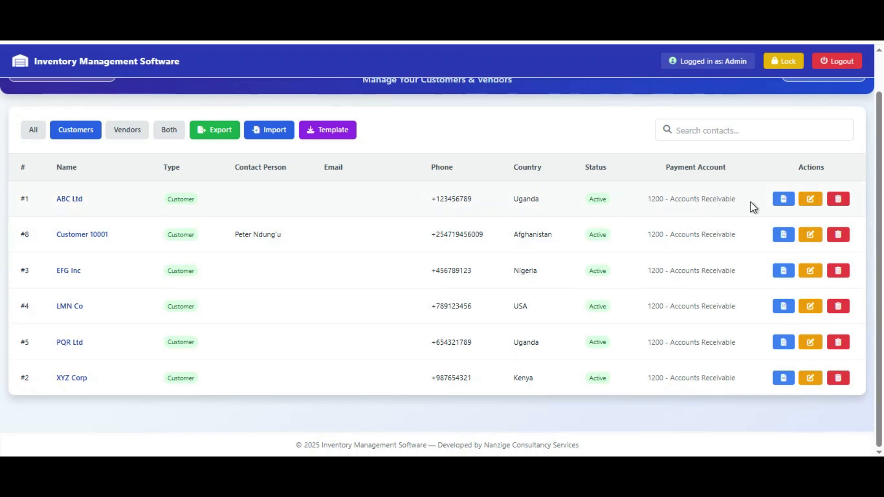
Step: View ABC Ltd's contact statement with its account details and transaction history, and return to the contacts list
{"action": "left_click", "coordinate": [787, 200]}
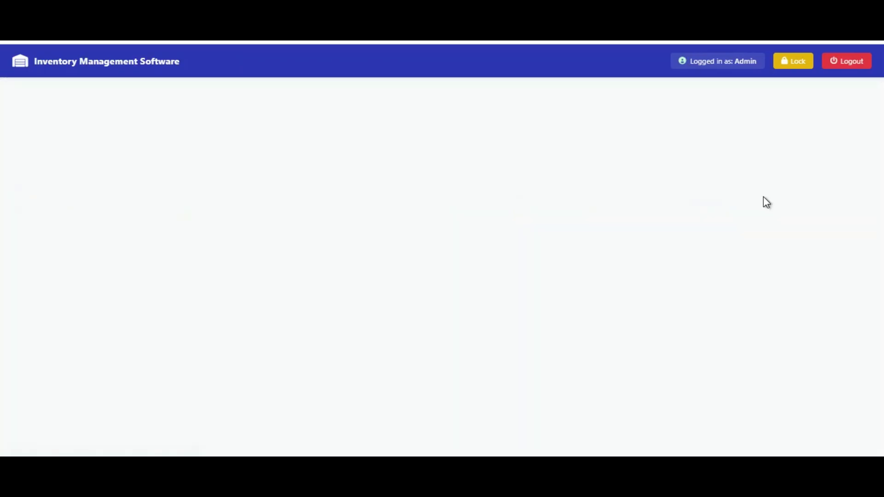
{"action": "scroll", "coordinate": [598, 277], "scroll_direction": "down", "scroll_amount": 3}
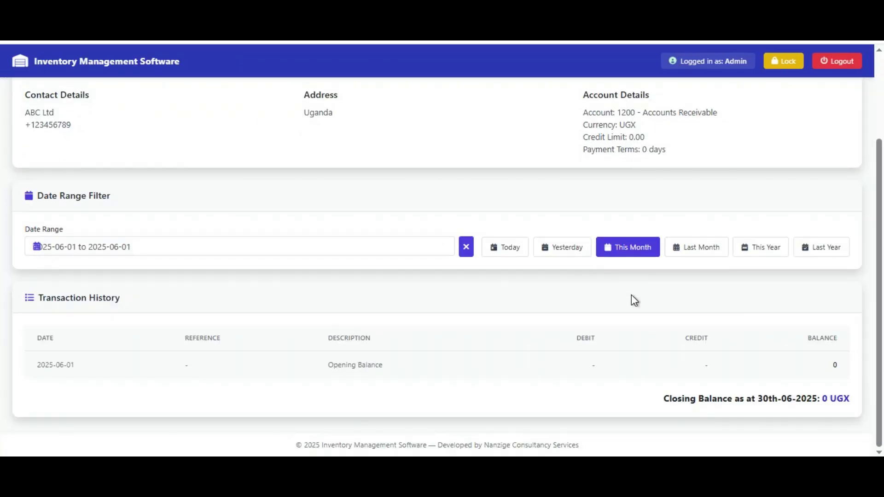
{"action": "scroll", "coordinate": [631, 297], "scroll_direction": "up", "scroll_amount": 3}
{"action": "left_click", "coordinate": [12, 113]}
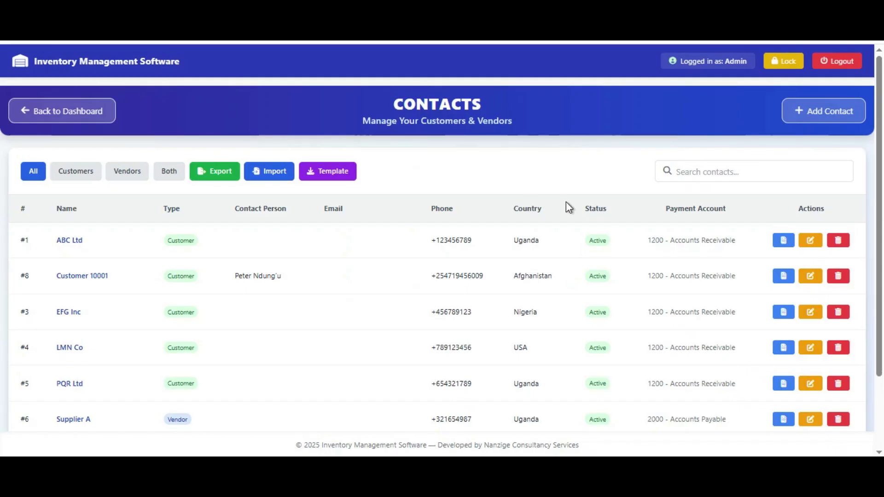
Step: Open LMN Co's contact statement, examine its transaction history, and look at the date range filter's calendar
{"action": "scroll", "coordinate": [566, 205], "scroll_direction": "down", "scroll_amount": 2}
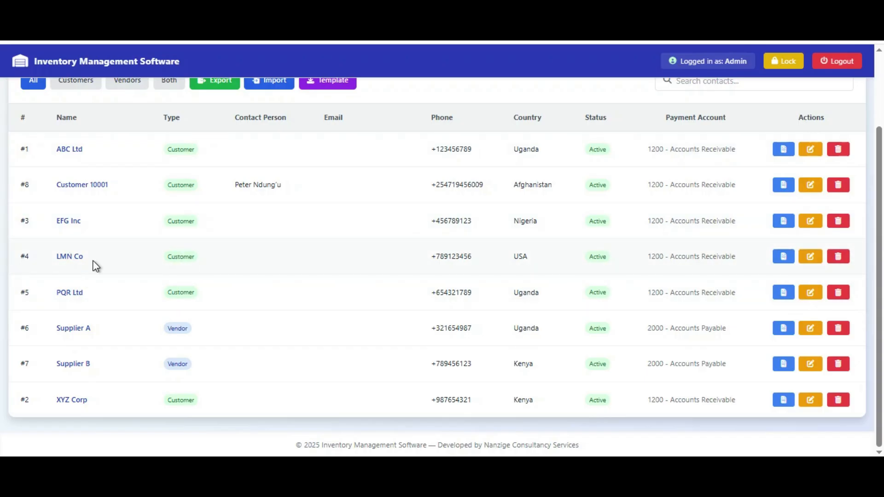
{"action": "left_click", "coordinate": [769, 257]}
{"action": "scroll", "coordinate": [512, 263], "scroll_direction": "down", "scroll_amount": 3}
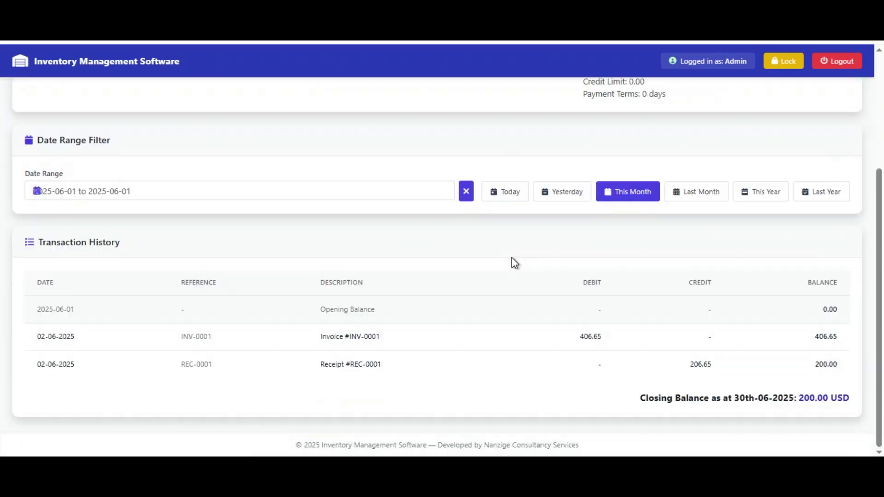
{"action": "left_click", "coordinate": [194, 189]}
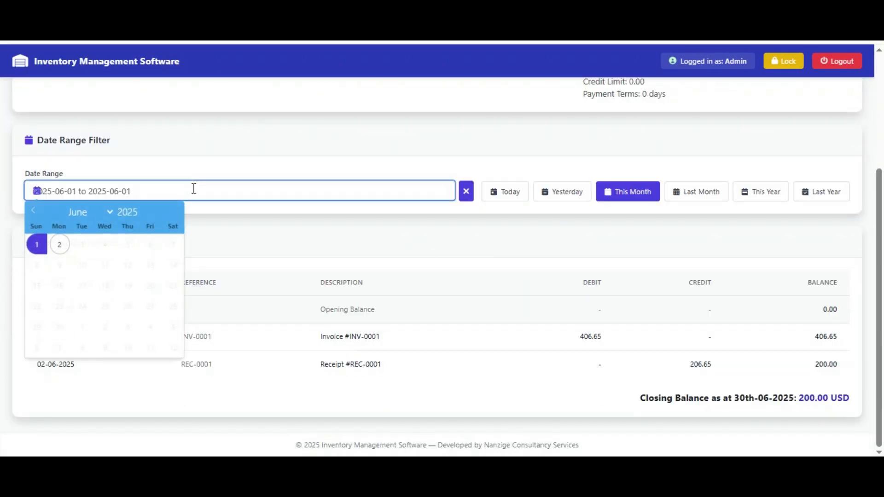
{"action": "left_click", "coordinate": [350, 162]}
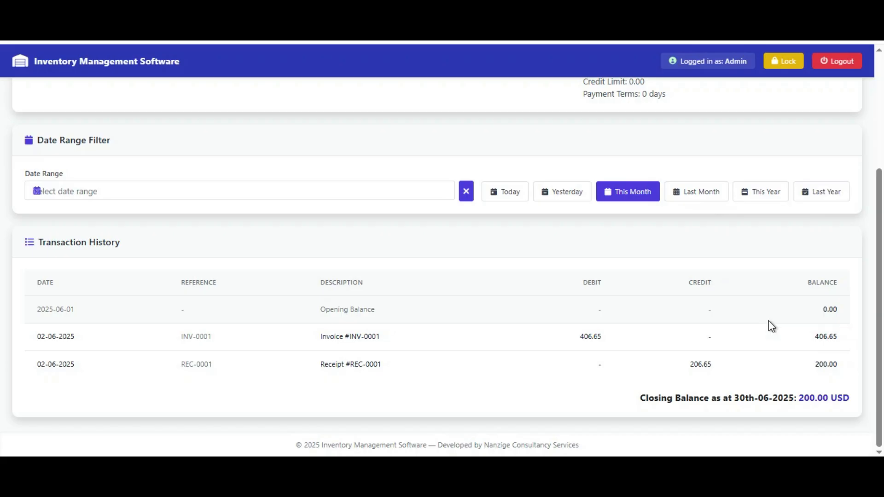
Step: Examine the printable customer statement for LMN Co and return to the contact statement page
{"action": "scroll", "coordinate": [768, 321], "scroll_direction": "up", "scroll_amount": 3}
{"action": "left_click", "coordinate": [829, 111]}
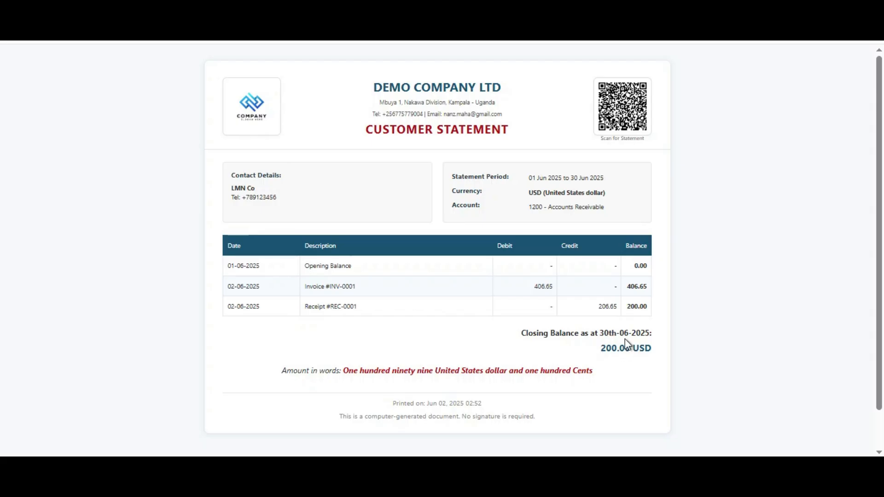
{"action": "scroll", "coordinate": [618, 312], "scroll_direction": "down", "scroll_amount": 1}
{"action": "scroll", "coordinate": [606, 351], "scroll_direction": "up", "scroll_amount": 1}
{"action": "scroll", "coordinate": [576, 396], "scroll_direction": "down", "scroll_amount": 1}
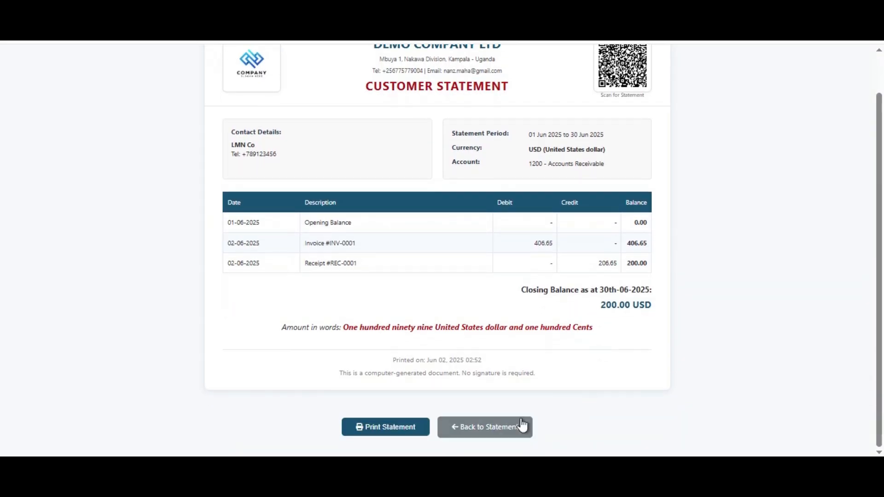
{"action": "left_click", "coordinate": [484, 428]}
{"action": "scroll", "coordinate": [495, 341], "scroll_direction": "down", "scroll_amount": 3}
{"action": "scroll", "coordinate": [498, 335], "scroll_direction": "up", "scroll_amount": 3}
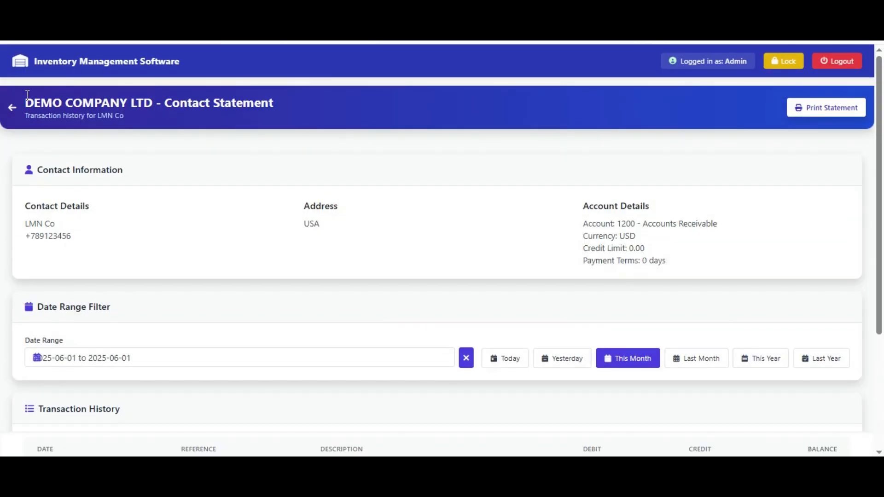
Step: Return through the contacts list to the home dashboard, and open Accounting to examine the recent journal entries
{"action": "left_click", "coordinate": [11, 108]}
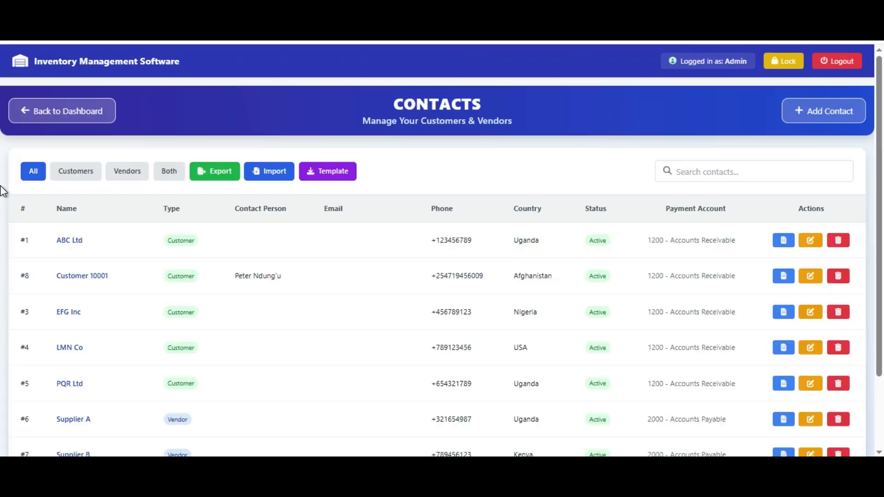
{"action": "scroll", "coordinate": [552, 258], "scroll_direction": "down", "scroll_amount": 2}
{"action": "scroll", "coordinate": [599, 261], "scroll_direction": "up", "scroll_amount": 2}
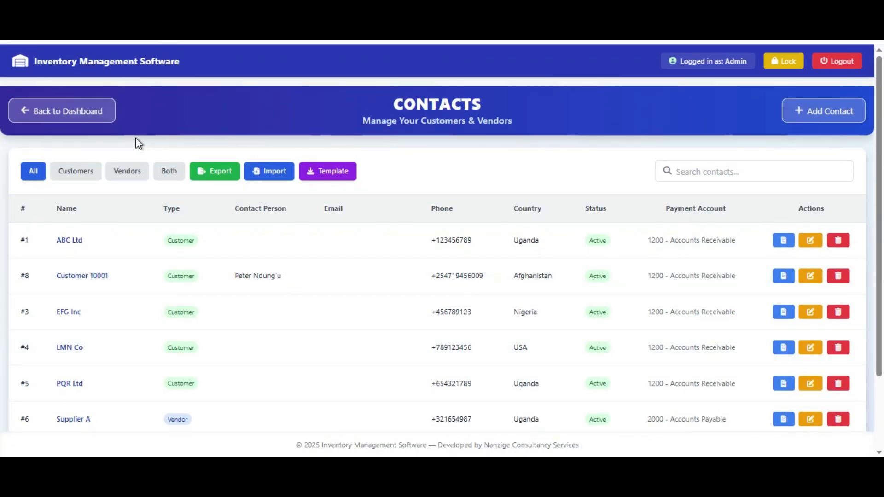
{"action": "left_click", "coordinate": [69, 121]}
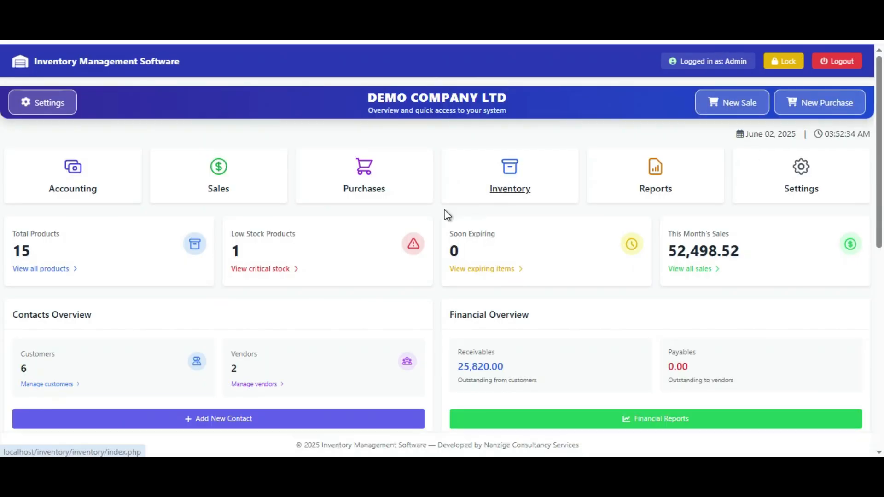
{"action": "left_click", "coordinate": [85, 191]}
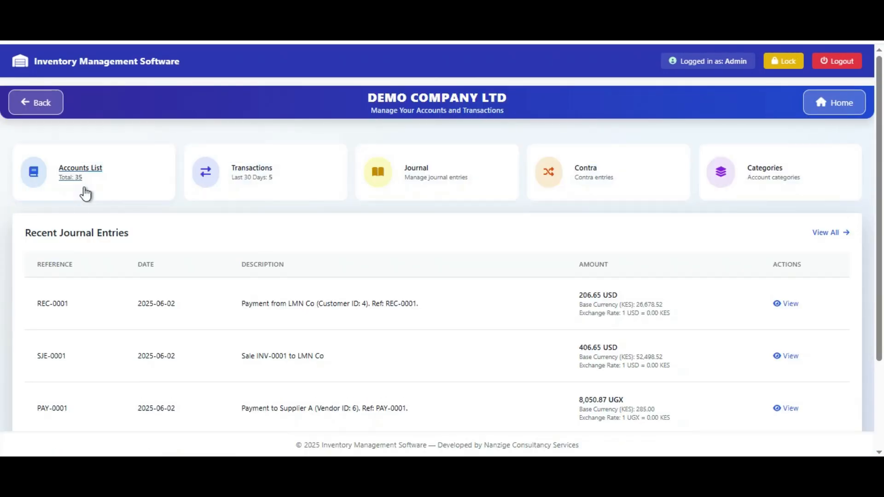
{"action": "scroll", "coordinate": [637, 261], "scroll_direction": "down", "scroll_amount": 3}
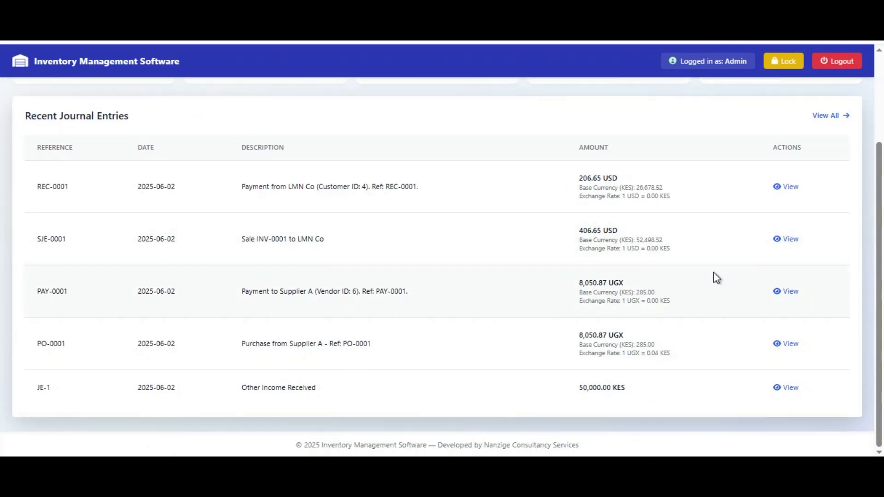
Step: From the accounting overview, start a new journal entry and enter "Office Rent" as its overall description
{"action": "scroll", "coordinate": [686, 285], "scroll_direction": "up", "scroll_amount": 3}
{"action": "scroll", "coordinate": [686, 281], "scroll_direction": "down", "scroll_amount": 3}
{"action": "scroll", "coordinate": [688, 281], "scroll_direction": "up", "scroll_amount": 3}
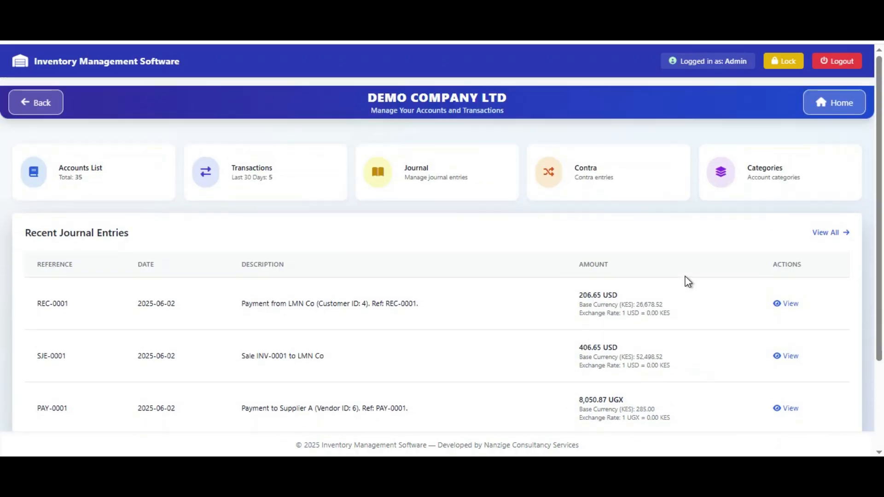
{"action": "left_click", "coordinate": [425, 174]}
{"action": "scroll", "coordinate": [555, 220], "scroll_direction": "down", "scroll_amount": 2}
{"action": "scroll", "coordinate": [673, 254], "scroll_direction": "up", "scroll_amount": 3}
{"action": "left_click", "coordinate": [829, 109]}
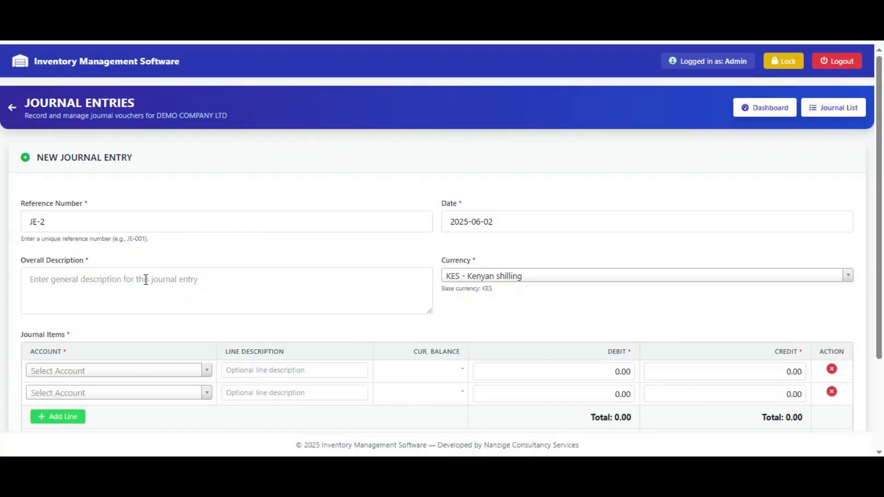
{"action": "left_click", "coordinate": [150, 289]}
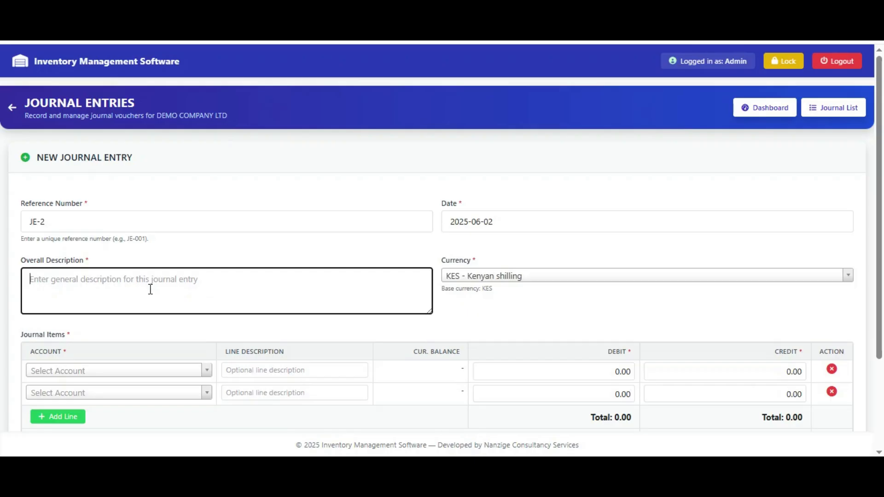
{"action": "type", "text": "O"}
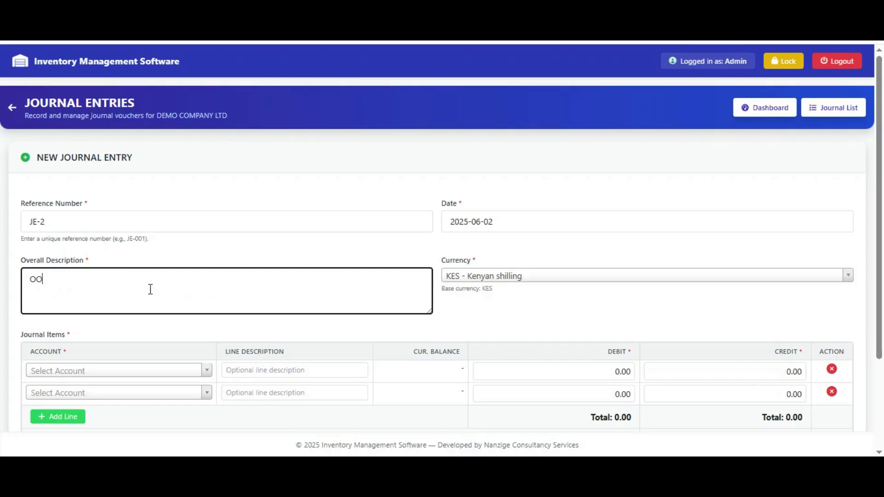
{"action": "type", "text": "ffice Rent"}
Step: Assign account 6100 - Rent Expense to the first journal line and debit it 2000
{"action": "scroll", "coordinate": [241, 262], "scroll_direction": "down", "scroll_amount": 3}
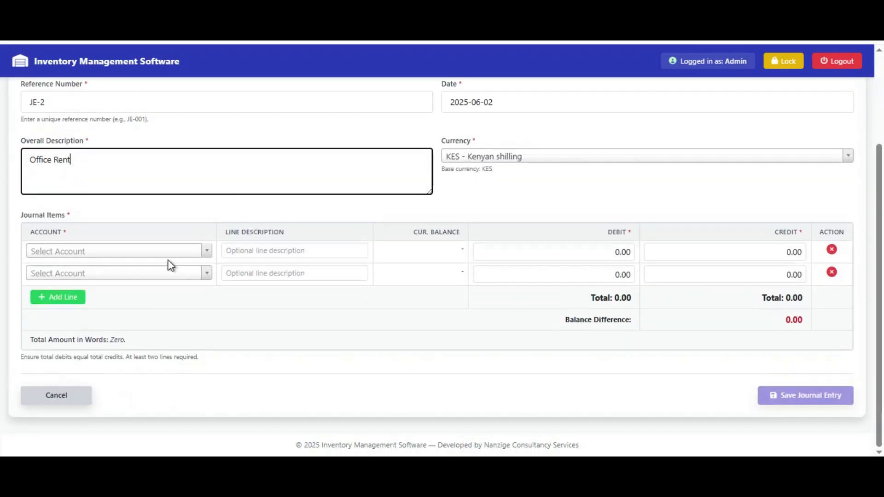
{"action": "left_click", "coordinate": [163, 253]}
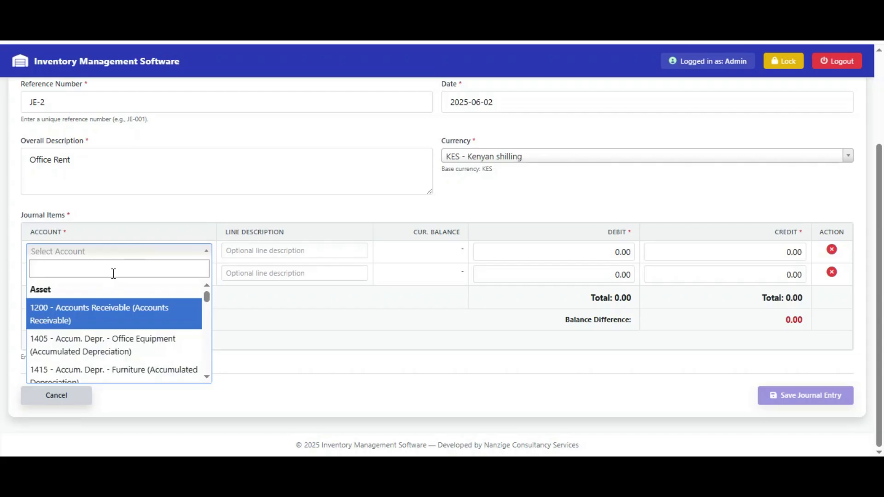
{"action": "type", "text": "rent"}
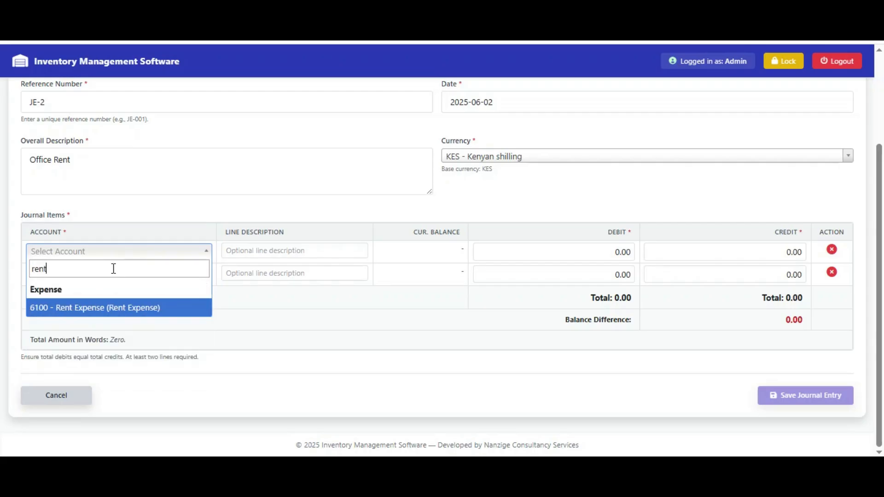
{"action": "key", "text": "Return"}
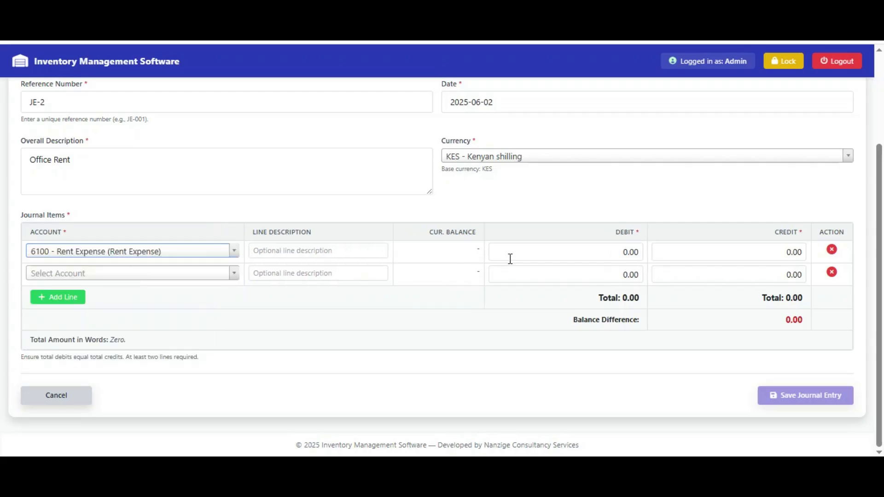
{"action": "left_click", "coordinate": [569, 254]}
{"action": "type", "text": "2000"}
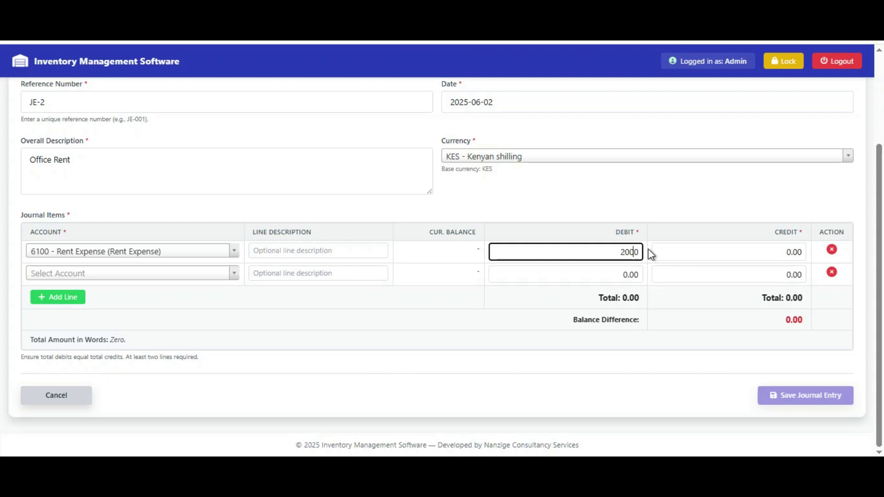
{"action": "left_click", "coordinate": [678, 252]}
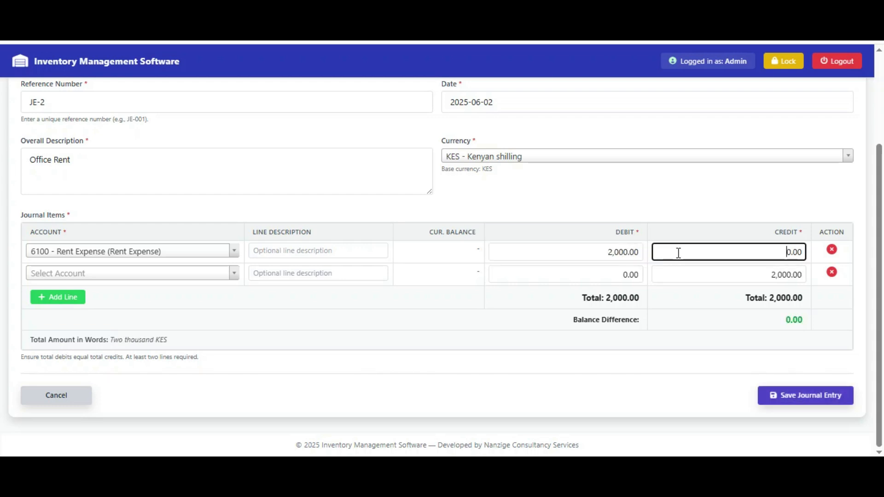
Step: Assign account 1001 - Cash on Hand to the second journal line and save the journal entry
{"action": "left_click", "coordinate": [120, 275]}
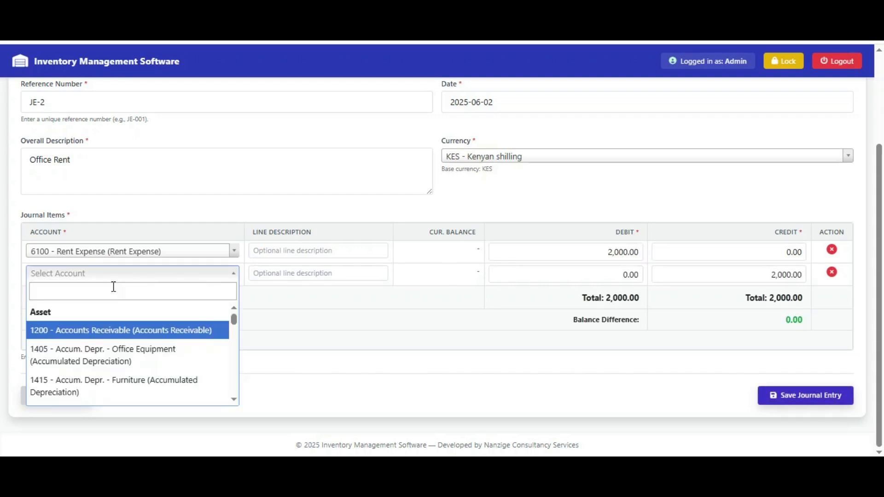
{"action": "type", "text": "cash"}
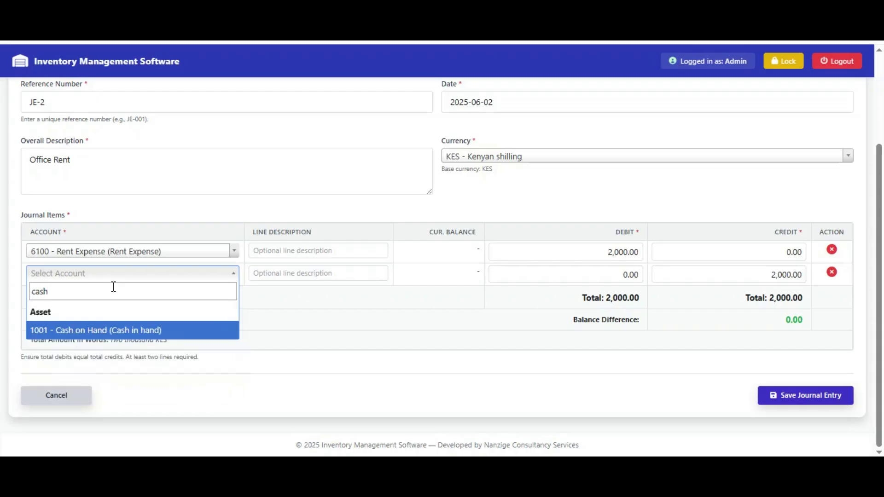
{"action": "key", "text": "Return"}
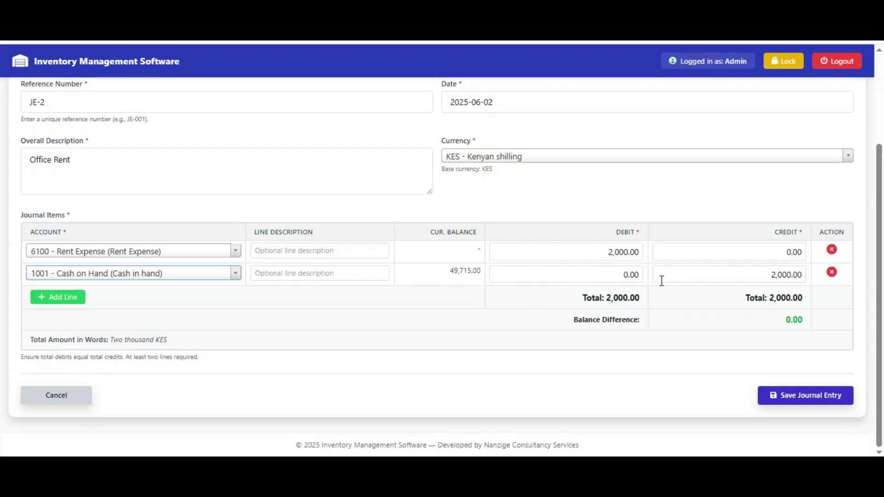
{"action": "left_click", "coordinate": [812, 400]}
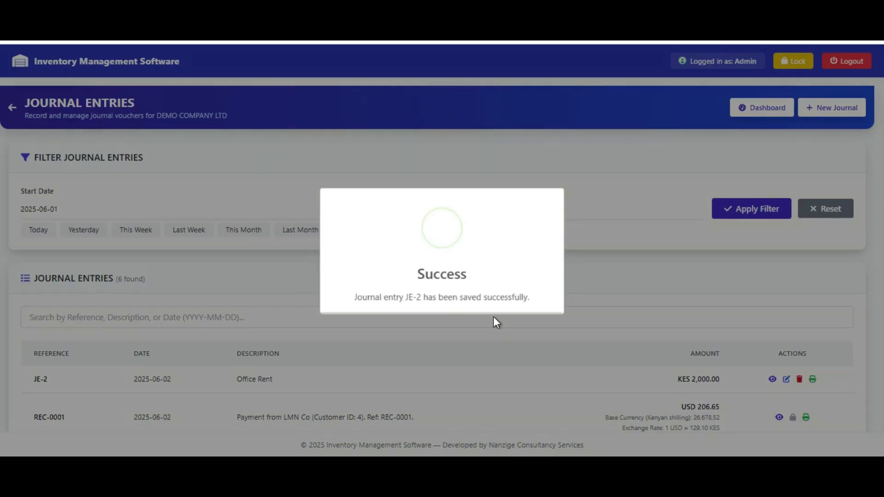
Step: Look through the journal entries list containing the Office Rent entry, and return to the accounting overview
{"action": "scroll", "coordinate": [561, 296], "scroll_direction": "down", "scroll_amount": 4}
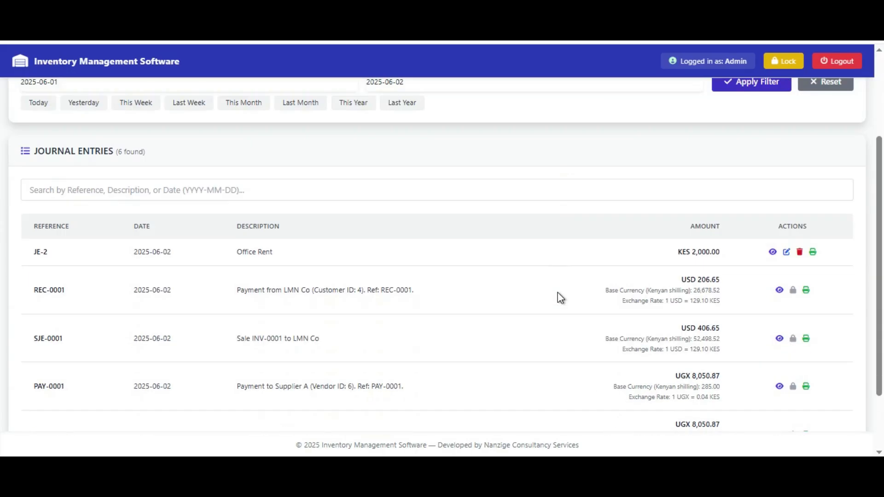
{"action": "scroll", "coordinate": [557, 296], "scroll_direction": "up", "scroll_amount": 5}
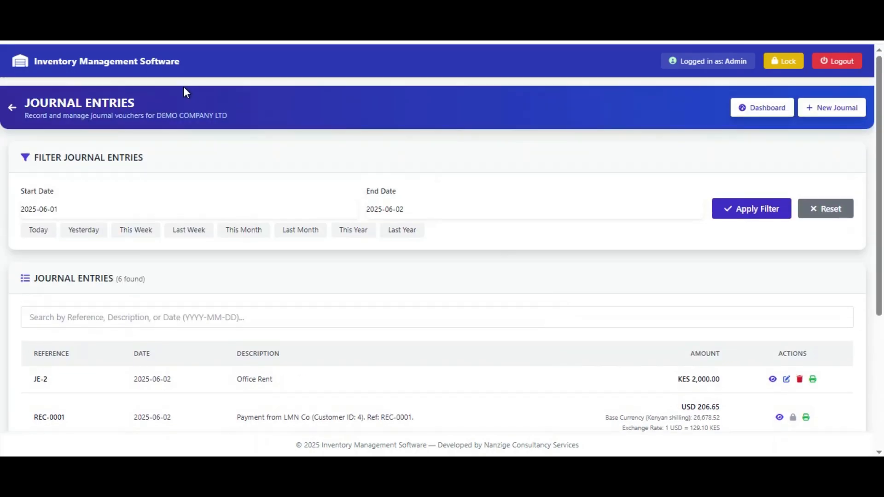
{"action": "left_click", "coordinate": [9, 108]}
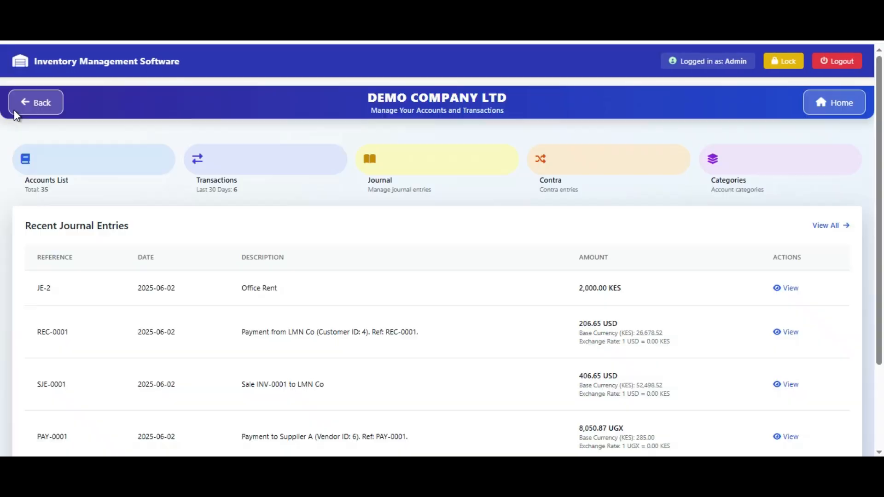
Step: Open the accounts list and view the account statement for 1001 - Cash on Hand (KES)
{"action": "left_click", "coordinate": [75, 173]}
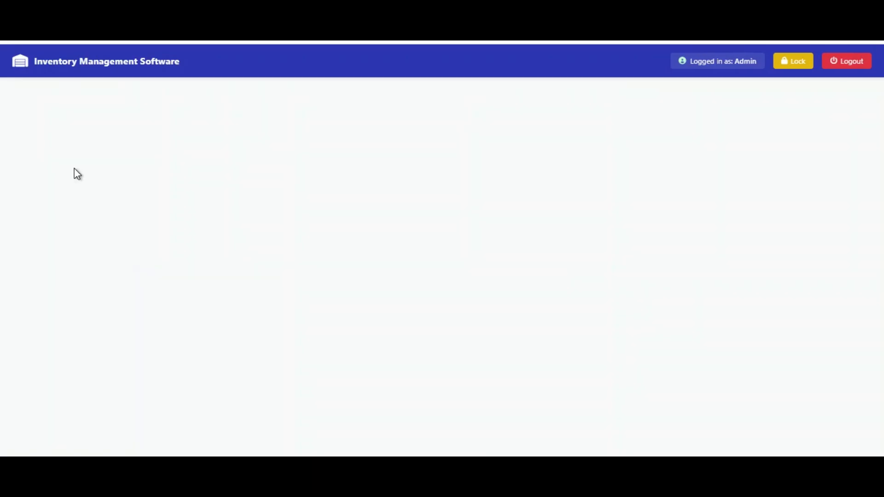
{"action": "left_click", "coordinate": [126, 203]}
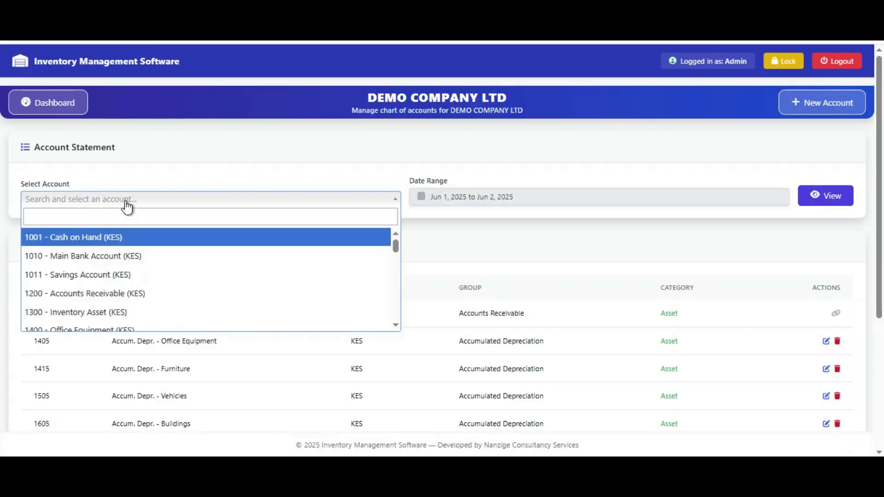
{"action": "left_click", "coordinate": [110, 237]}
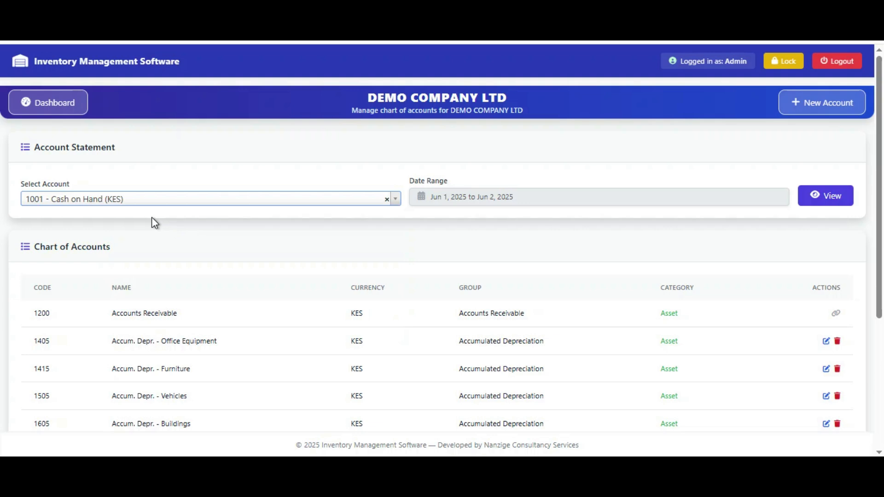
{"action": "scroll", "coordinate": [189, 198], "scroll_direction": "down", "scroll_amount": 3}
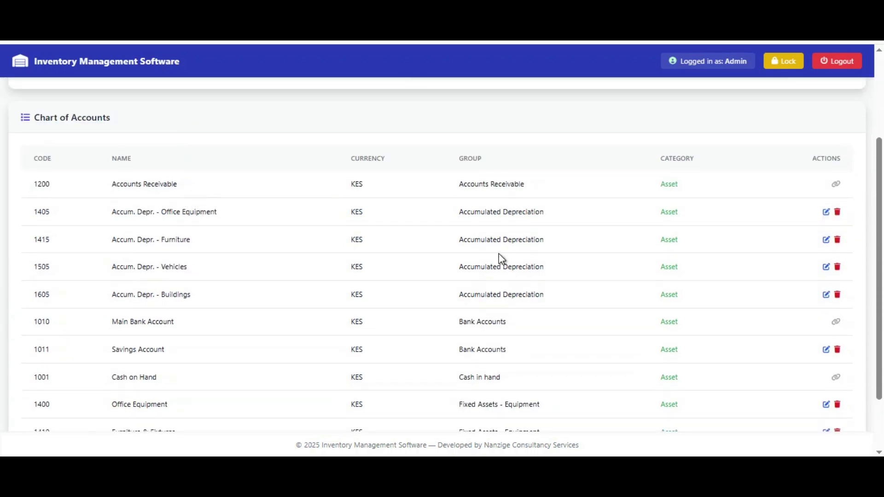
{"action": "scroll", "coordinate": [498, 253], "scroll_direction": "up", "scroll_amount": 3}
{"action": "left_click", "coordinate": [829, 201]}
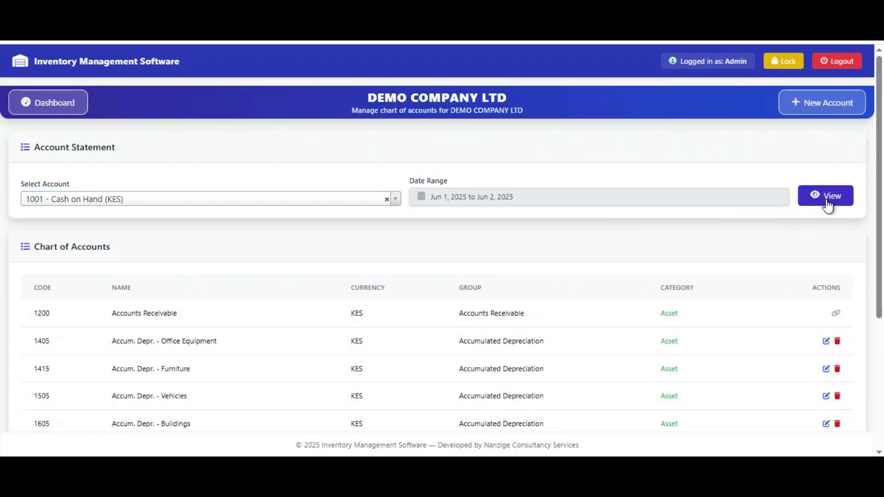
Step: Examine the Cash on Hand statement's transactions and closing balance, and return to the accounts list
{"action": "scroll", "coordinate": [445, 195], "scroll_direction": "down", "scroll_amount": 1}
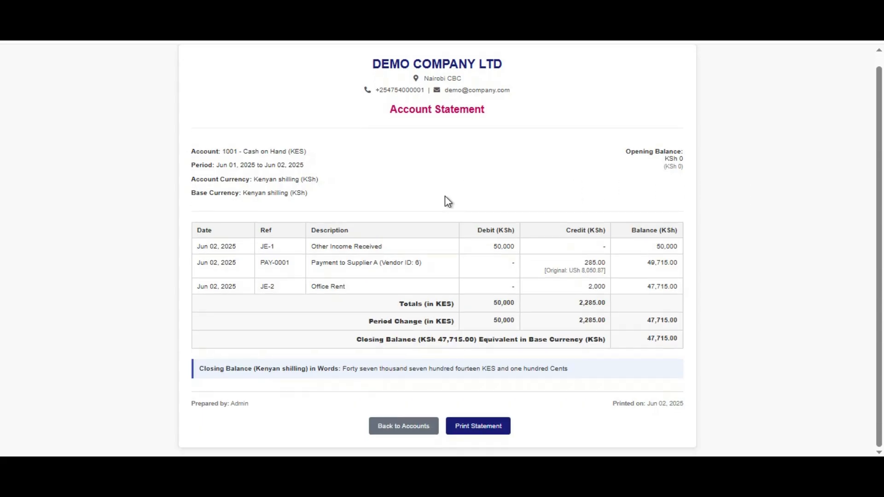
{"action": "scroll", "coordinate": [443, 189], "scroll_direction": "up", "scroll_amount": 1}
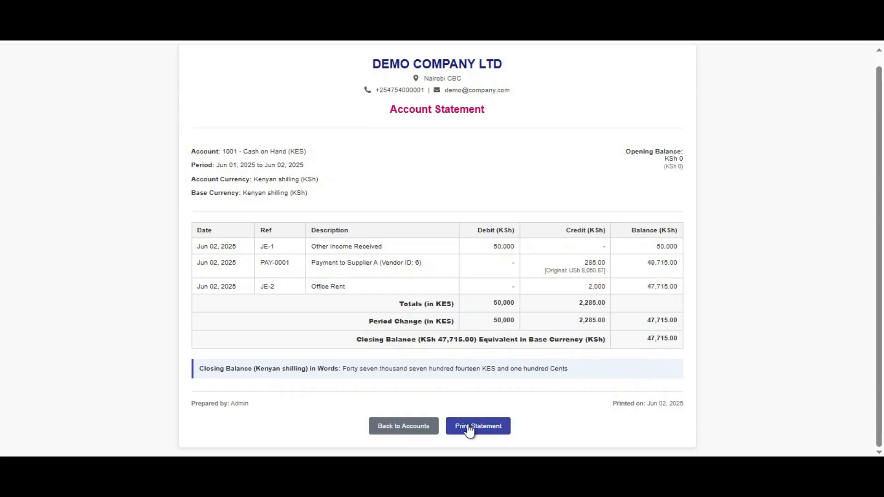
{"action": "scroll", "coordinate": [412, 432], "scroll_direction": "down", "scroll_amount": 1}
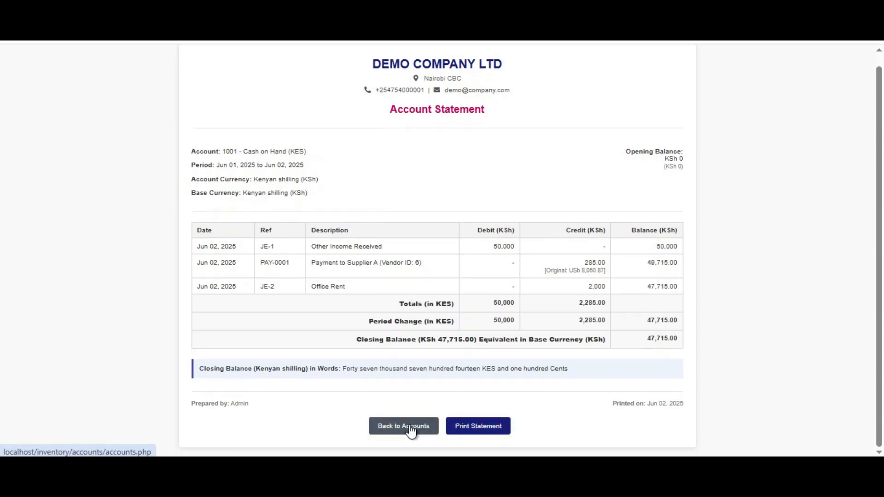
{"action": "left_click", "coordinate": [404, 426]}
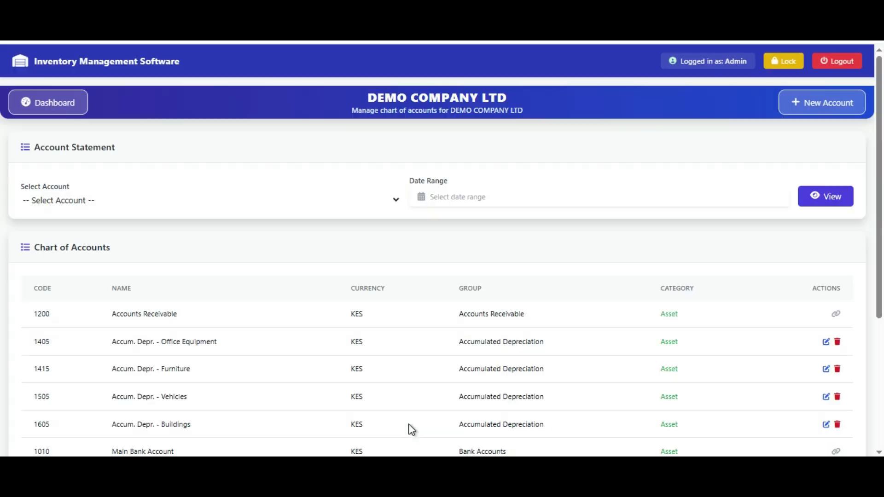
Step: Look over the chart of accounts and the accounting overview, and return to the home dashboard
{"action": "scroll", "coordinate": [565, 339], "scroll_direction": "down", "scroll_amount": 4}
{"action": "scroll", "coordinate": [565, 339], "scroll_direction": "up", "scroll_amount": 4}
{"action": "left_click", "coordinate": [85, 105]}
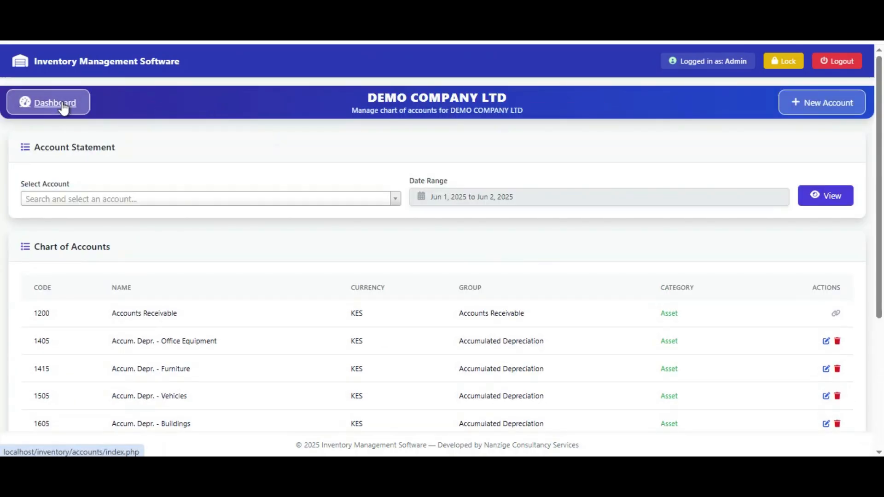
{"action": "scroll", "coordinate": [570, 249], "scroll_direction": "down", "scroll_amount": 2}
{"action": "scroll", "coordinate": [574, 258], "scroll_direction": "up", "scroll_amount": 2}
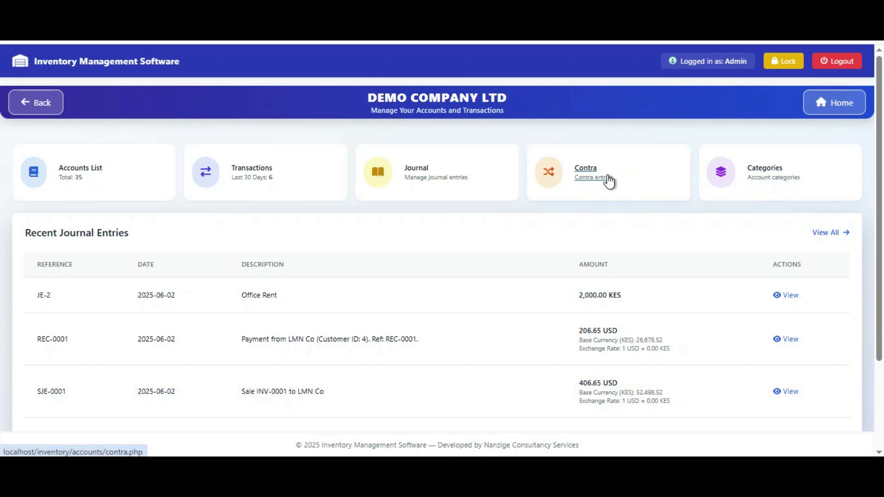
{"action": "left_click", "coordinate": [29, 102]}
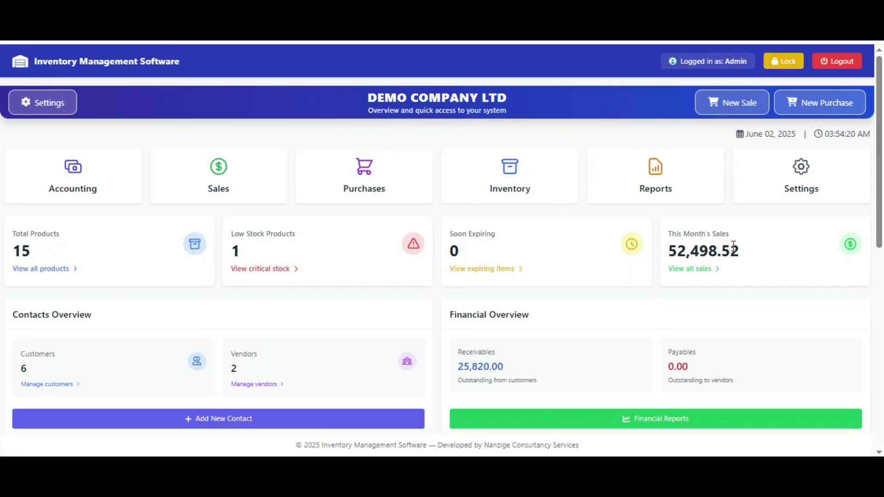
Step: Open the system settings page, look over its available modules, and log out of the system
{"action": "left_click", "coordinate": [801, 189]}
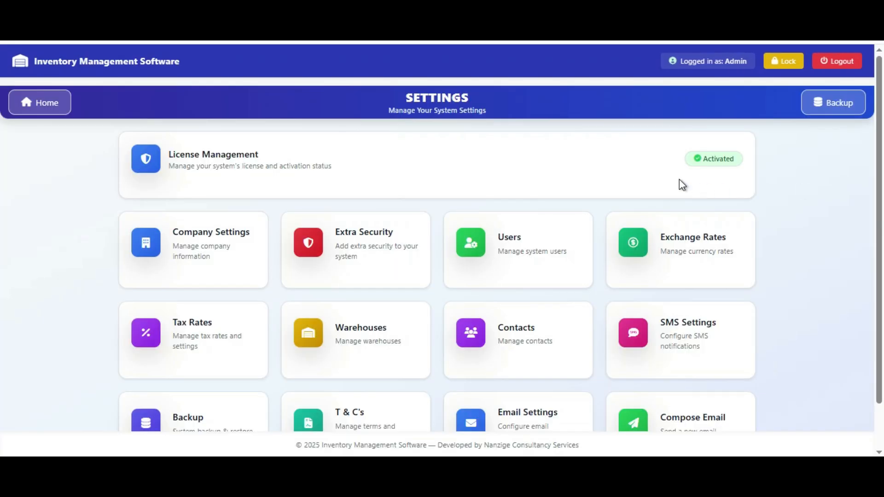
{"action": "scroll", "coordinate": [529, 212], "scroll_direction": "down", "scroll_amount": 2}
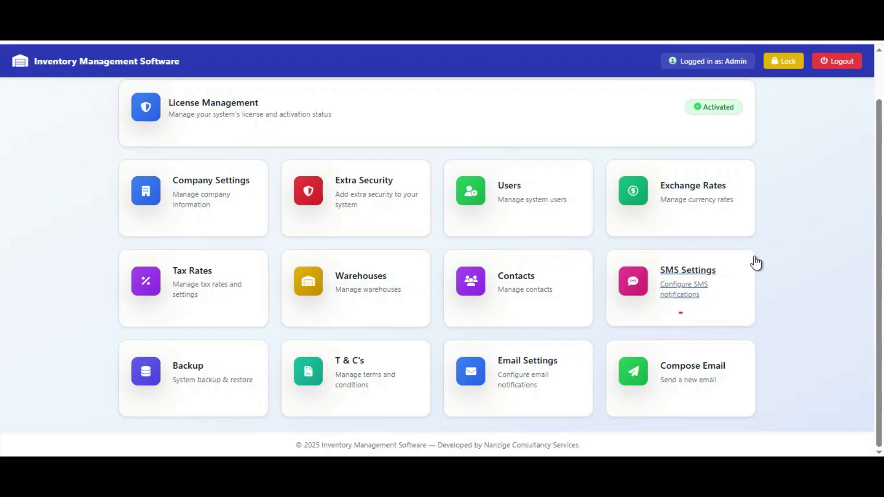
{"action": "left_click", "coordinate": [836, 63]}
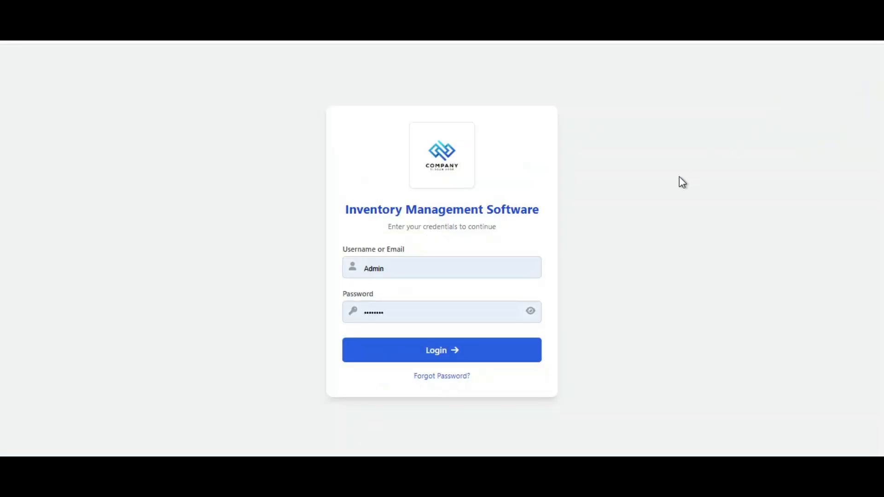